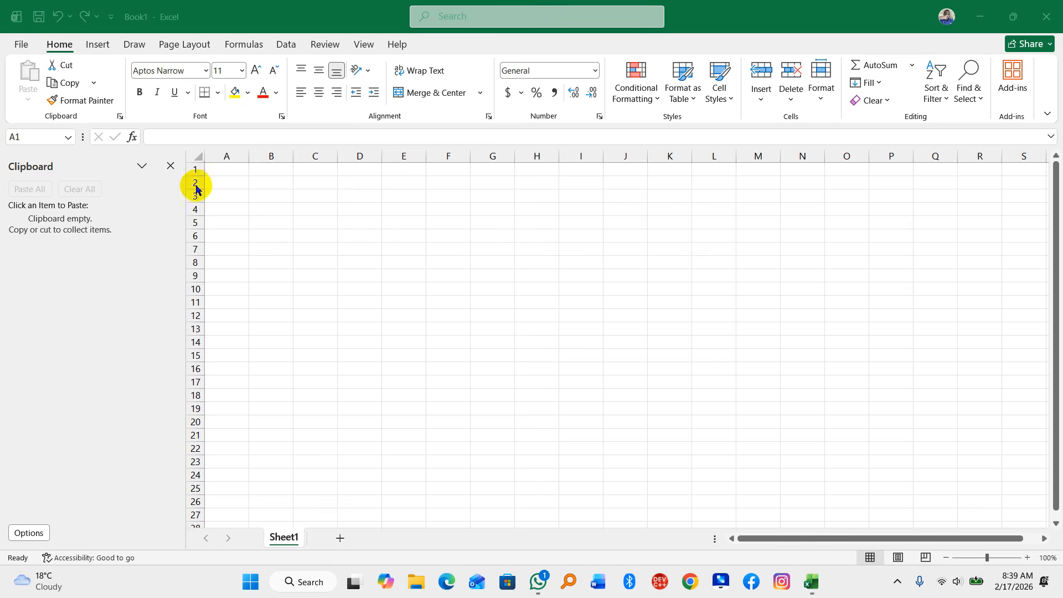
# - Close the Clipboard pane beside the worksheet
pyautogui.click(173, 168)
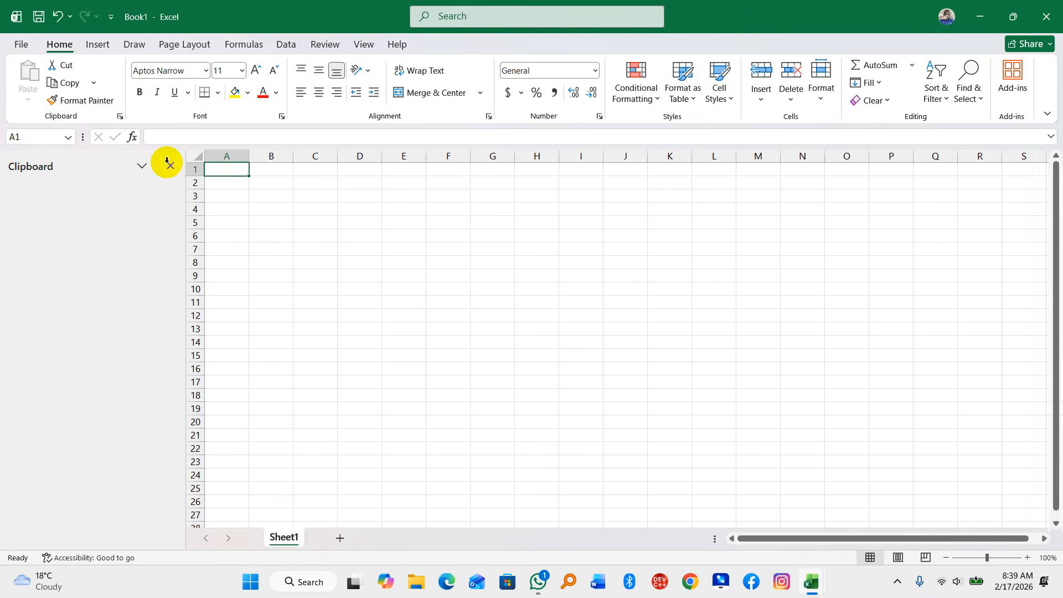
pyautogui.click(171, 166)
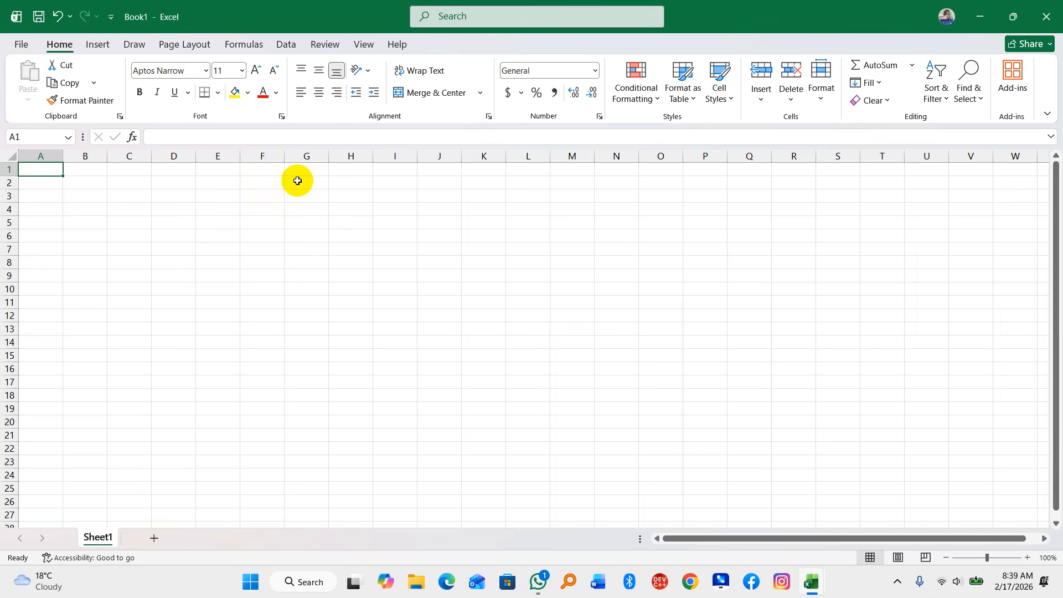
pyautogui.moveTo(194, 256); pyautogui.dragTo(204, 254)
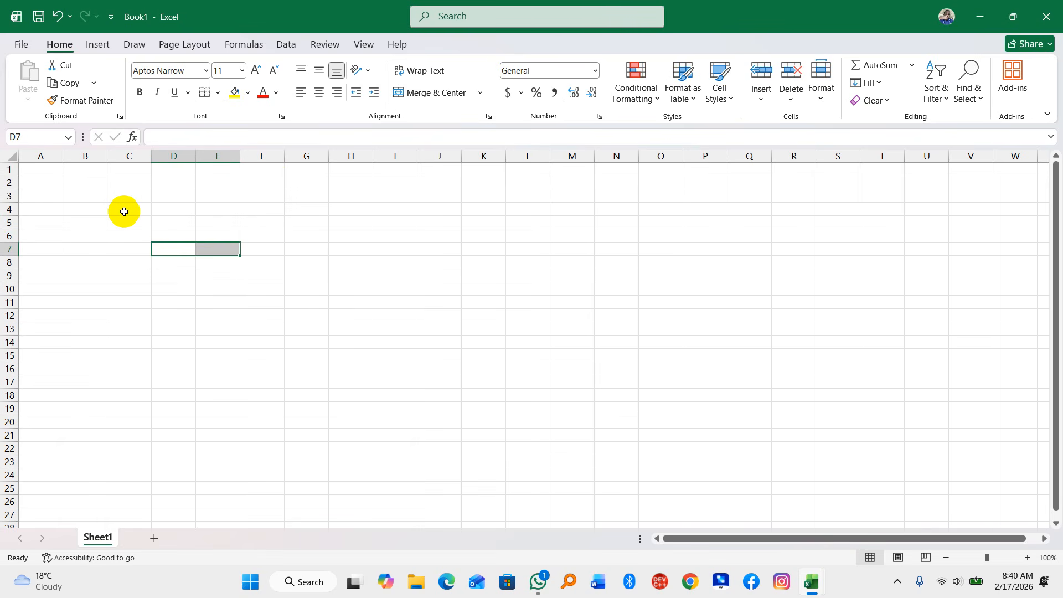
pyautogui.hotkey('ctrl', 'f')
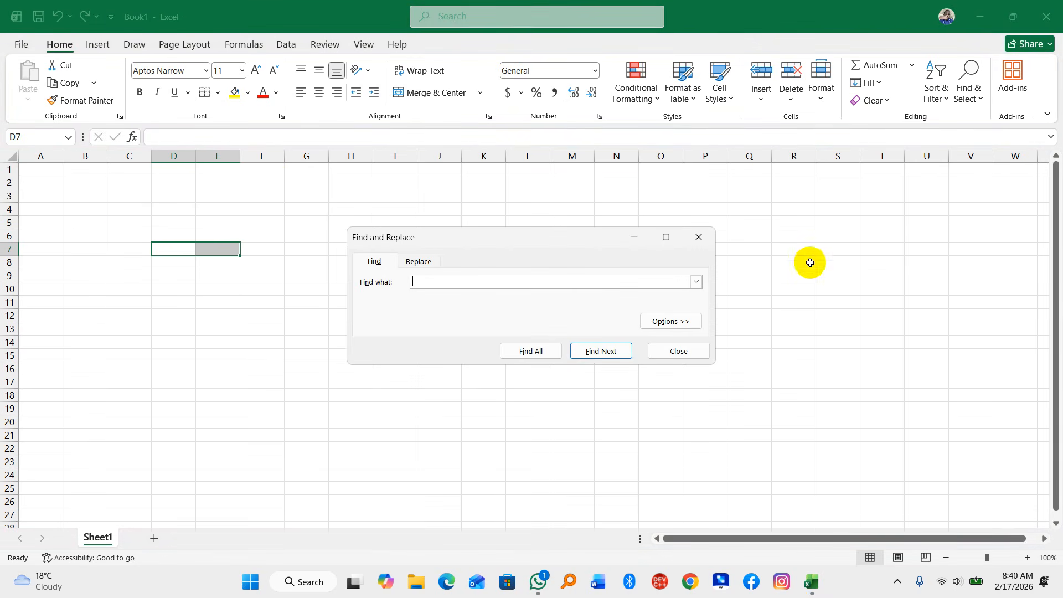
pyautogui.click(701, 238)
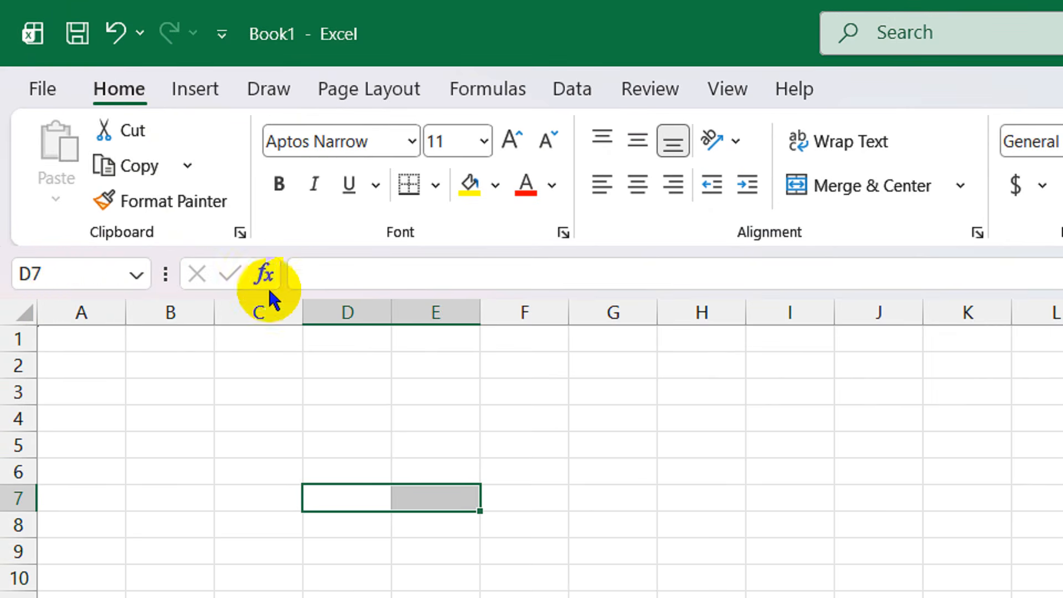
pyautogui.click(326, 274)
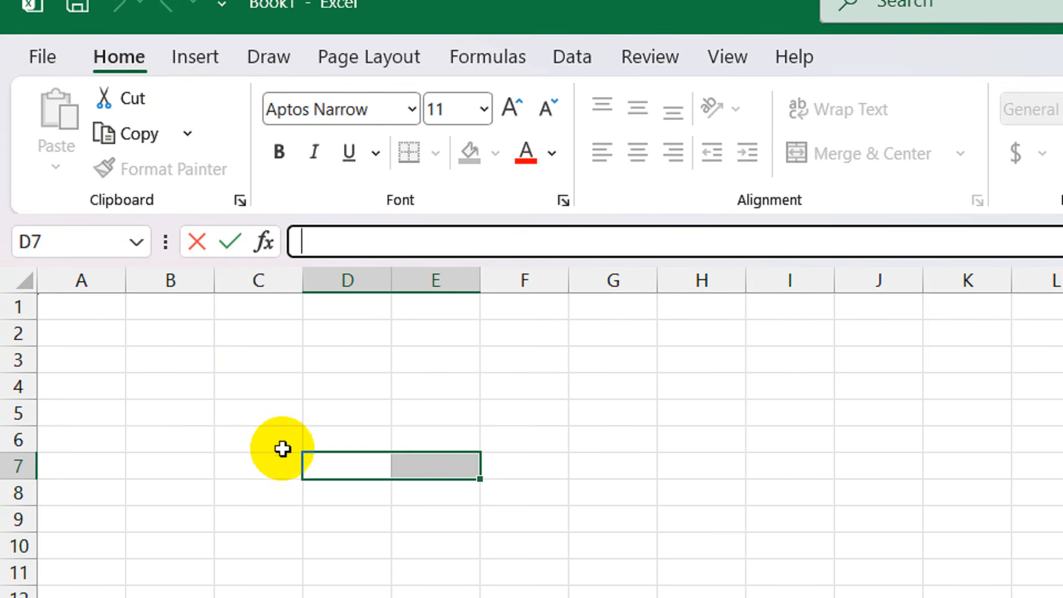
# - Enter a sample first name in cell C6 and select that cell again
pyautogui.click(272, 480)
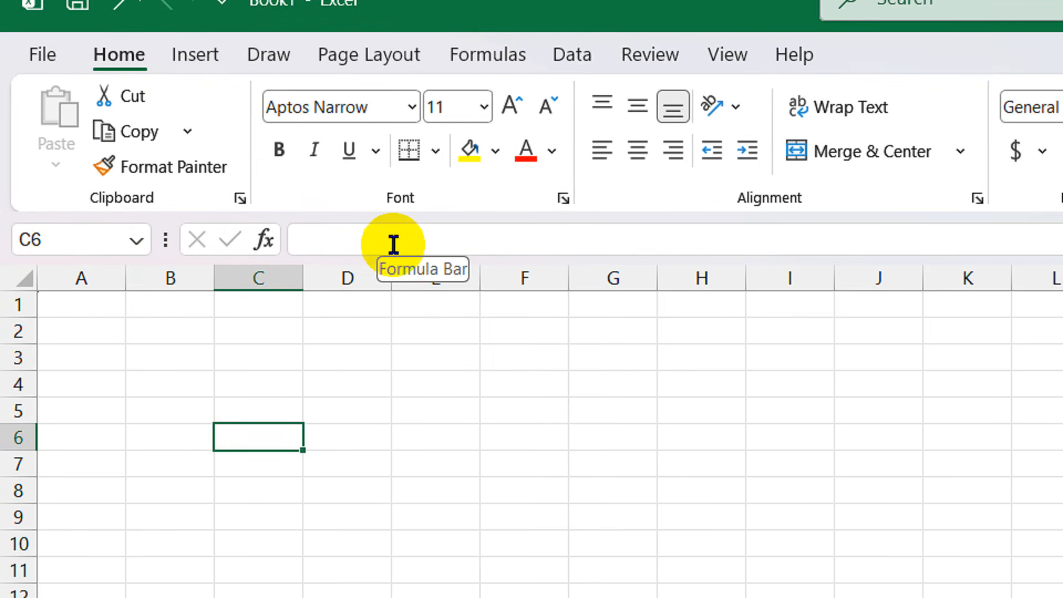
pyautogui.write('j')
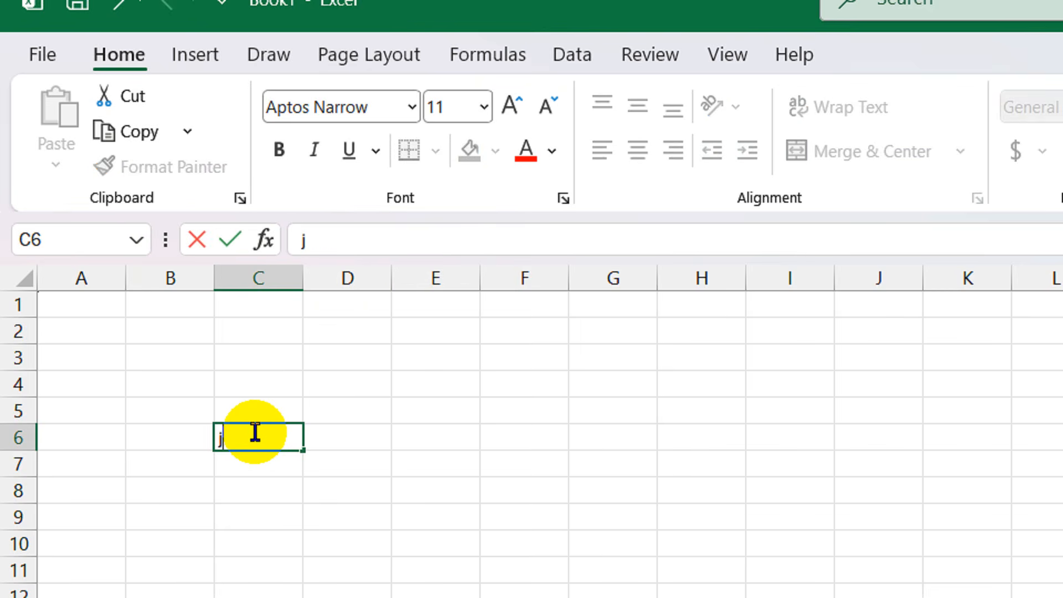
pyautogui.write('uma')
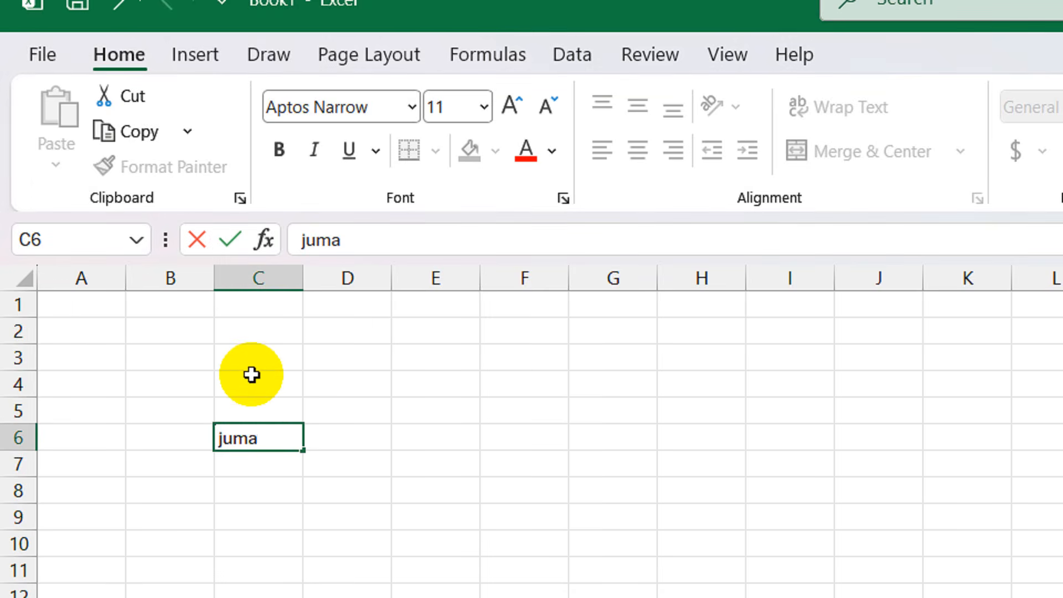
pyautogui.click(160, 405)
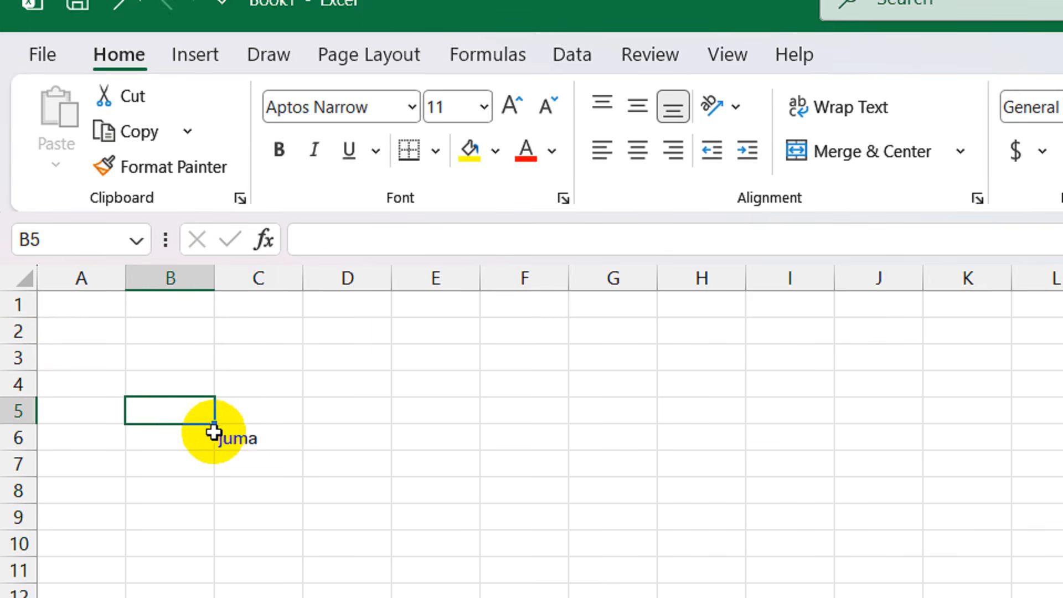
pyautogui.click(217, 436)
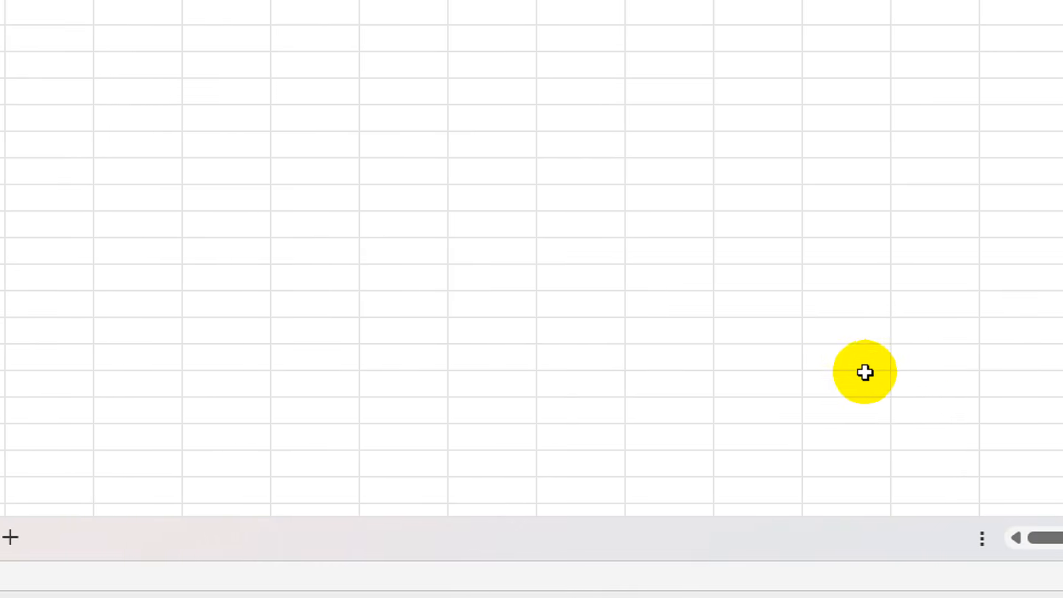
# - Enter 78 in cell M23 and return to cell C6
pyautogui.click(821, 381)
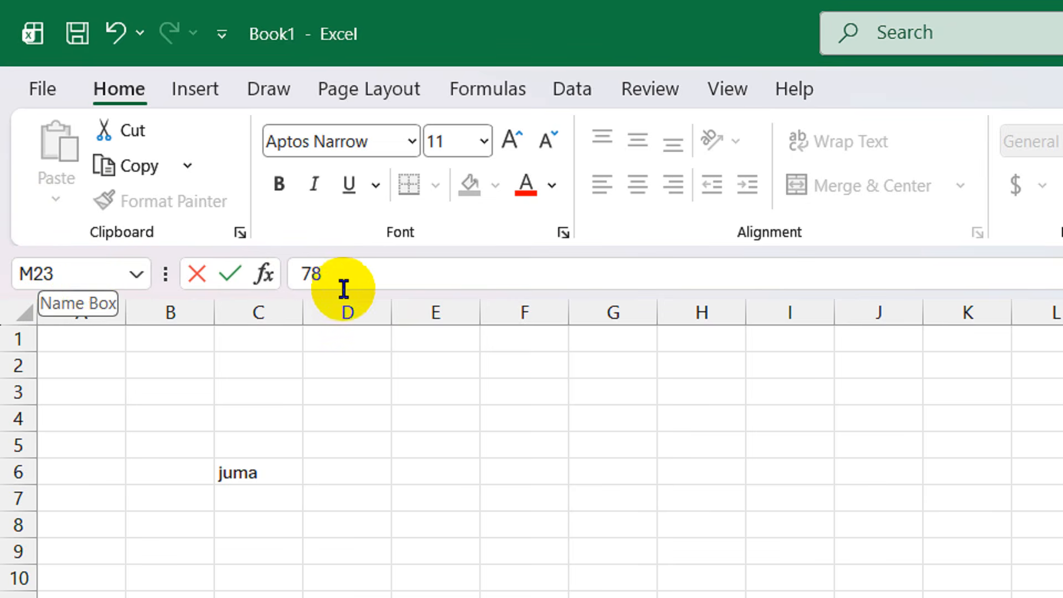
pyautogui.click(243, 471)
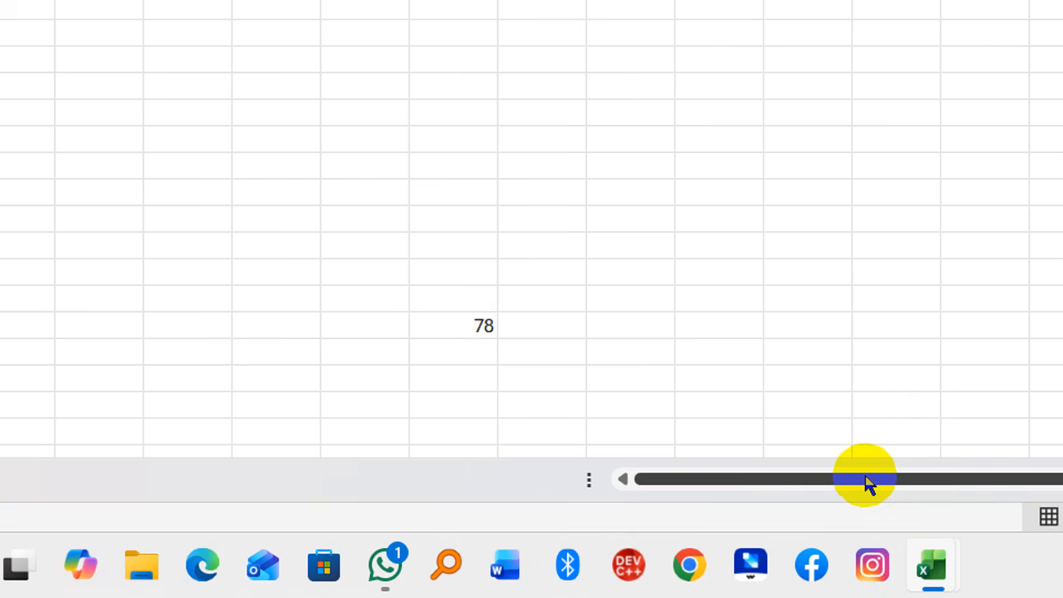
pyautogui.click(985, 404)
pyautogui.press('Right')
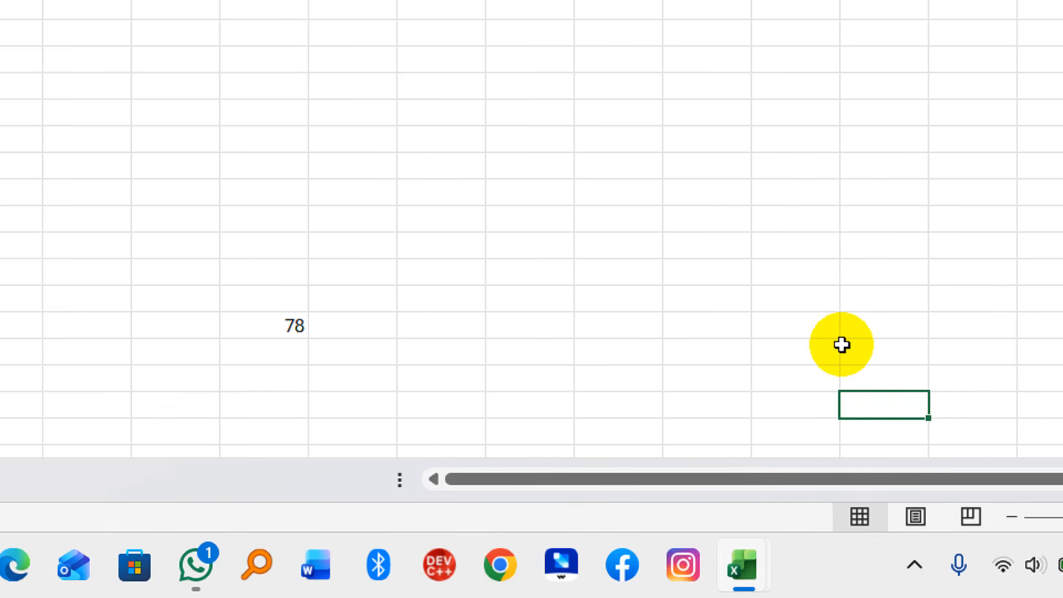
pyautogui.hscroll(10, 842, 344)
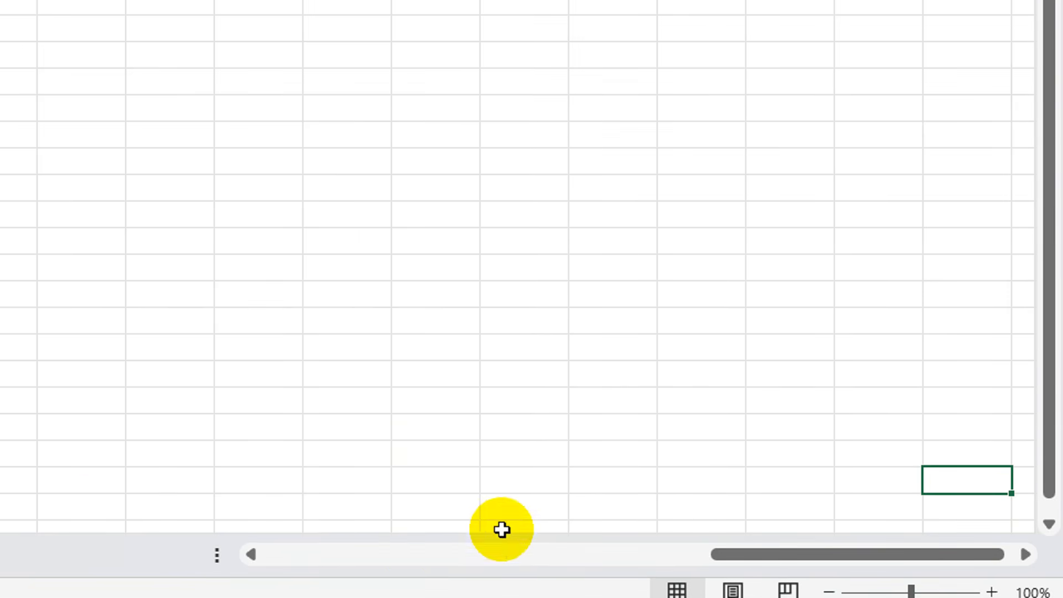
pyautogui.click(360, 480)
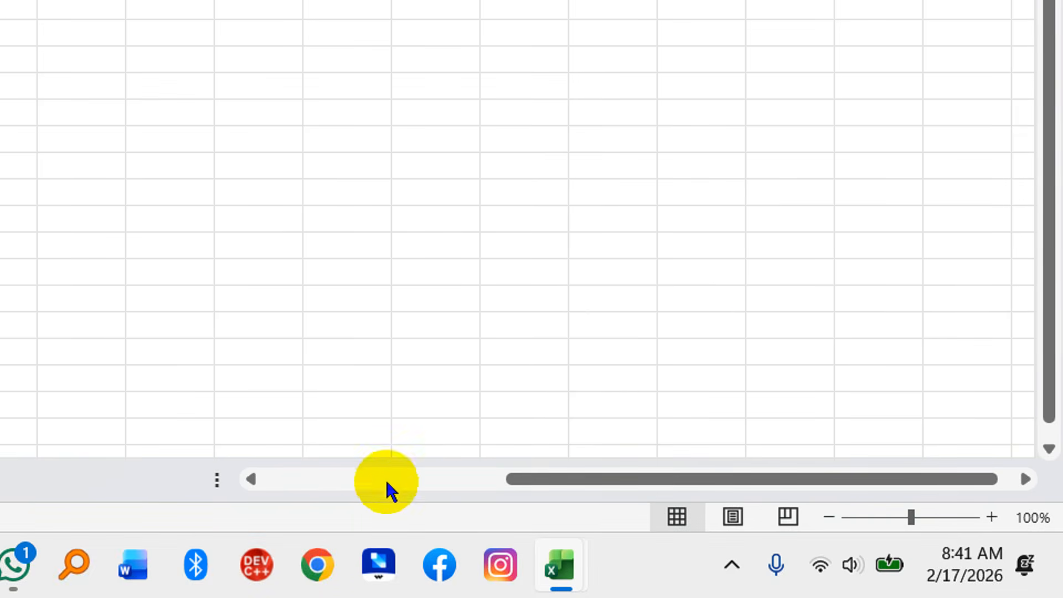
pyautogui.click(337, 483)
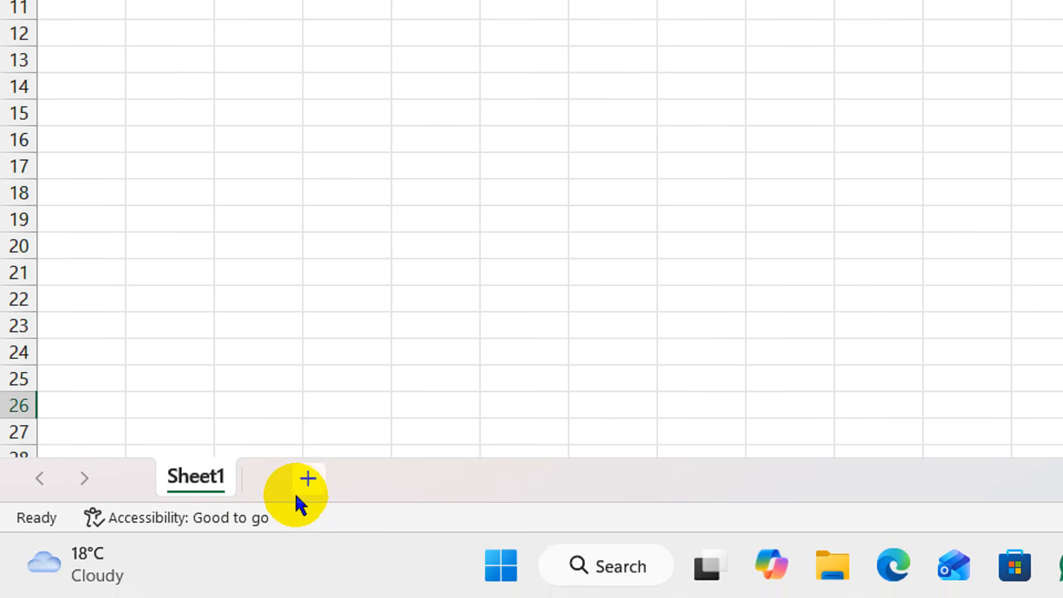
# - Add two new worksheets after Sheet1 in the workbook
pyautogui.click(308, 486)
pyautogui.click(400, 487)
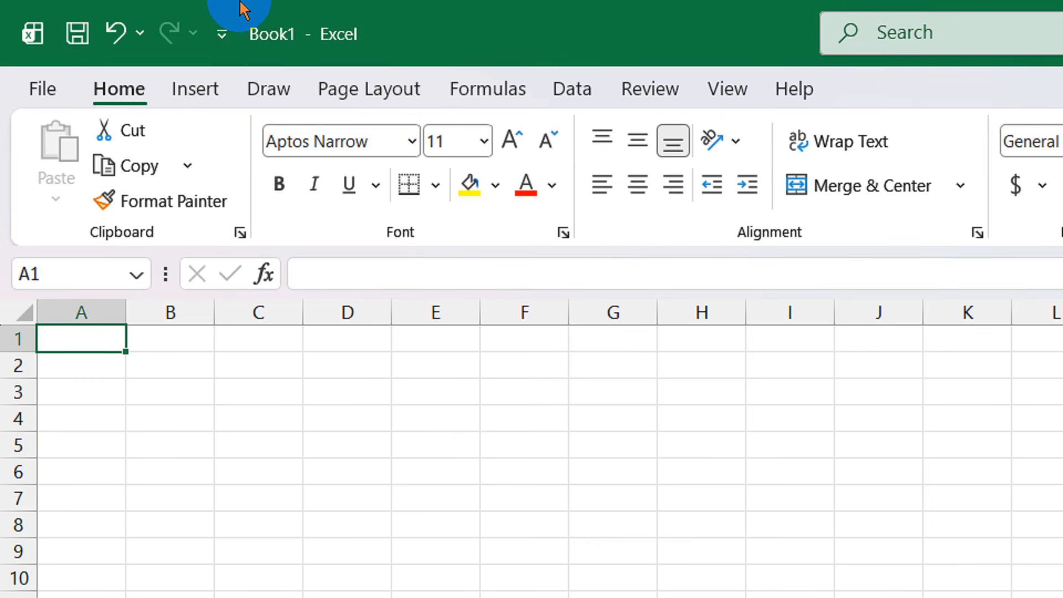
pyautogui.click(271, 47)
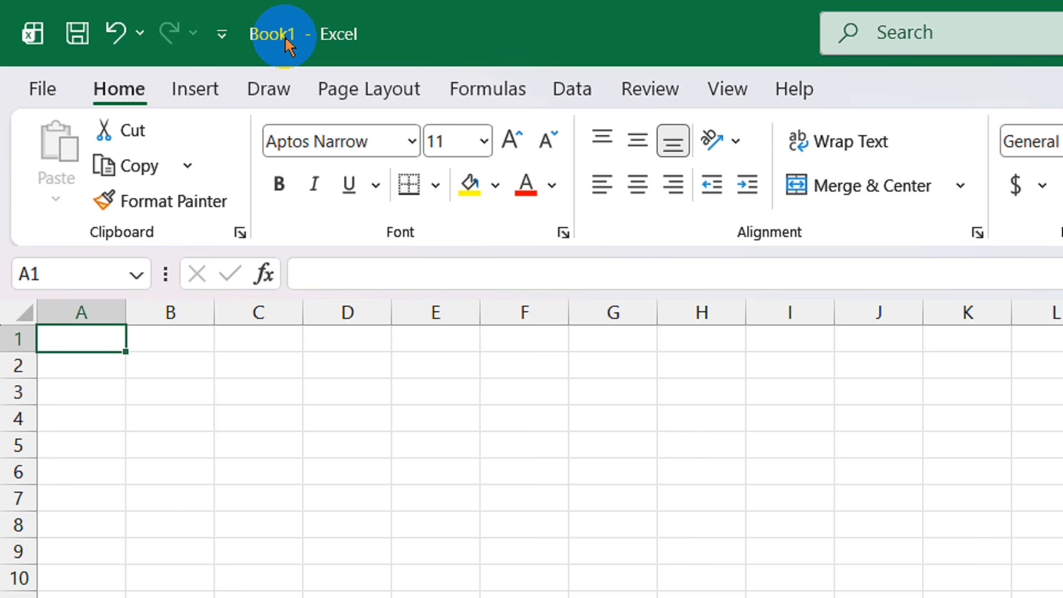
pyautogui.click(77, 34)
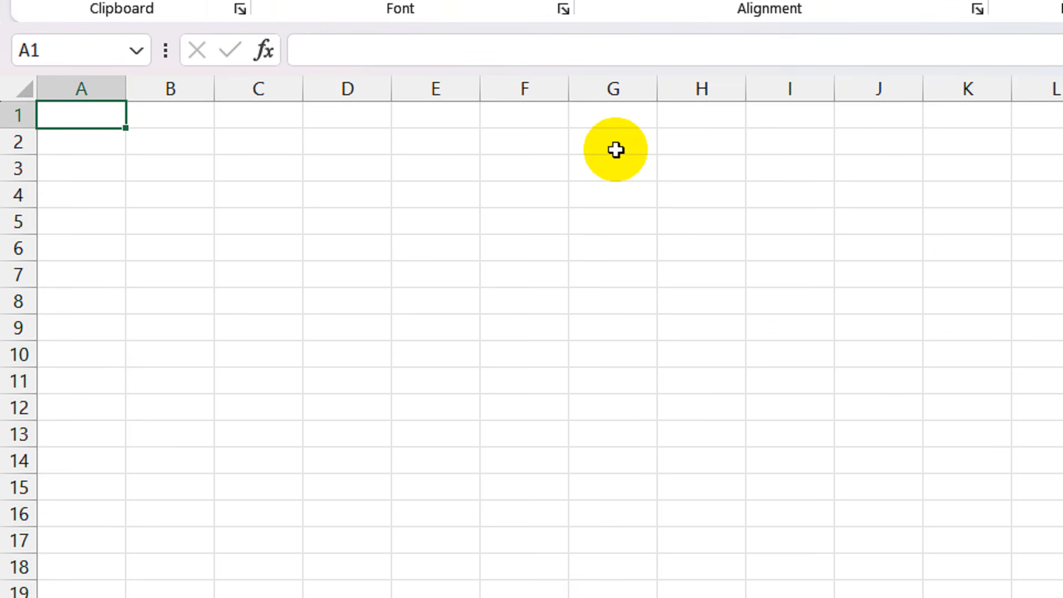
# - Open Notepad and dismiss its message so that an empty untitled note is ready
pyautogui.press('super')
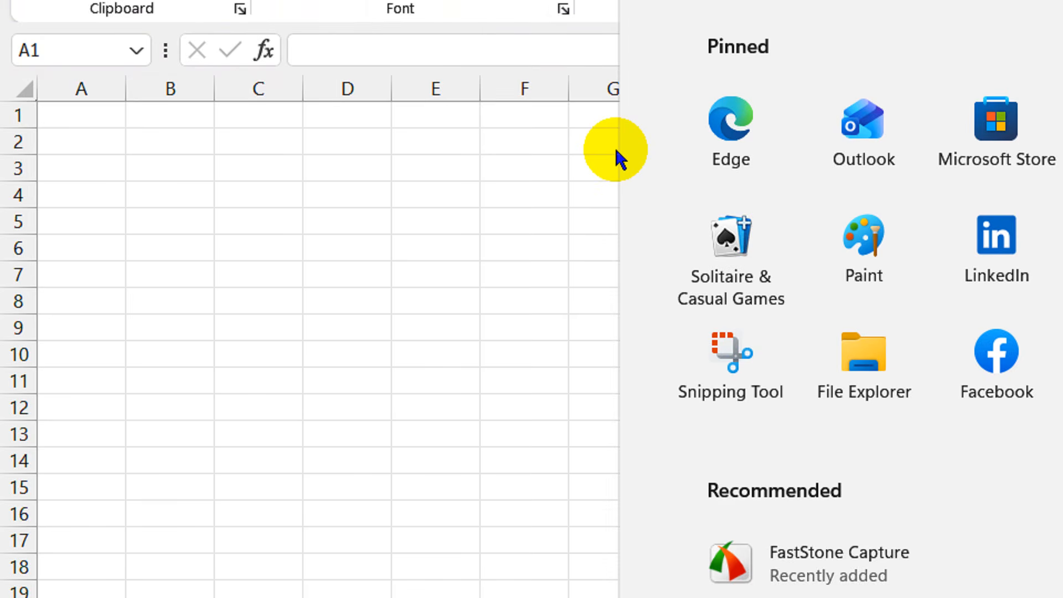
pyautogui.write('no')
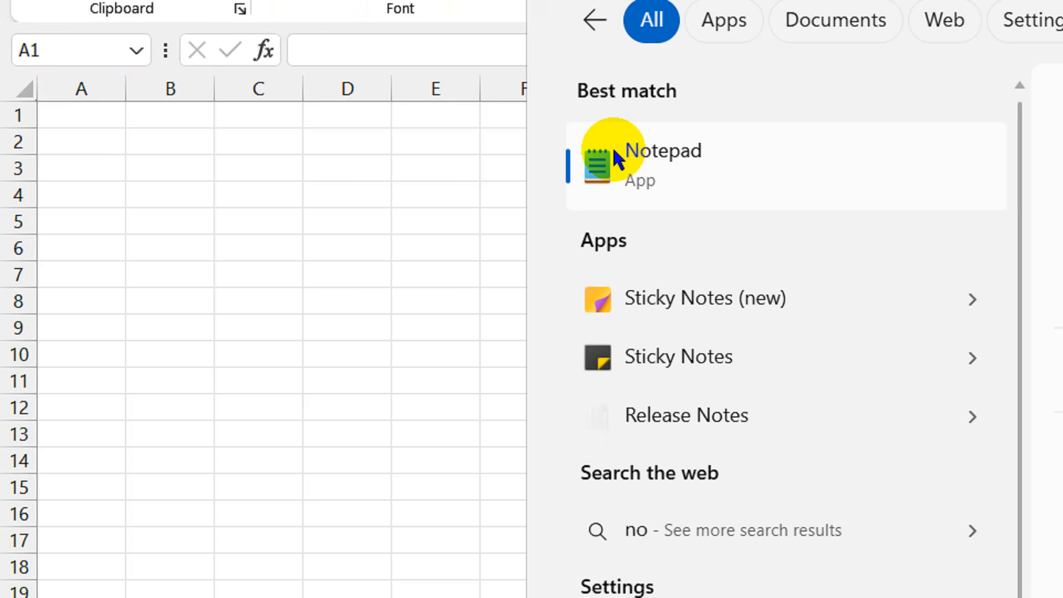
pyautogui.press('Return')
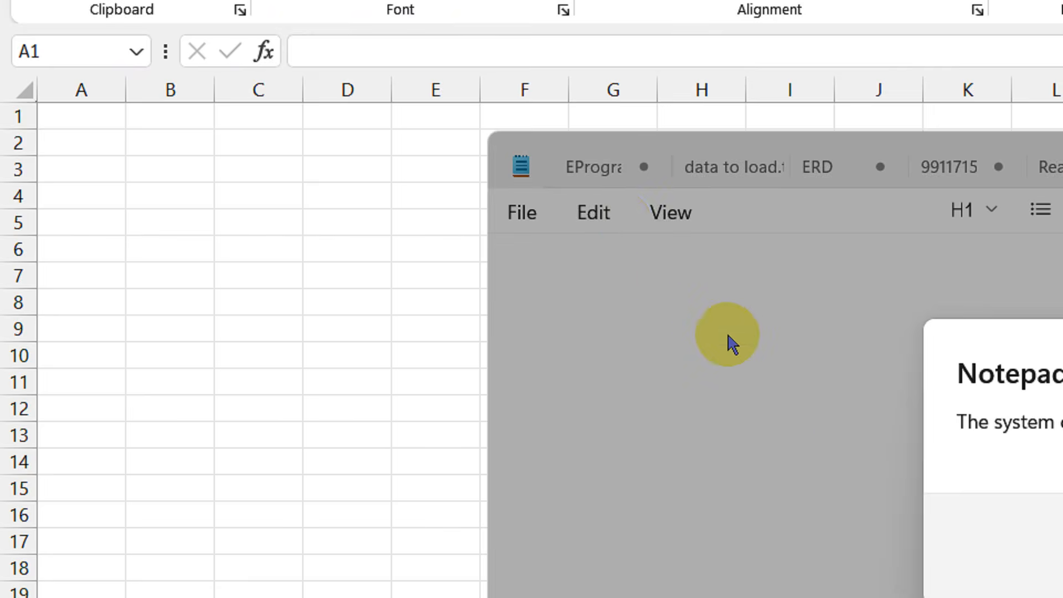
pyautogui.click(1062, 567)
pyautogui.click(1062, 567)
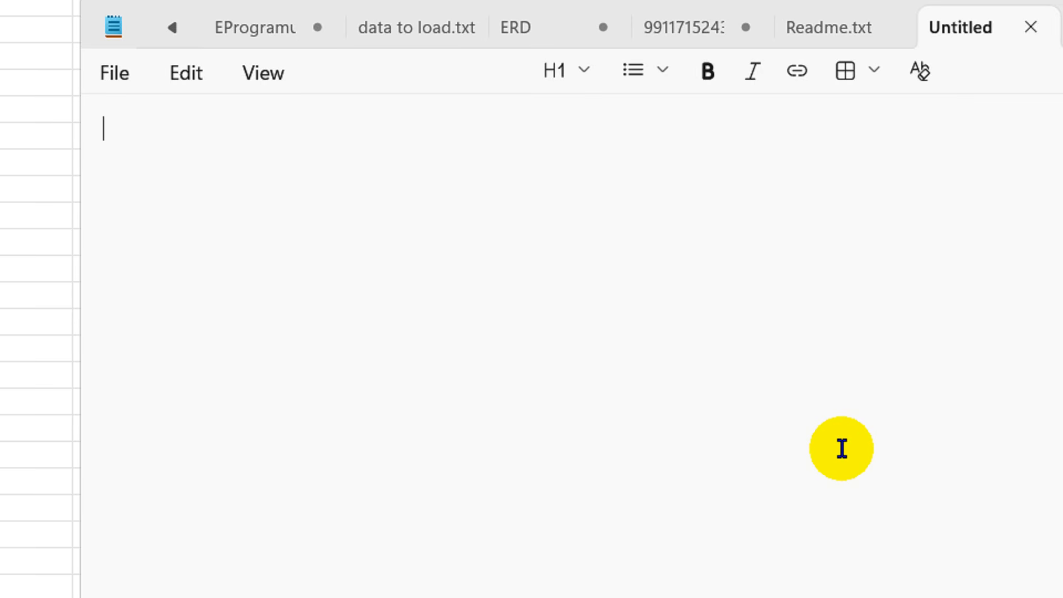
# - Write "=" on the first line of the empty note and "Operation" on the line below it
pyautogui.write('=')
pyautogui.press('Return')
pyautogui.press('Return')
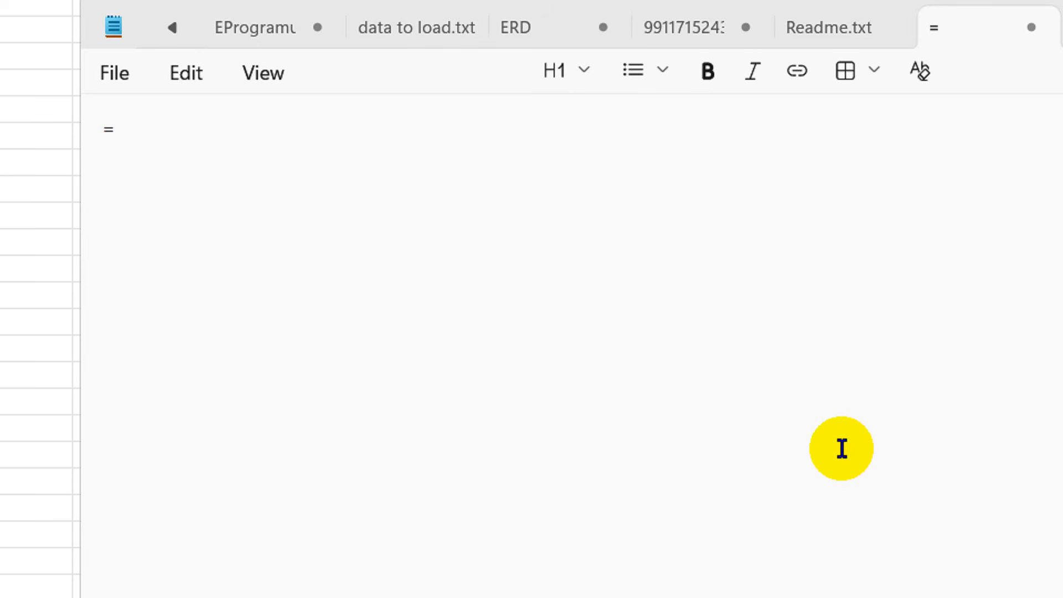
pyautogui.write('Oper')
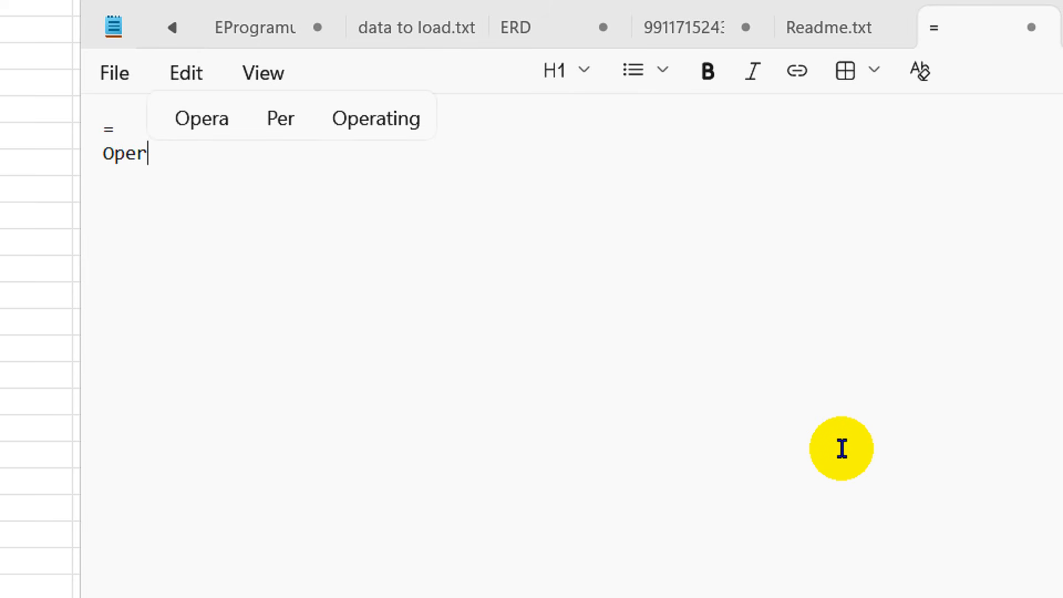
pyautogui.write('ation')
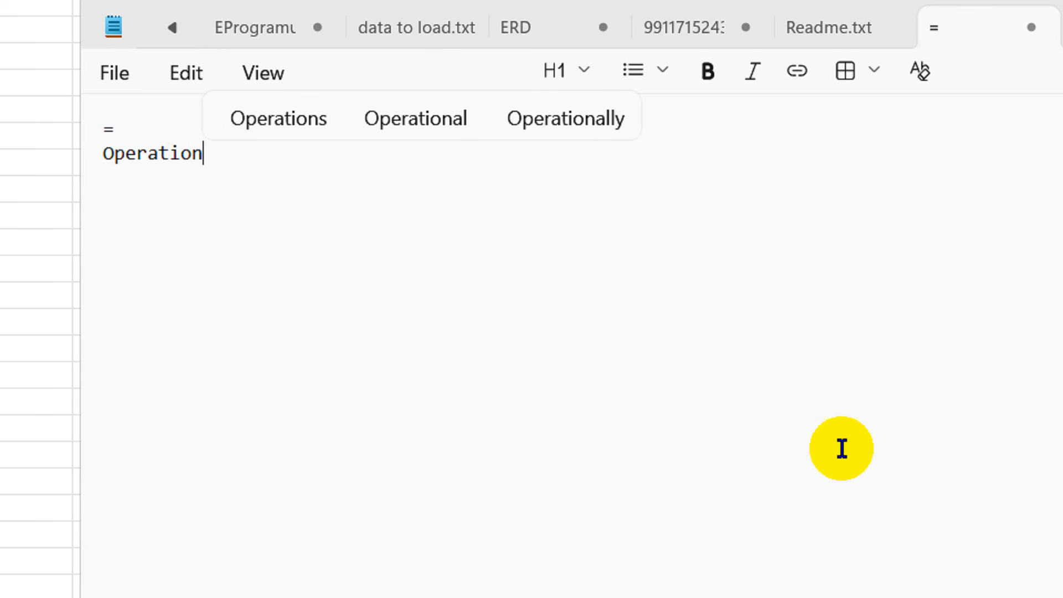
pyautogui.press('Return')
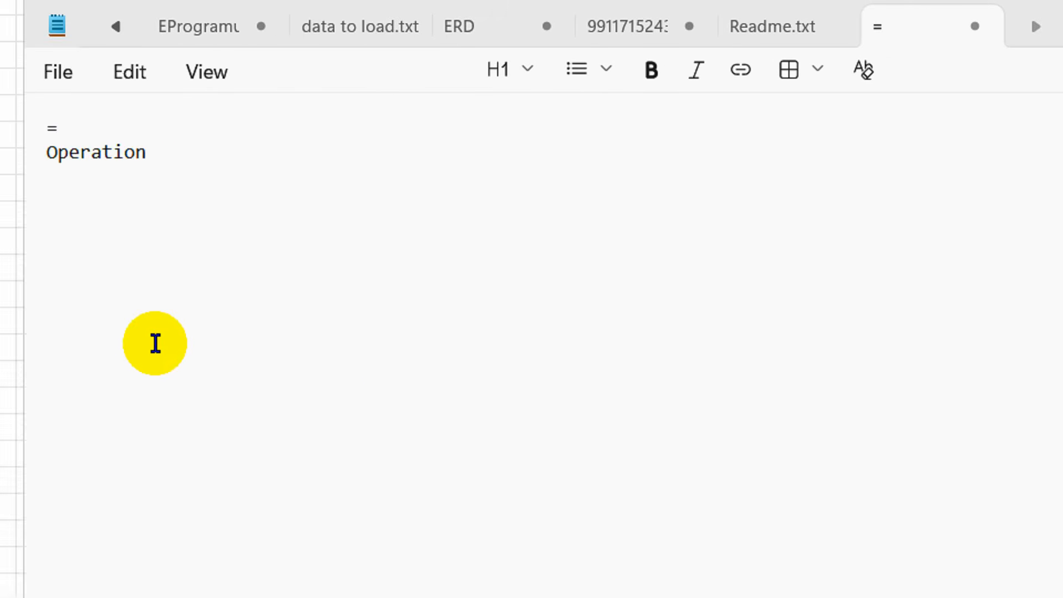
# - Write "parentheses (bracket) ()" on the third line of the note, below "Operation"
pyautogui.scroll(2, 219, 343)
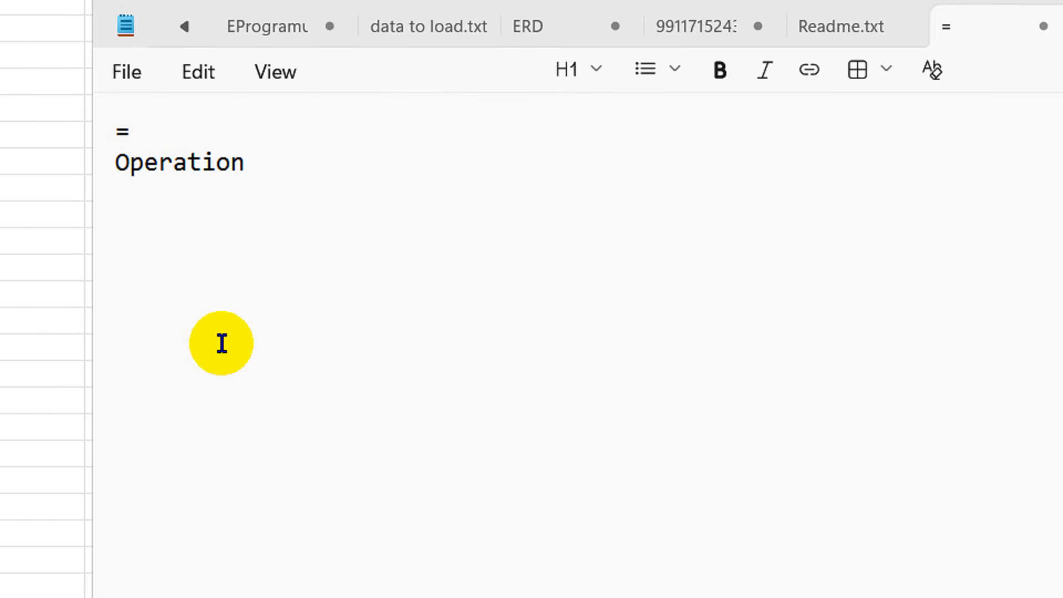
pyautogui.write('paren')
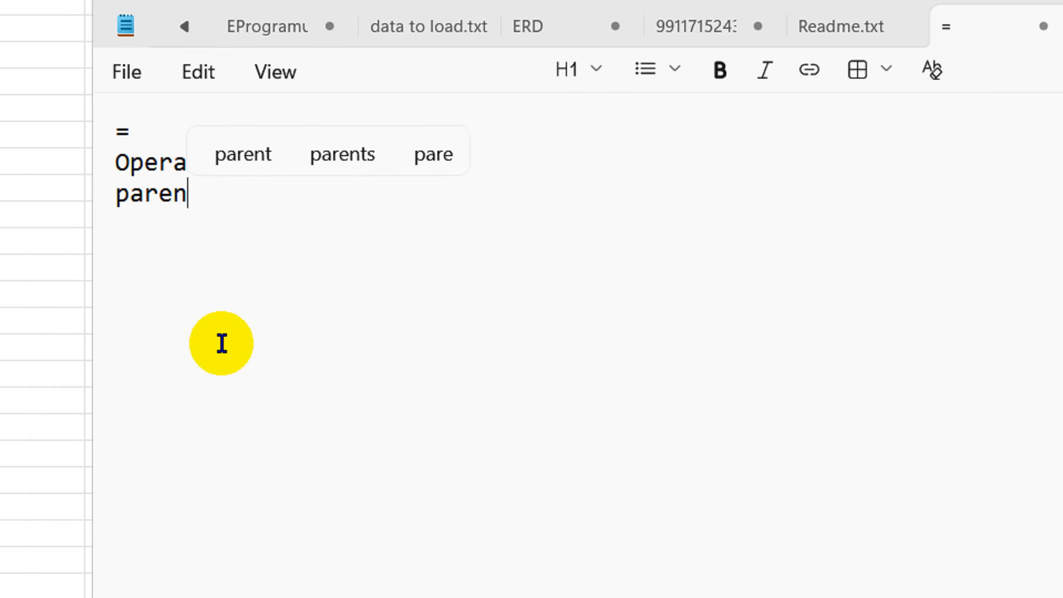
pyautogui.write('thes')
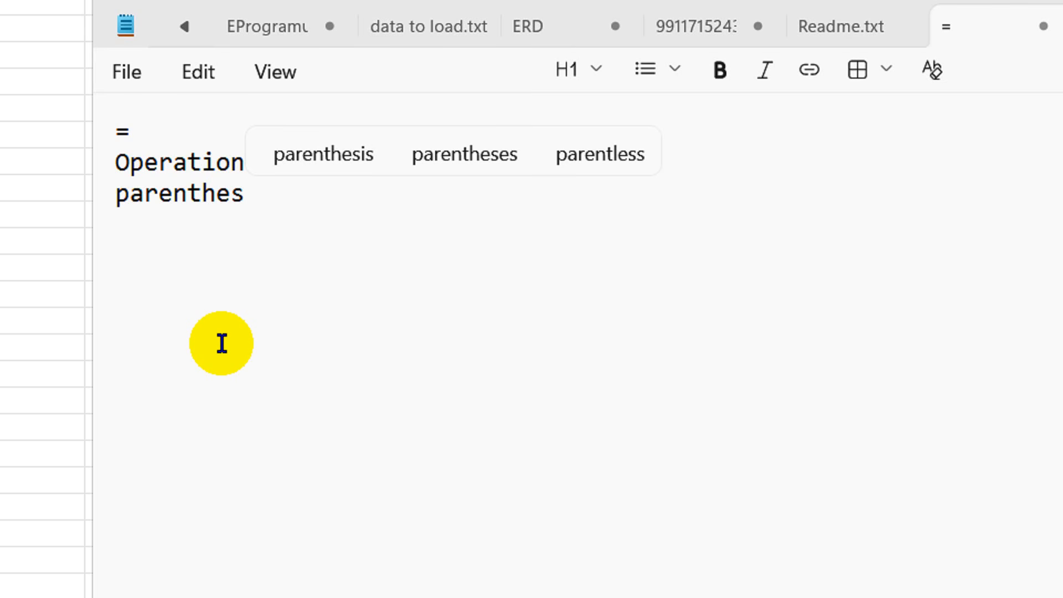
pyautogui.press('Up')
pyautogui.press('Right')
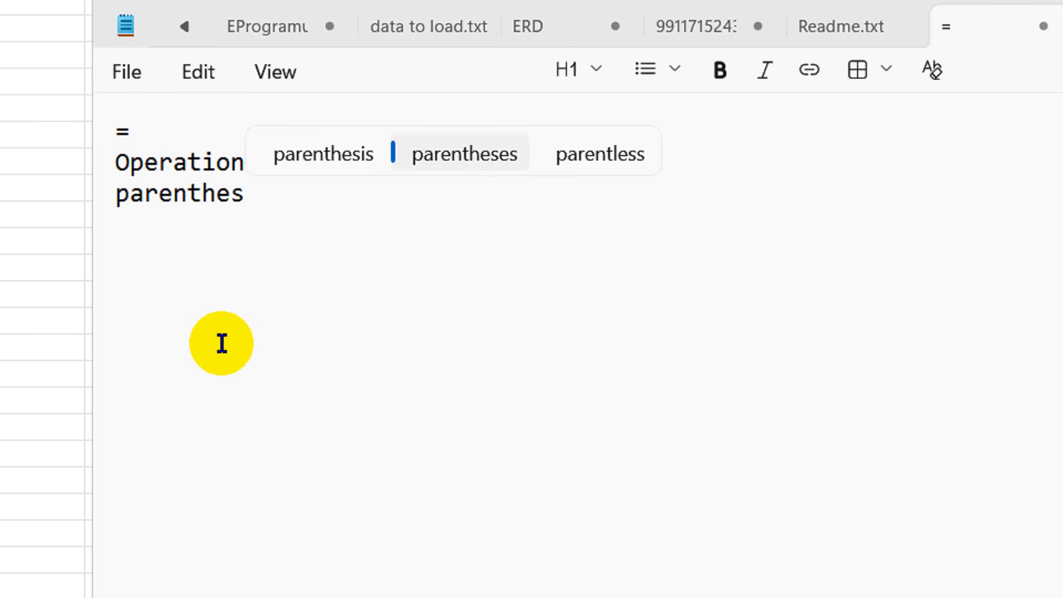
pyautogui.press('Return')
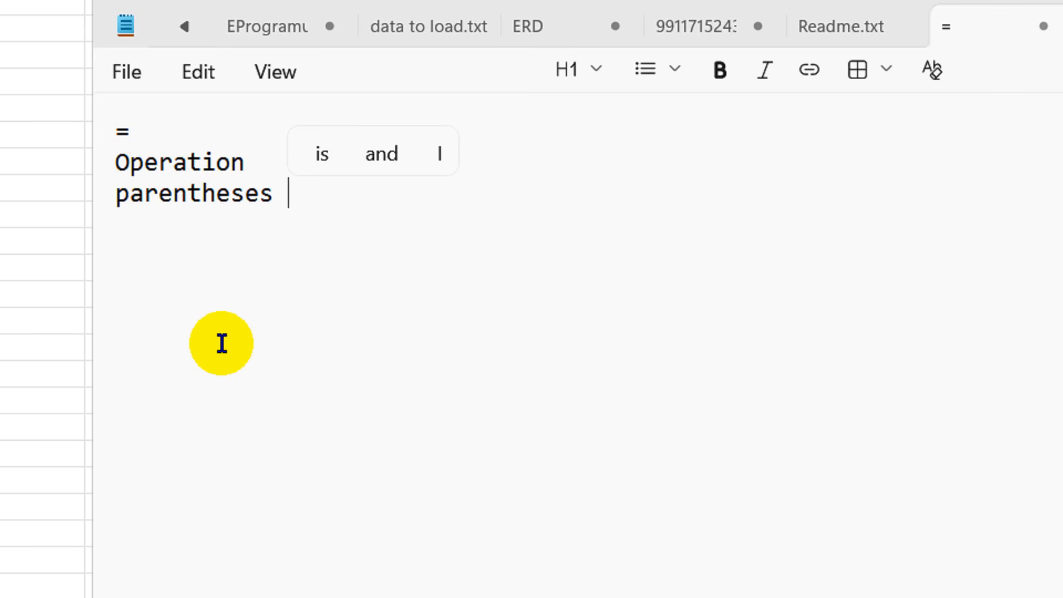
pyautogui.write('(brack')
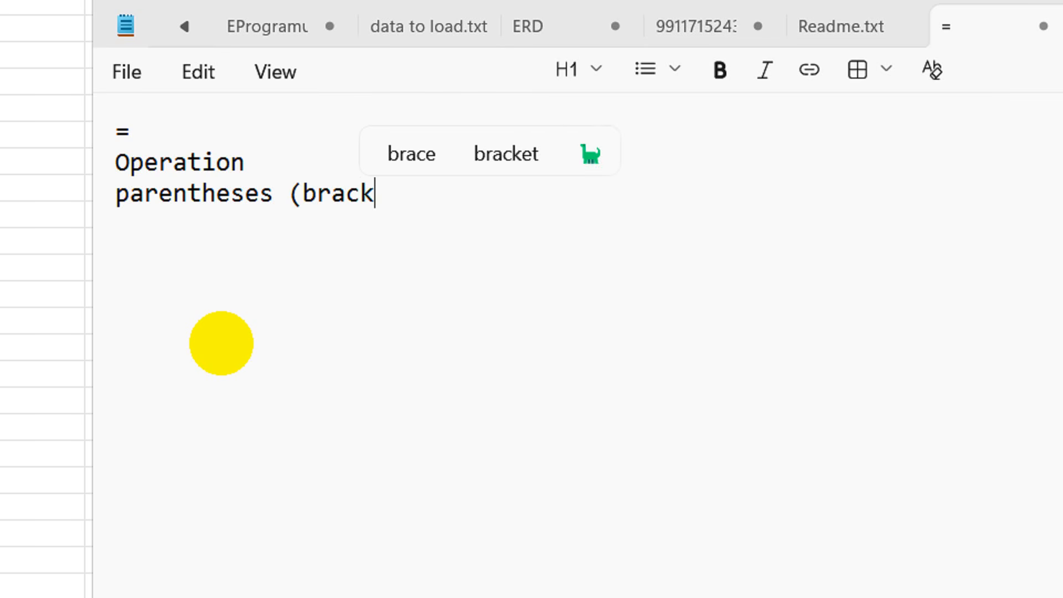
pyautogui.write('et')
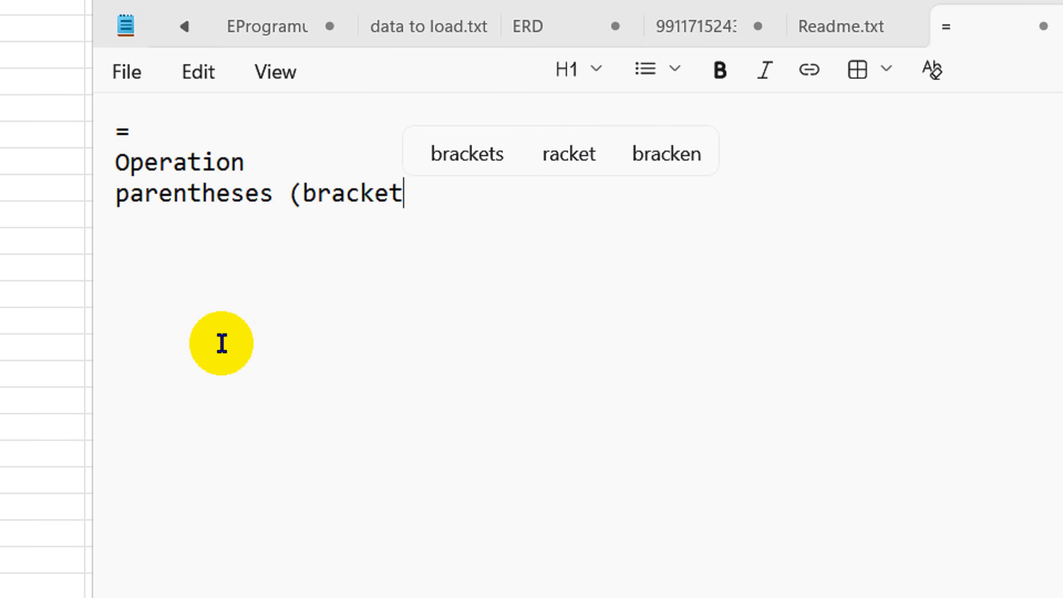
pyautogui.write(') (')
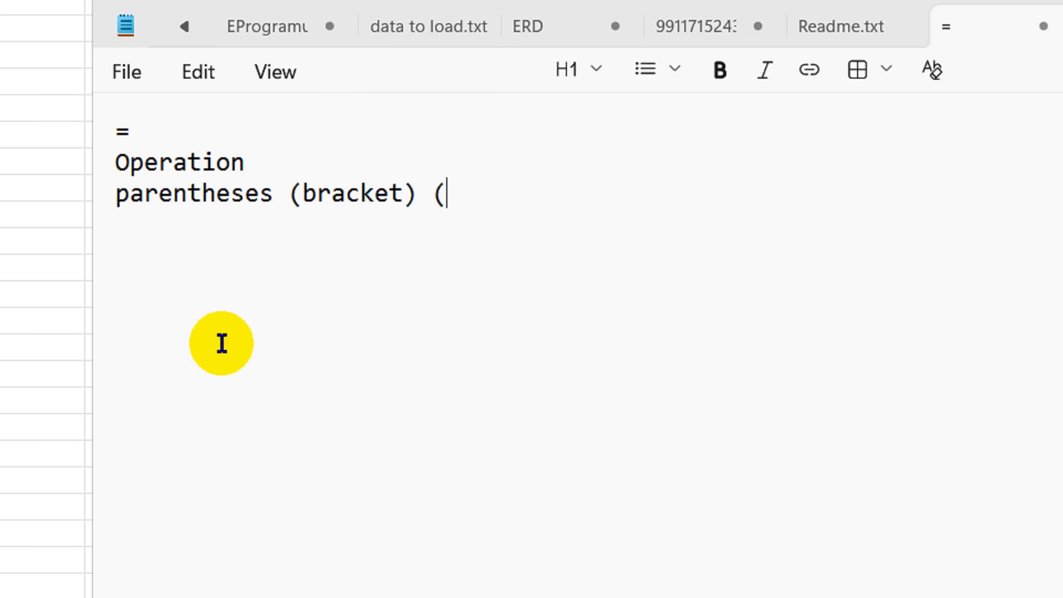
pyautogui.write(')')
# - Append "(SUM, max, min, average, if, count if, *, / -)" directly after "Operation" on the second line
pyautogui.press('Up')
pyautogui.write('(SUm')
pyautogui.press('BackSpace')
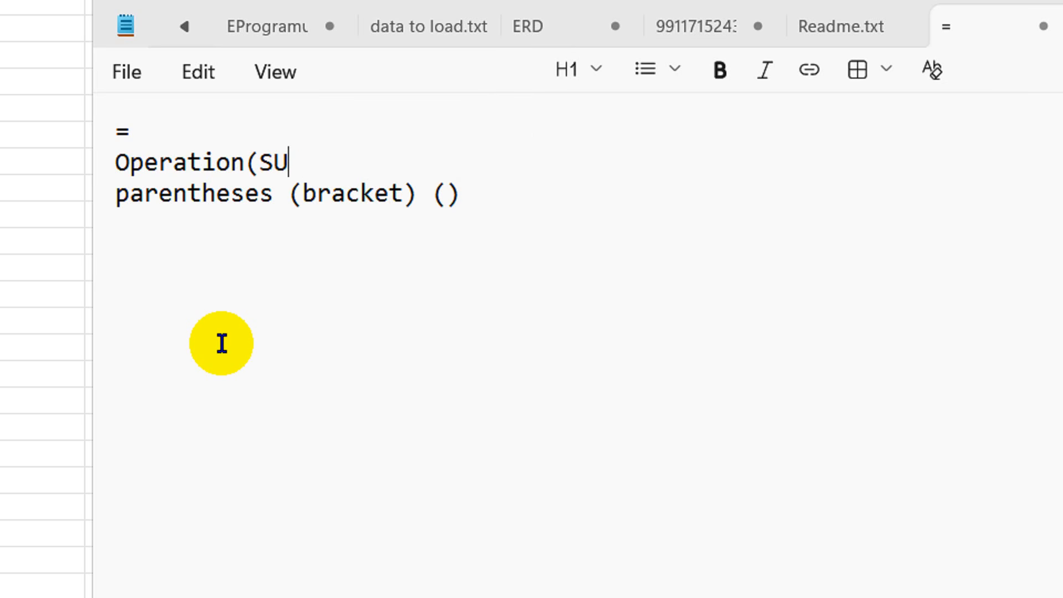
pyautogui.write('M, max, min')
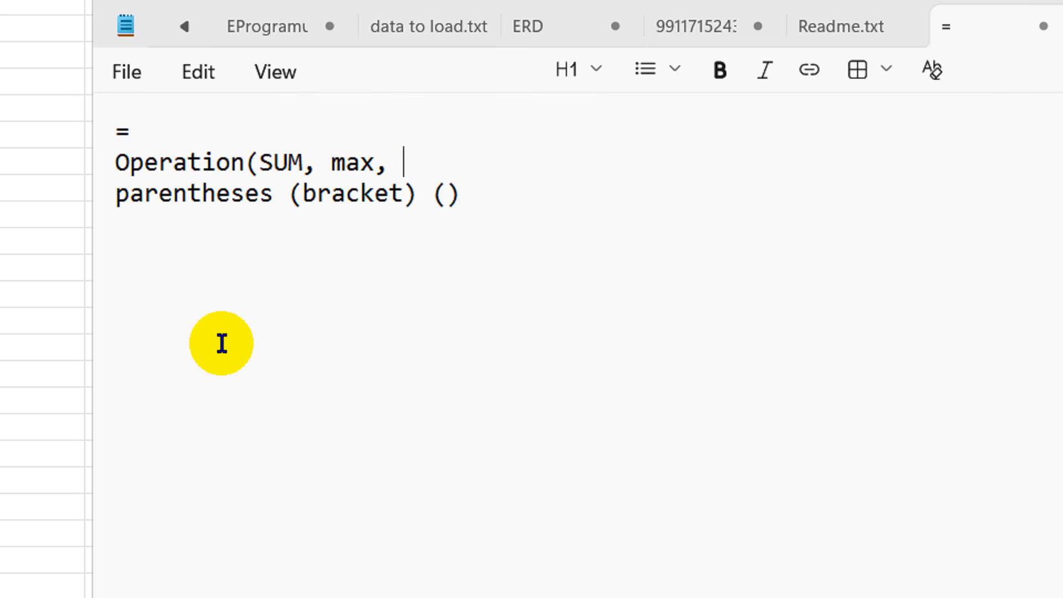
pyautogui.write(', avera')
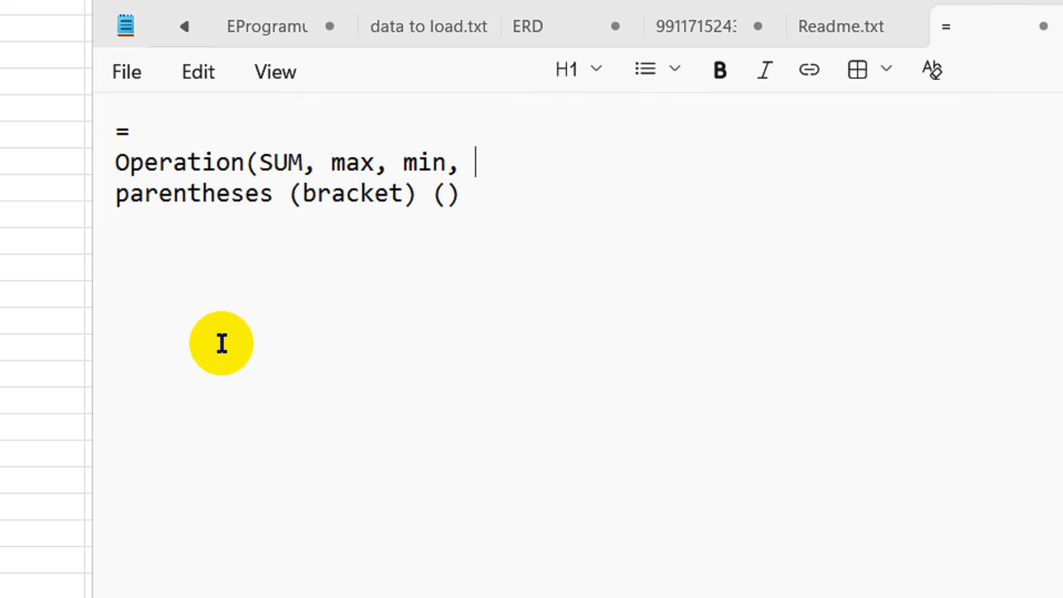
pyautogui.write('ge')
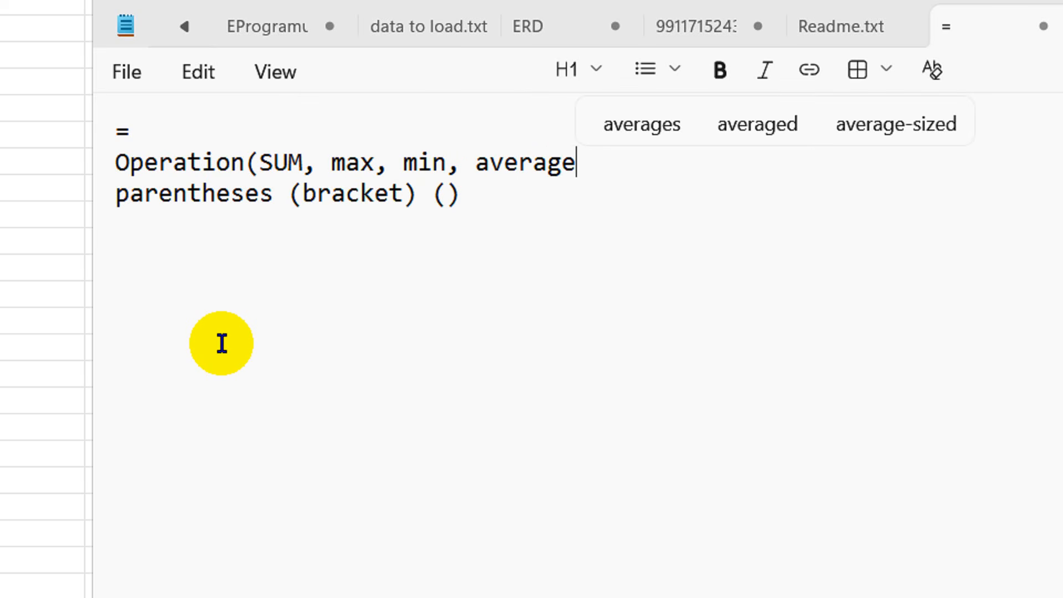
pyautogui.write(', ')
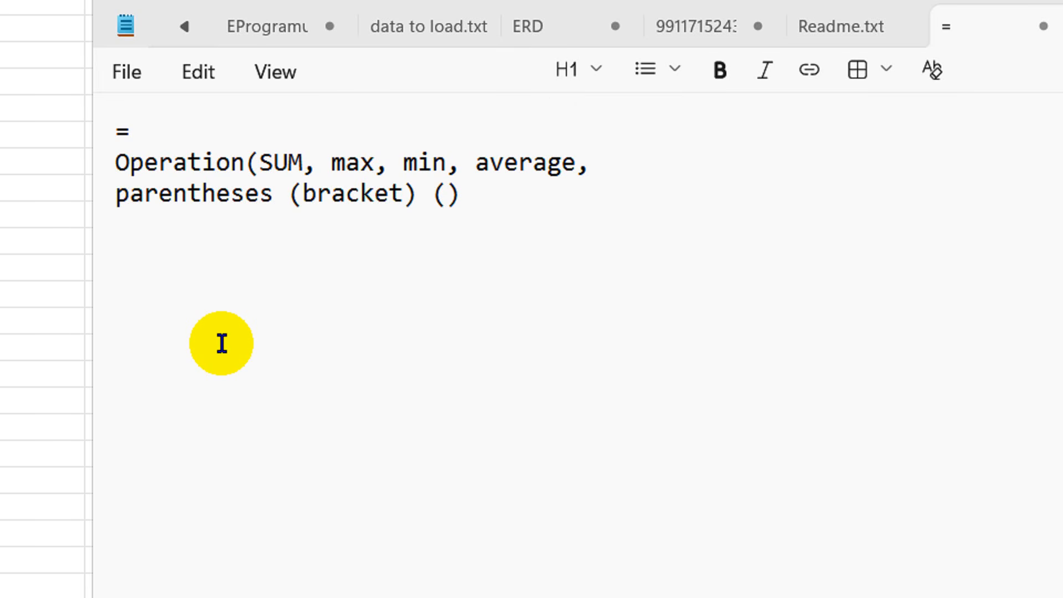
pyautogui.write('if')
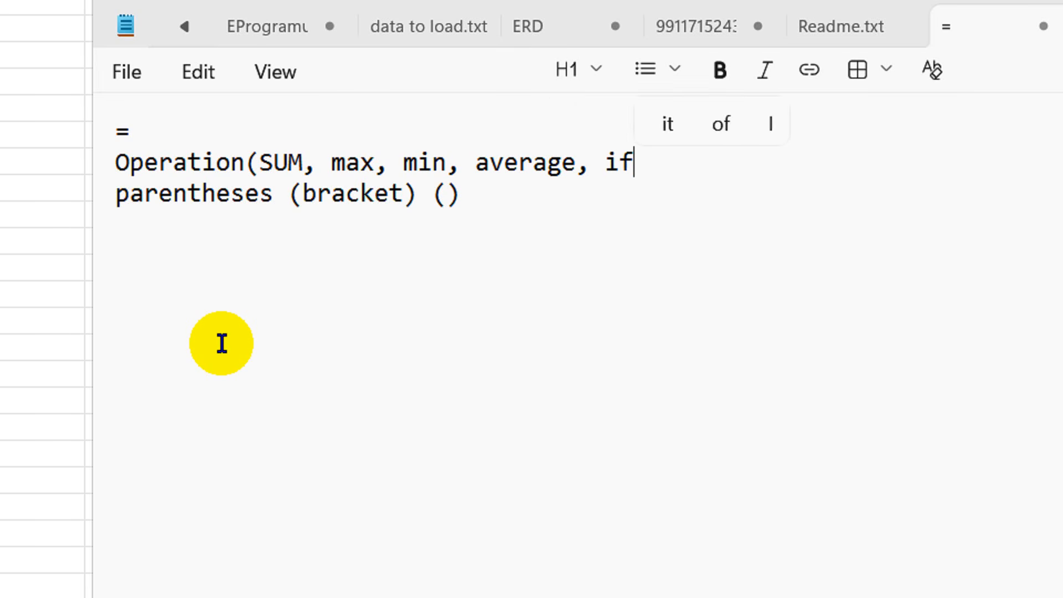
pyautogui.write(', count')
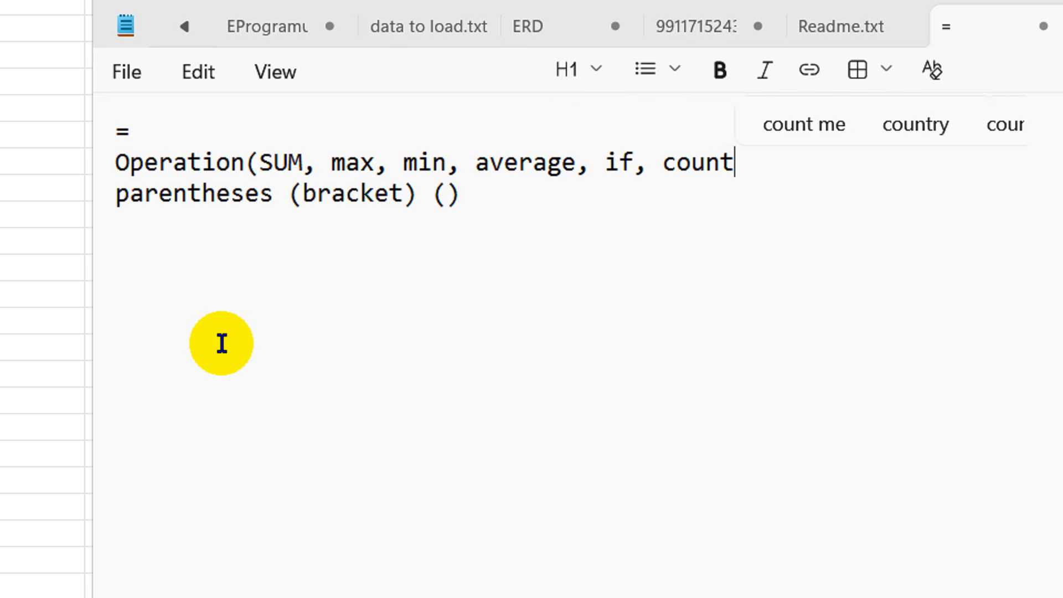
pyautogui.write(' if,')
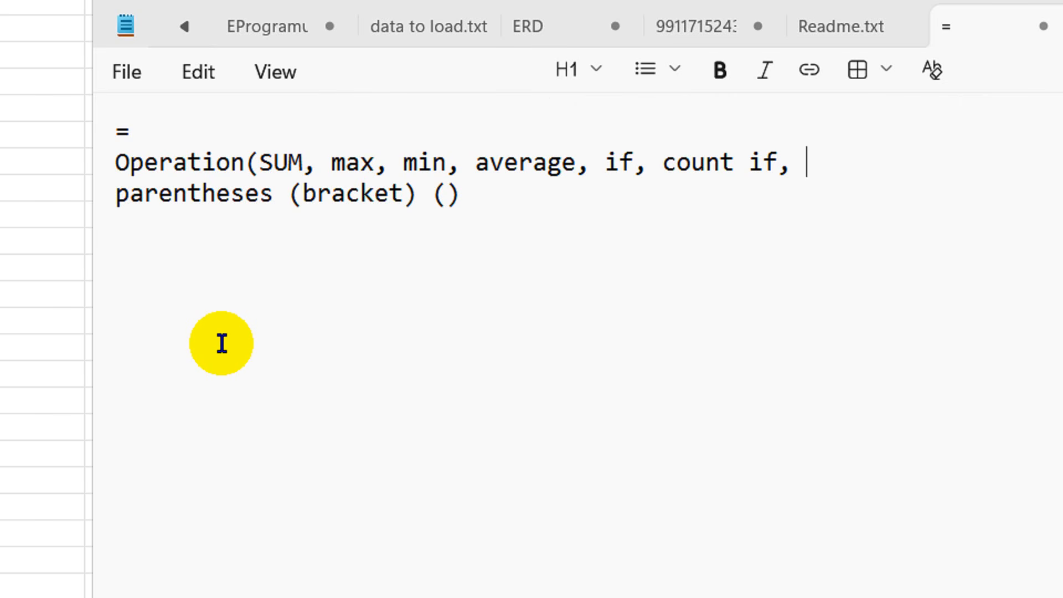
pyautogui.write('*, / -)')
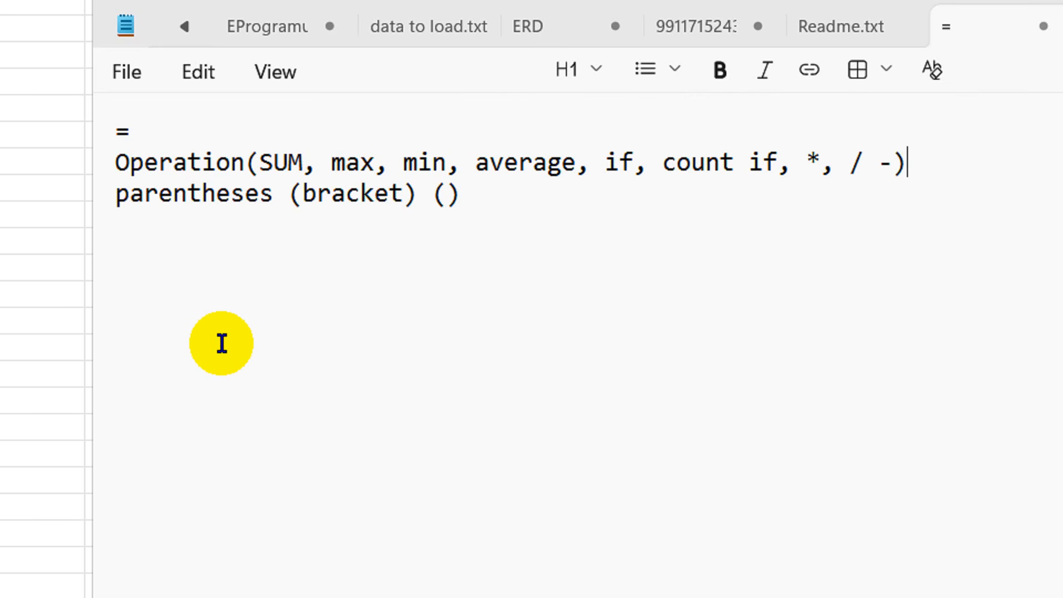
# - Add a fourth line reading "cell range," below the parentheses line of the note
pyautogui.doubleClick(428, 158)
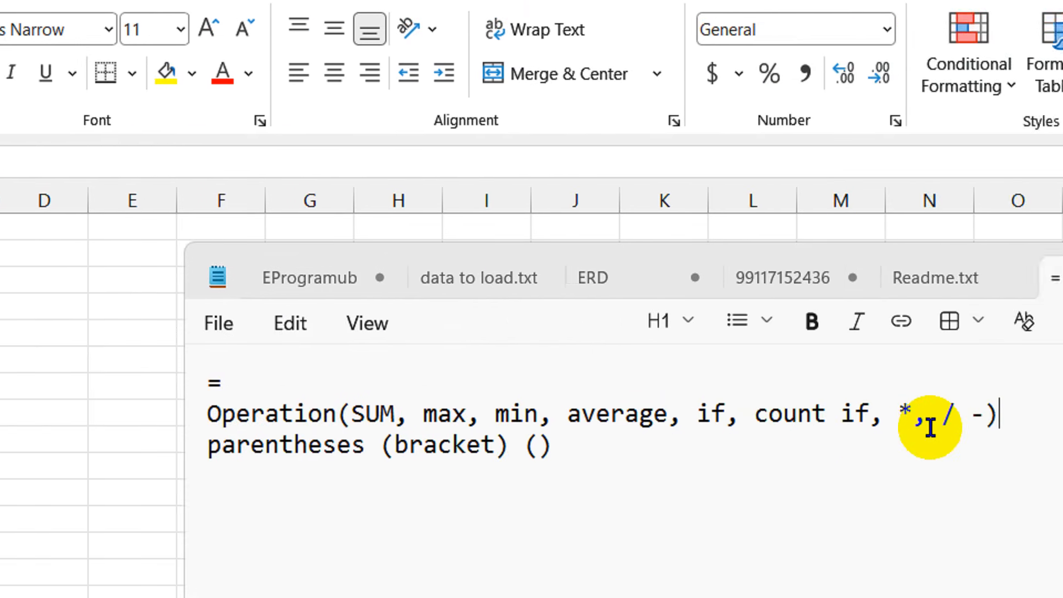
pyautogui.click(803, 442)
pyautogui.press('Return')
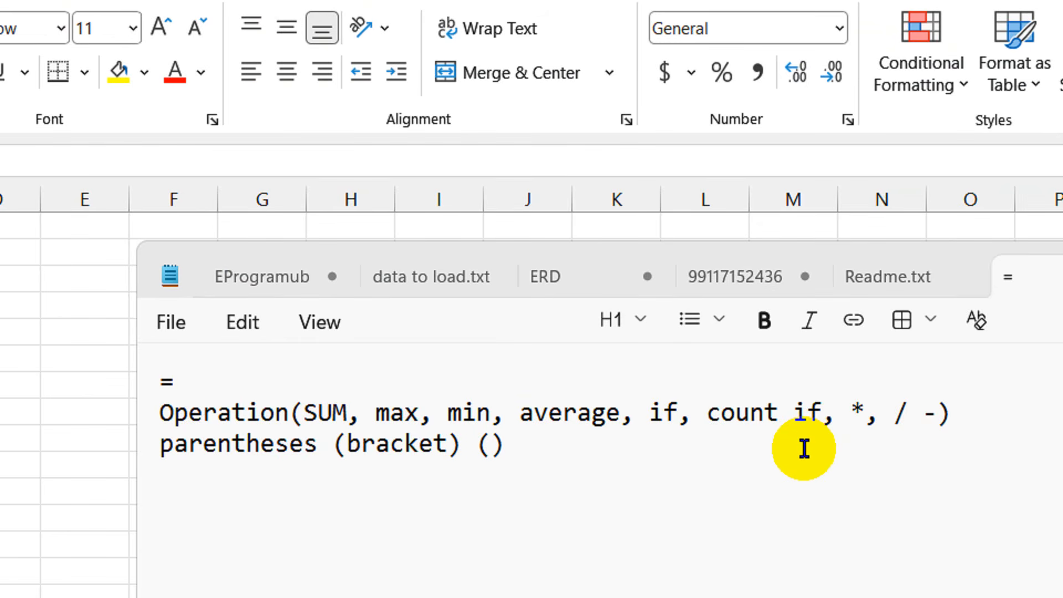
pyautogui.write('cell r')
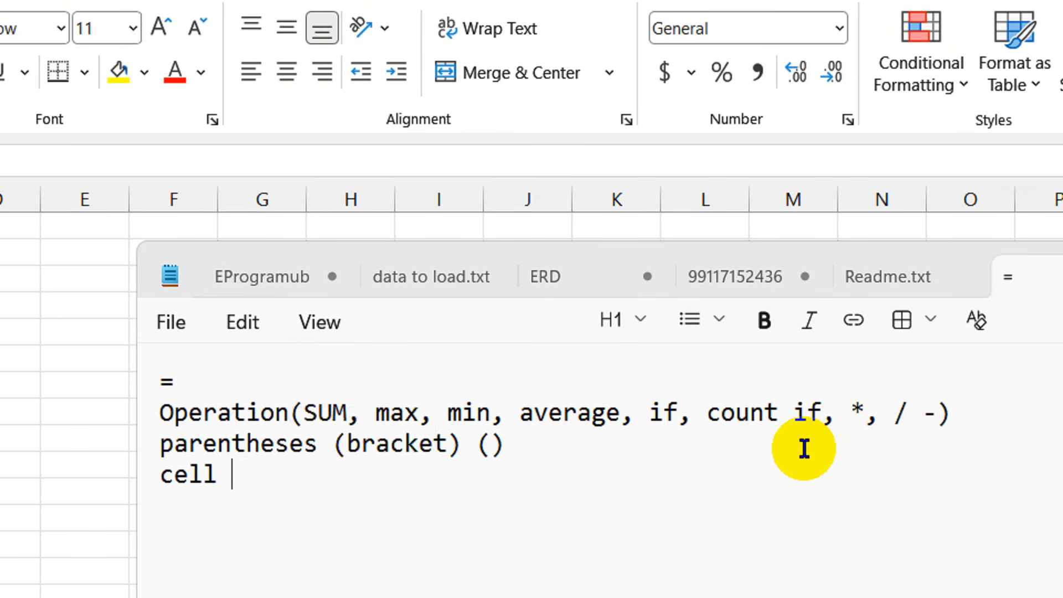
pyautogui.write('ange')
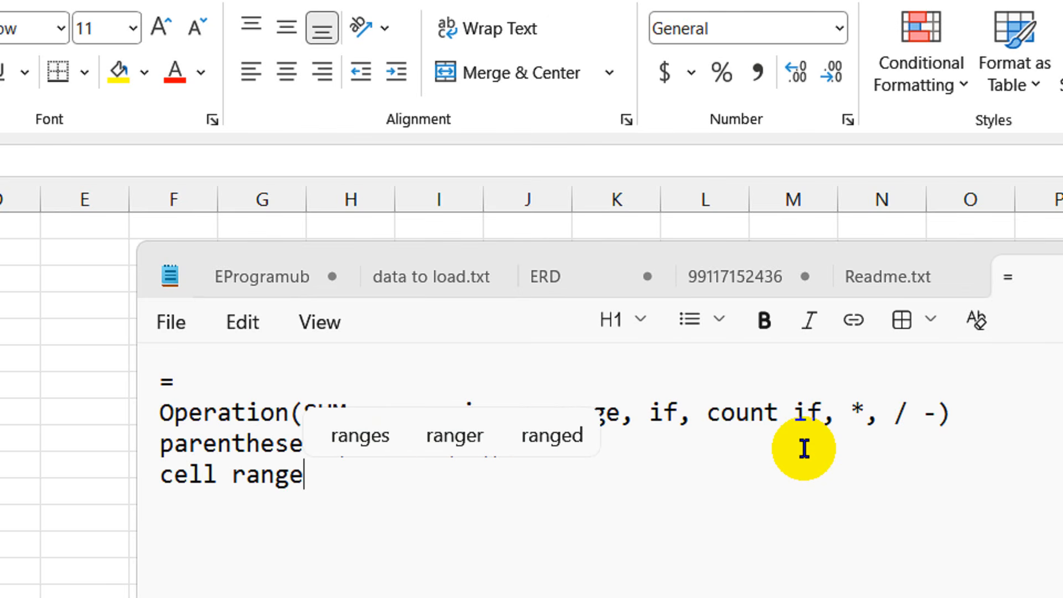
pyautogui.write(',')
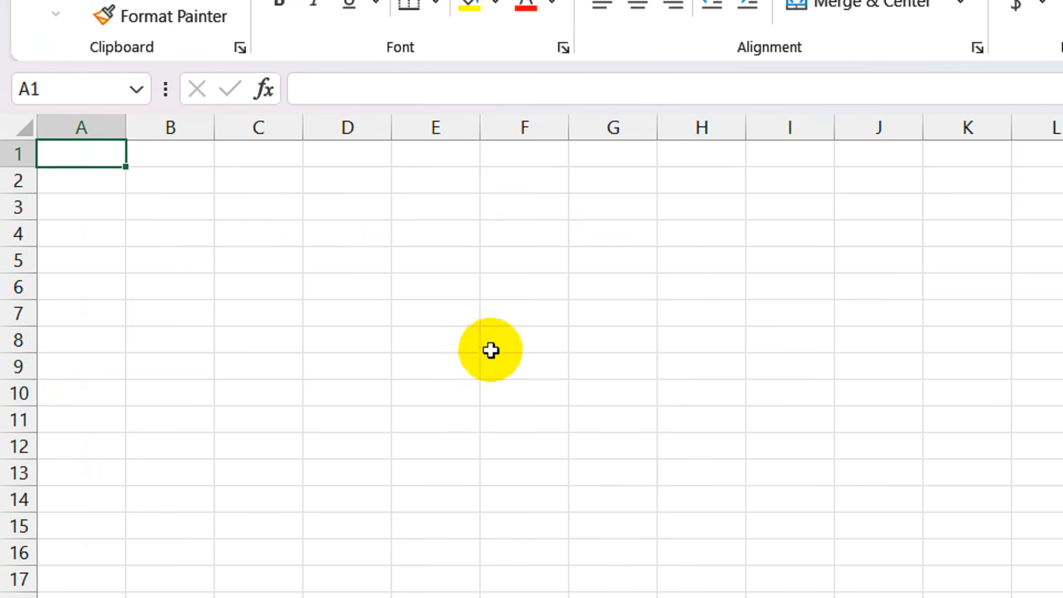
# - Switch back to the Notepad note and add the example "(a1:a5)" at the end of the cell range line
pyautogui.click(866, 563)
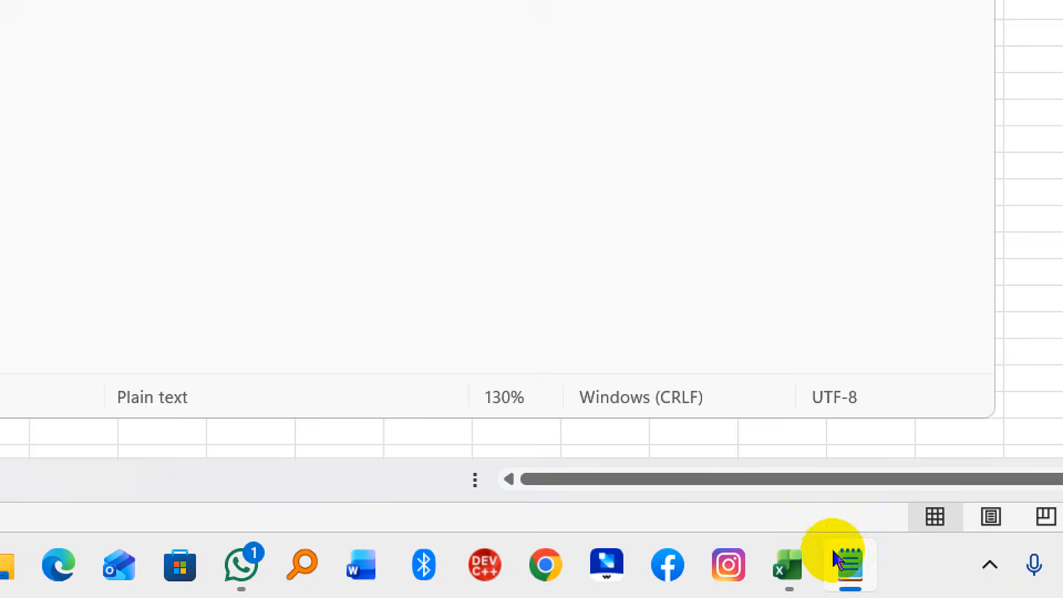
pyautogui.click(249, 171)
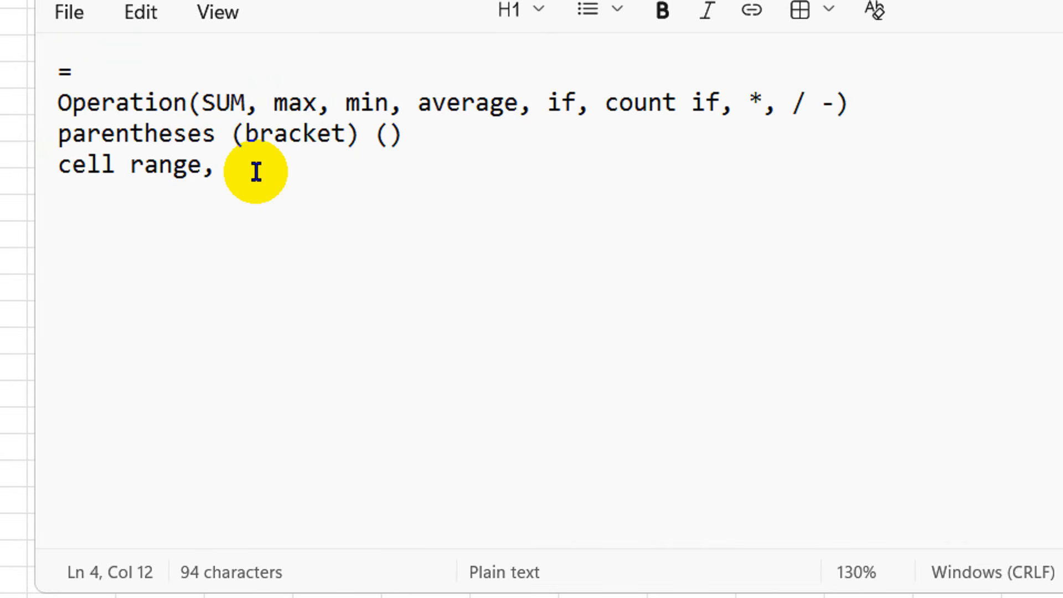
pyautogui.write('(a')
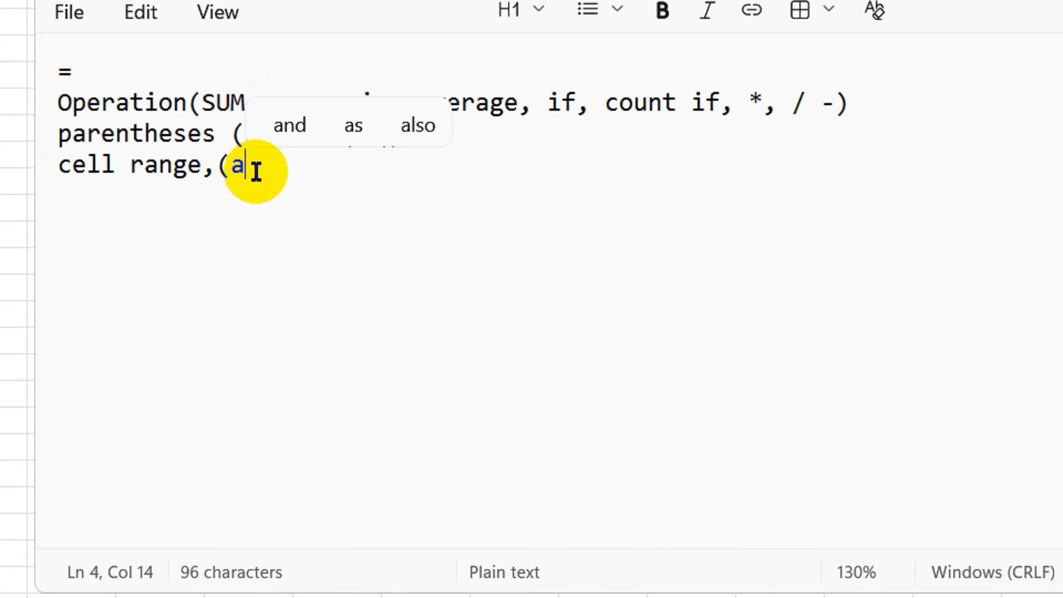
pyautogui.write('1')
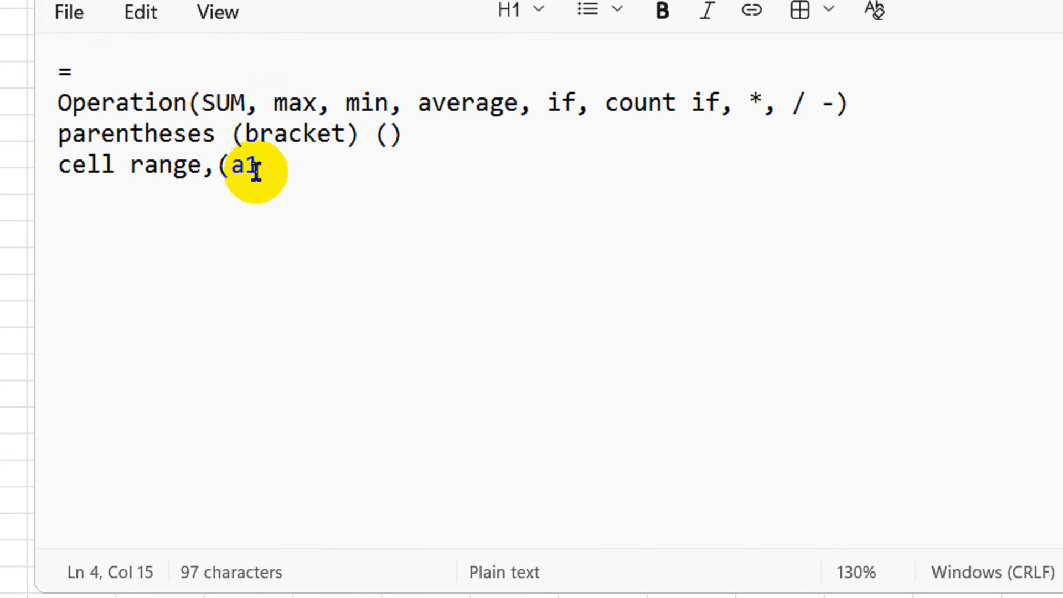
pyautogui.write(':a')
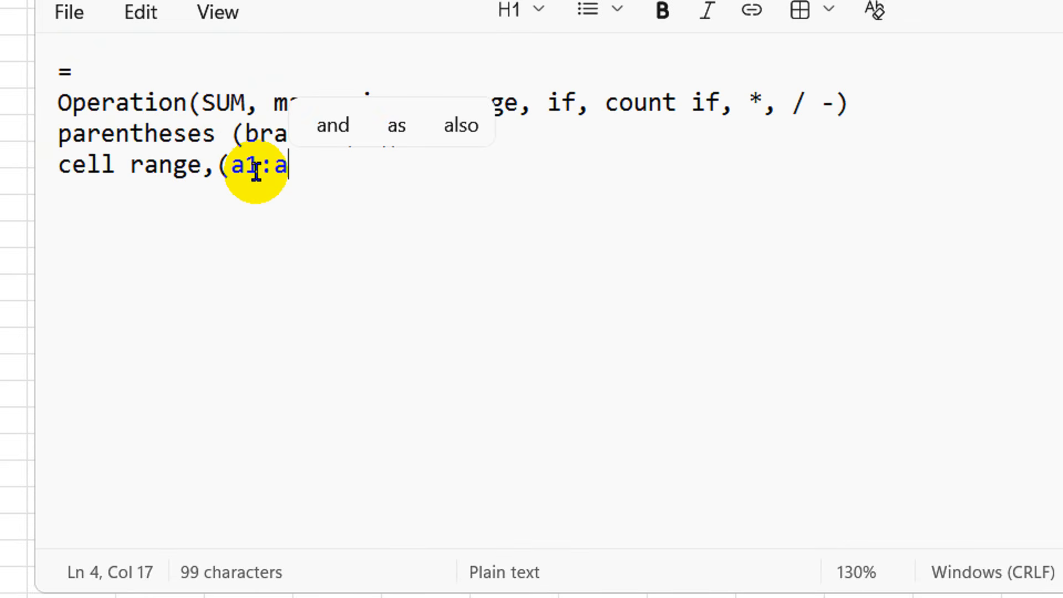
pyautogui.write('5)')
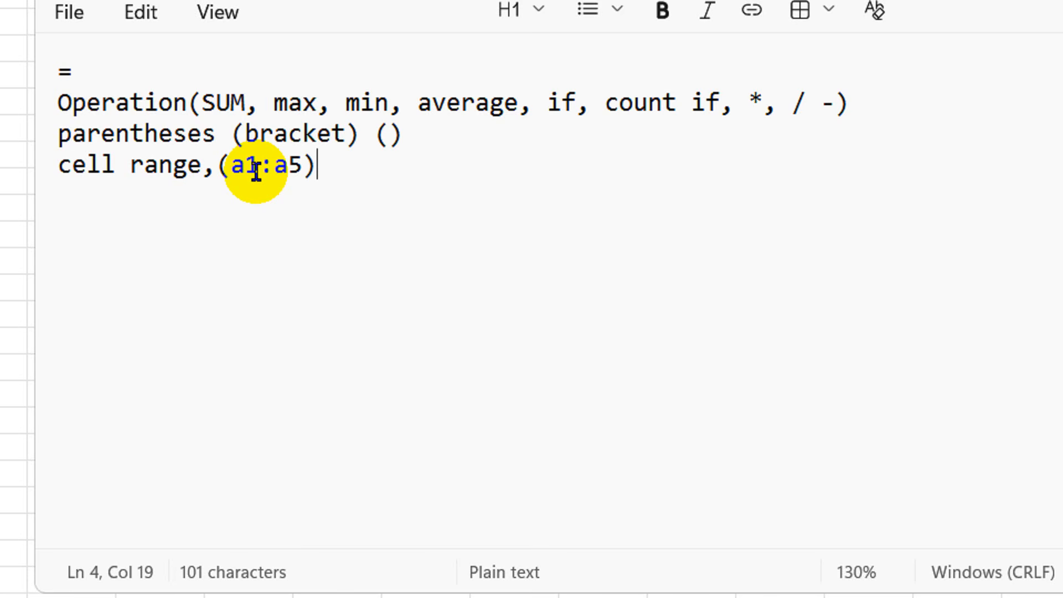
# - Continue the cell range line with a second example, ", (a1,a2,a3,a4,a5)"
pyautogui.write(', ')
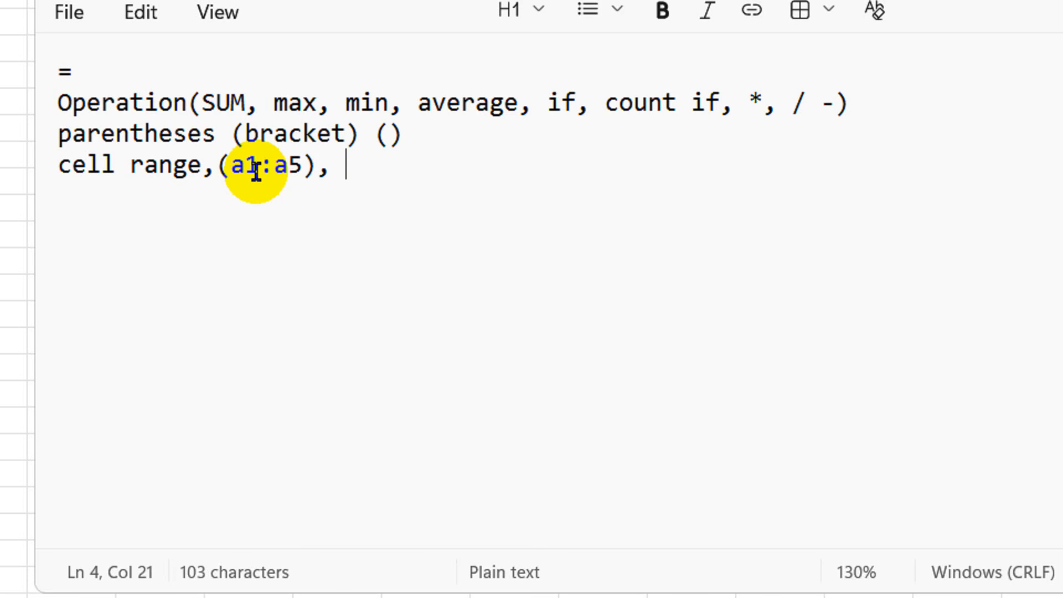
pyautogui.write('(a1')
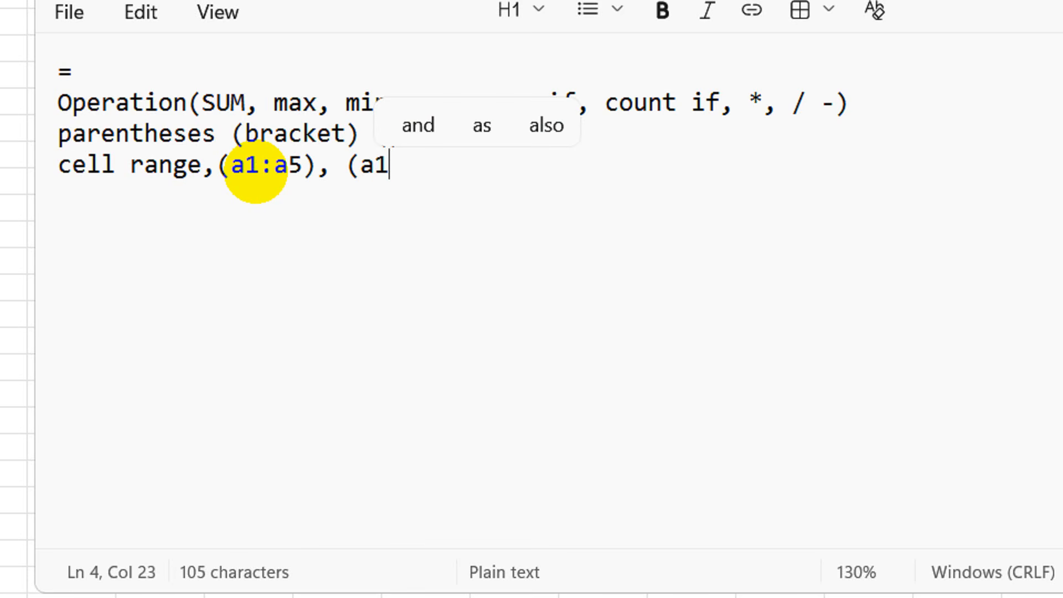
pyautogui.write(',')
pyautogui.write('a')
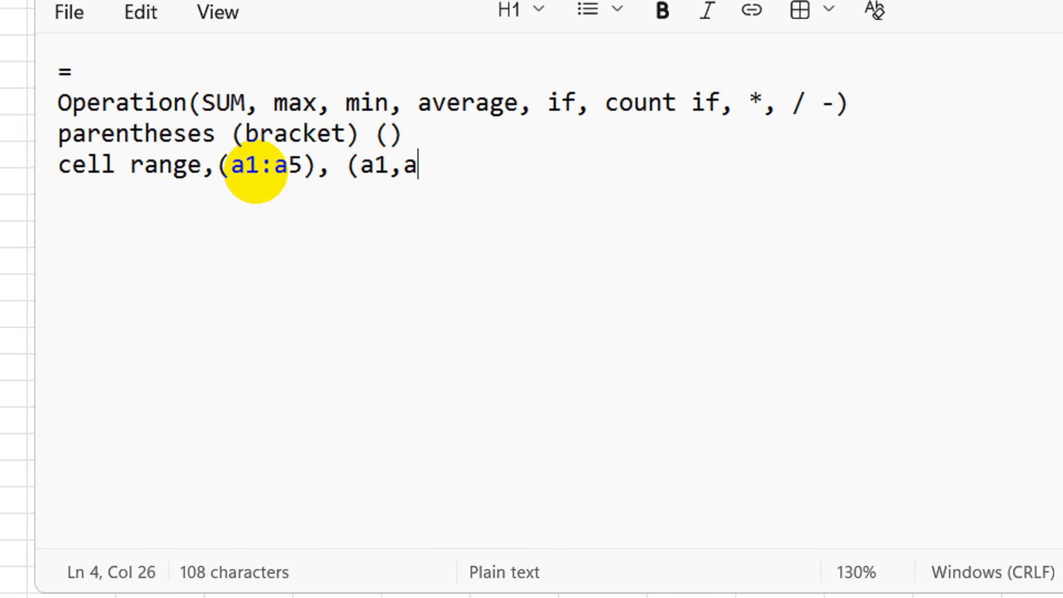
pyautogui.write('2,a3')
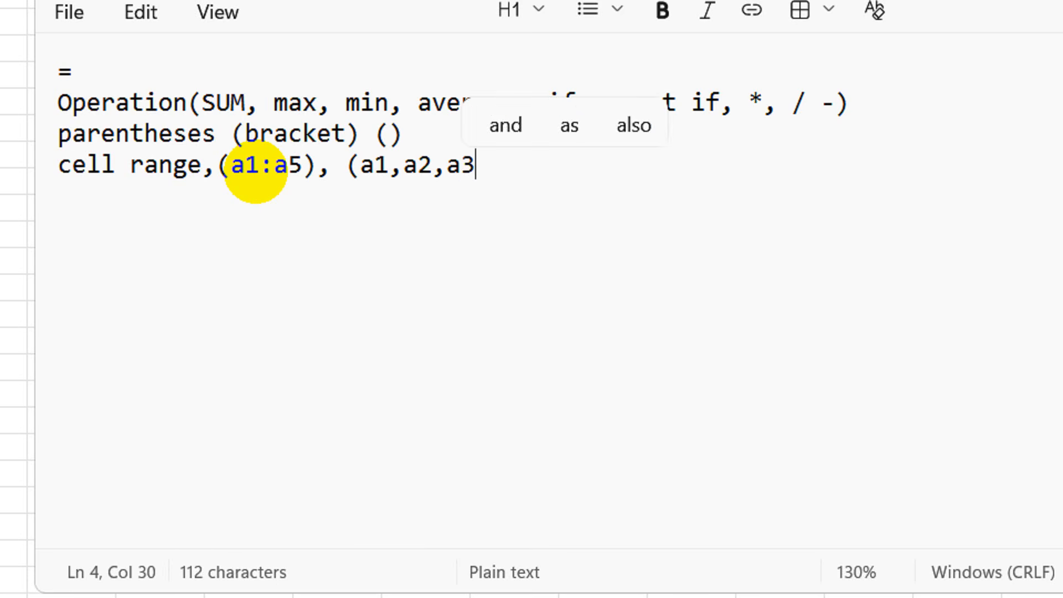
pyautogui.write(',a')
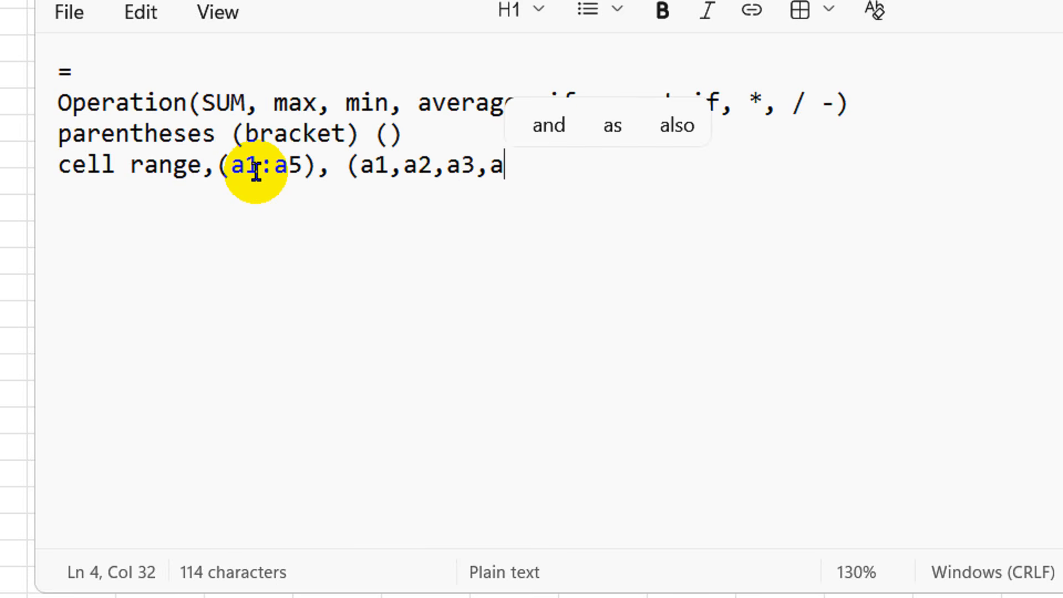
pyautogui.write('4,')
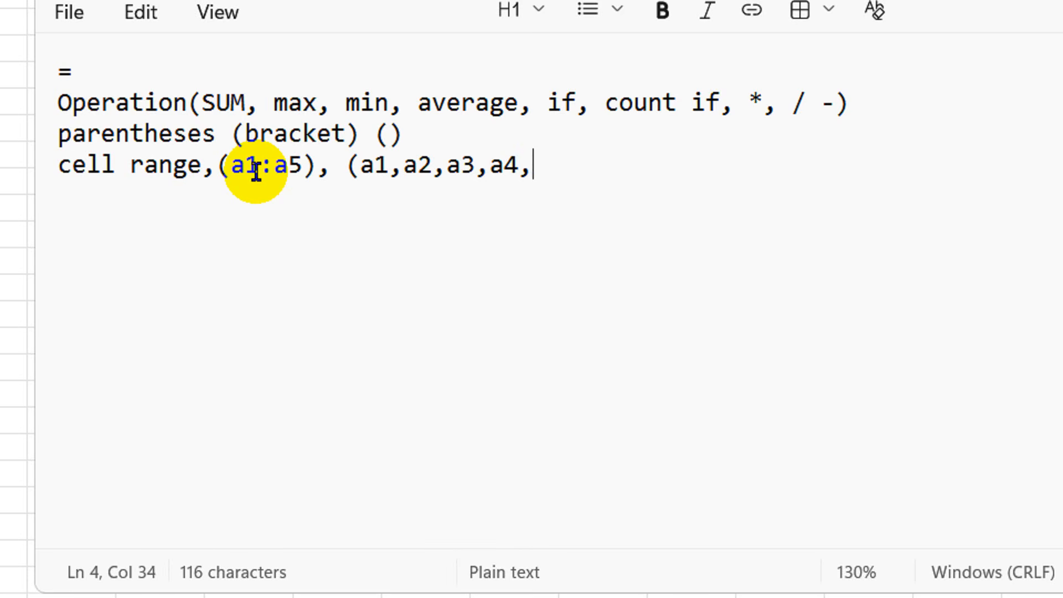
pyautogui.write('a5)')
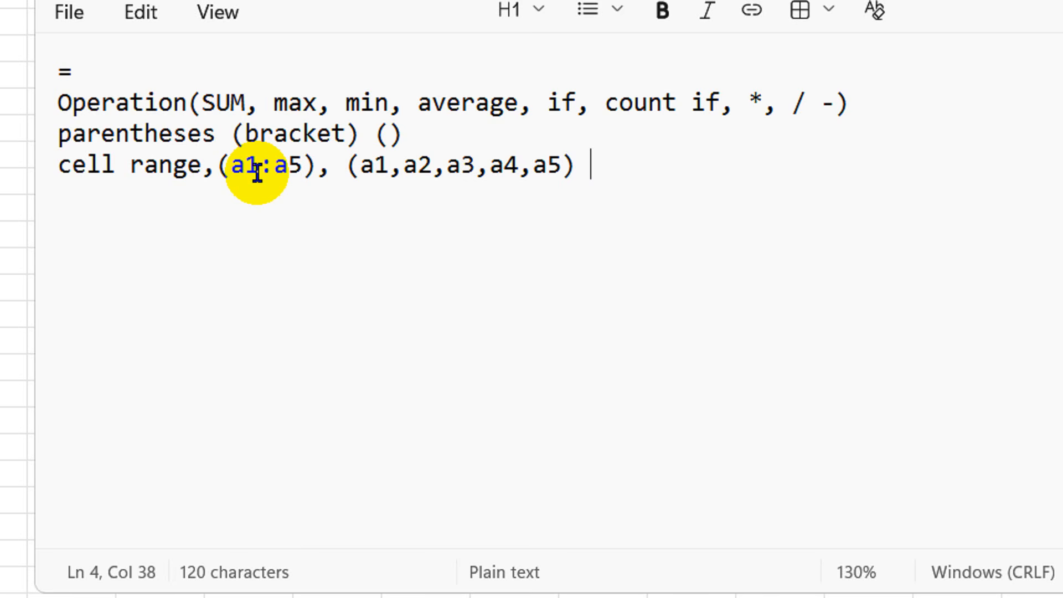
# - Replace the commas in the second cell range example with plus signs so it reads "(a1+a2+a3+a4+a5)"
pyautogui.press('Left')
pyautogui.press('Left')
pyautogui.press('Left')
pyautogui.press('Left')
pyautogui.press('BackSpace')
pyautogui.write('+')
pyautogui.press('Delete')
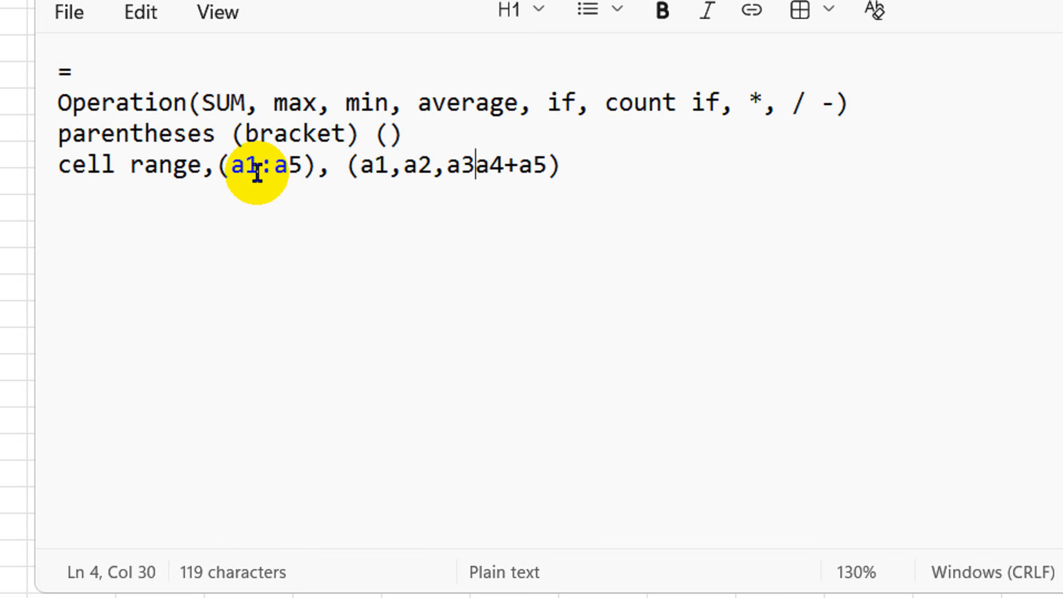
pyautogui.write('+')
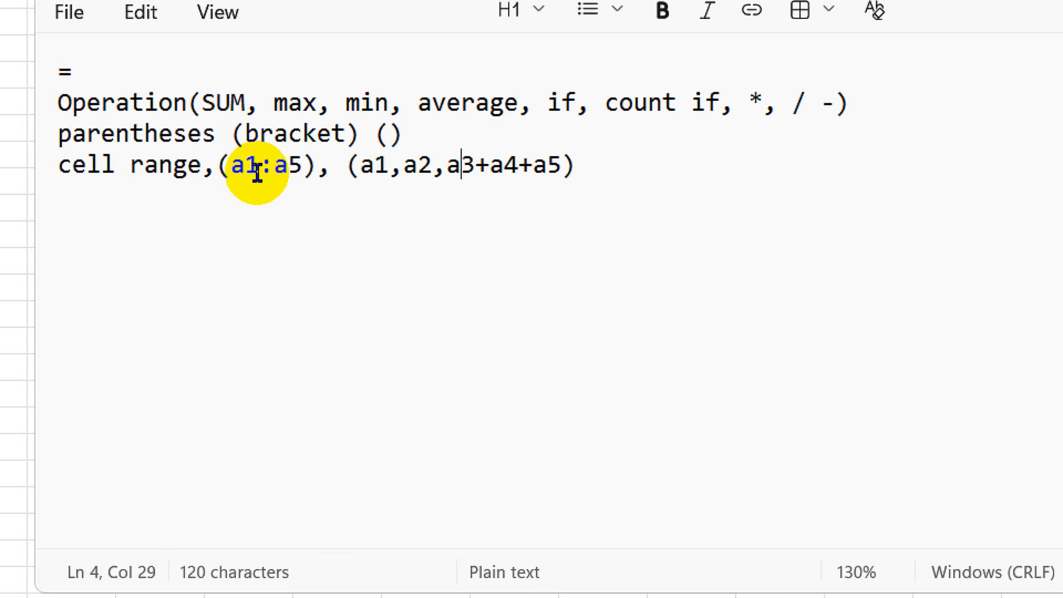
pyautogui.press('BackSpace')
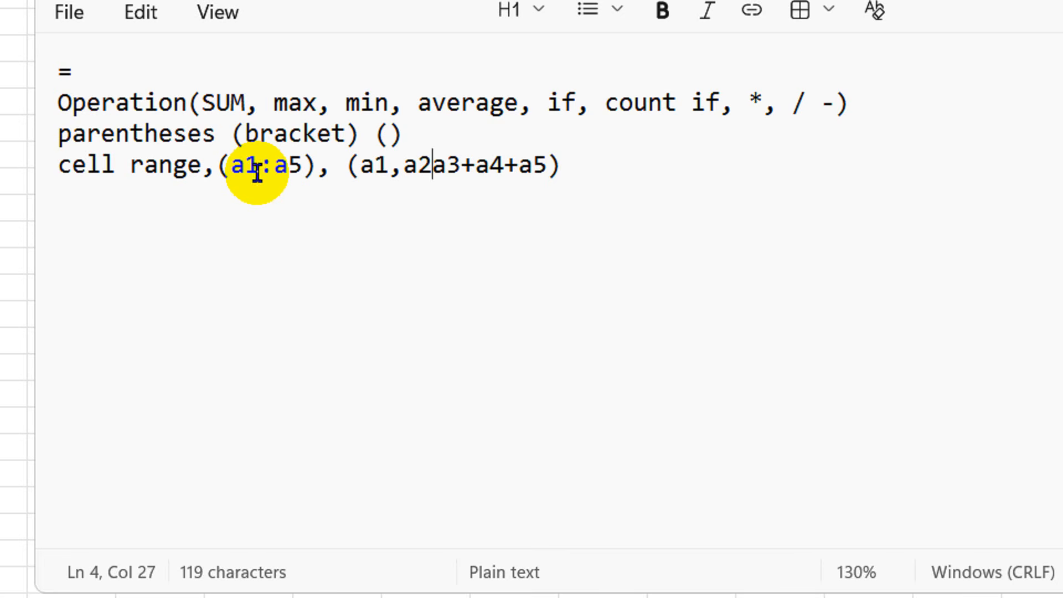
pyautogui.write('+')
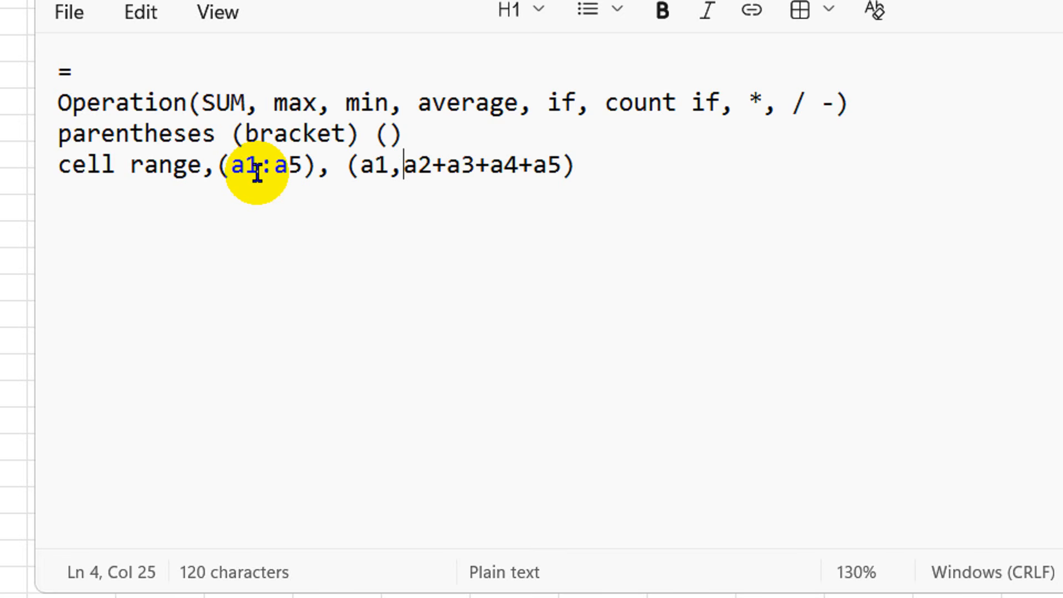
pyautogui.press('BackSpace')
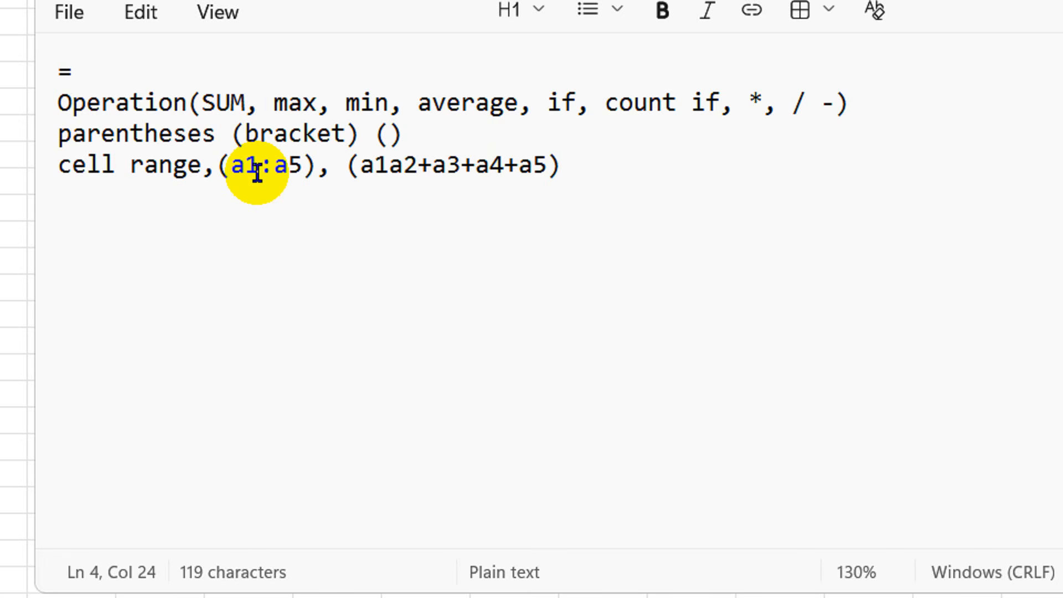
pyautogui.write('+')
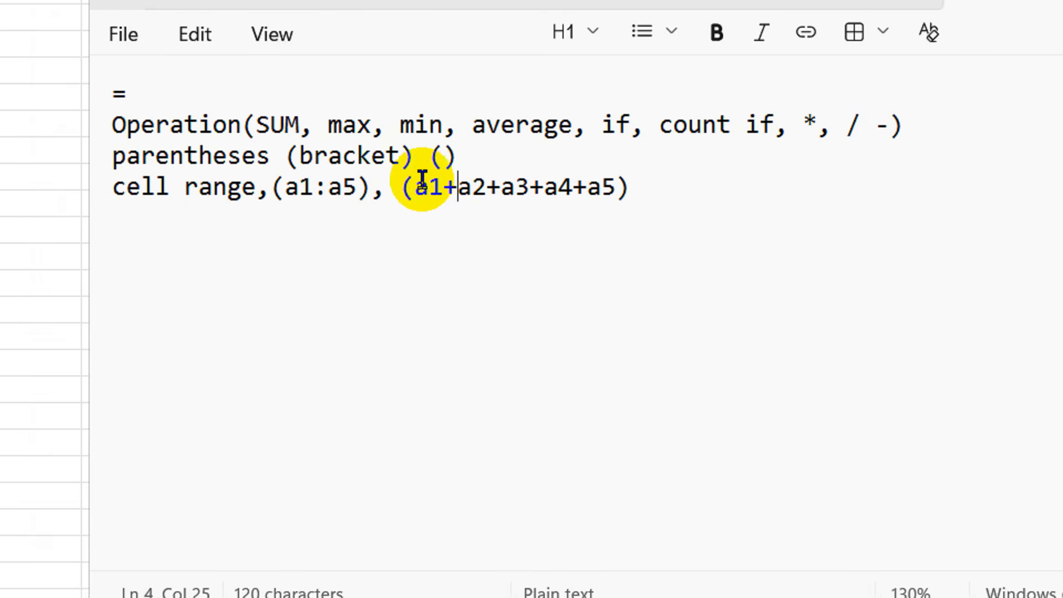
pyautogui.click(209, 127)
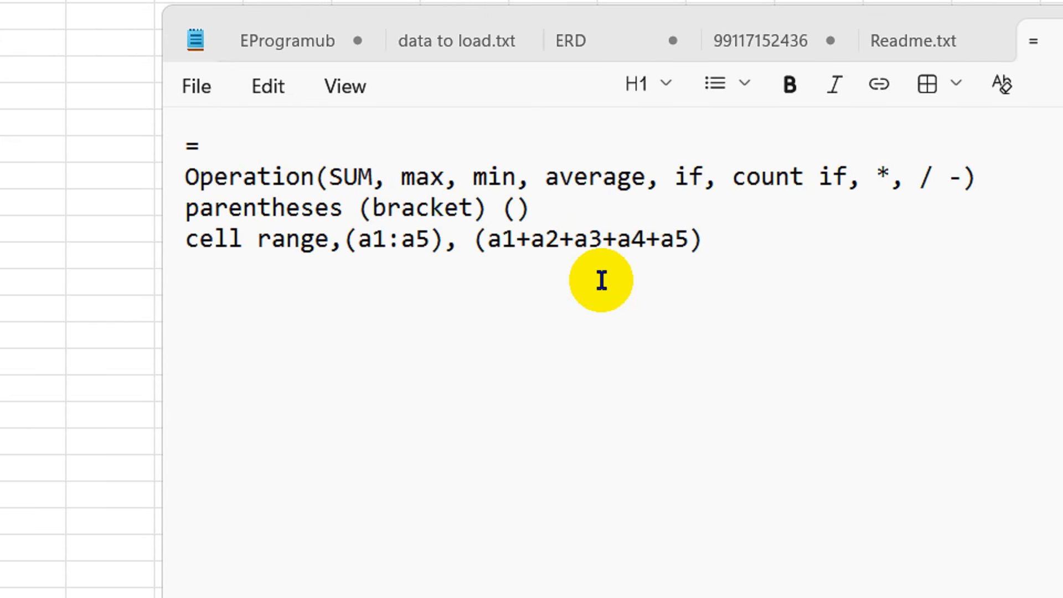
pyautogui.moveTo(742, 268); pyautogui.dragTo(210, 178)
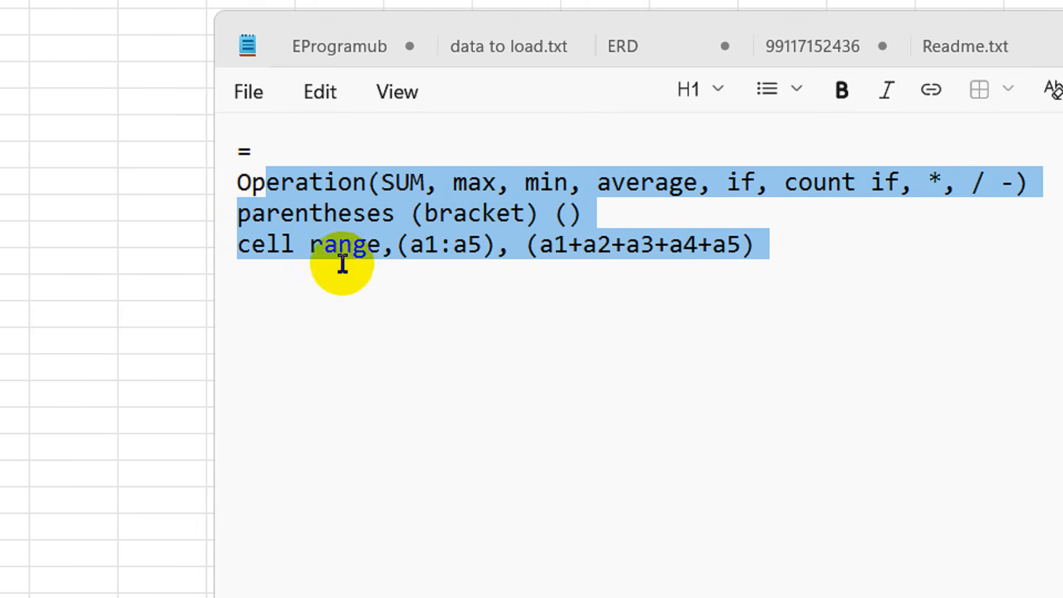
pyautogui.click(669, 242)
pyautogui.moveTo(804, 242); pyautogui.dragTo(221, 137)
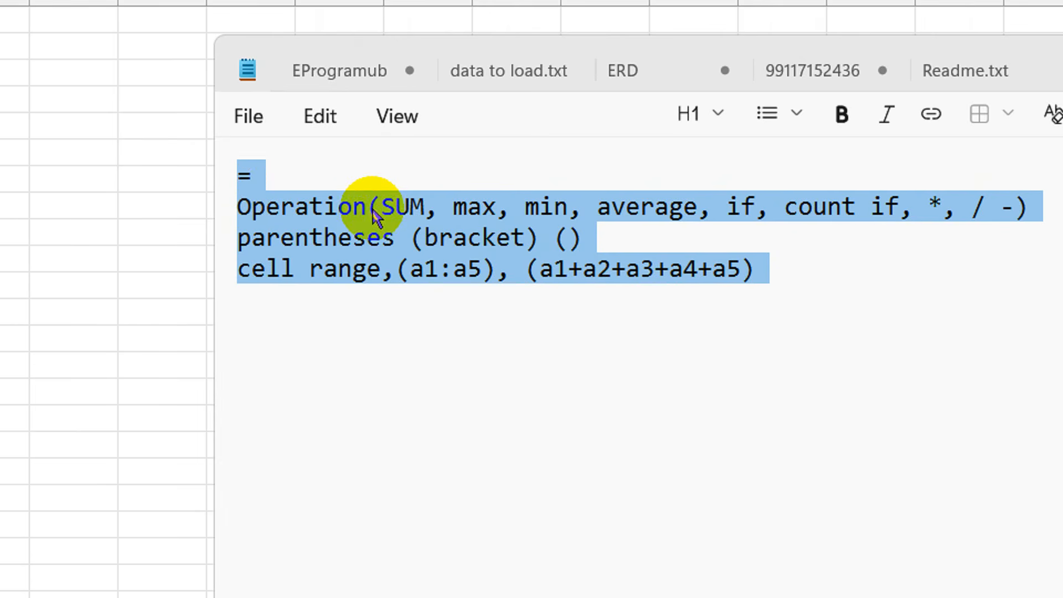
pyautogui.press('BackSpace')
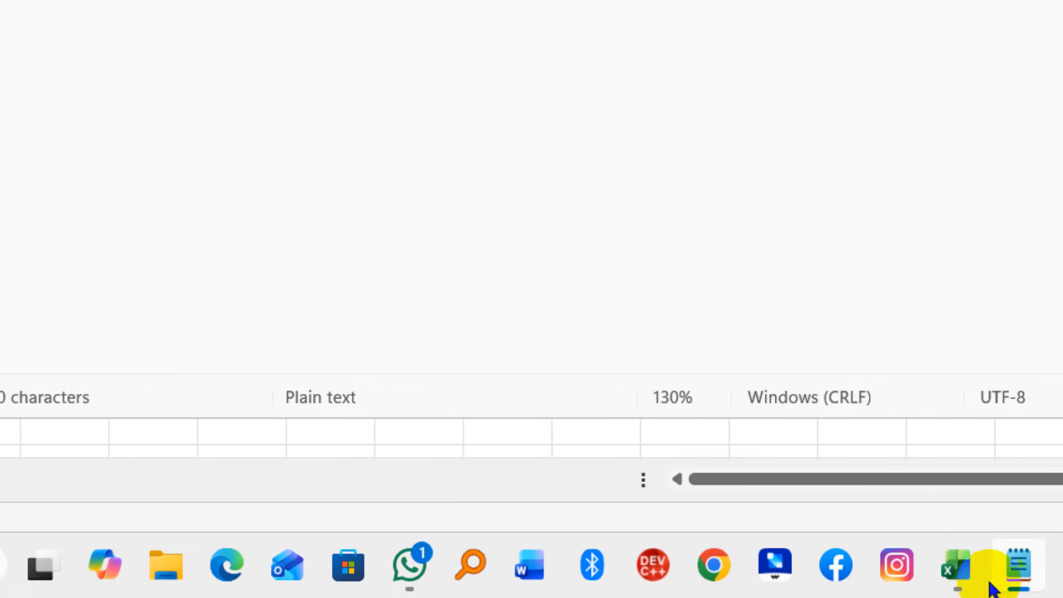
# - Switch to the Excel workbook Documents practice.xlsx and select cell C11 in the marks table
pyautogui.click(858, 573)
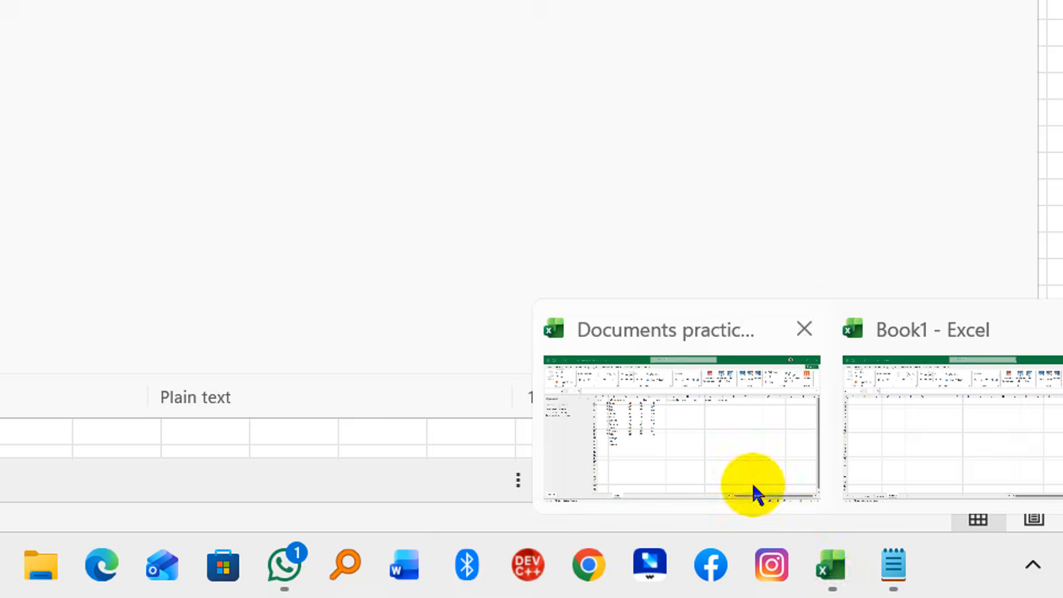
pyautogui.click(778, 494)
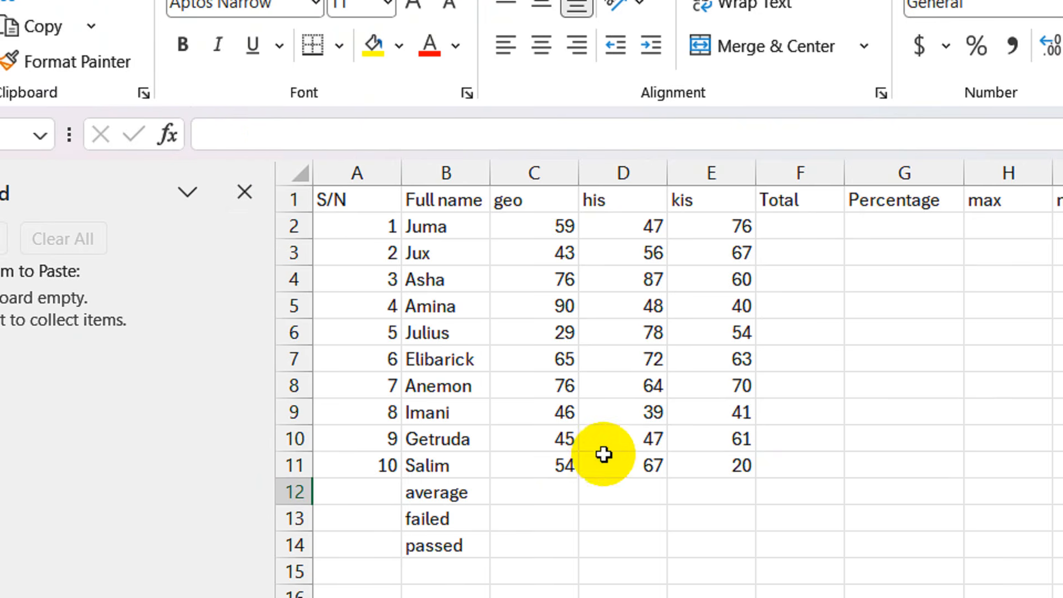
pyautogui.click(564, 468)
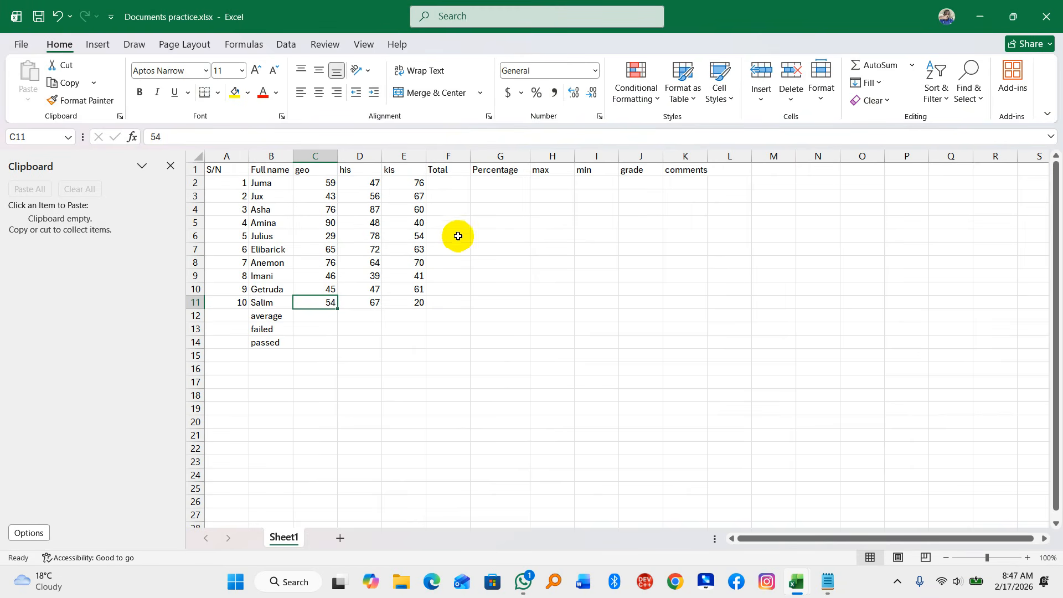
# - Enter the formula =SUM(C2,D2,E2) in cell F2 to total the first student's geo, his and kis marks
pyautogui.click(445, 182)
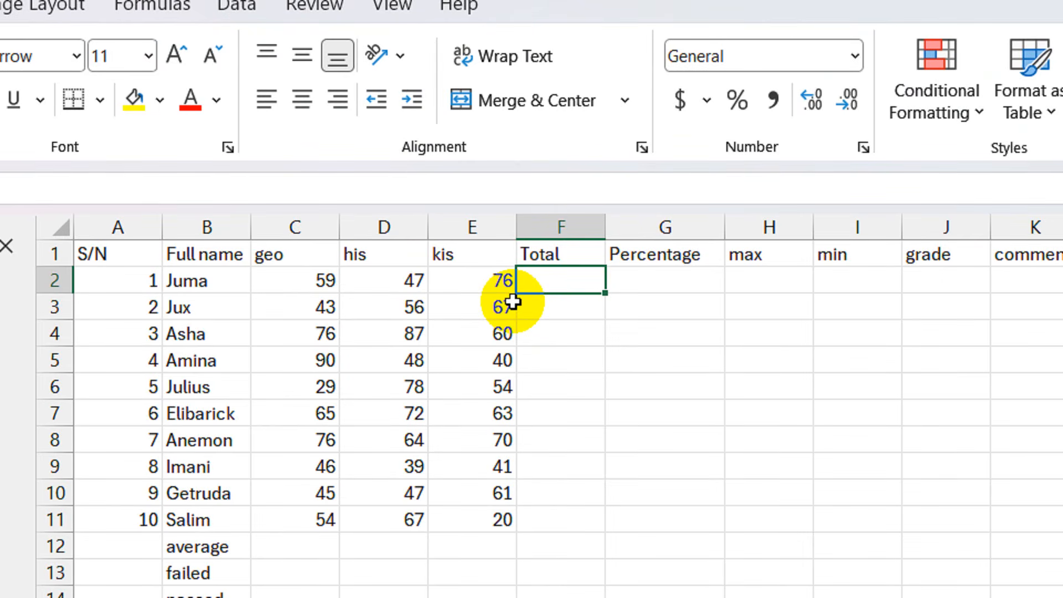
pyautogui.write('=')
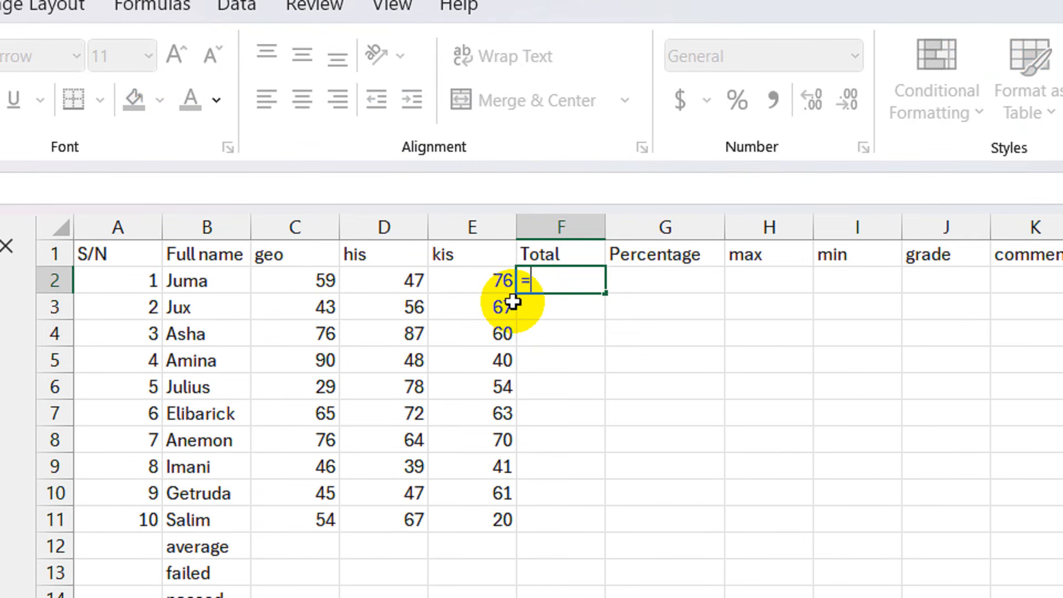
pyautogui.write('sum')
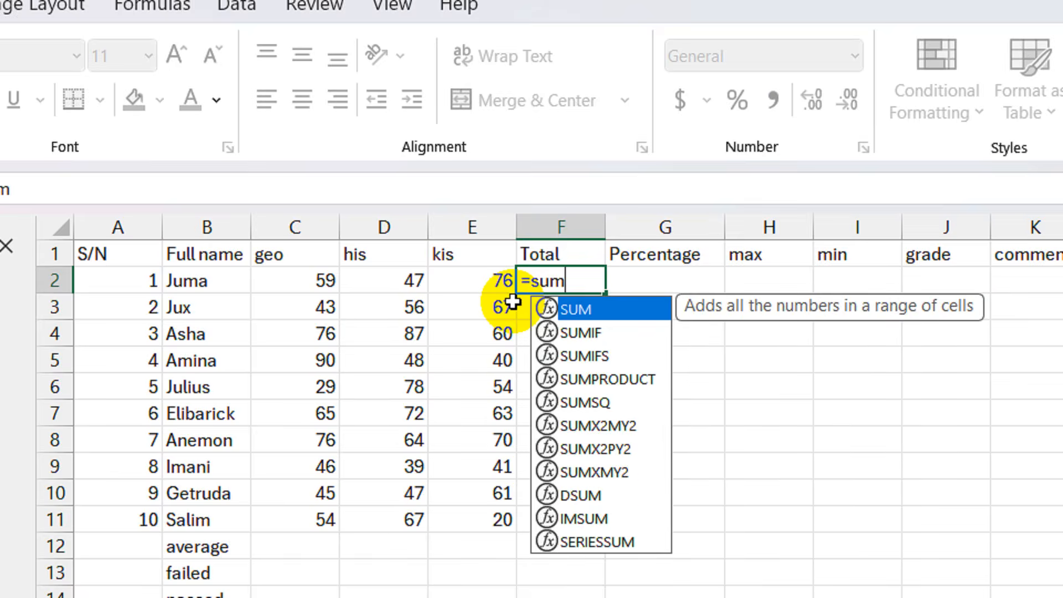
pyautogui.write('(')
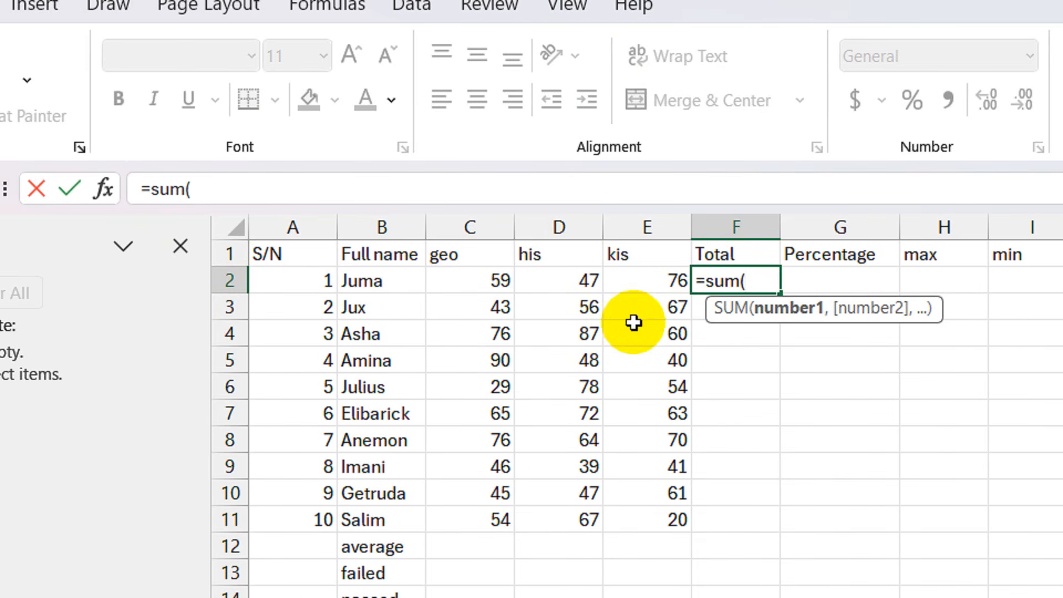
pyautogui.write('c2')
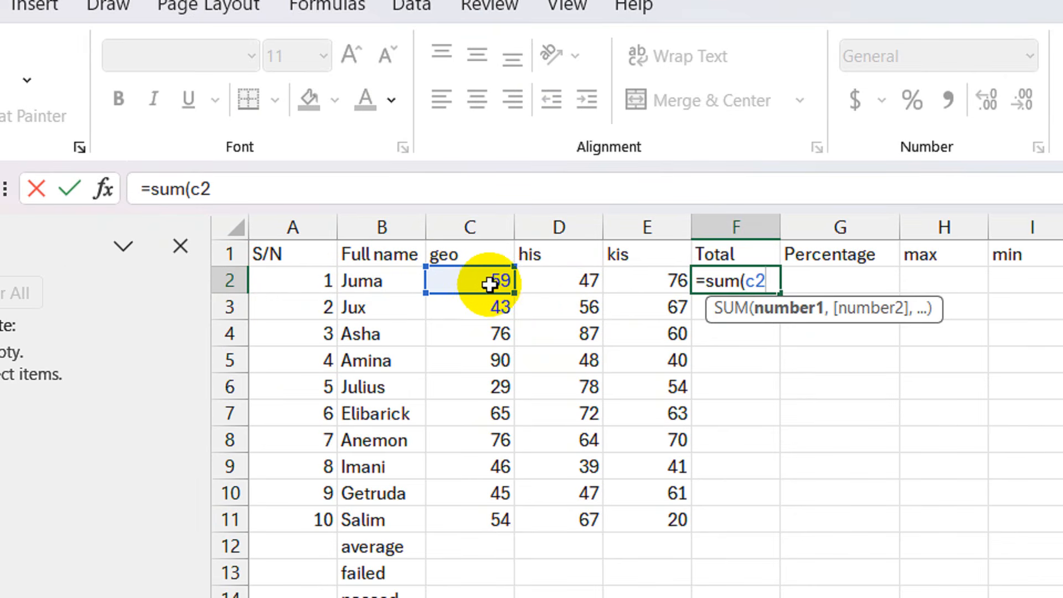
pyautogui.write(',')
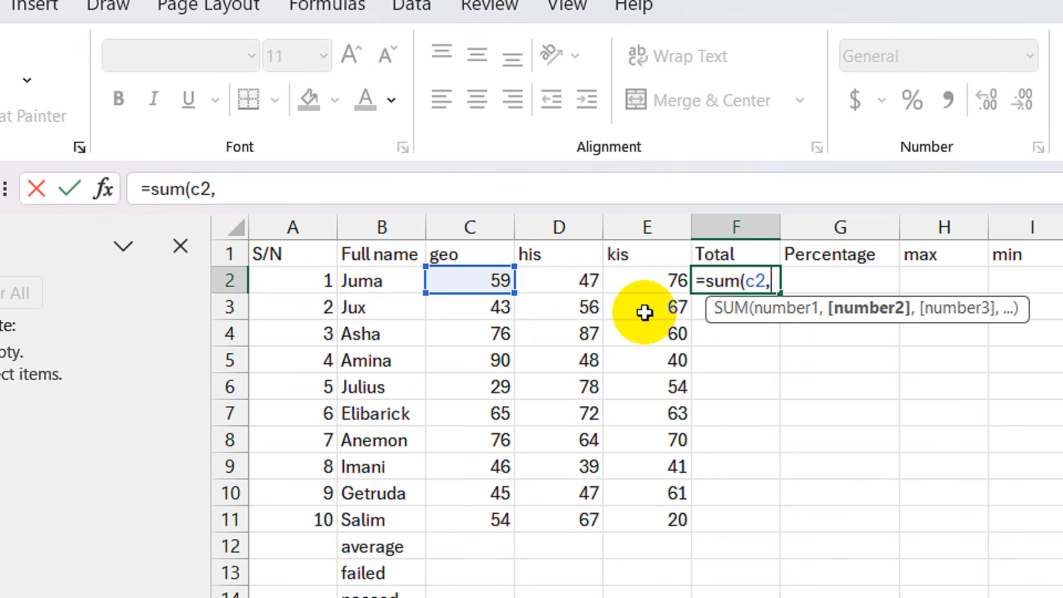
pyautogui.write('c')
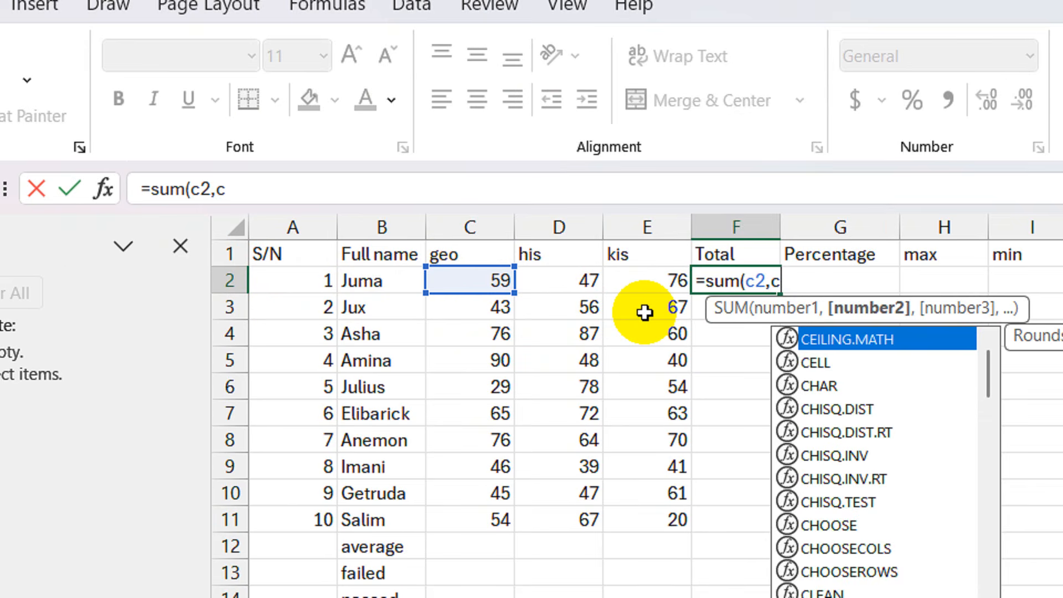
pyautogui.press('BackSpace')
pyautogui.write('d2')
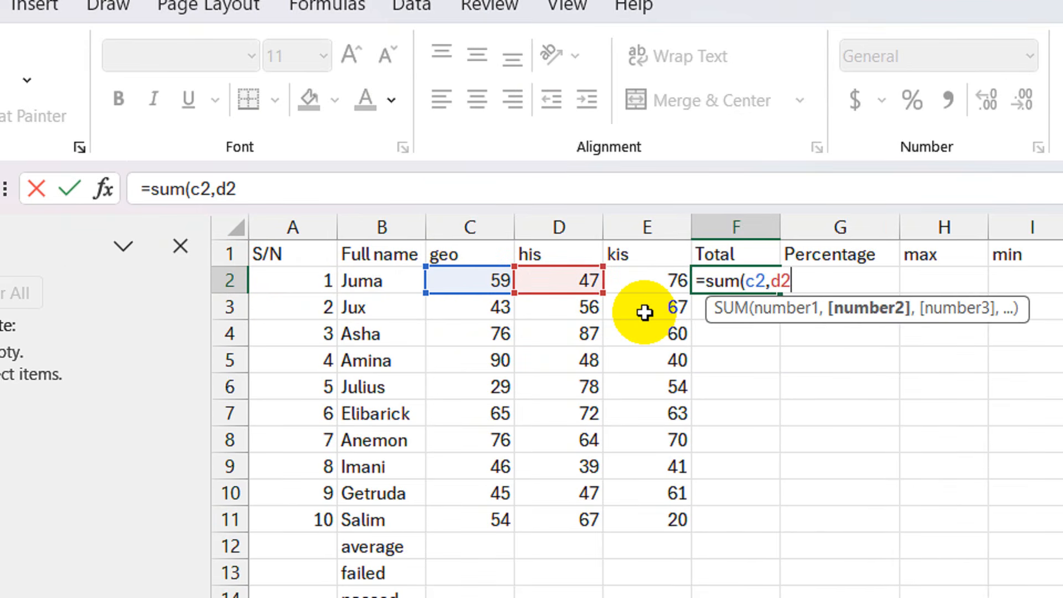
pyautogui.write(',')
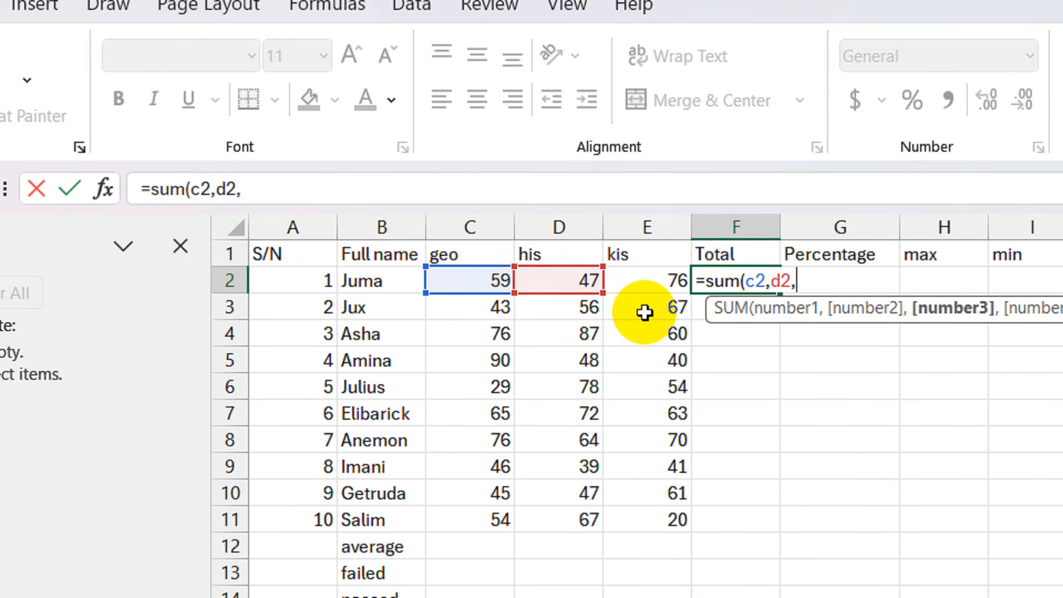
pyautogui.write('d')
pyautogui.press('BackSpace')
pyautogui.write('e2')
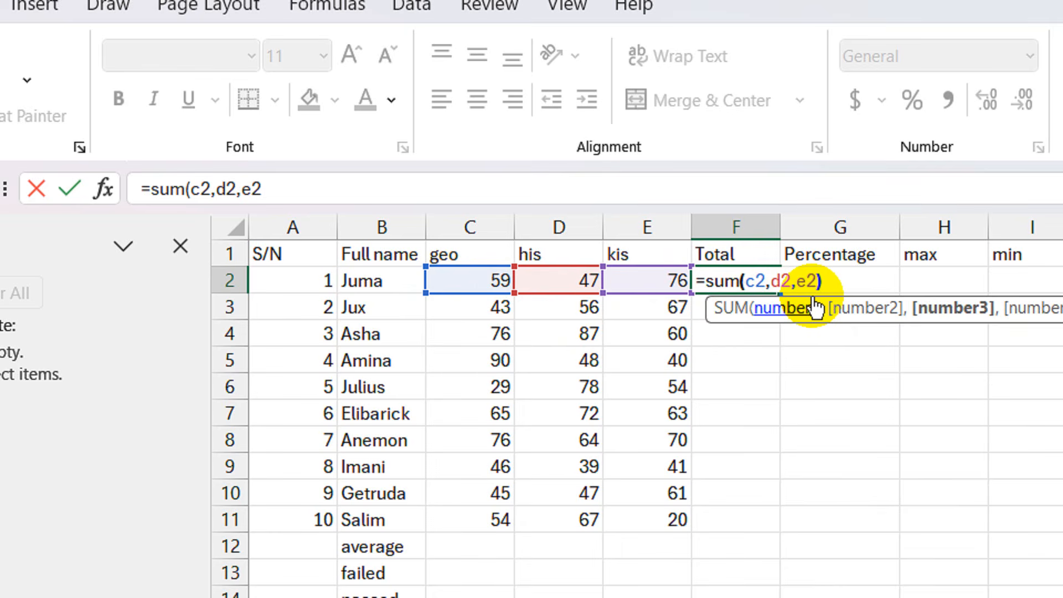
pyautogui.press('Return')
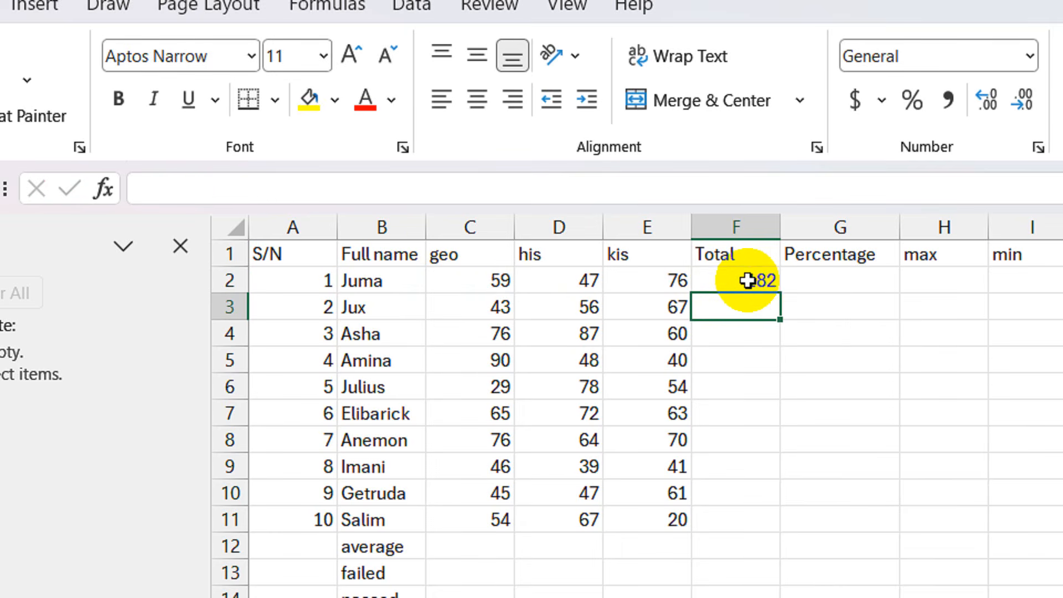
# - Check the formula behind the first student's total in F2 and clear the cell
pyautogui.click(757, 280)
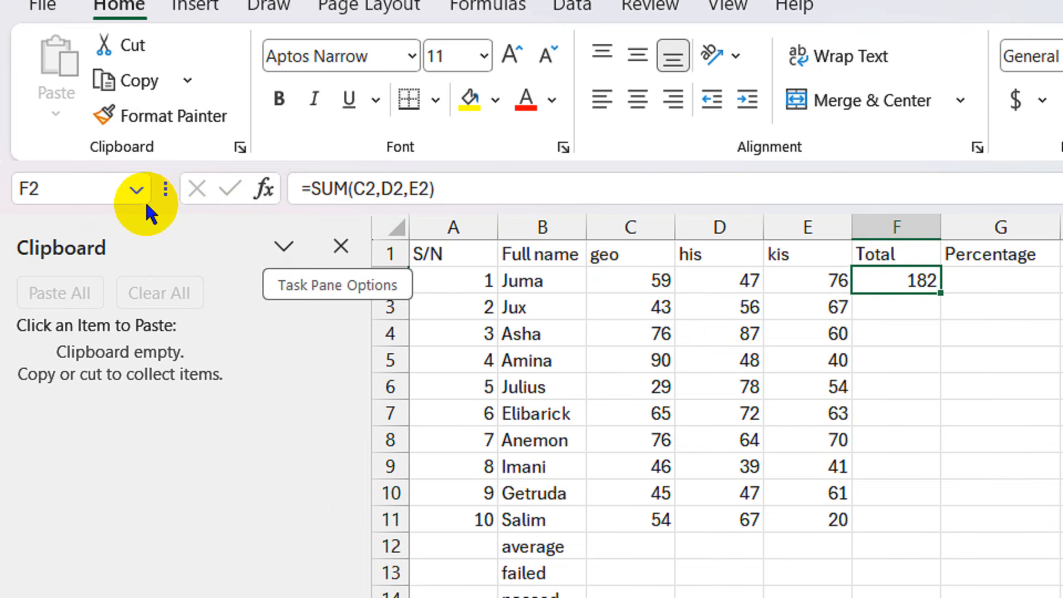
pyautogui.click(398, 188)
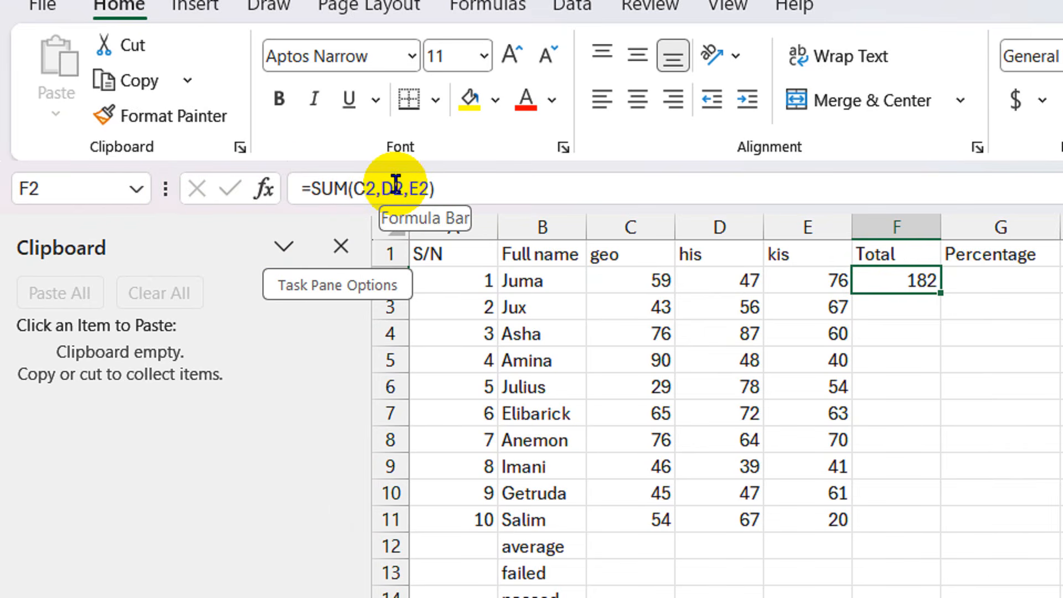
pyautogui.press('Escape')
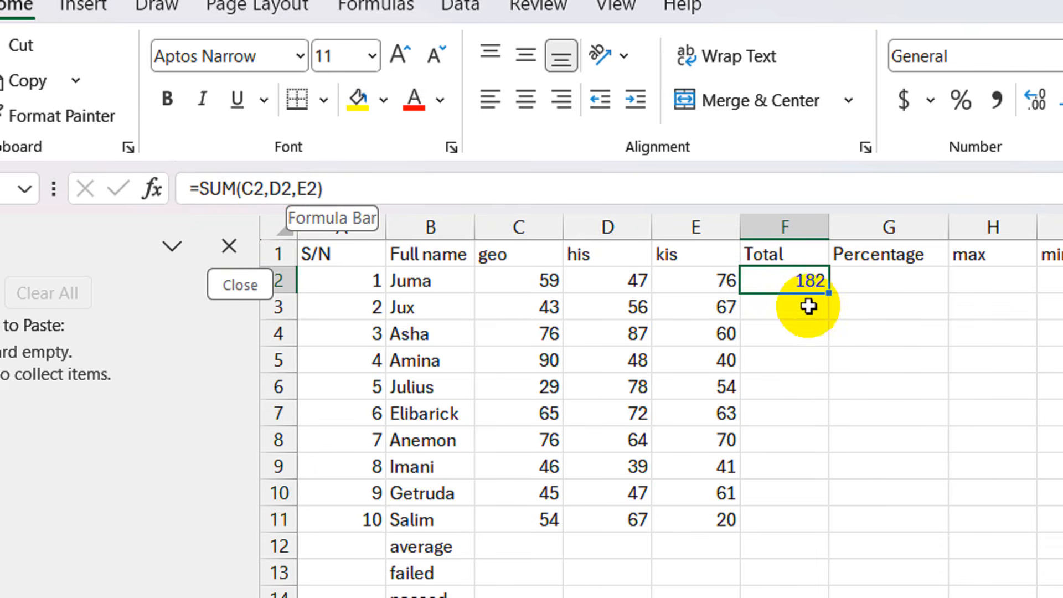
pyautogui.press('Delete')
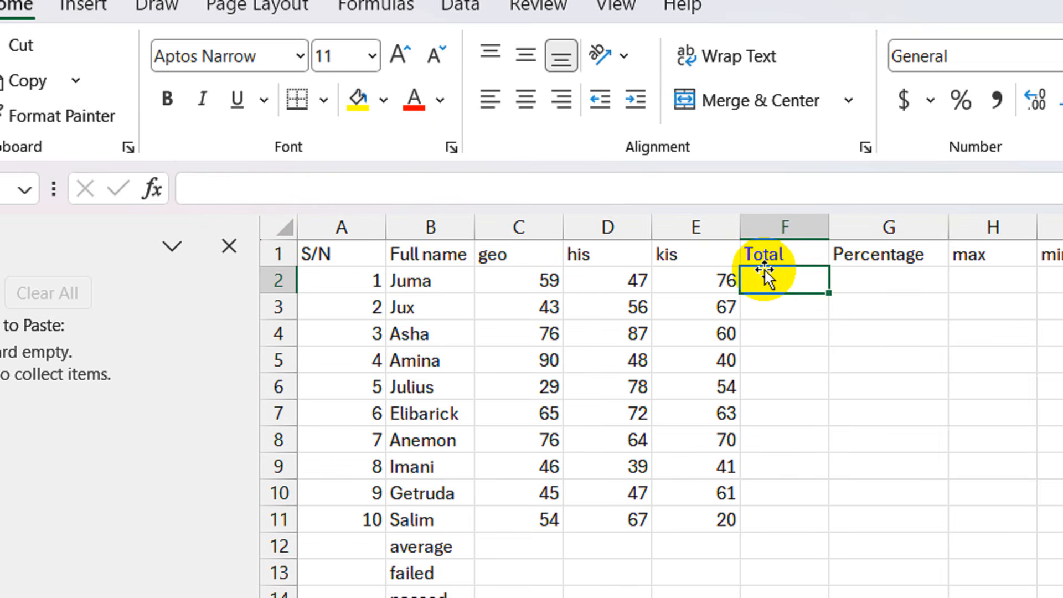
# - Total the first student's marks in cell F2 with the range formula =SUM(C2:E2)
pyautogui.write('=sum')
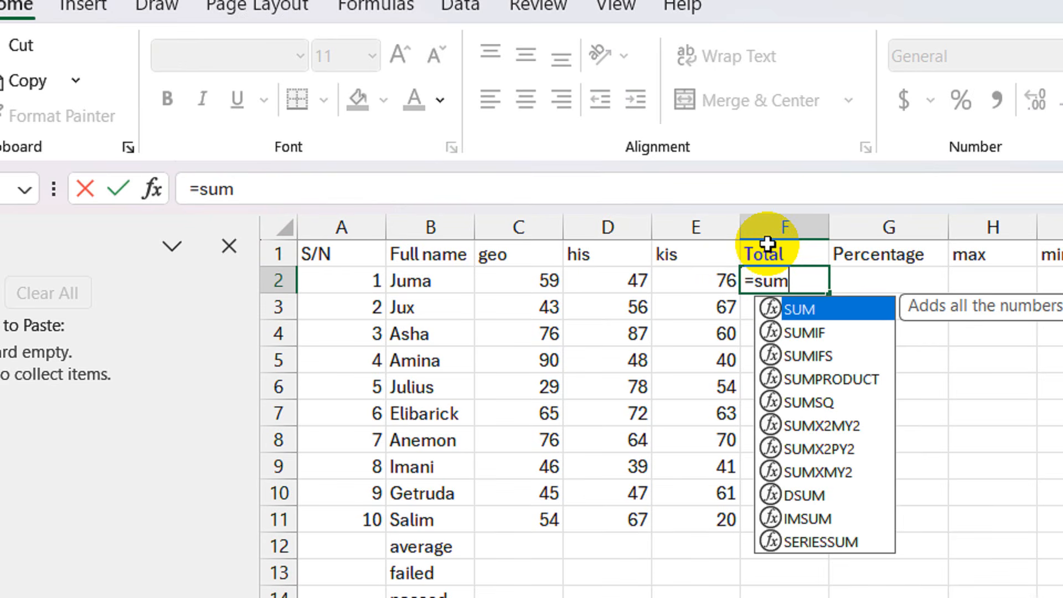
pyautogui.write('(')
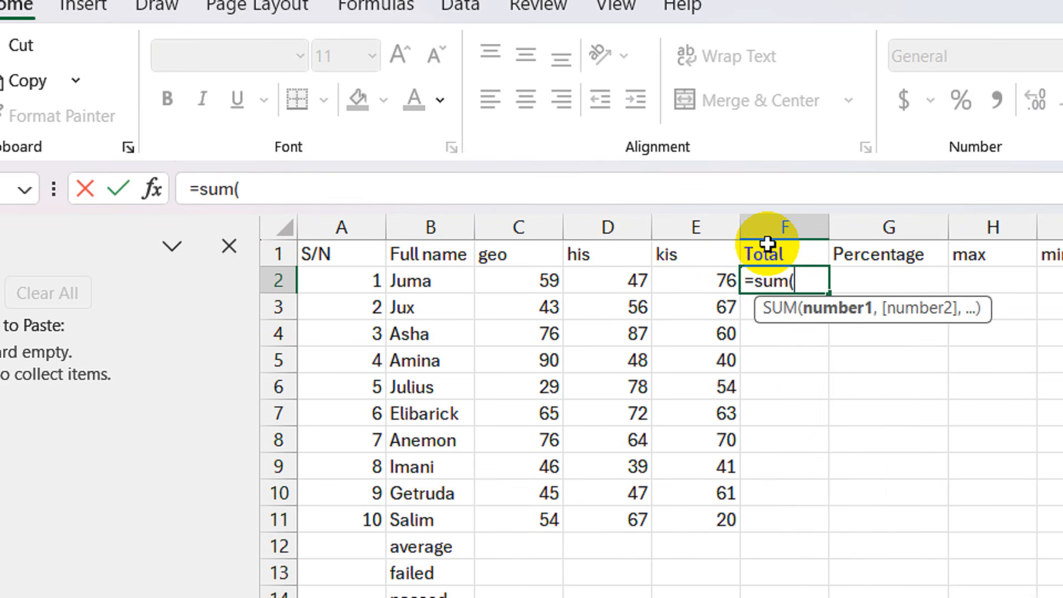
pyautogui.write('c2')
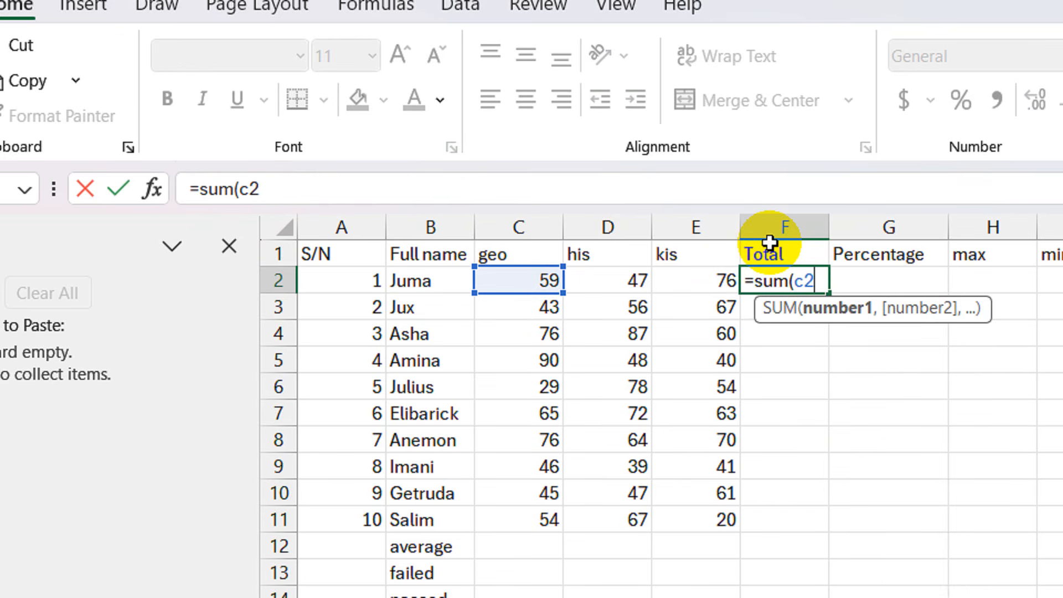
pyautogui.write(':')
pyautogui.write('e')
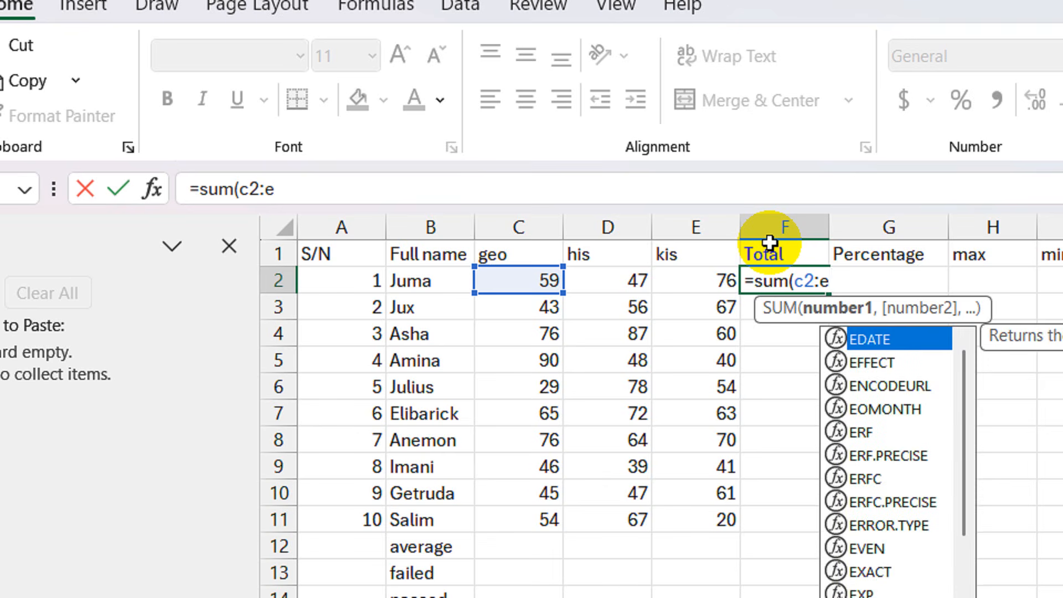
pyautogui.write('2')
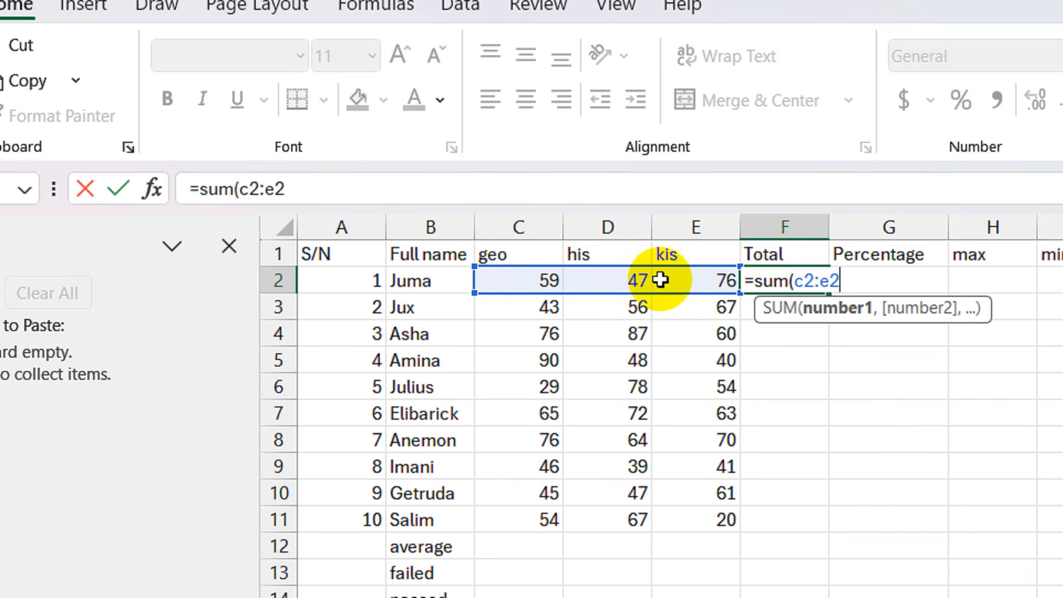
pyautogui.write(')')
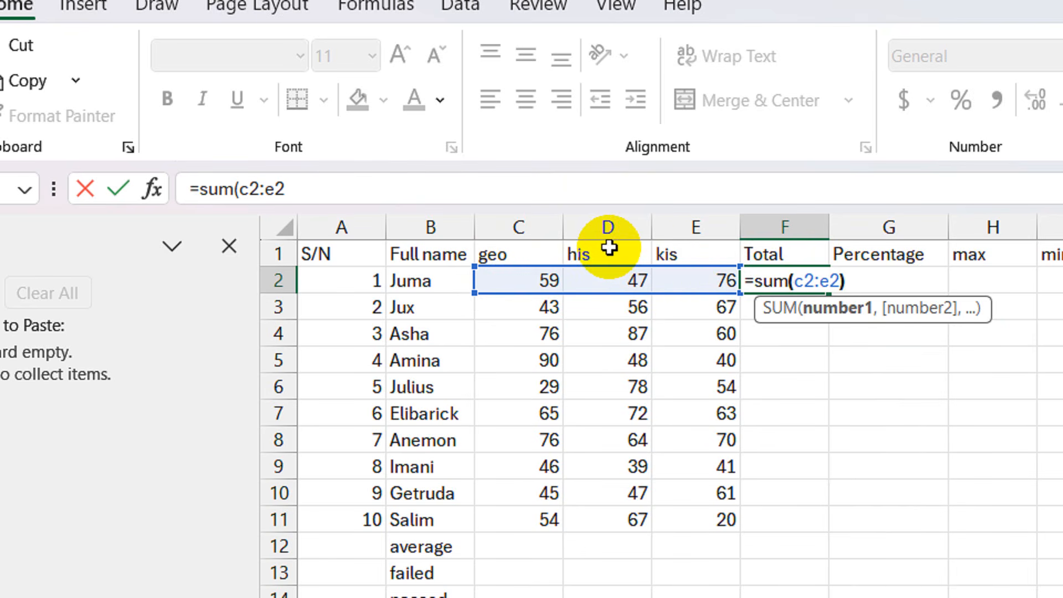
pyautogui.press('Return')
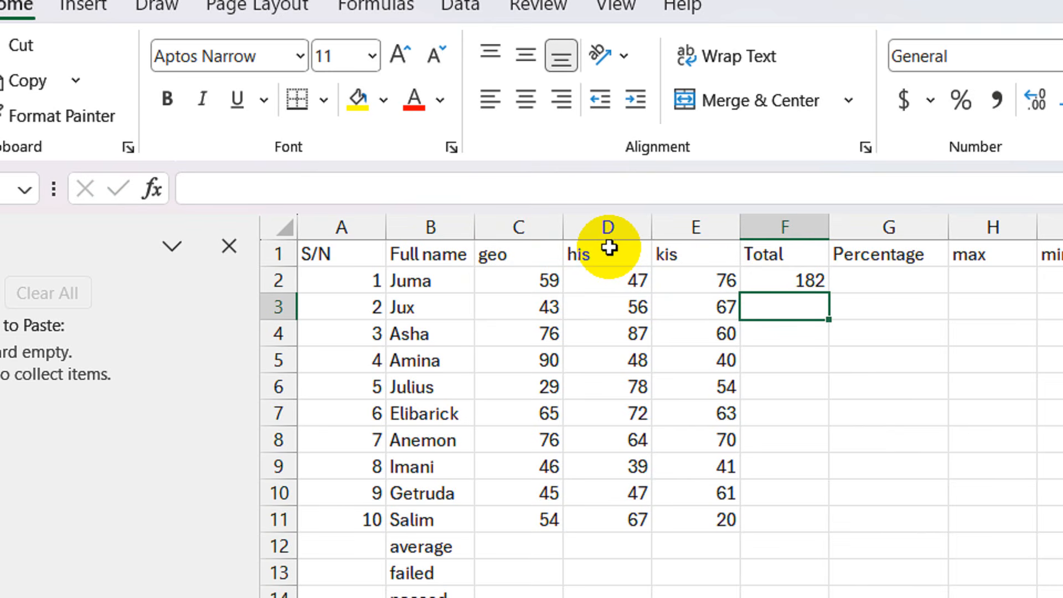
# - Fill the total formula from F2 down to F11 for all the students
pyautogui.click(797, 281)
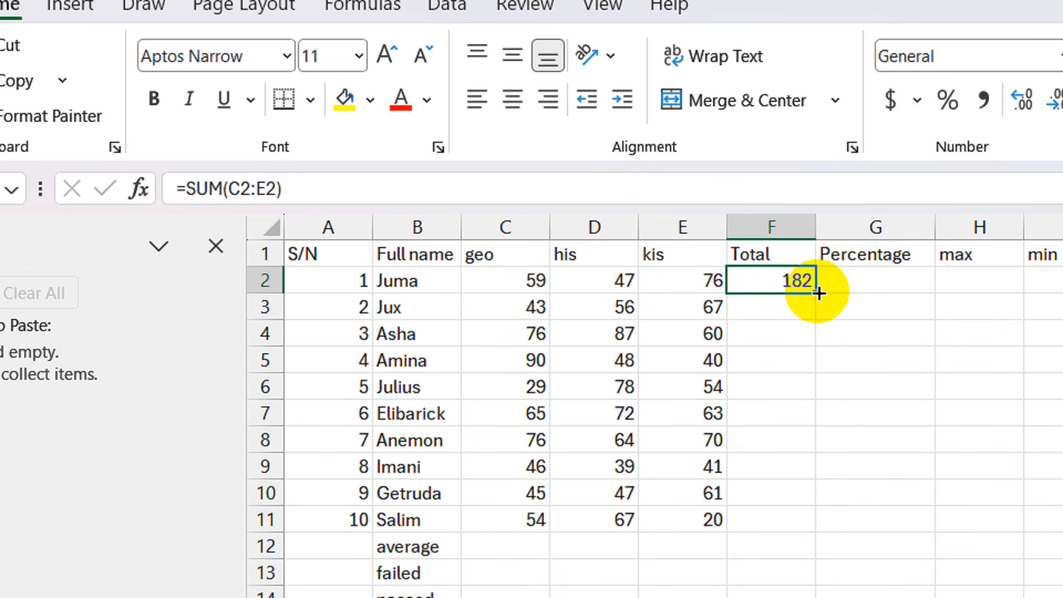
pyautogui.moveTo(818, 293); pyautogui.dragTo(817, 501)
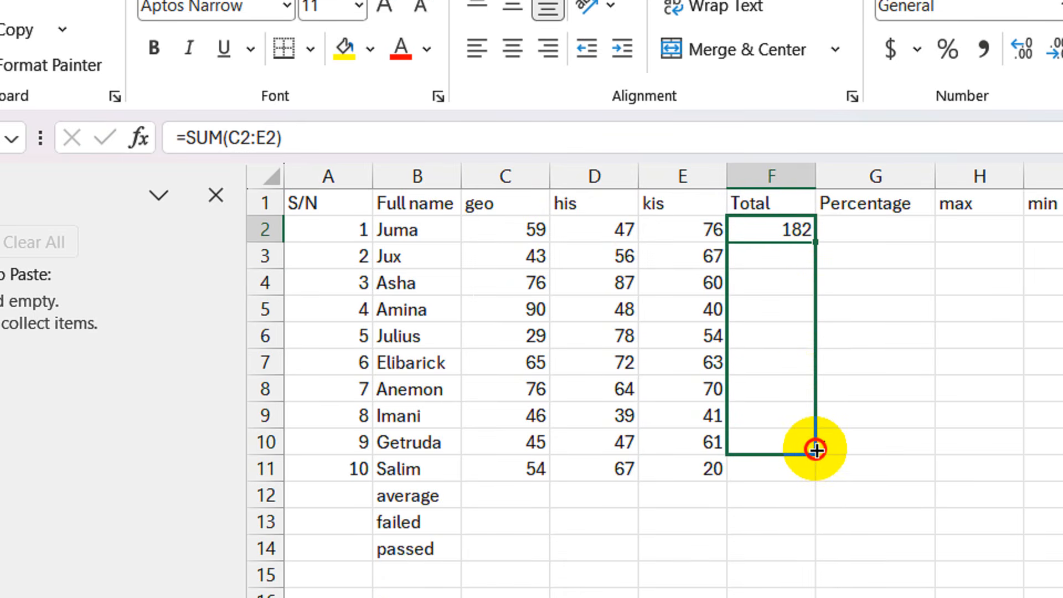
pyautogui.moveTo(816, 449)
pyautogui.mouseDown()
pyautogui.moveTo(812, 466)
pyautogui.moveTo(822, 468)
pyautogui.mouseUp()
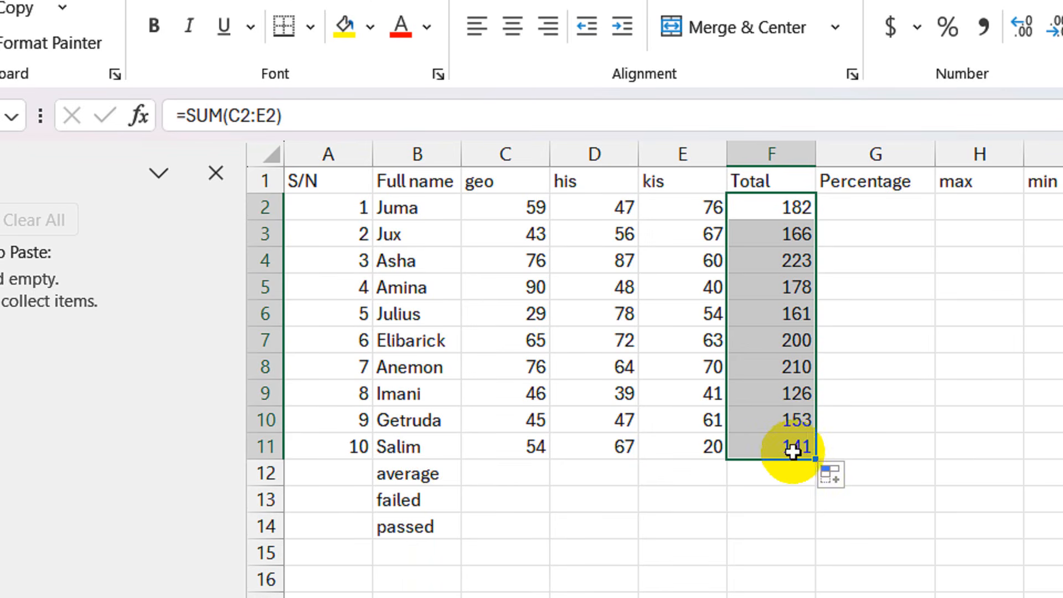
# - Check the formulas behind the totals in F11, F7 and F2, and clear the totals in F2:F11
pyautogui.click(788, 435)
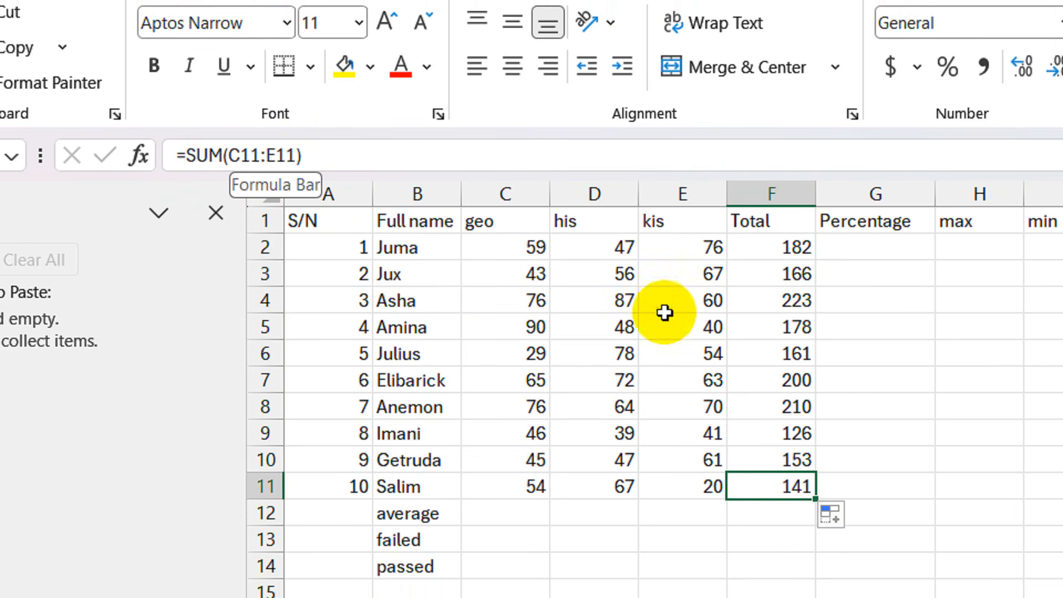
pyautogui.click(790, 379)
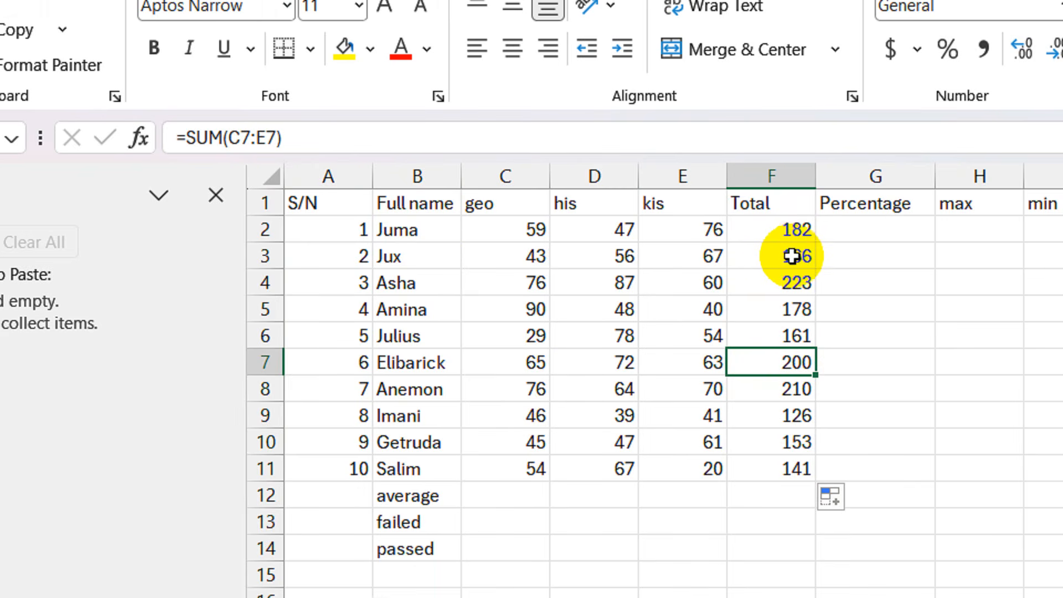
pyautogui.click(791, 230)
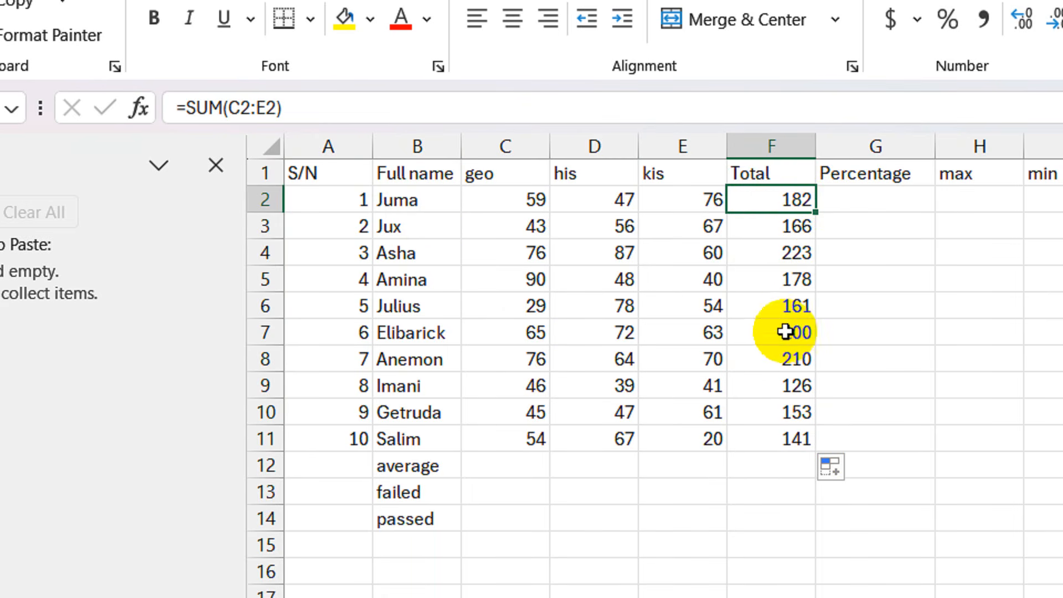
pyautogui.moveTo(779, 204); pyautogui.dragTo(807, 437)
pyautogui.press('Delete')
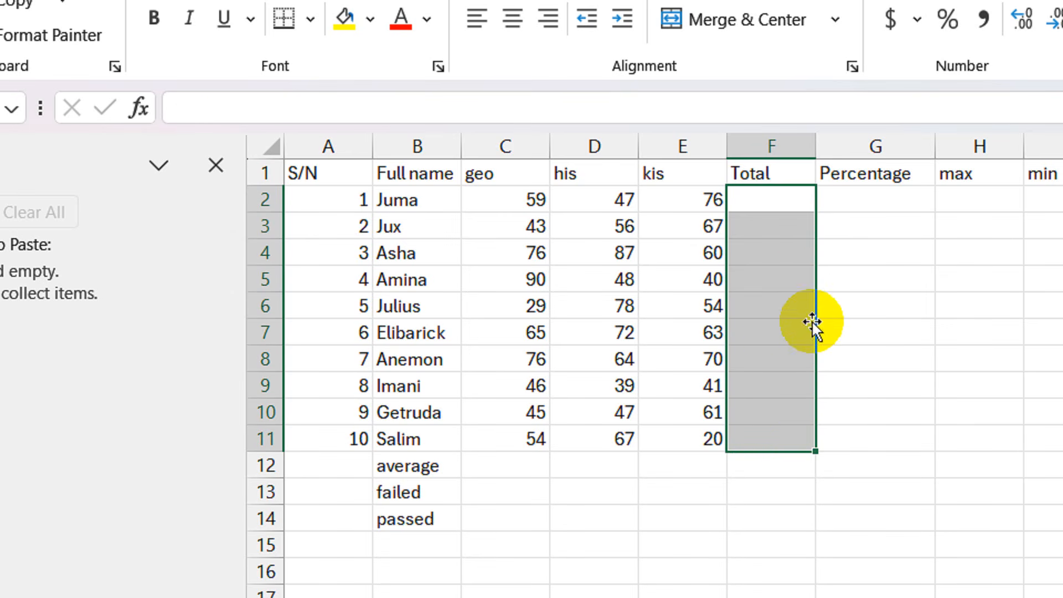
# - Total the fifth student's marks in cell F6 with =SUM(C6:E6) and check the entered formula
pyautogui.click(790, 302)
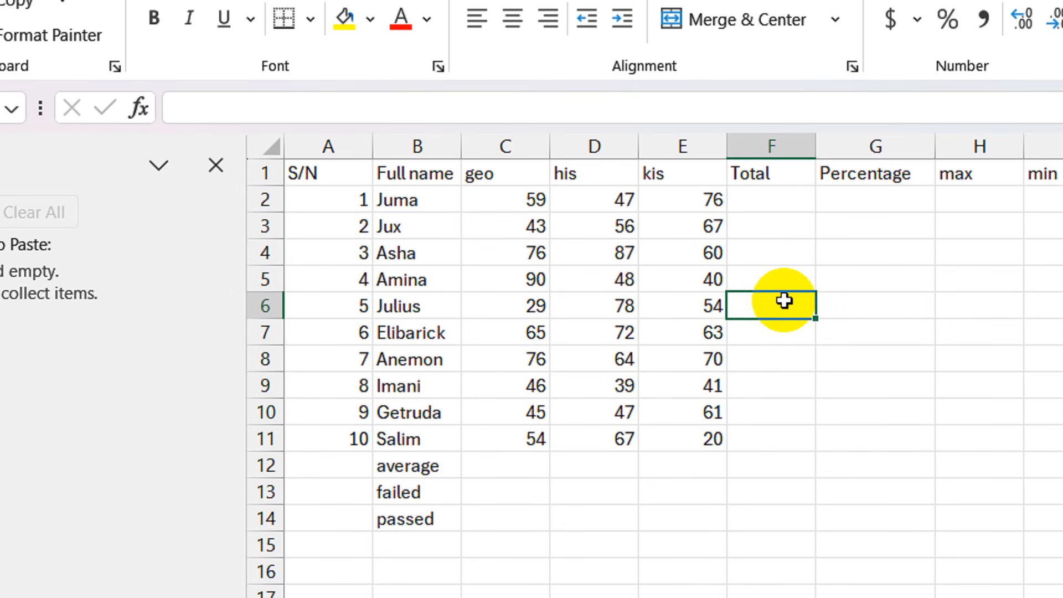
pyautogui.write('=')
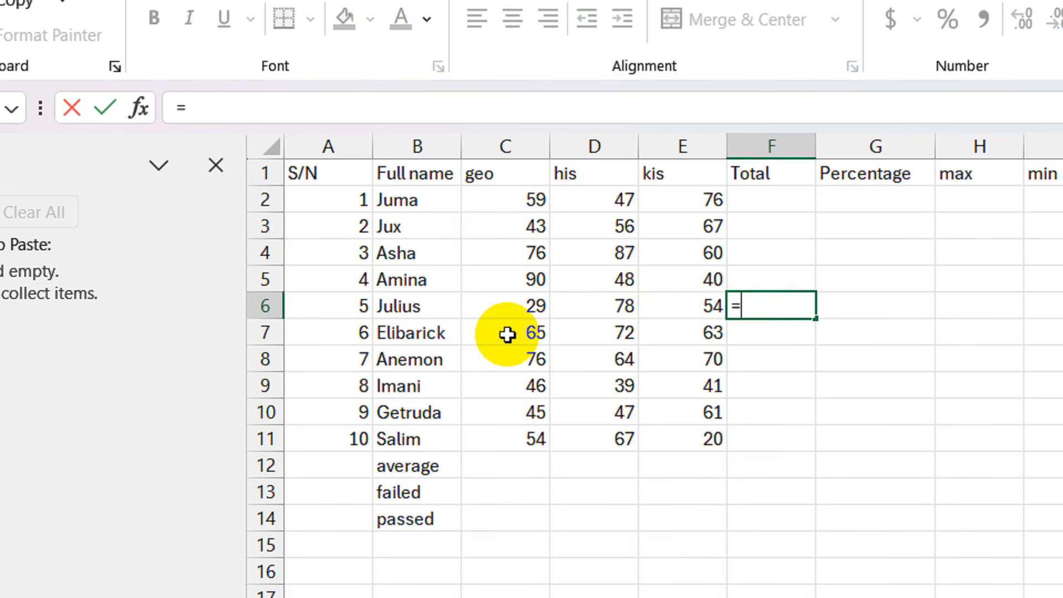
pyautogui.write('sum')
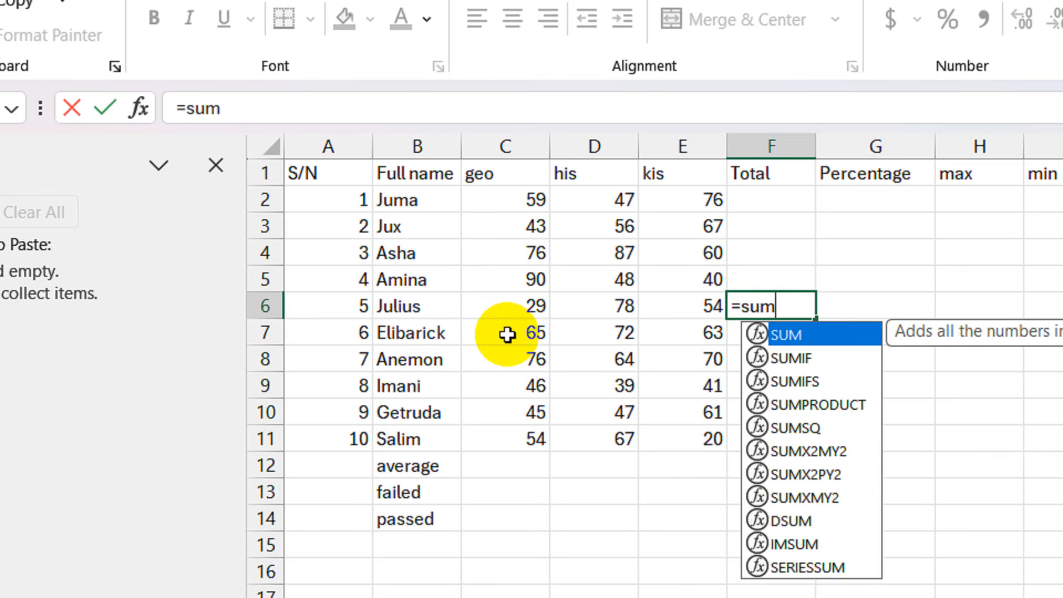
pyautogui.write('(')
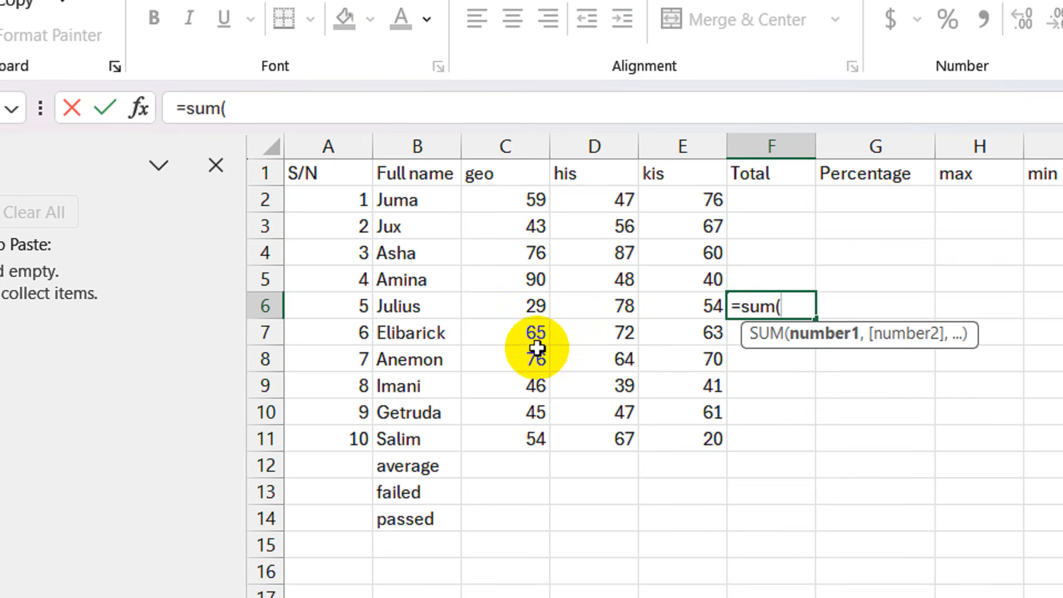
pyautogui.write('c6')
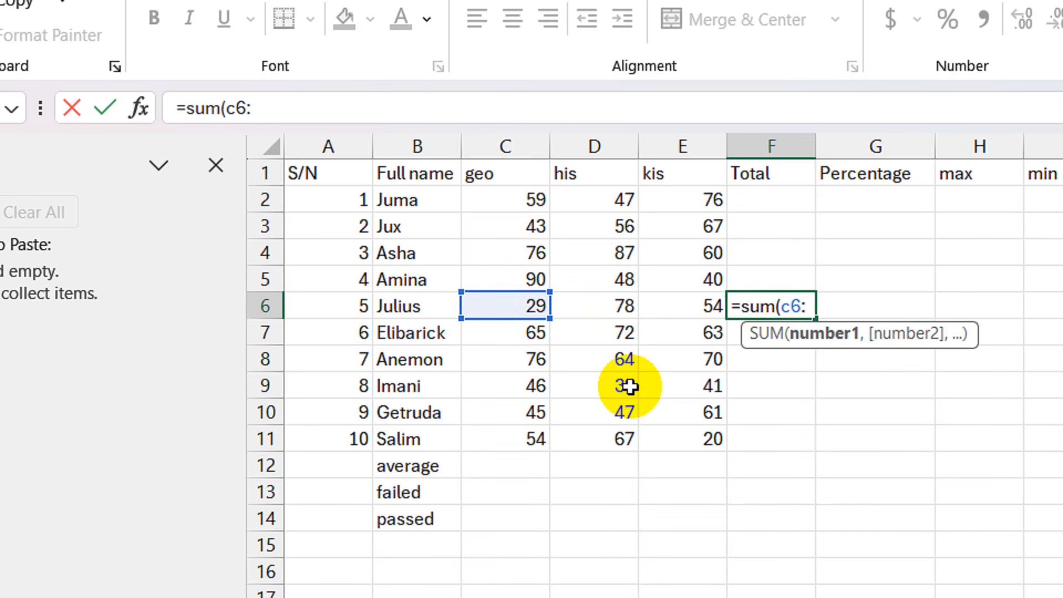
pyautogui.write(':e6')
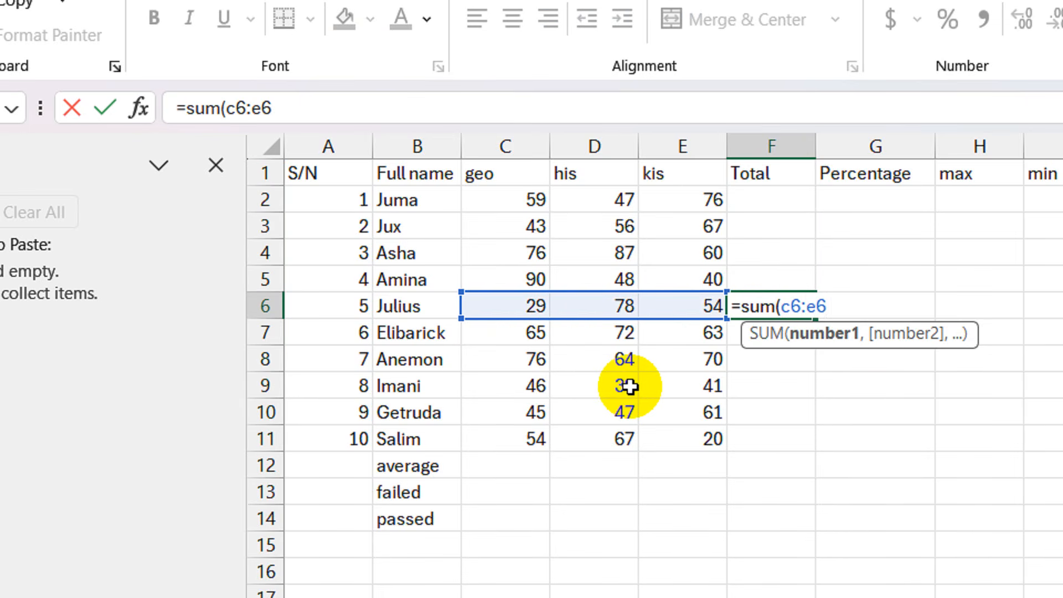
pyautogui.write(')')
pyautogui.press('Return')
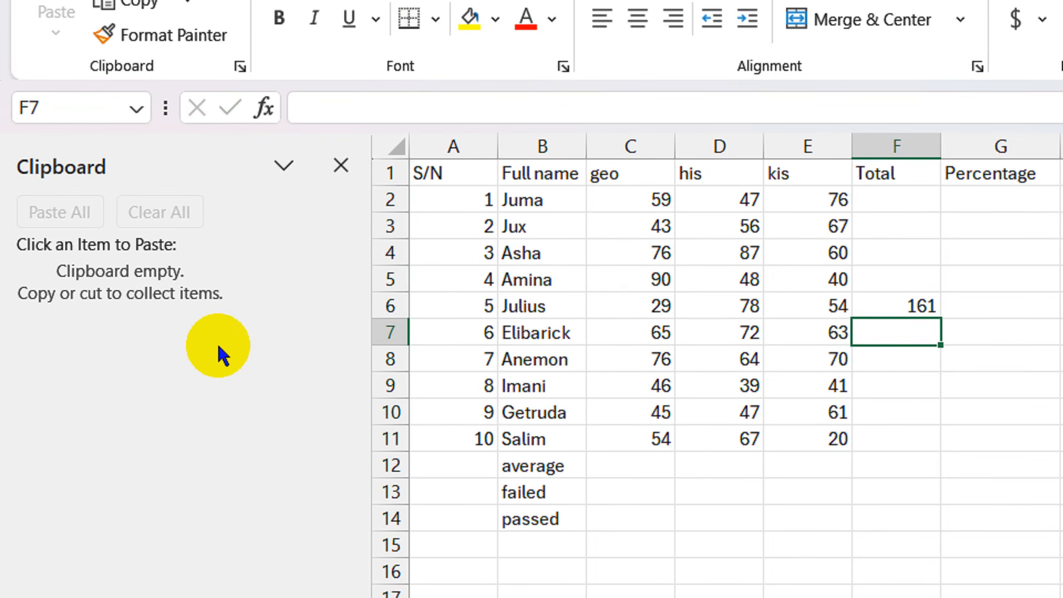
pyautogui.click(798, 299)
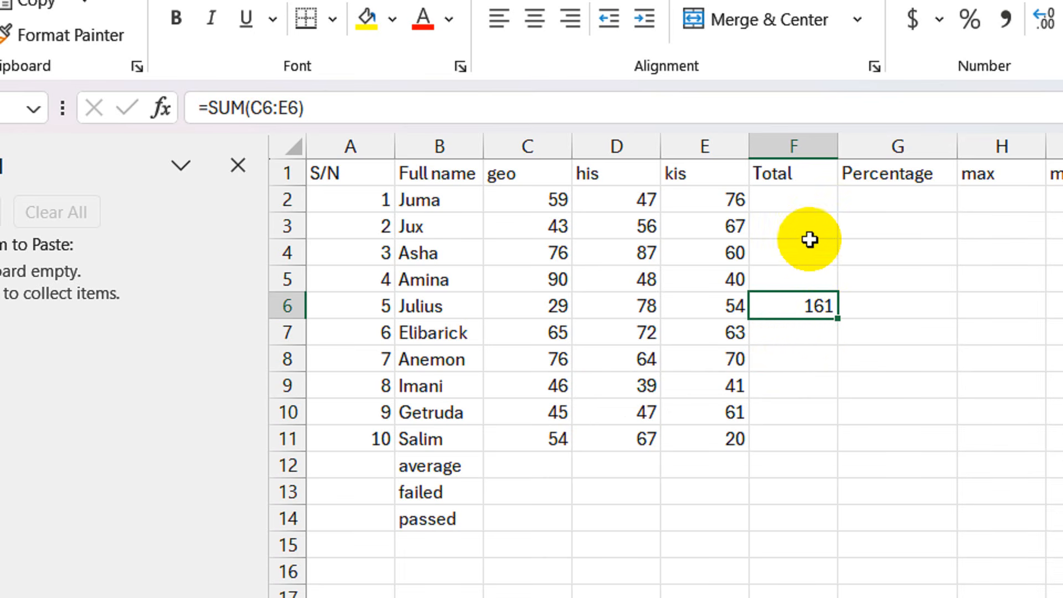
# - Enter the formula =SUM(C2:E2) in cell F2 to total the first student's marks
pyautogui.click(803, 202)
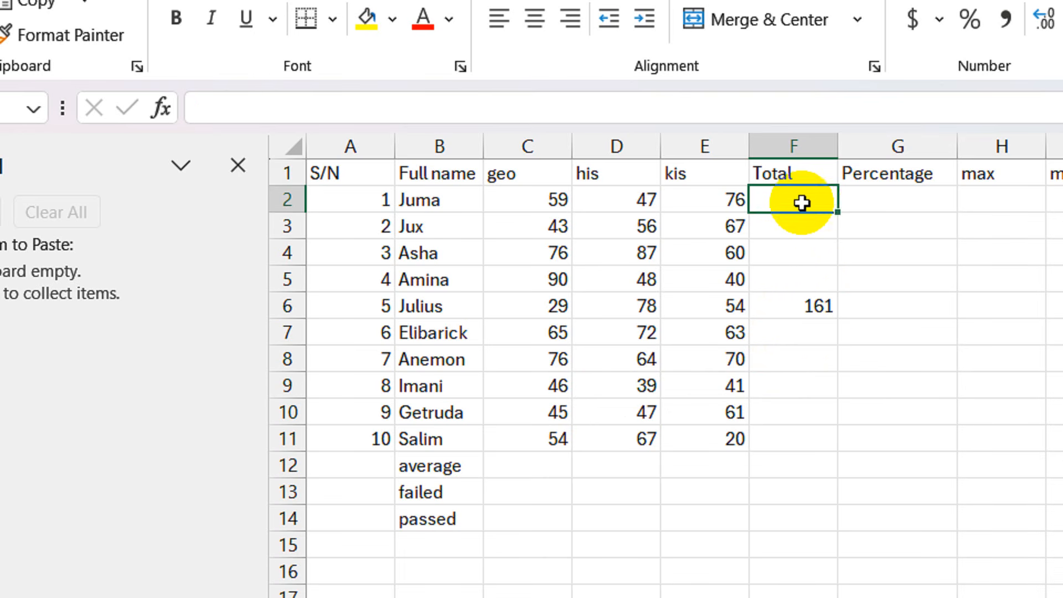
pyautogui.click(875, 206)
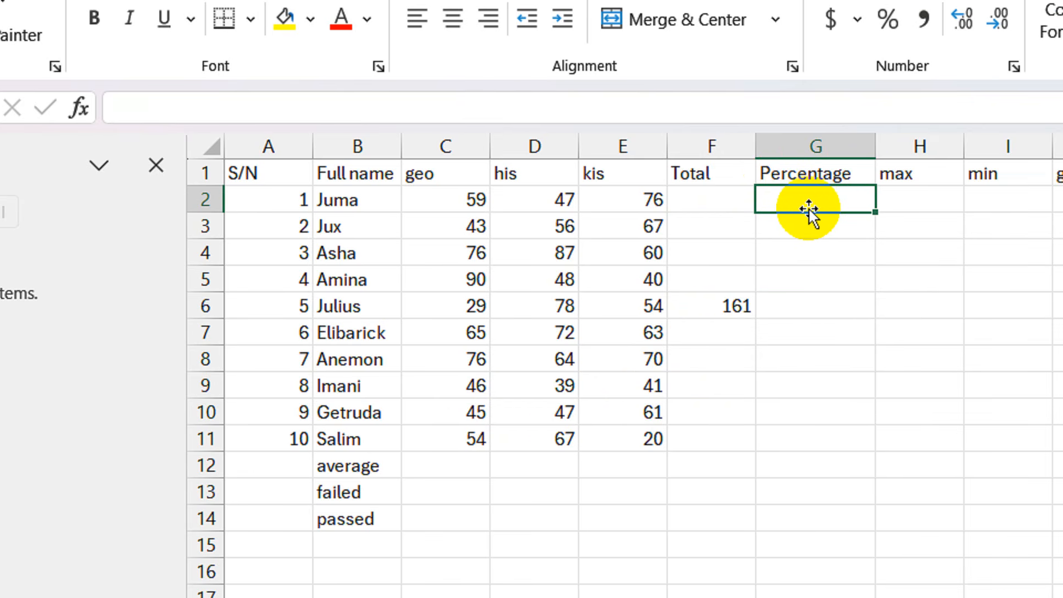
pyautogui.click(723, 203)
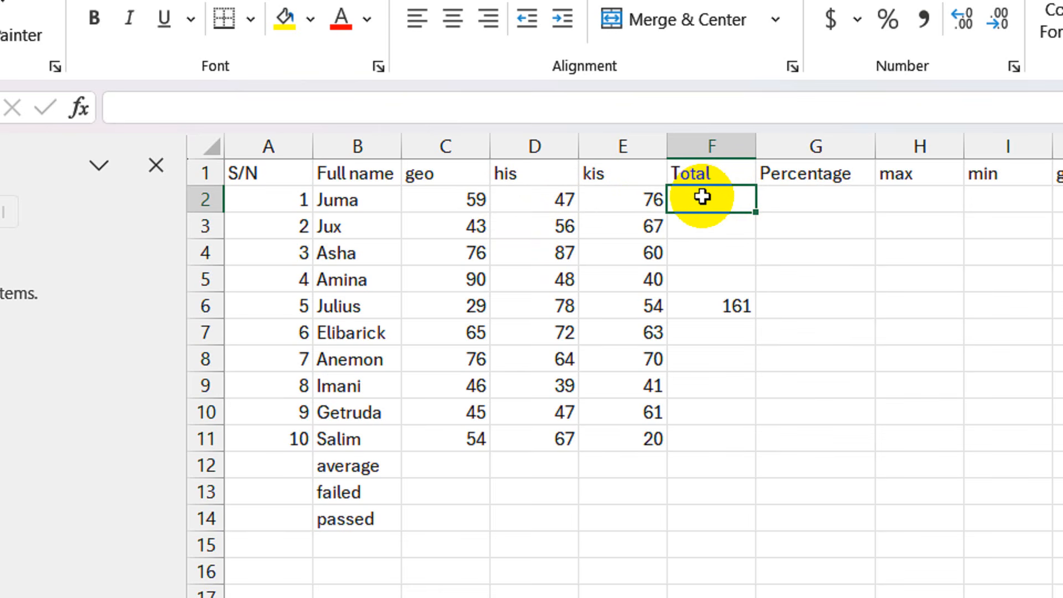
pyautogui.write('=sum')
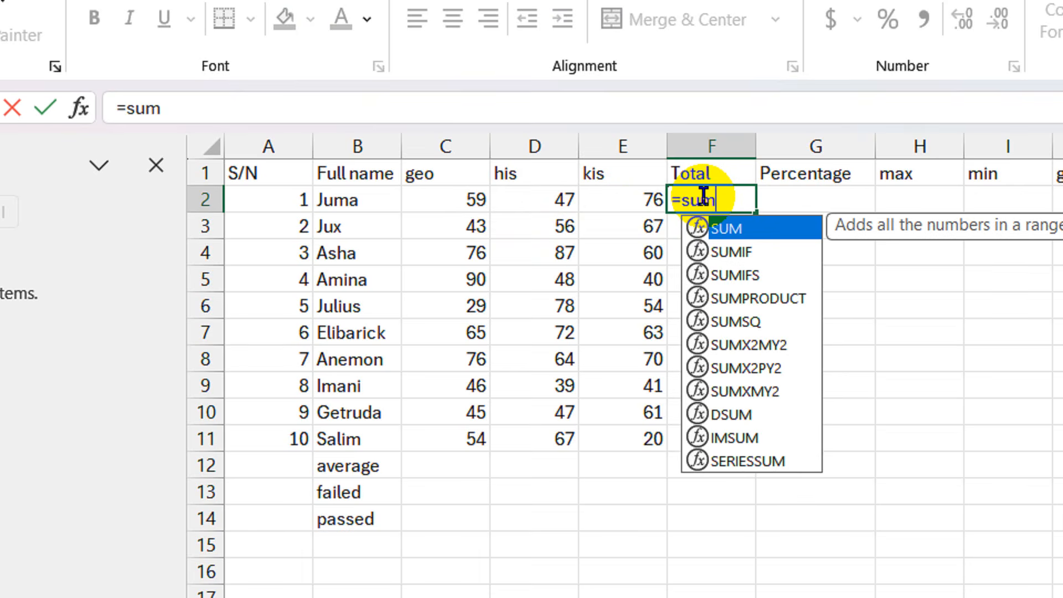
pyautogui.write('(c2')
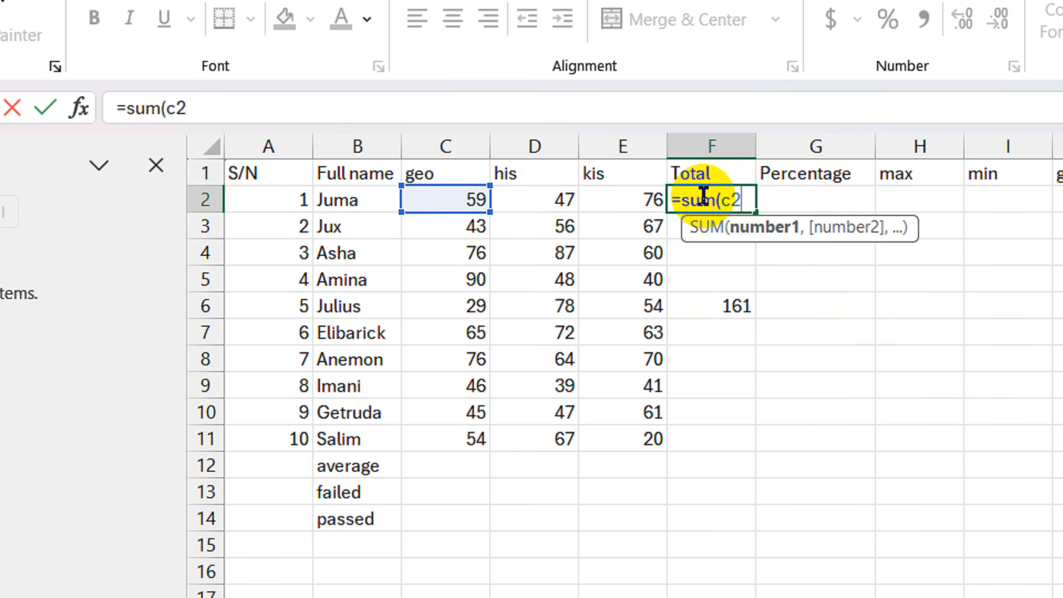
pyautogui.write(':e2')
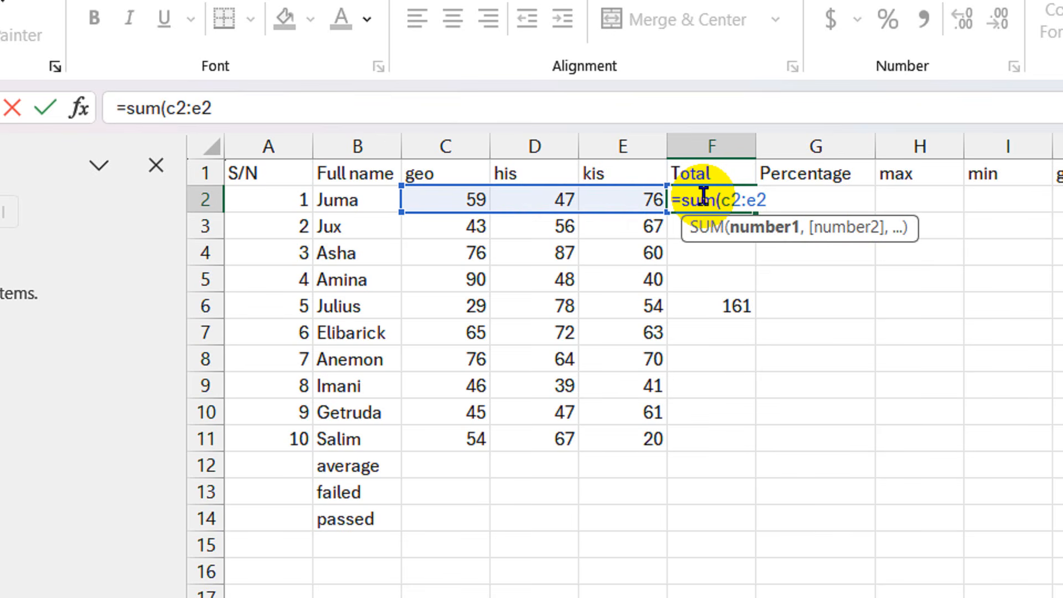
pyautogui.write(')')
pyautogui.press('Return')
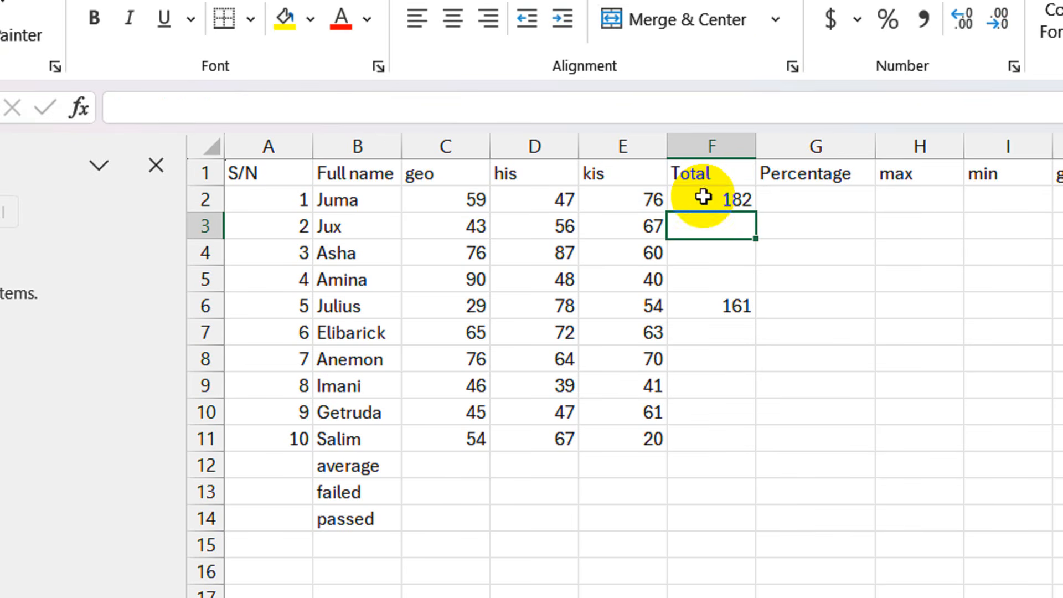
# - Copy the SUM formula from F2 down through F11 to total every student's marks
pyautogui.click(731, 305)
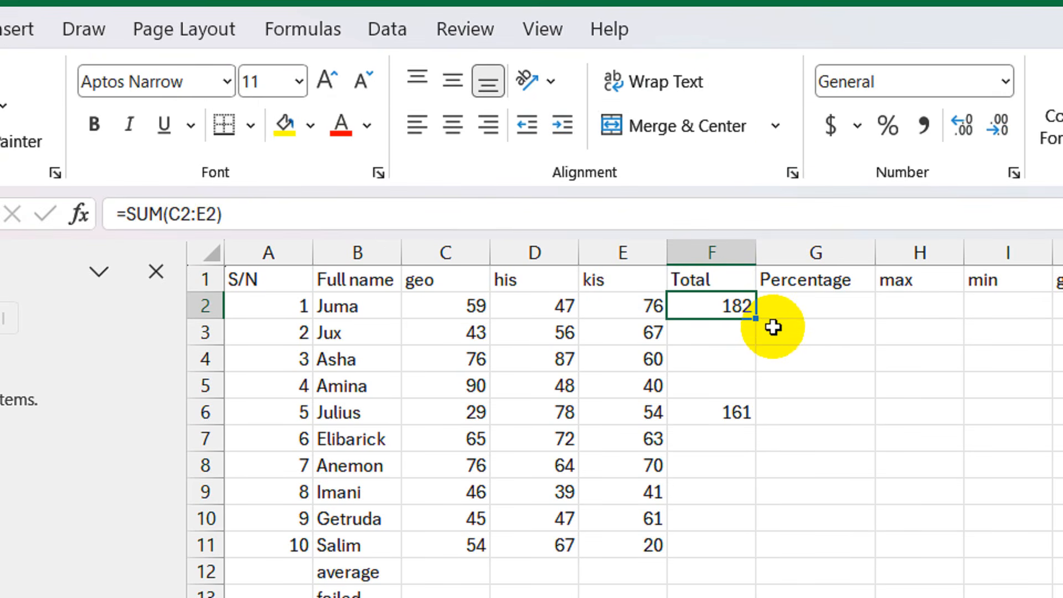
pyautogui.moveTo(755, 318); pyautogui.dragTo(753, 561)
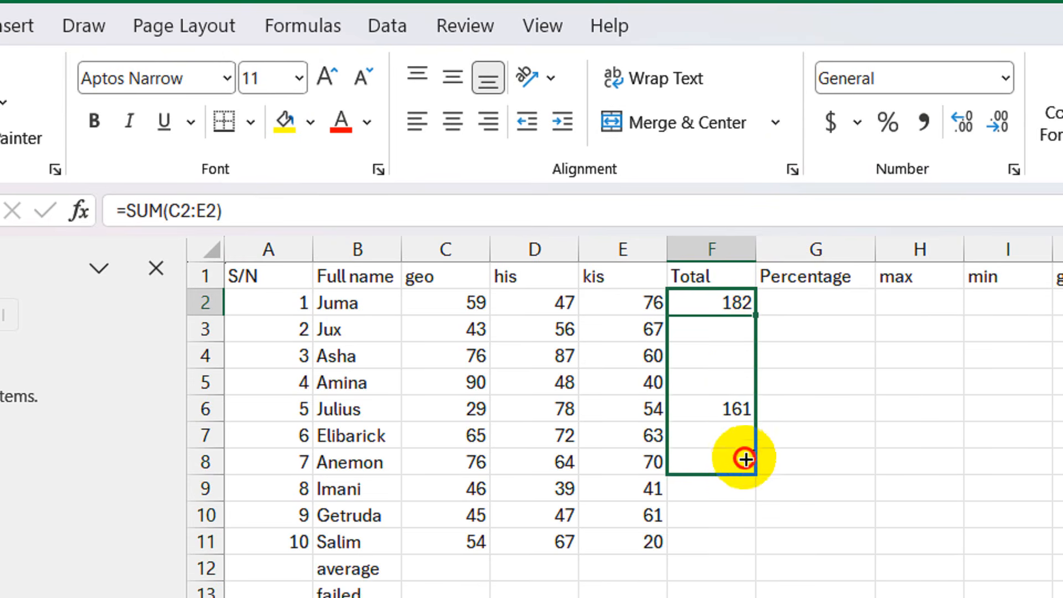
pyautogui.moveTo(752, 472); pyautogui.dragTo(752, 473)
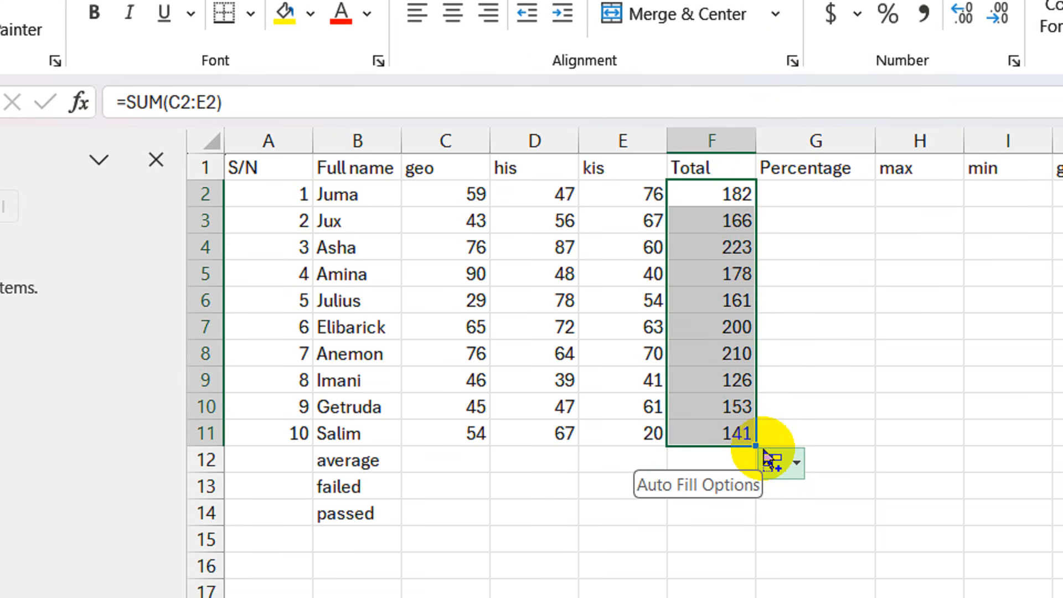
# - Enter 300 in cell B15, directly below the passed label
pyautogui.click(836, 195)
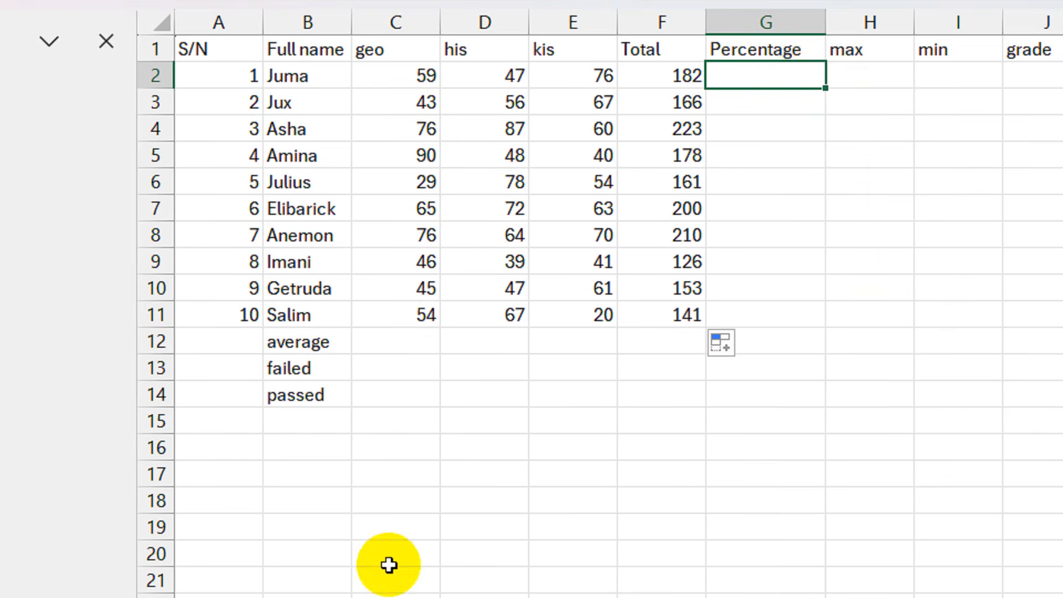
pyautogui.click(304, 576)
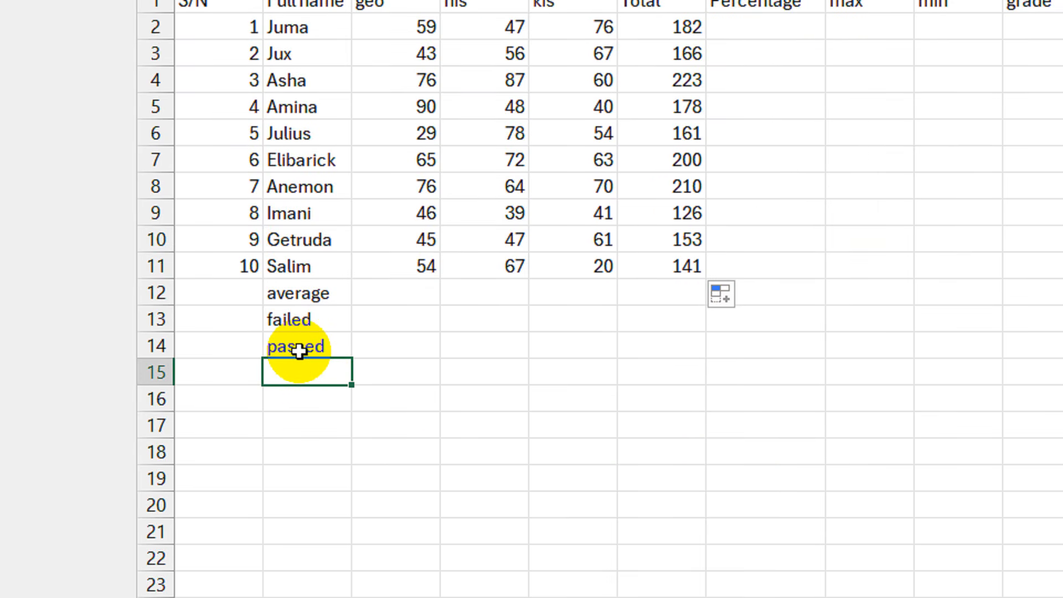
pyautogui.write('300')
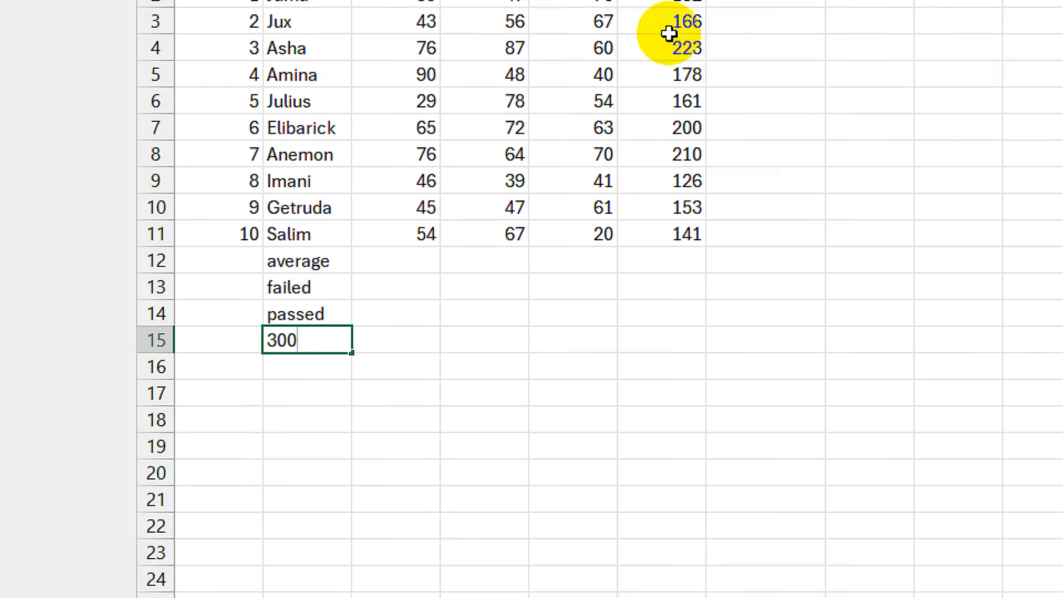
# - Apply the Percentage number format to G2 and extend it down the Percentage column to G11
pyautogui.click(782, 177)
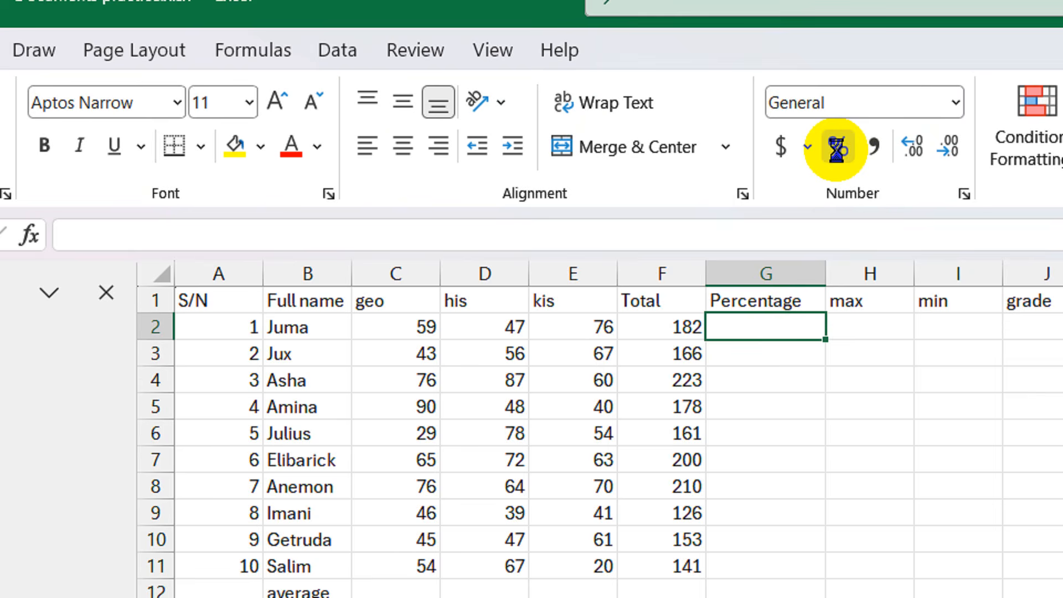
pyautogui.click(837, 120)
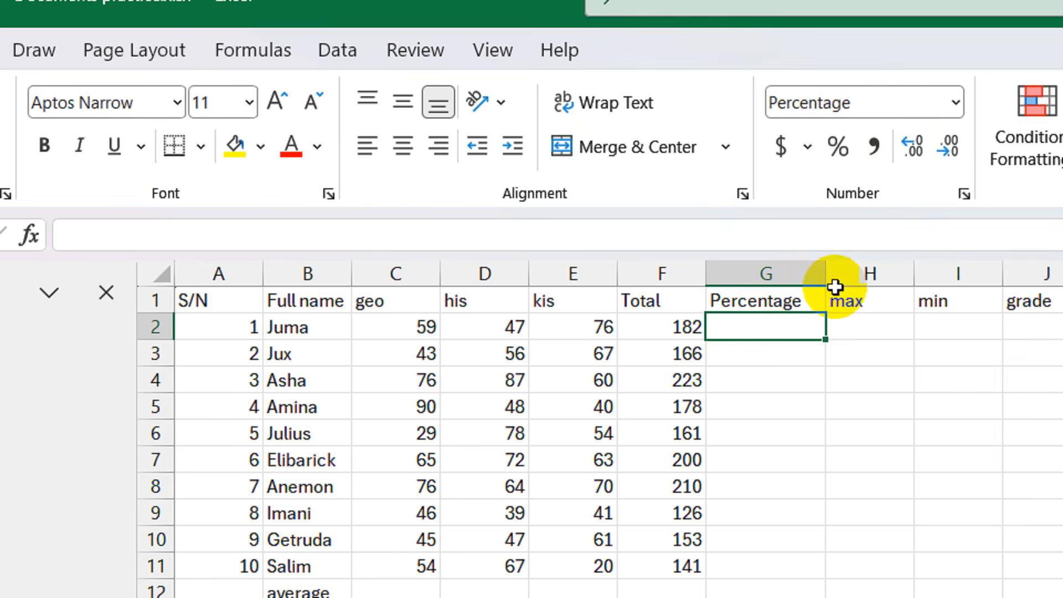
pyautogui.moveTo(826, 337); pyautogui.dragTo(831, 591)
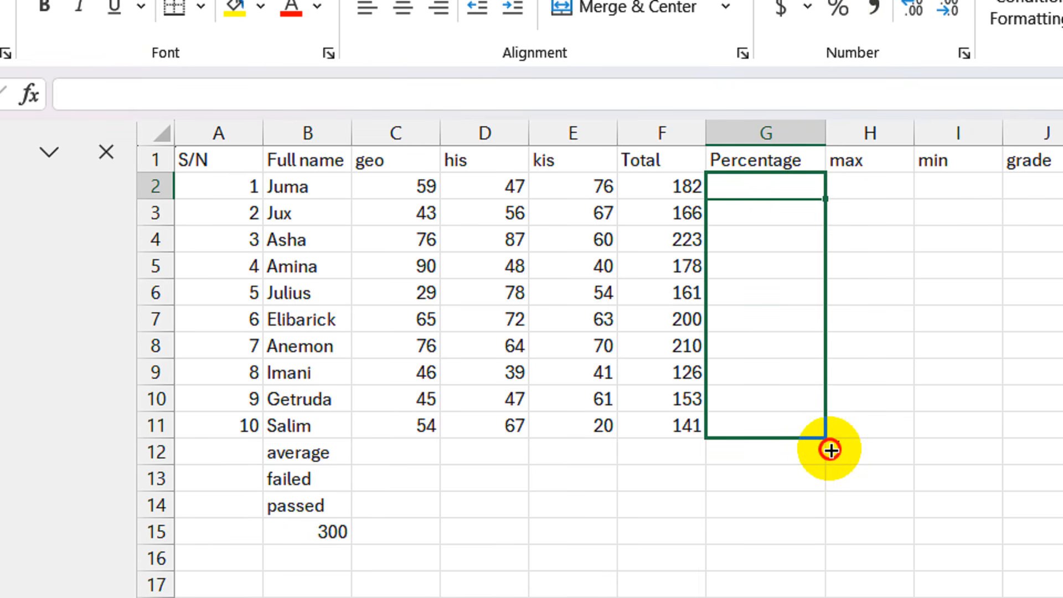
pyautogui.moveTo(831, 450); pyautogui.dragTo(826, 442)
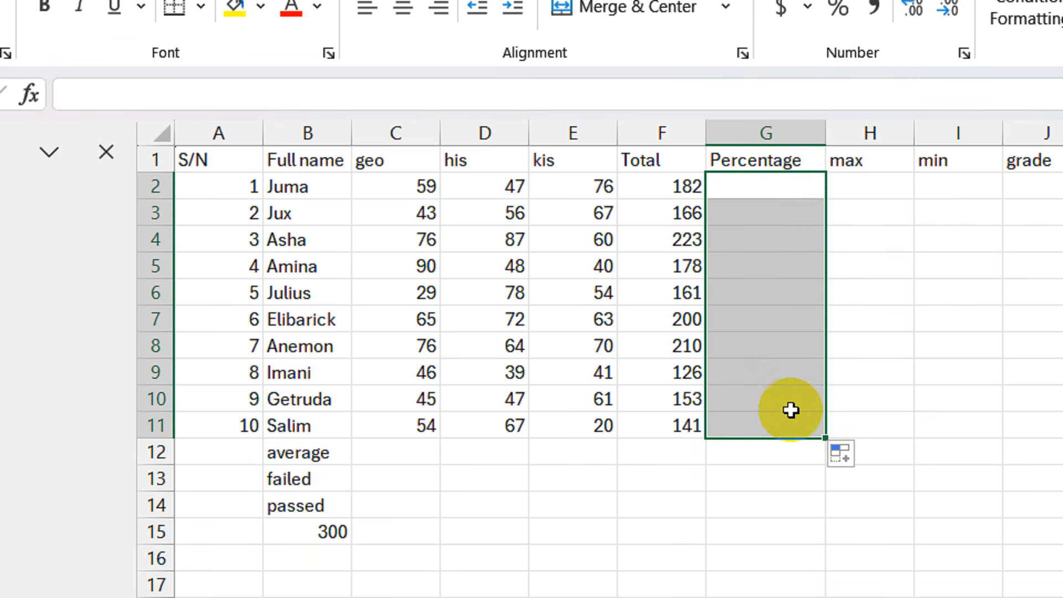
# - Enter the formula =182/$B$15 in cell G2 to calculate the first student's percentage
pyautogui.click(773, 195)
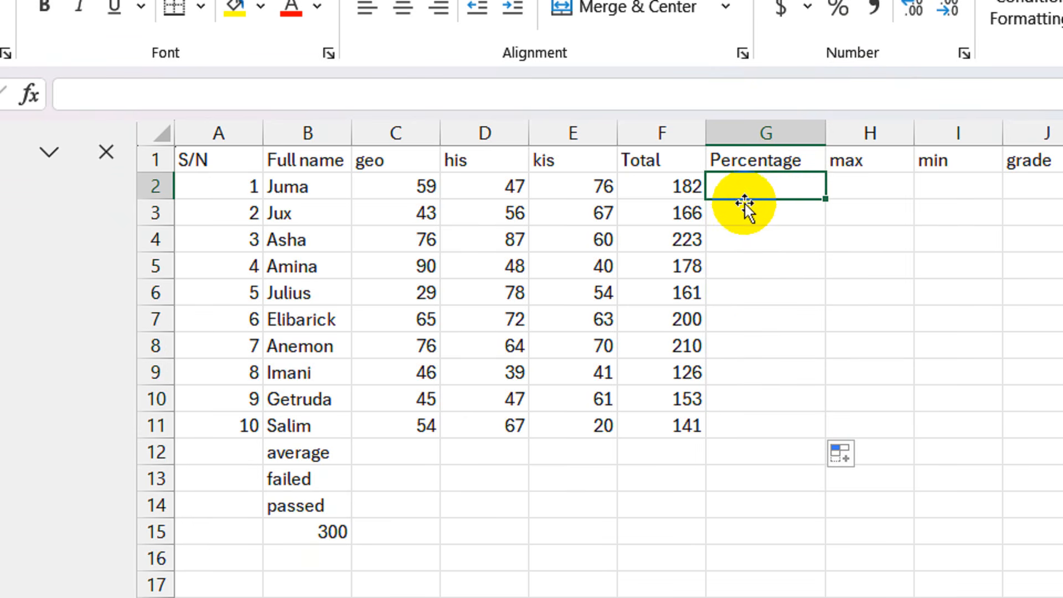
pyautogui.write('=182/$b$')
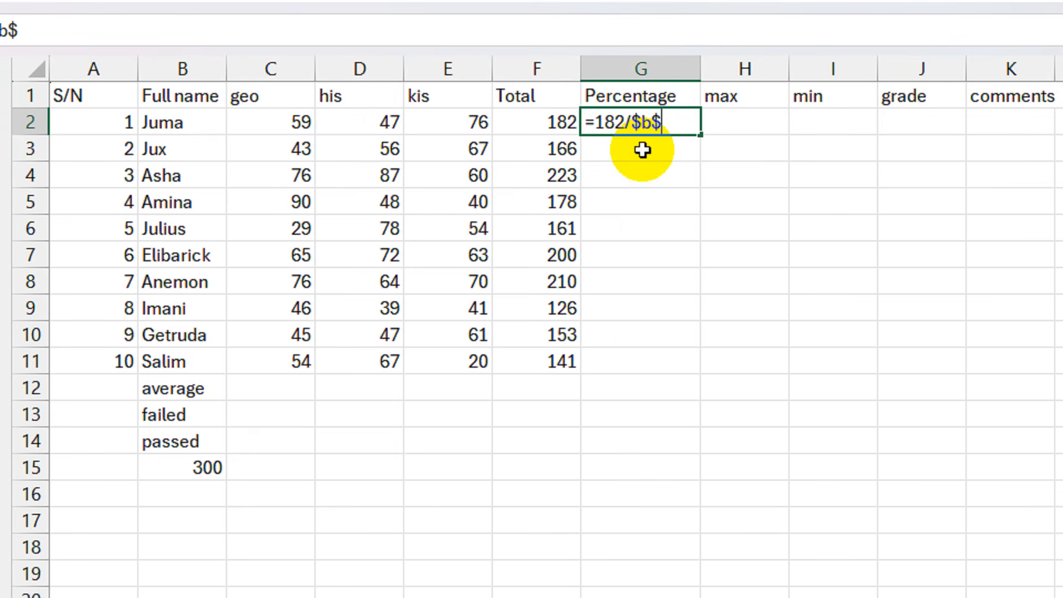
pyautogui.write('15')
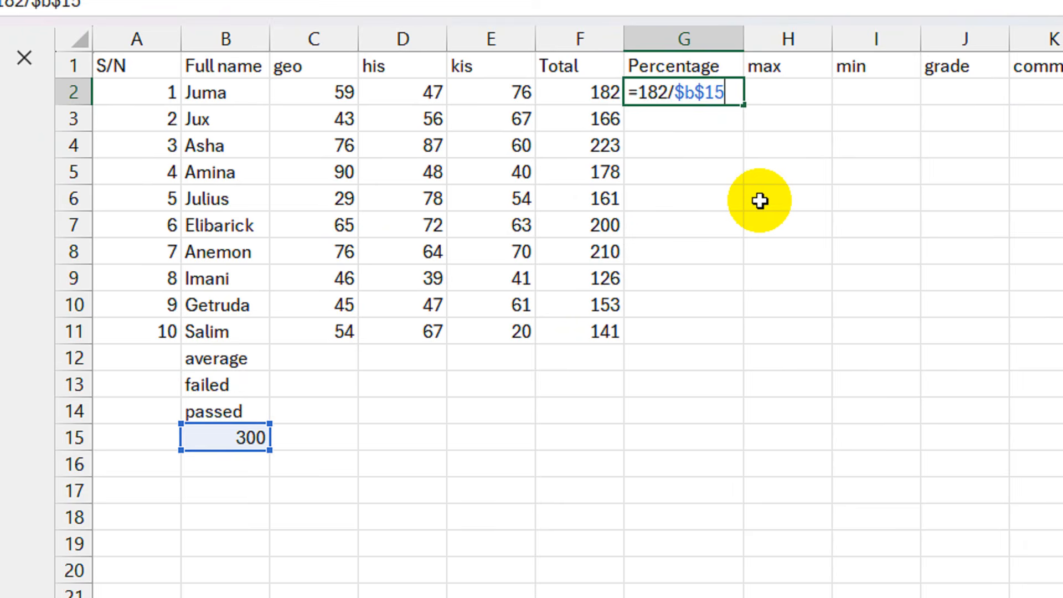
pyautogui.press('Return')
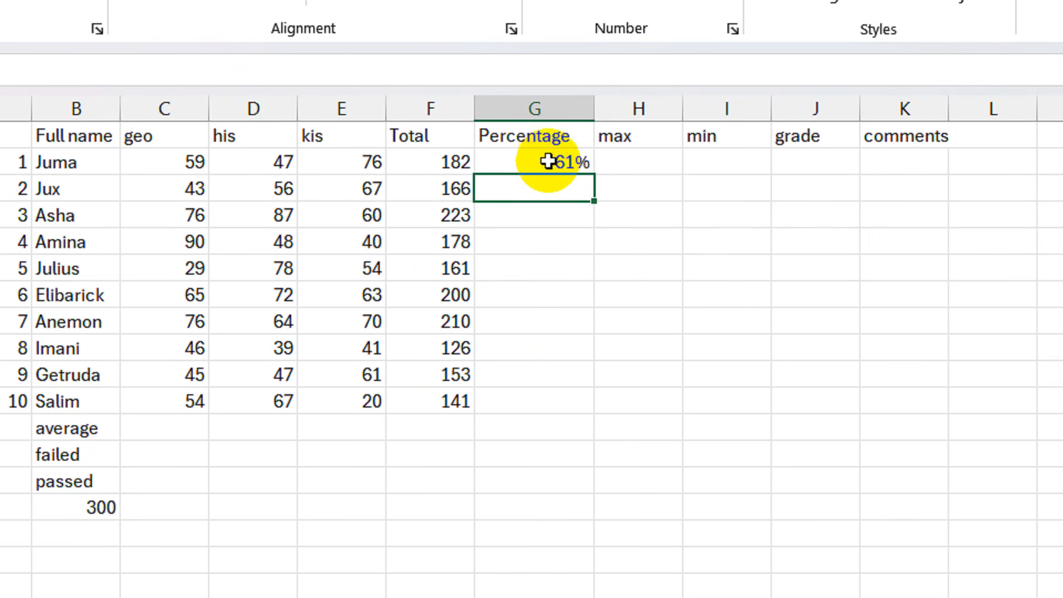
pyautogui.click(698, 93)
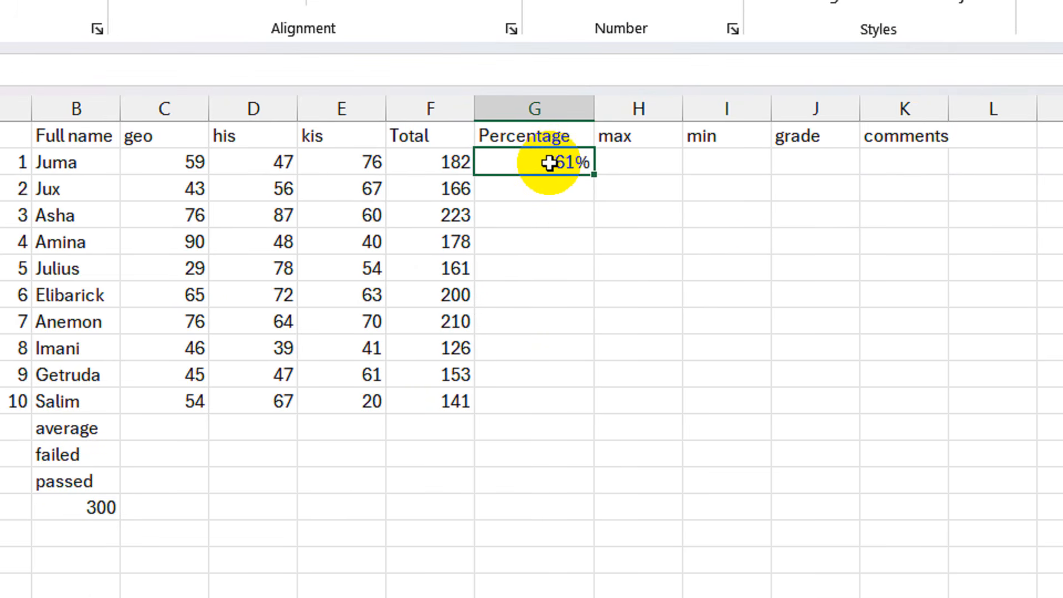
pyautogui.click(550, 305)
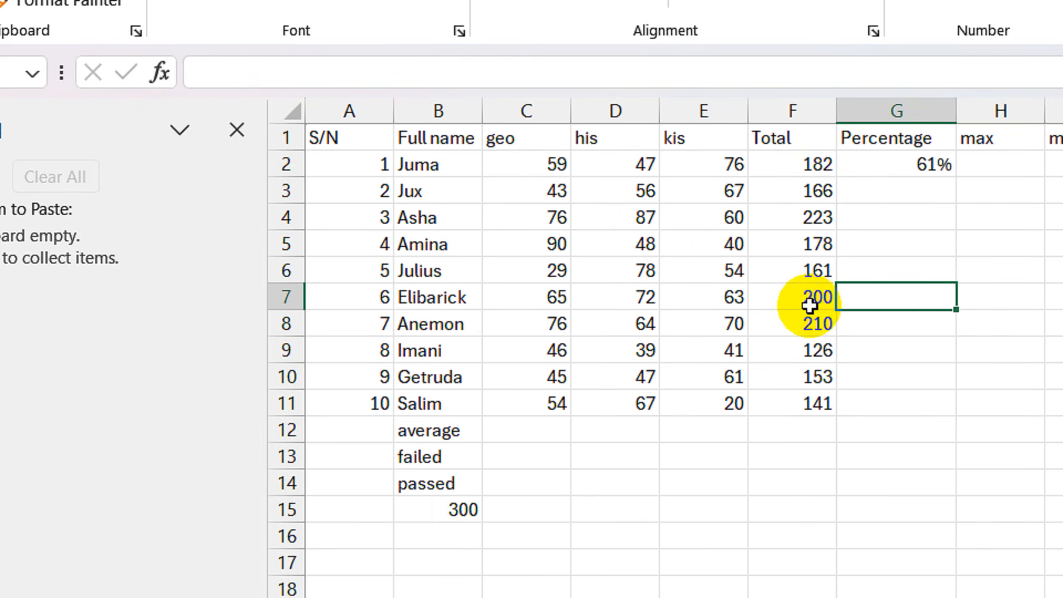
pyautogui.write('f')
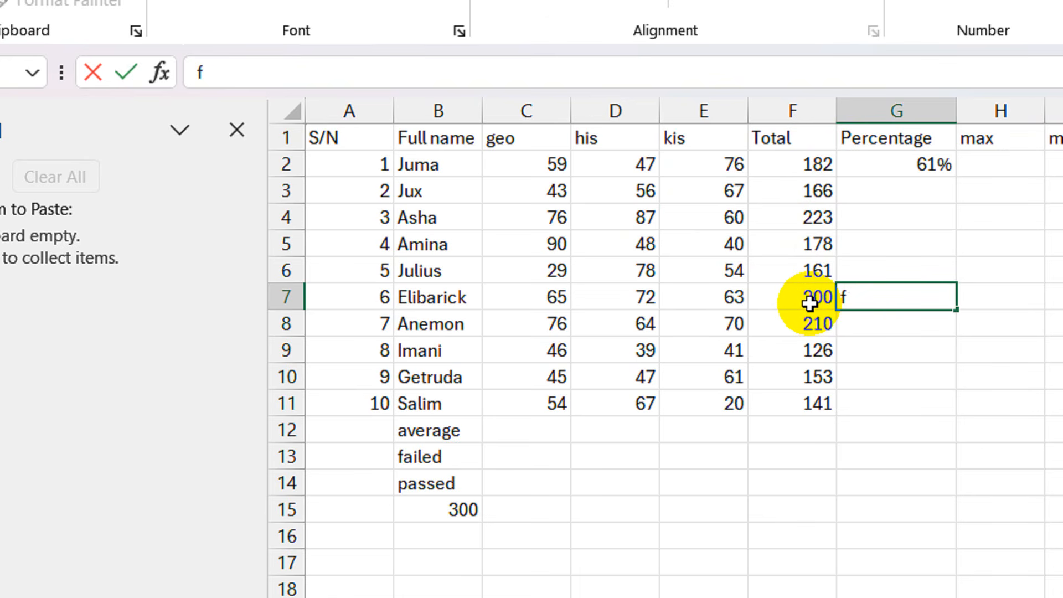
pyautogui.press('Left')
pyautogui.press('Left')
pyautogui.press('Left')
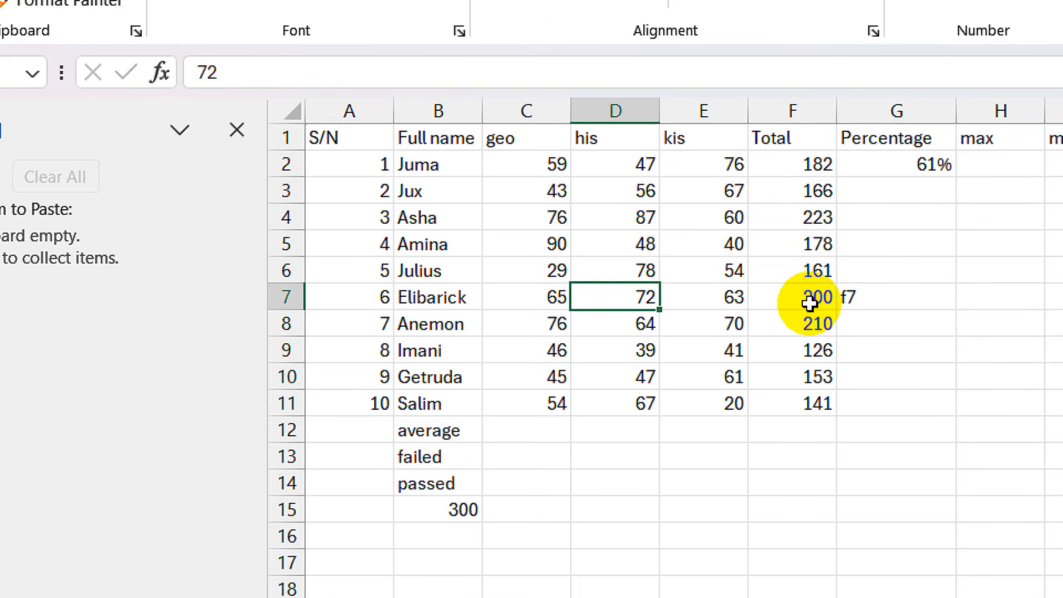
pyautogui.press('Right')
pyautogui.press('Right')
pyautogui.press('Right')
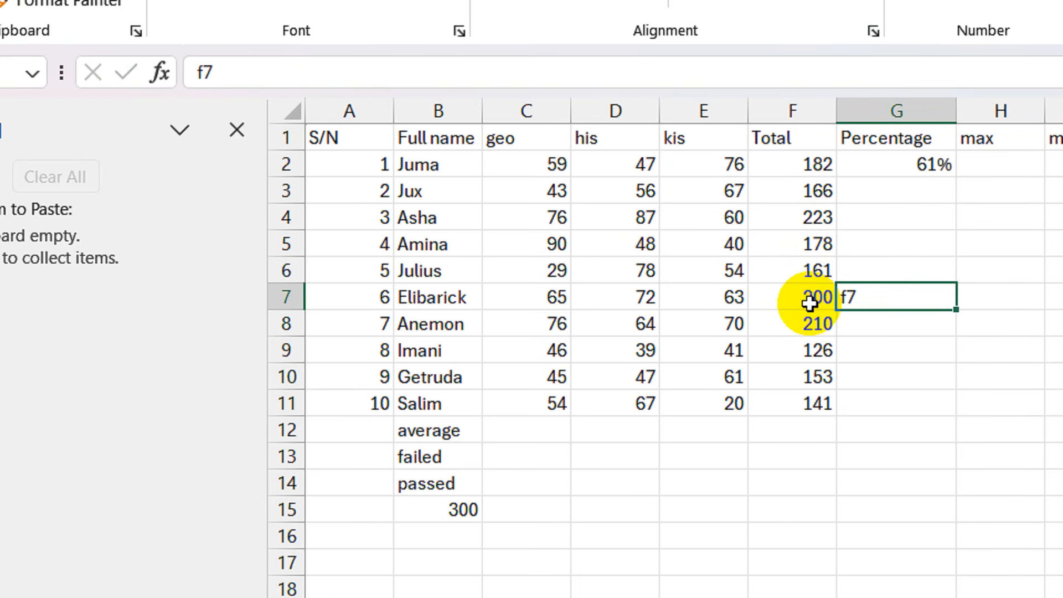
# - Enter the formula =F7/$B$15 in cell G7 to calculate the sixth student's percentage
pyautogui.write('=f')
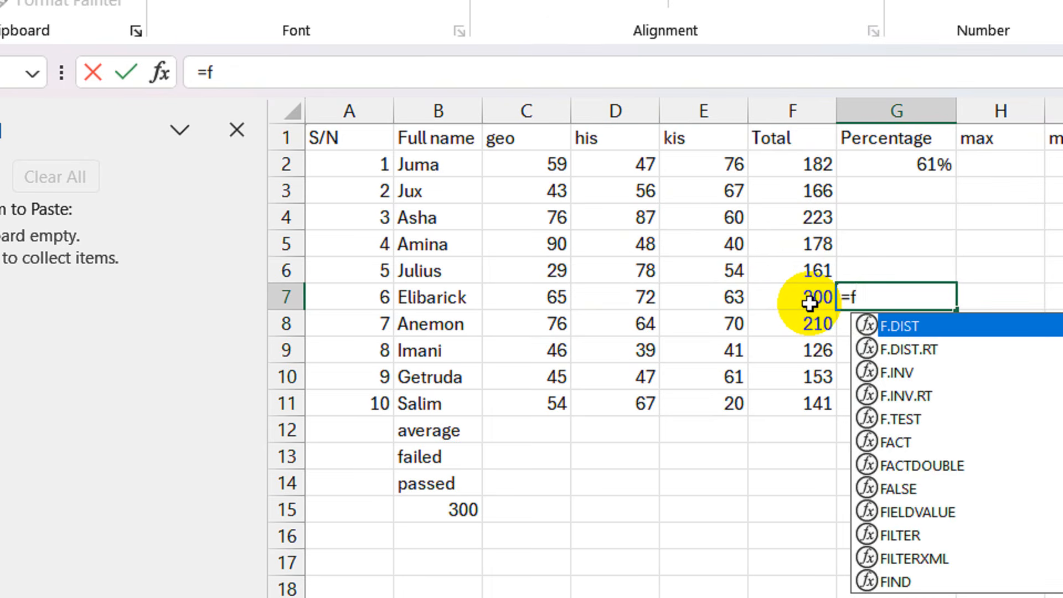
pyautogui.write('7')
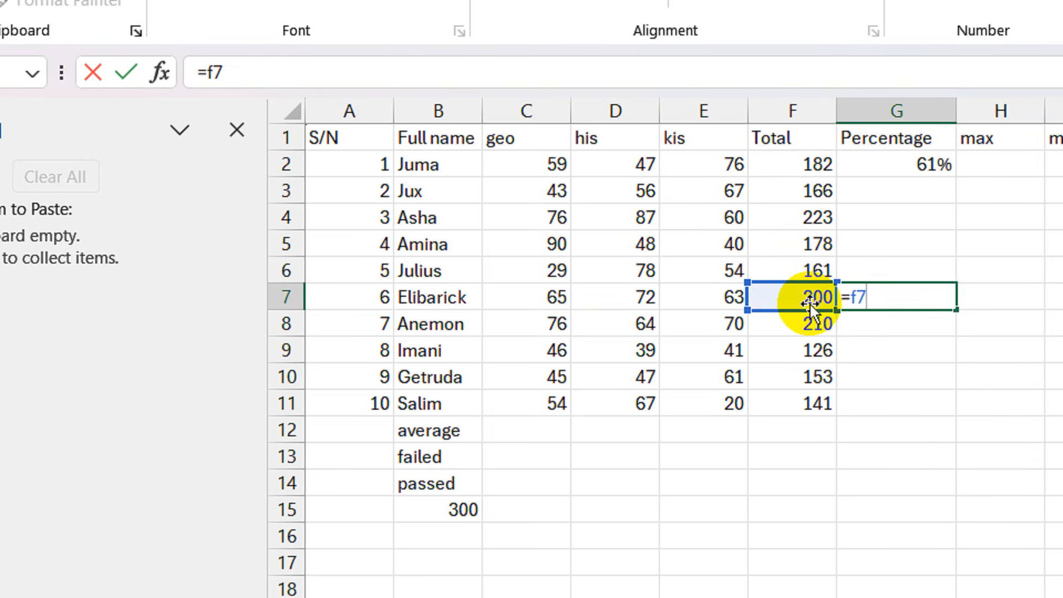
pyautogui.write('/$b')
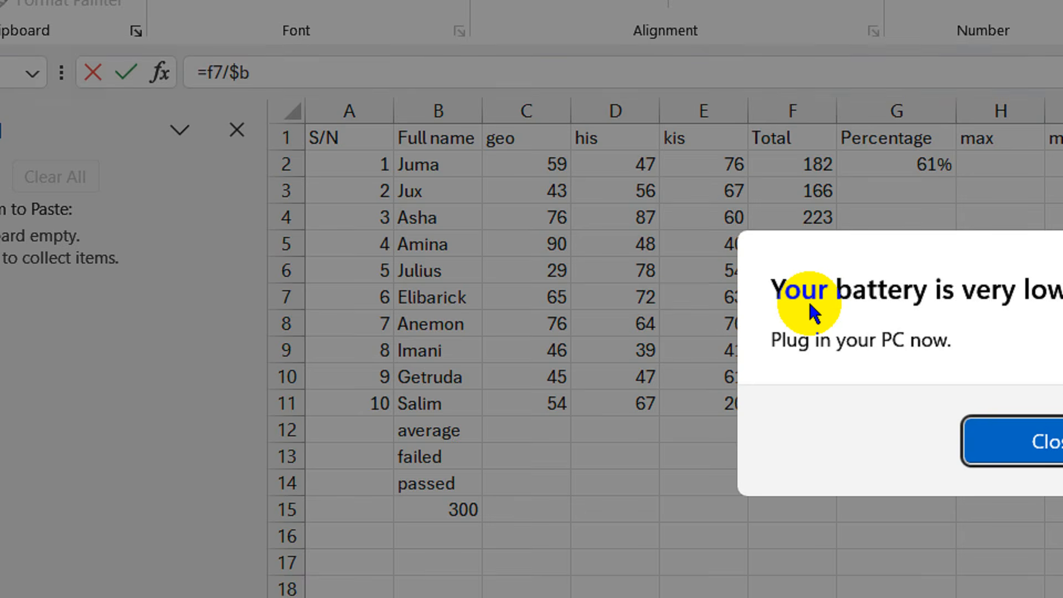
pyautogui.press('Return')
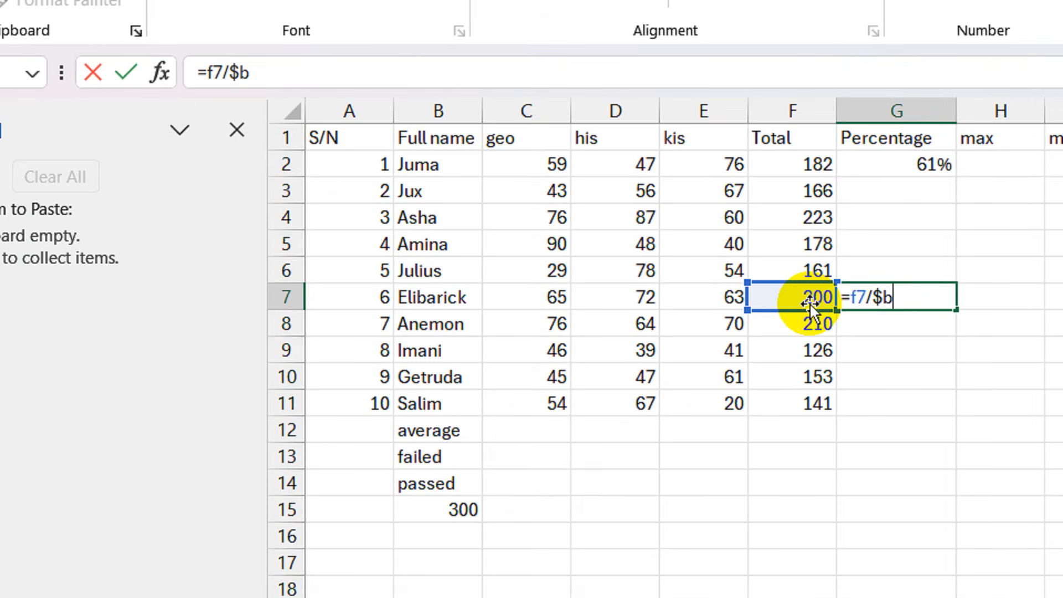
pyautogui.write('$15')
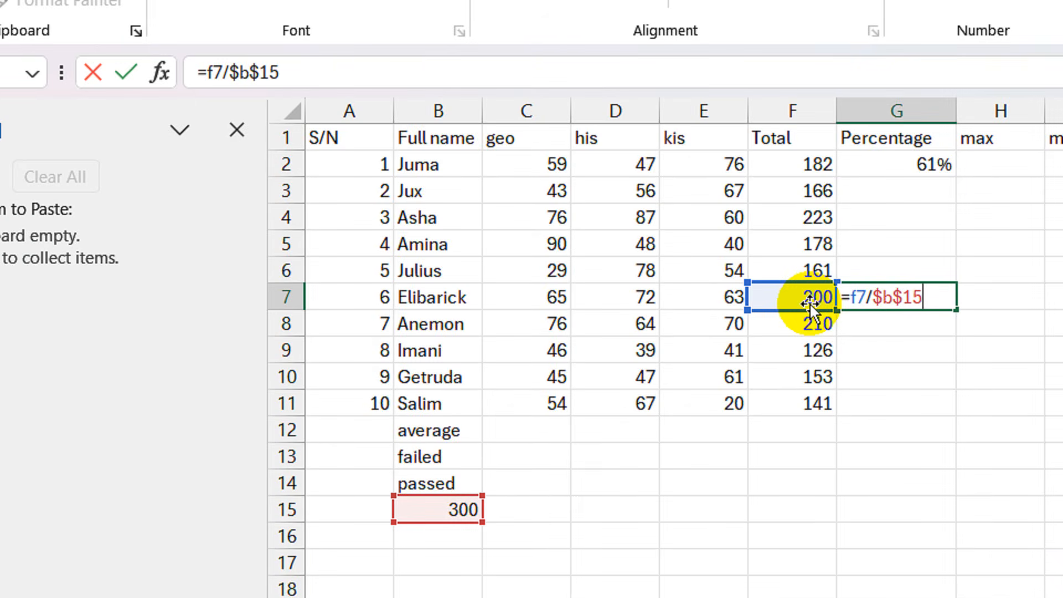
pyautogui.press('Return')
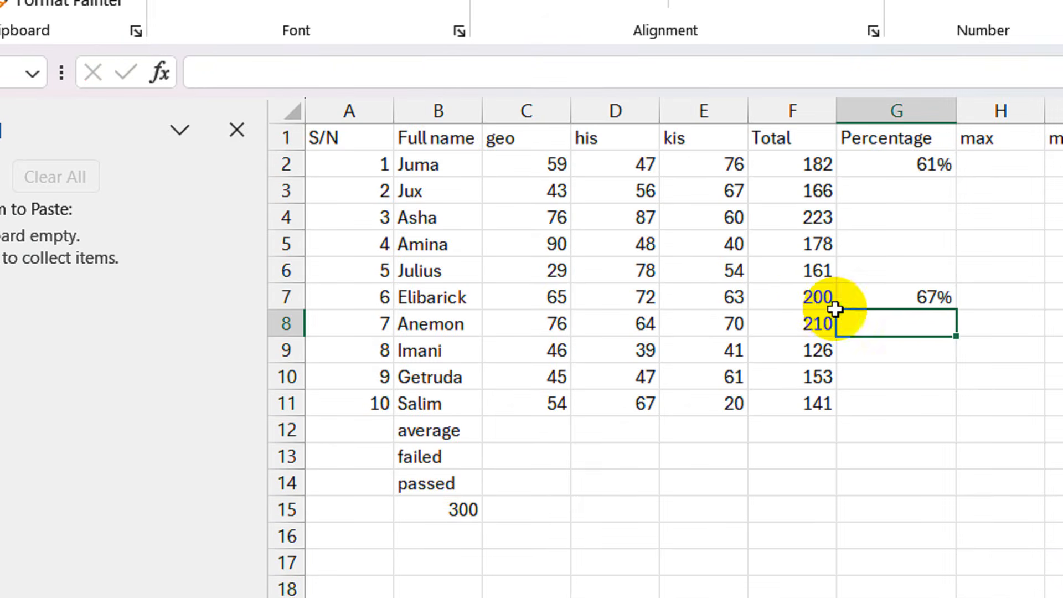
# - Copy the =182/$B$15 formula from G2 down the Percentage column to G11
pyautogui.click(888, 168)
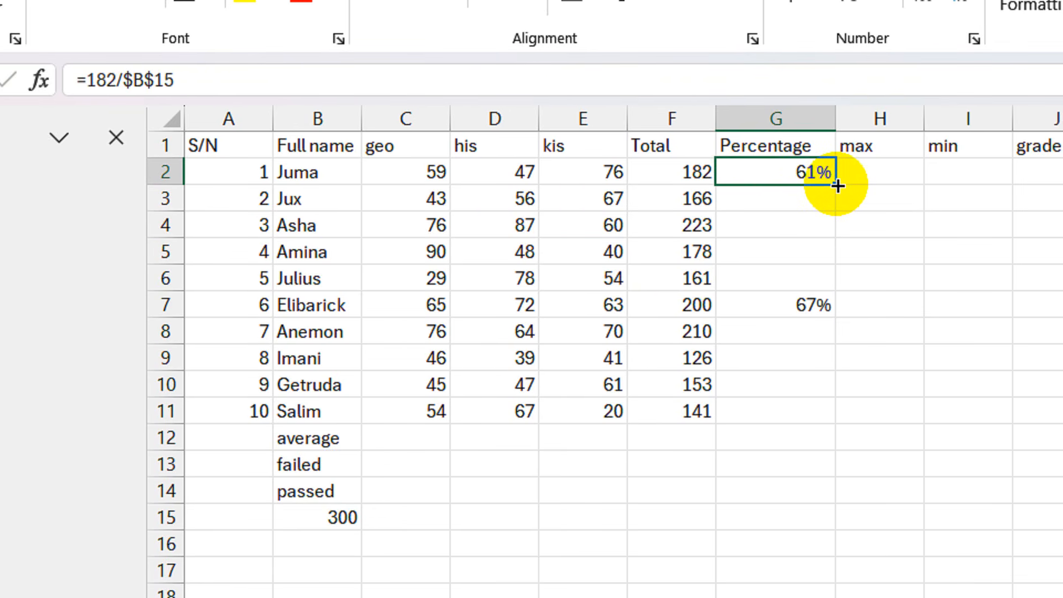
pyautogui.moveTo(838, 186); pyautogui.dragTo(842, 414)
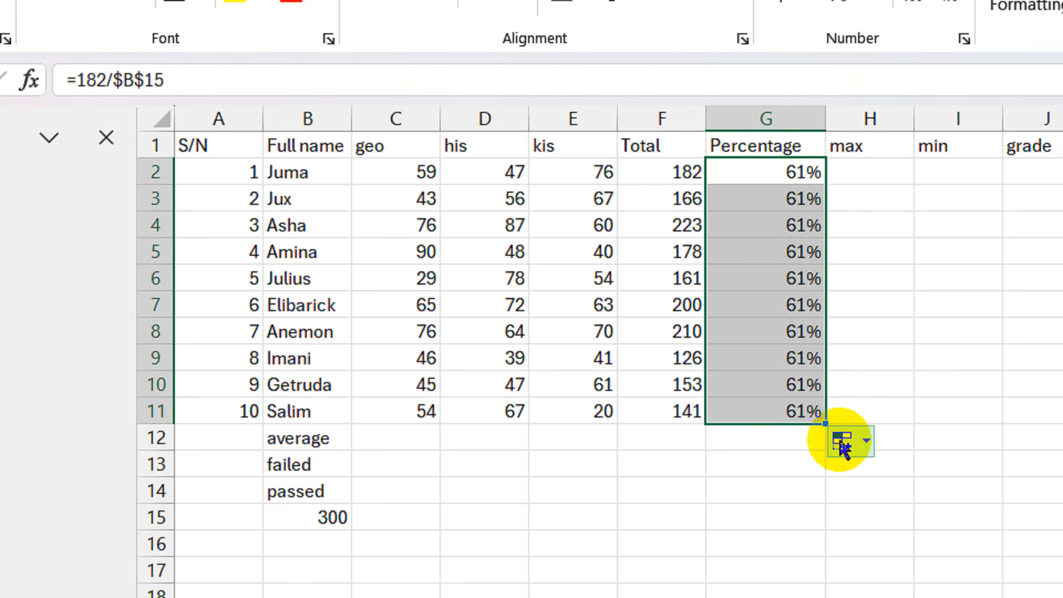
pyautogui.click(787, 169)
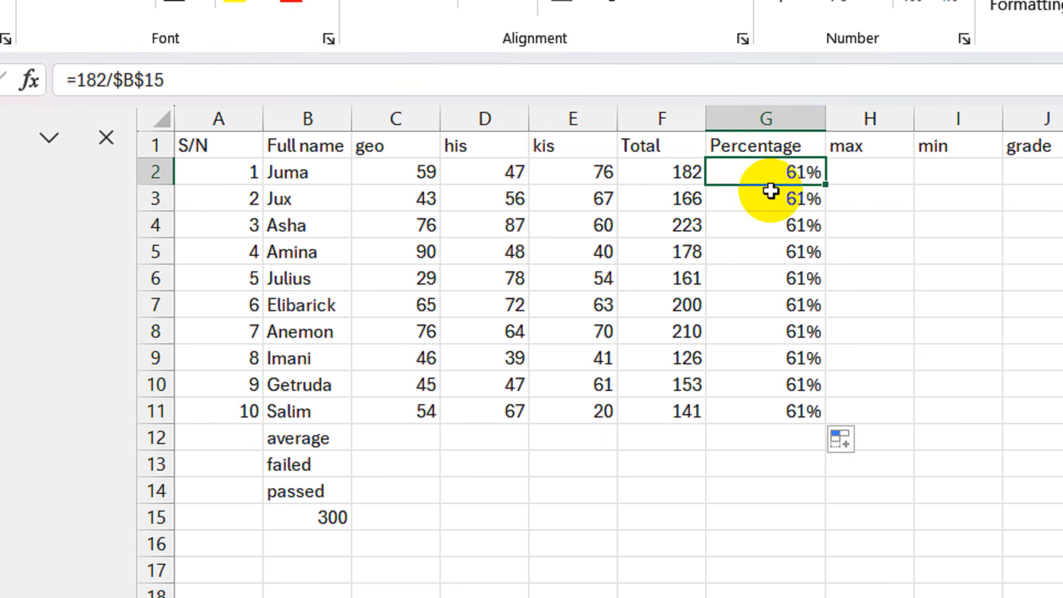
# - Replace the fixed total 182 in G2's formula with a reference to F2, making it =F2/$B$15
pyautogui.click(684, 165)
pyautogui.click(788, 172)
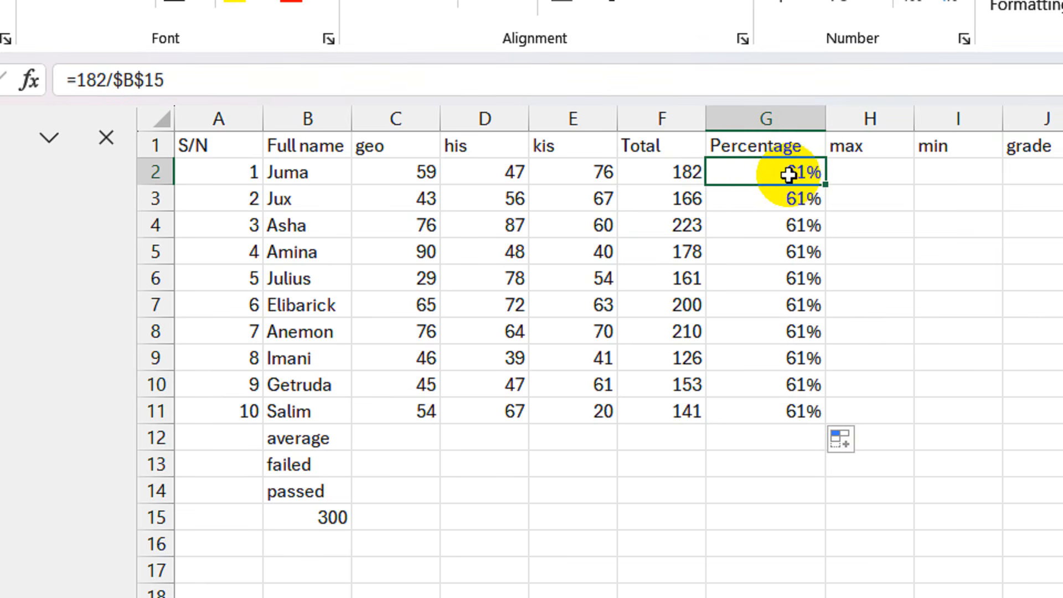
pyautogui.click(682, 170)
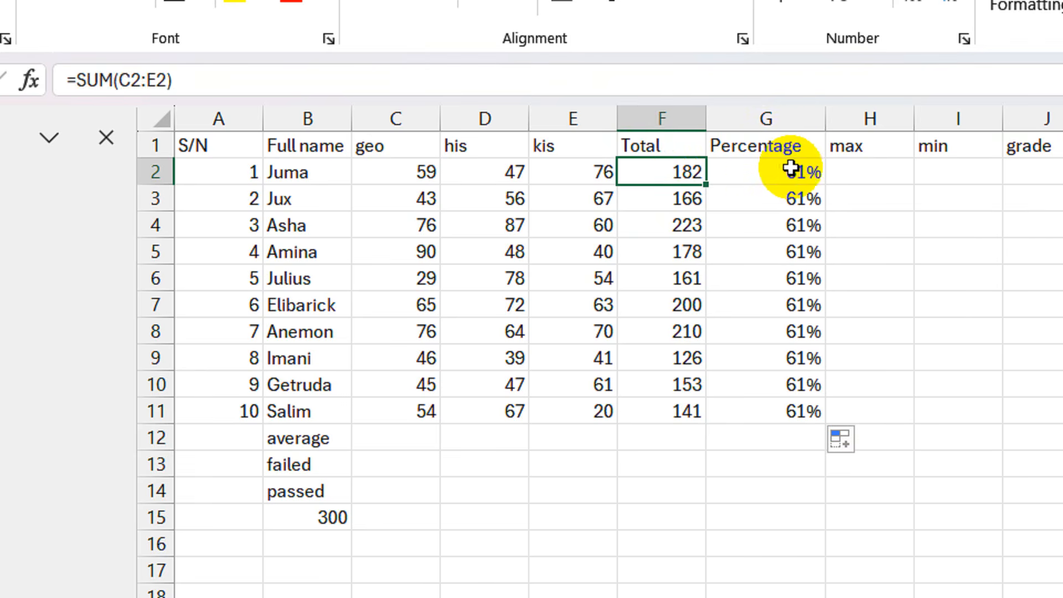
pyautogui.click(793, 170)
pyautogui.doubleClick(794, 169)
pyautogui.click(751, 171)
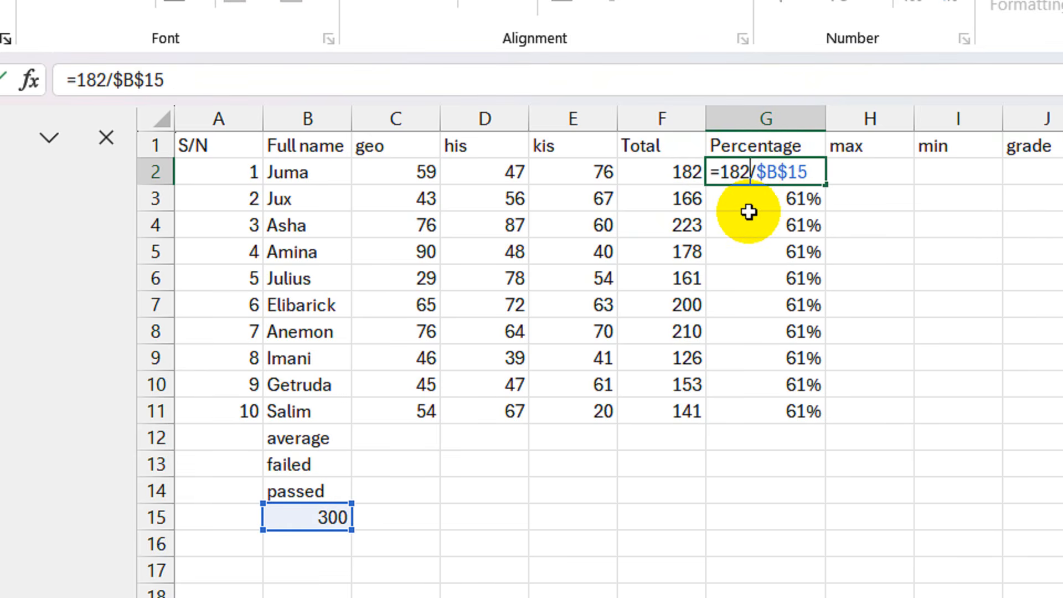
pyautogui.press('BackSpace')
pyautogui.press('BackSpace')
pyautogui.press('BackSpace')
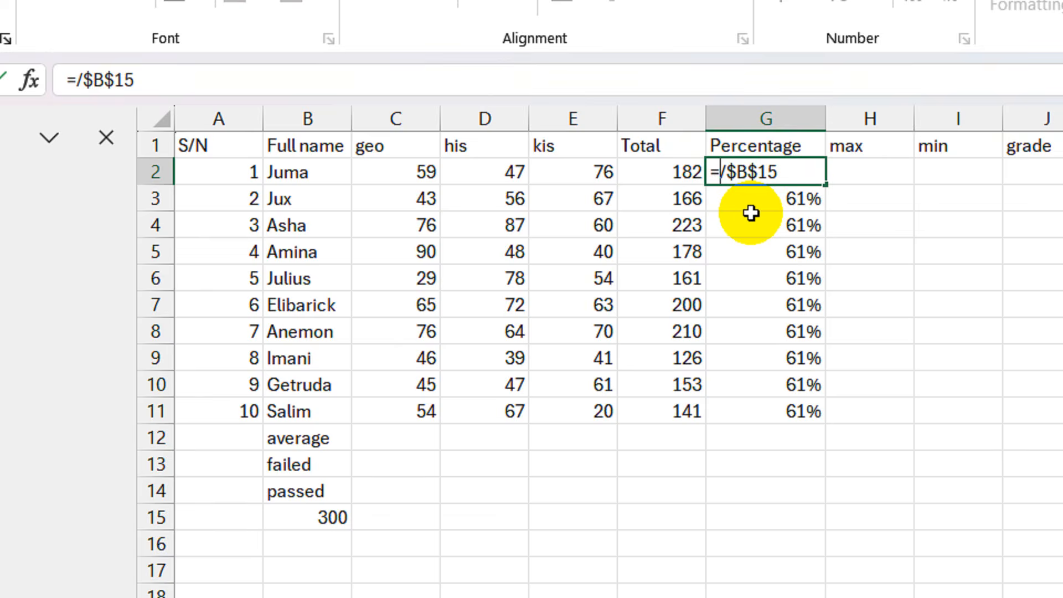
pyautogui.write('f')
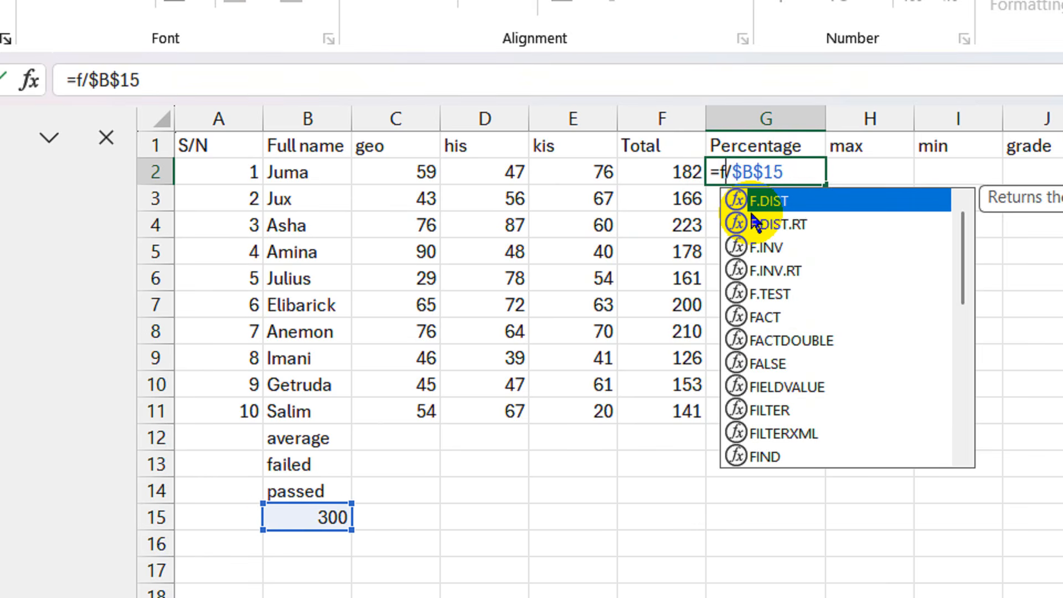
pyautogui.write('2')
pyautogui.press('Return')
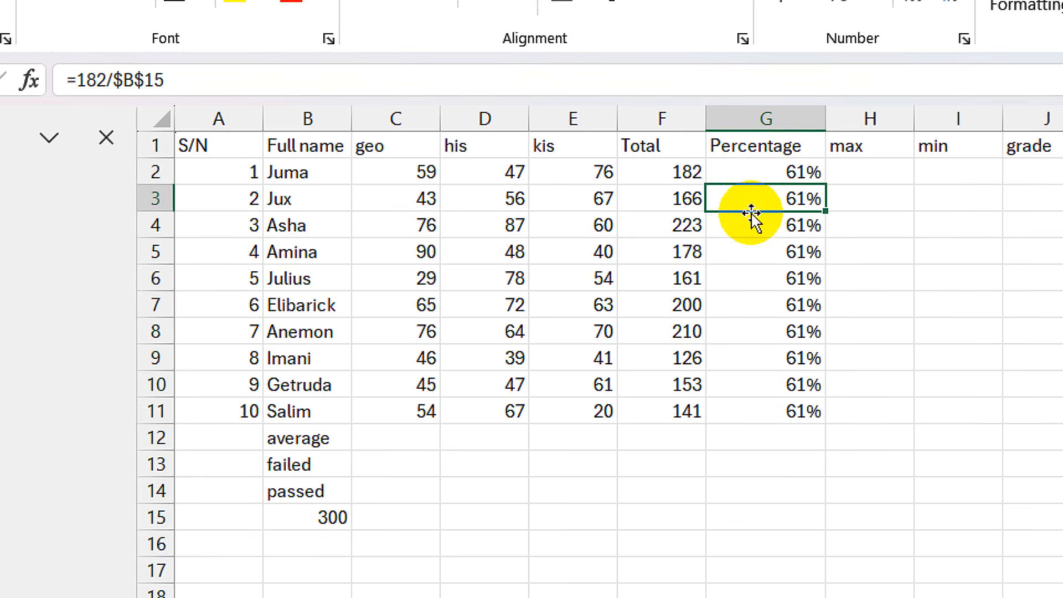
# - Copy the =F2/$B$15 formula from G2 down through G11 to calculate every student's percentage
pyautogui.click(755, 175)
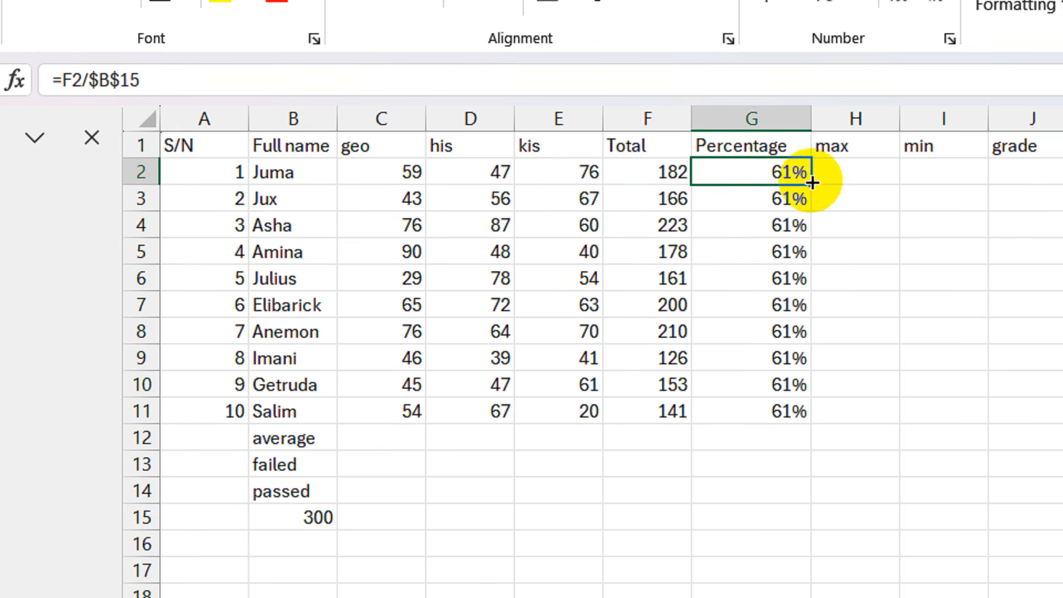
pyautogui.moveTo(812, 183); pyautogui.dragTo(813, 412)
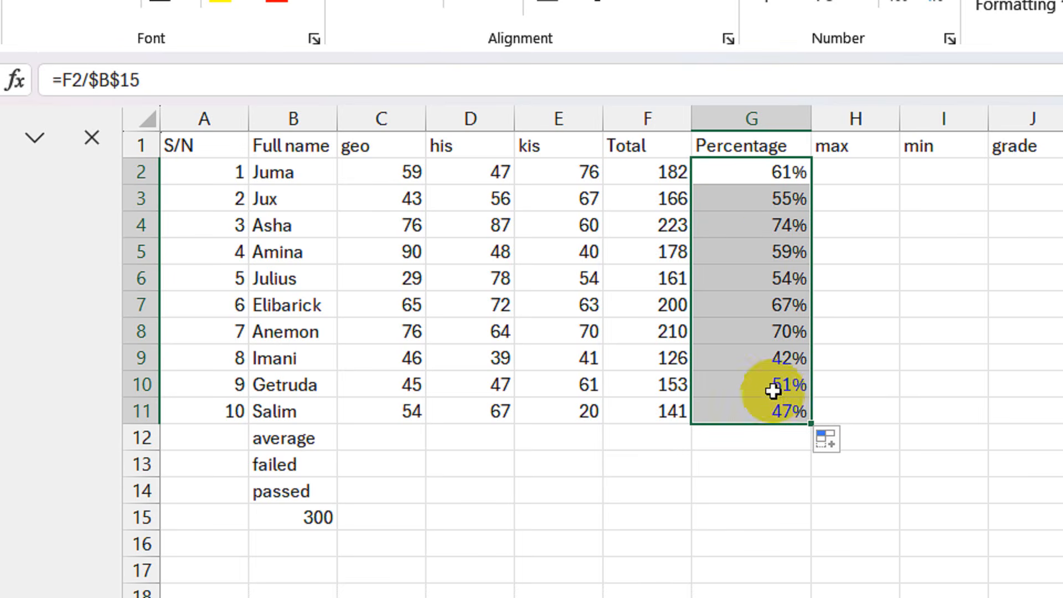
pyautogui.click(771, 306)
# - Enter the formula =MAX(C2:E2) in cell H2 to find the first student's highest mark
pyautogui.click(842, 173)
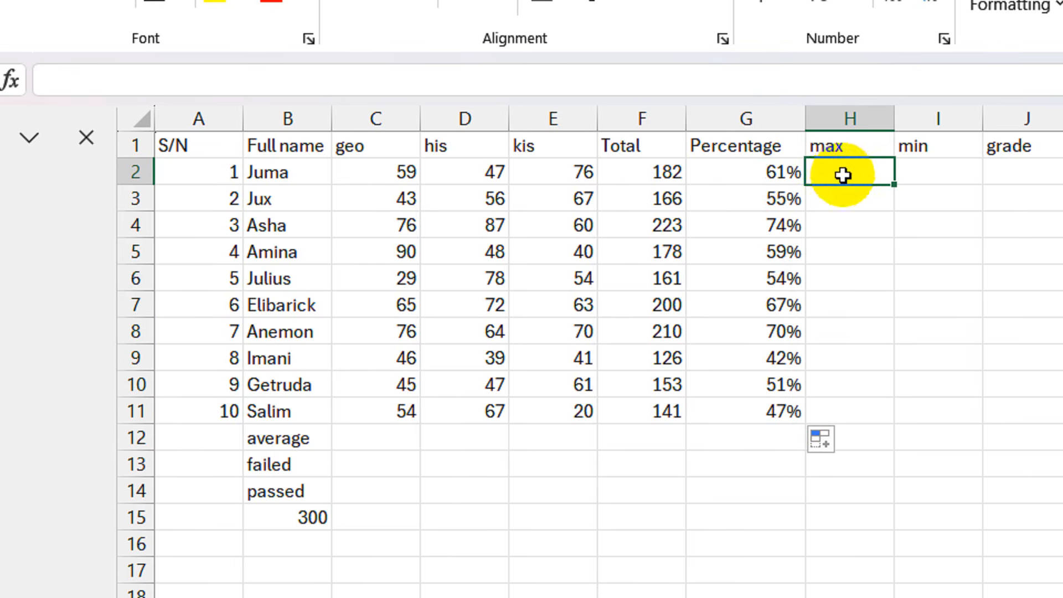
pyautogui.write('=')
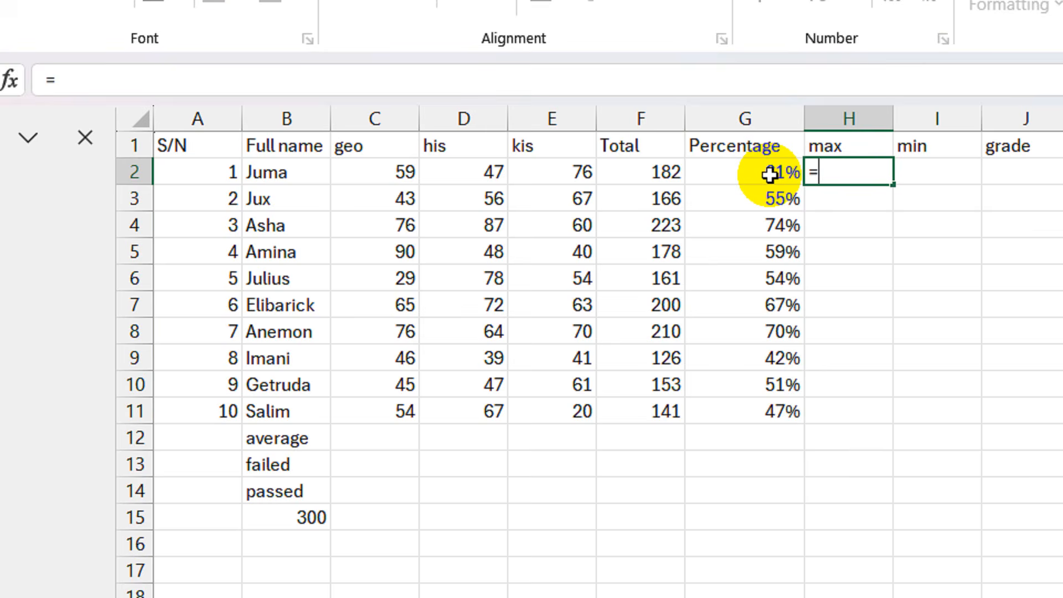
pyautogui.write('max')
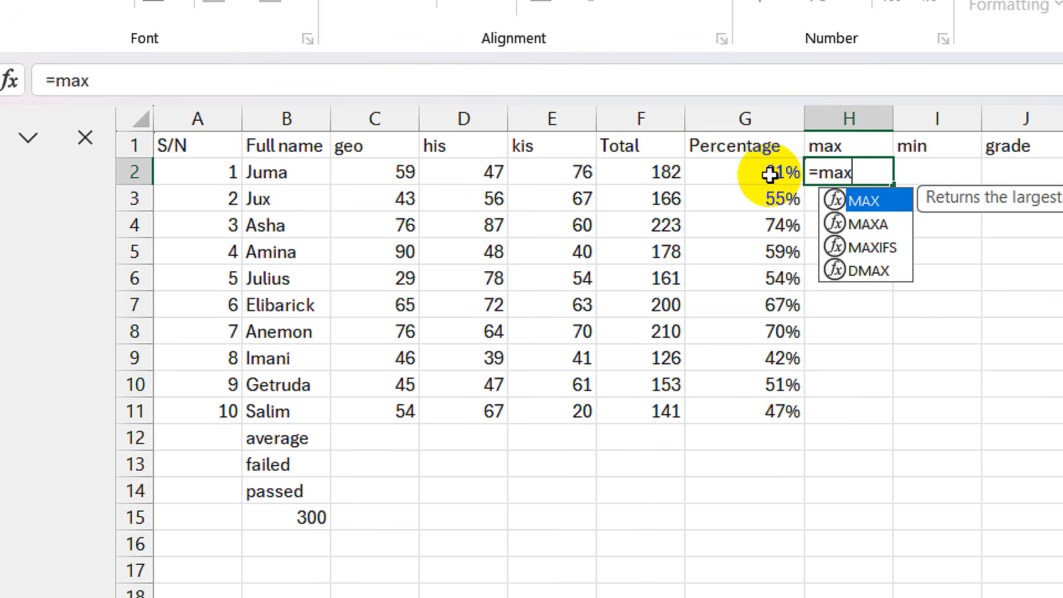
pyautogui.write('(')
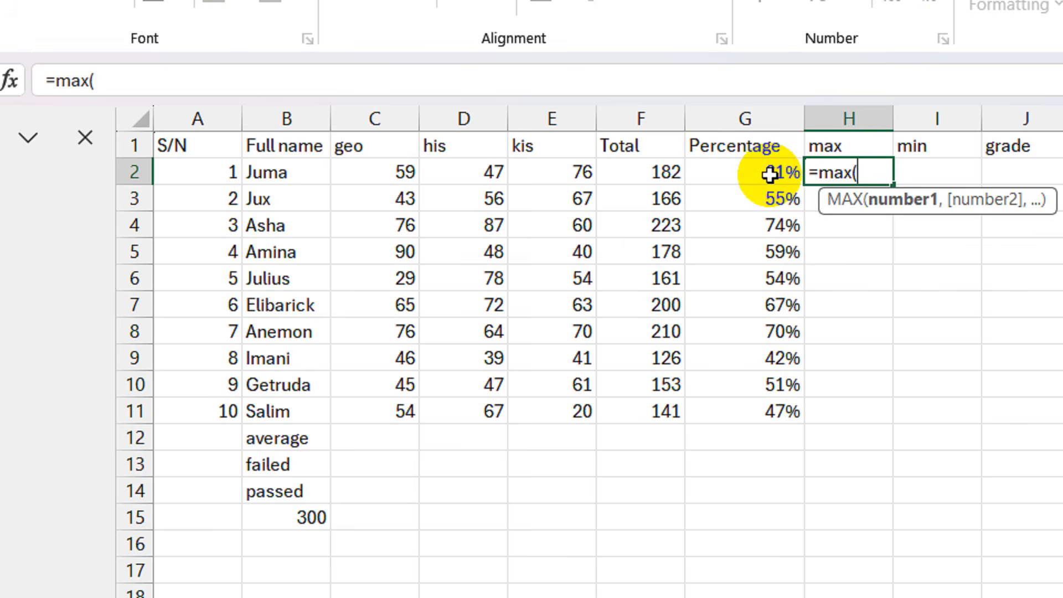
pyautogui.write('c2')
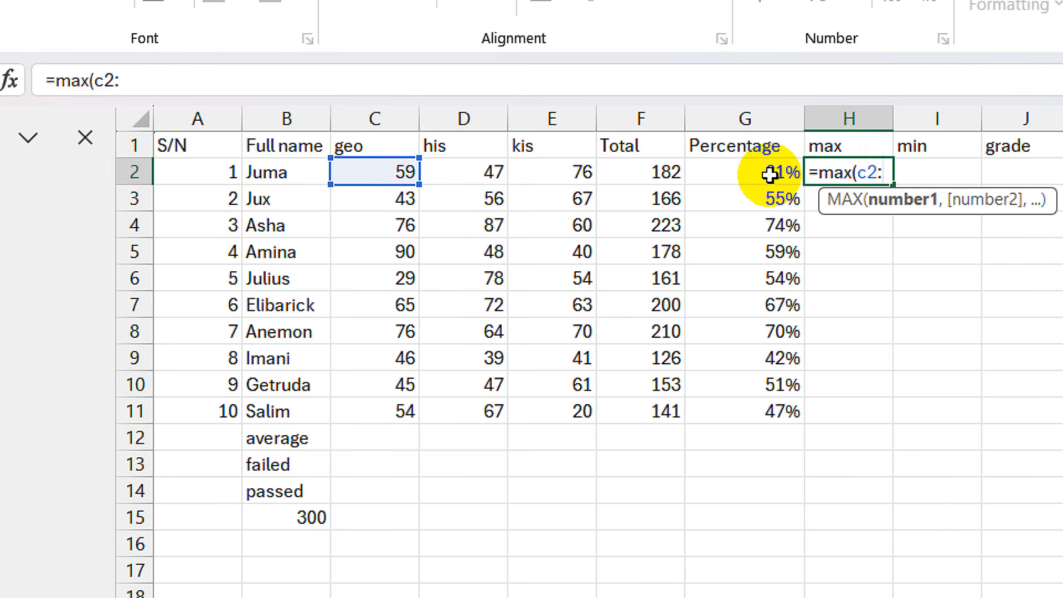
pyautogui.write(':e2')
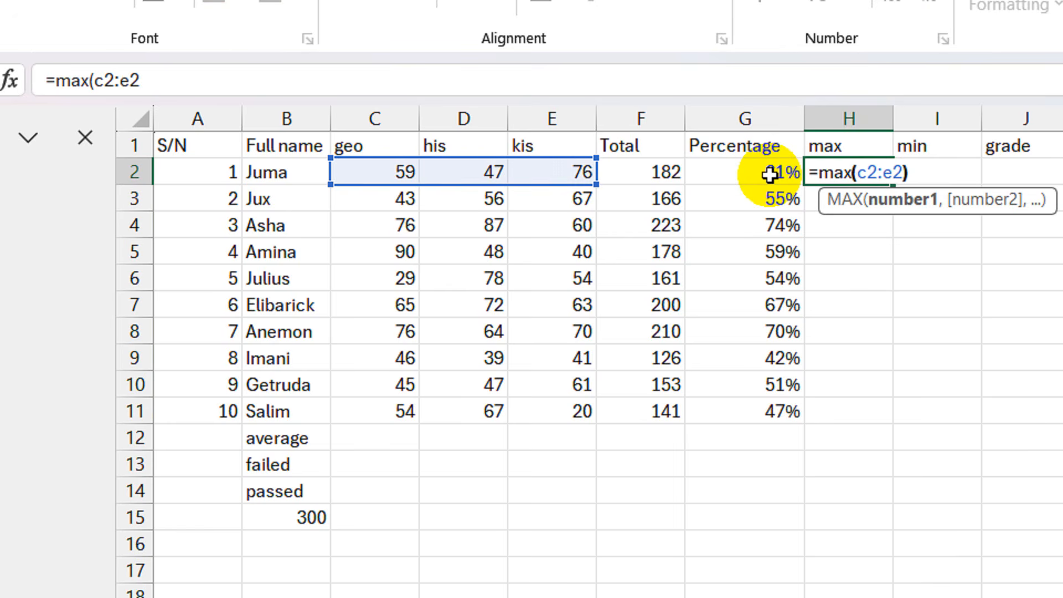
pyautogui.press('Return')
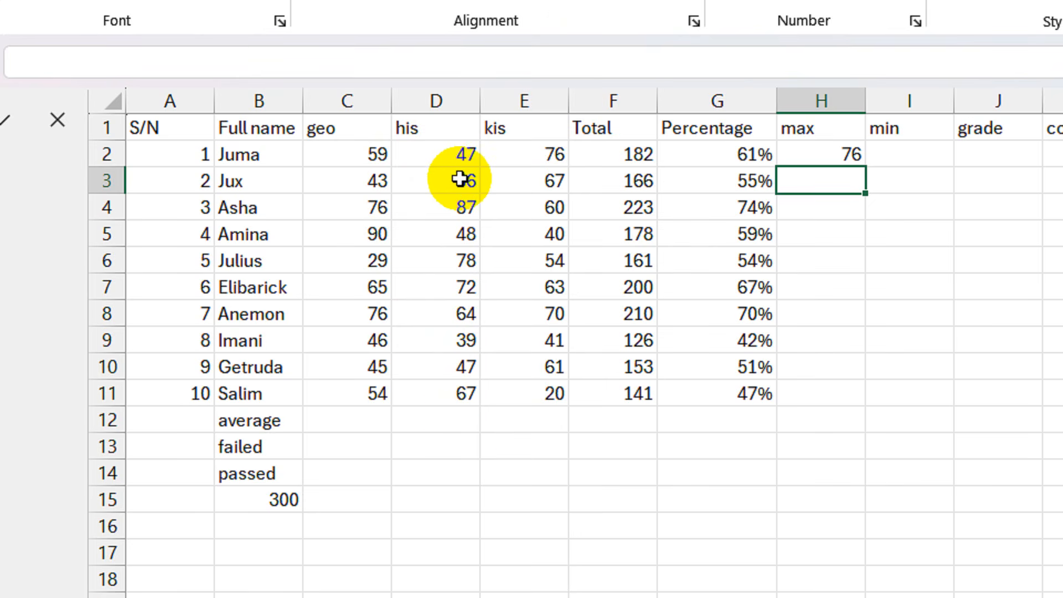
pyautogui.click(463, 153)
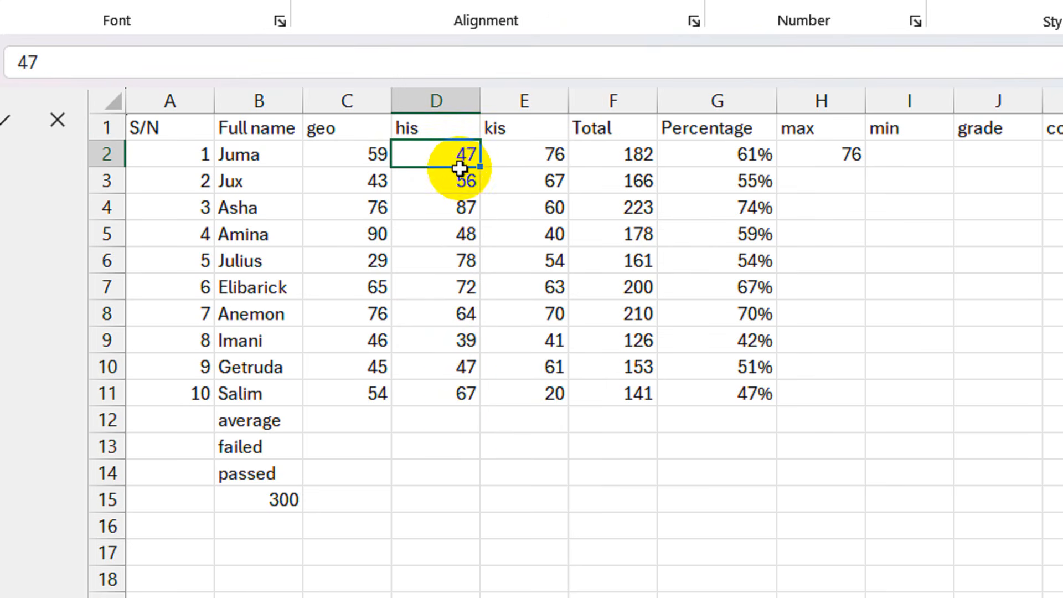
pyautogui.click(455, 391)
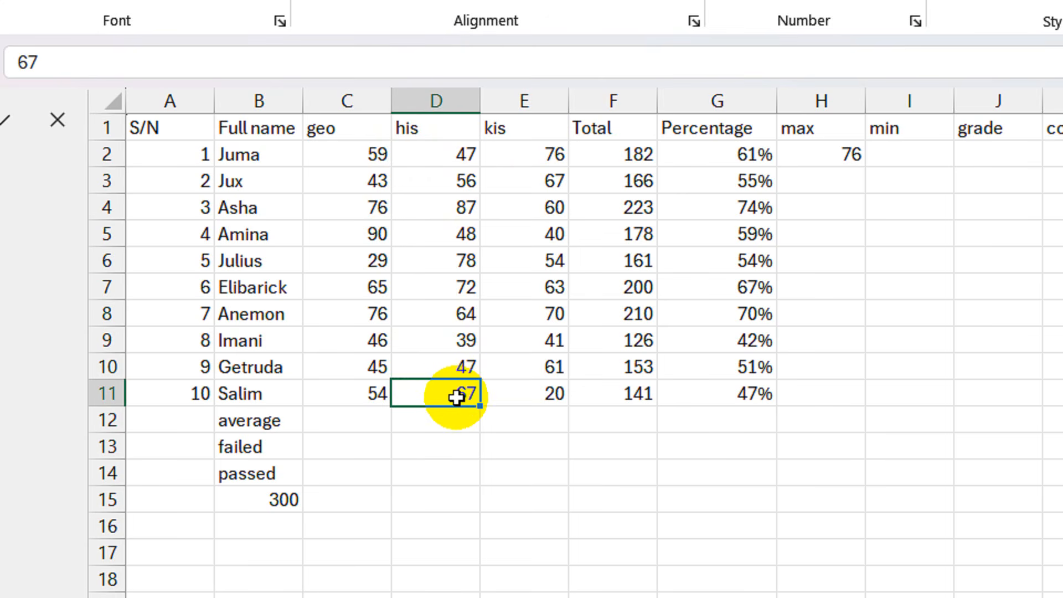
# - Copy the =MAX(C2:E2) formula from H2 down through H11 to find every student's highest mark
pyautogui.click(844, 156)
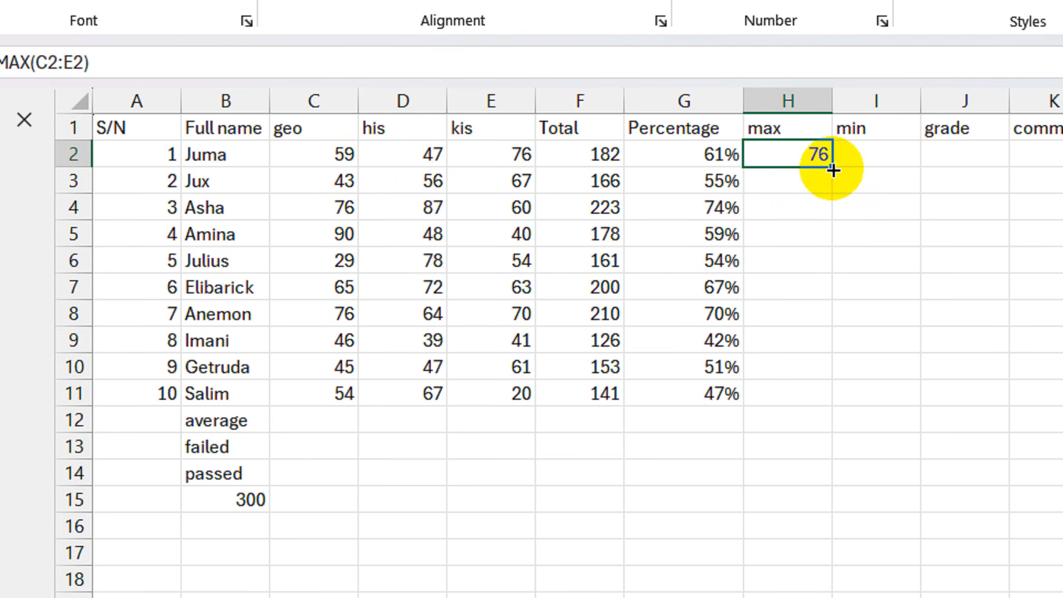
pyautogui.moveTo(833, 169); pyautogui.dragTo(842, 396)
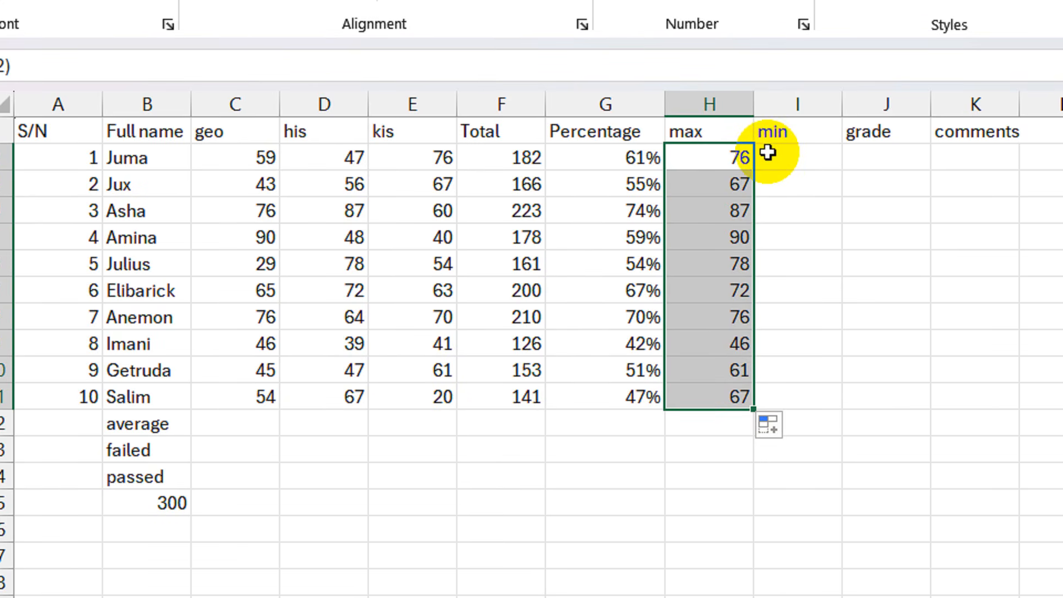
# - Enter the formula =MIN(C5:E5) in cell I5 to find the fourth student's lowest mark
pyautogui.click(781, 162)
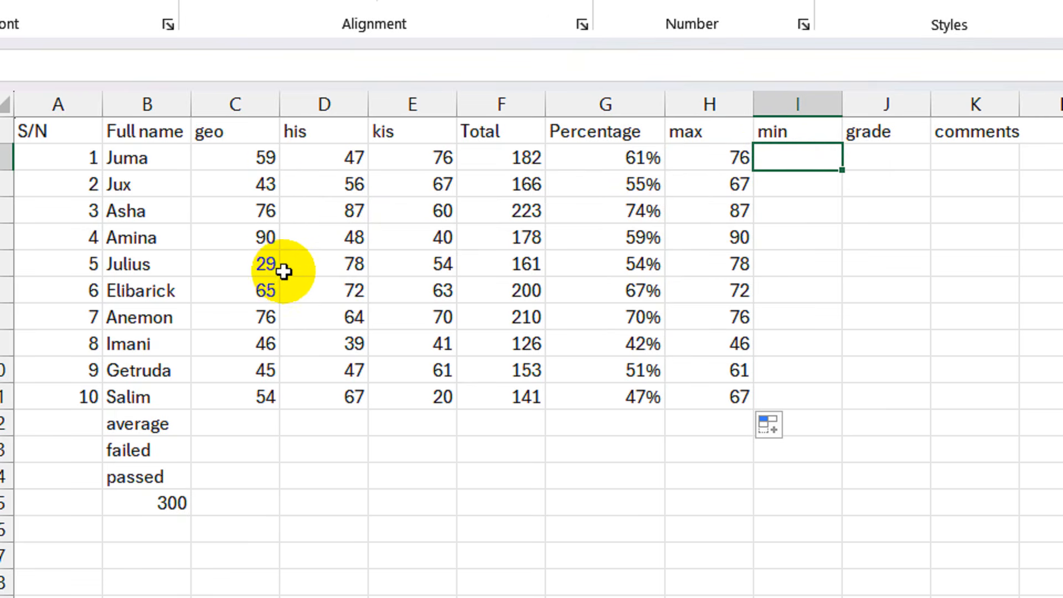
pyautogui.click(807, 238)
pyautogui.write('=min')
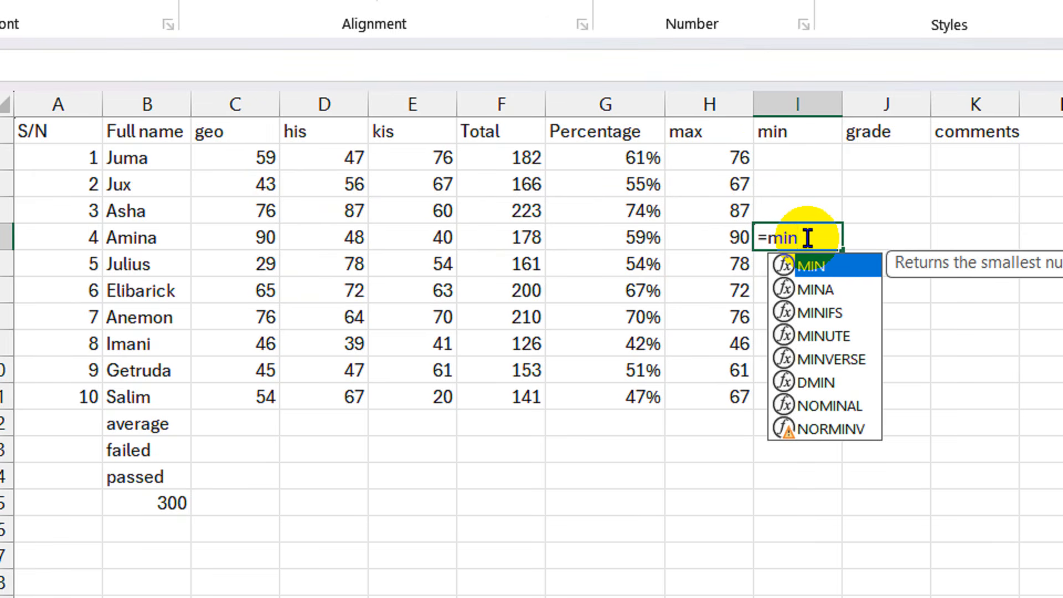
pyautogui.write('(')
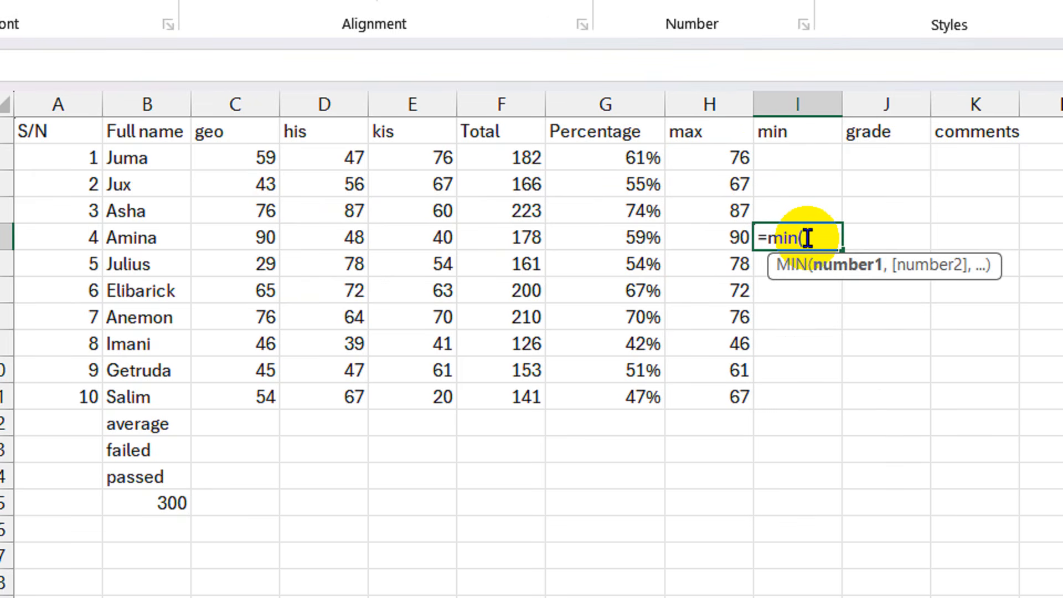
pyautogui.write('c5')
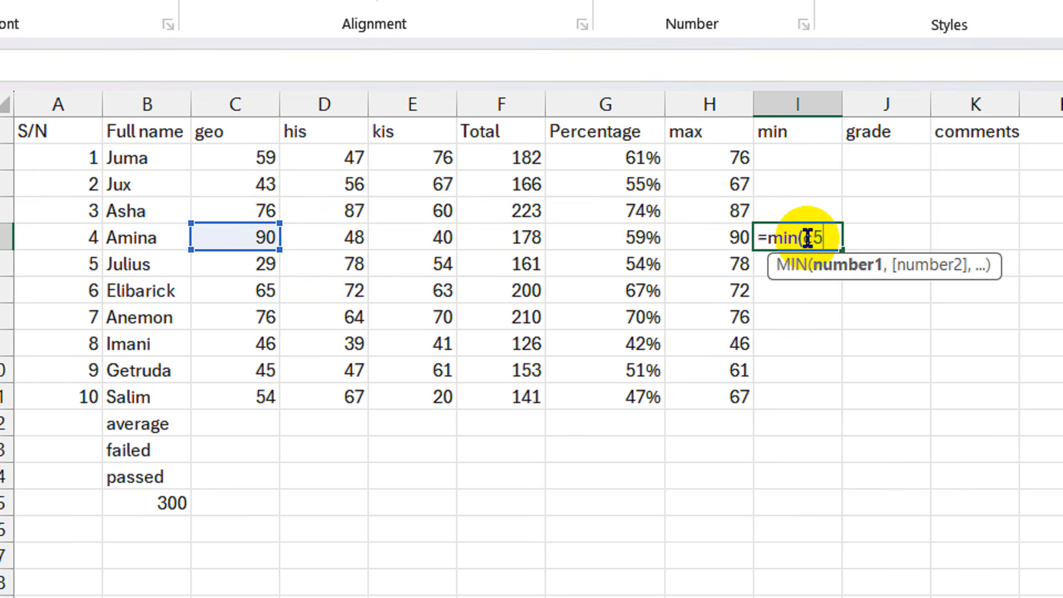
pyautogui.write(':e5')
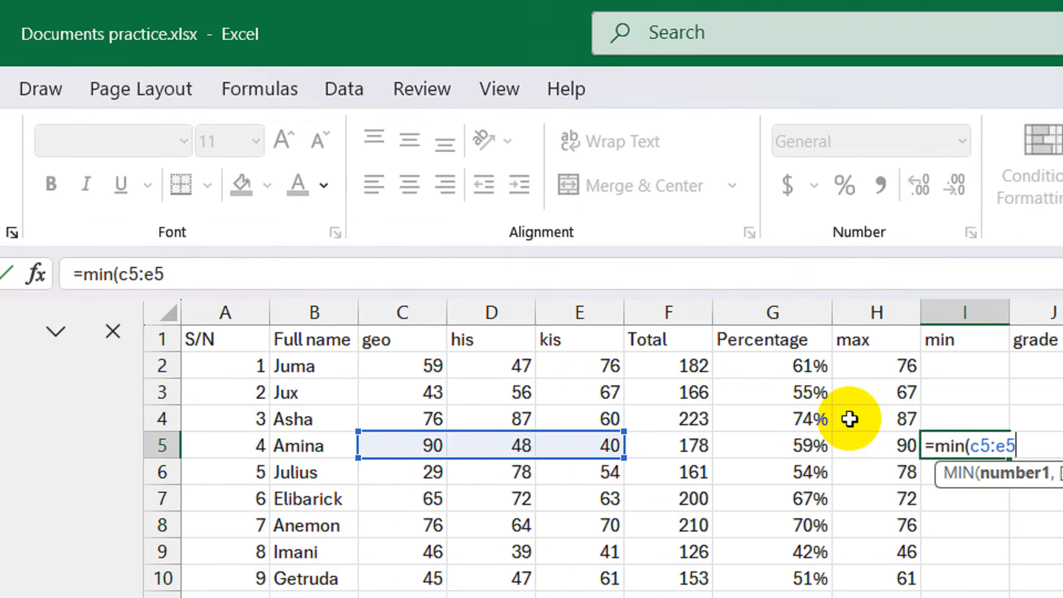
pyautogui.press('Return')
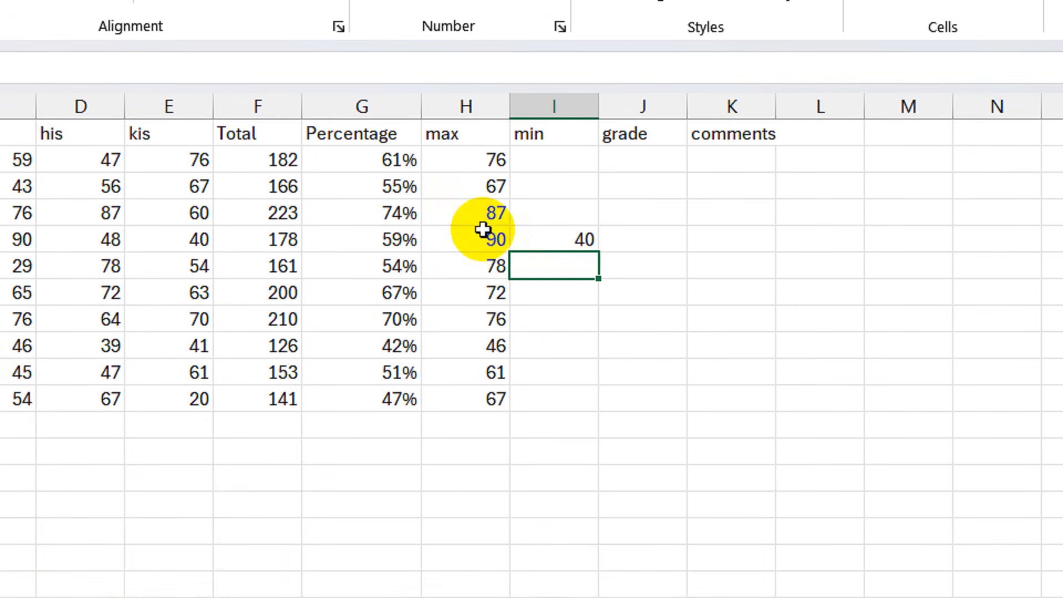
pyautogui.click(572, 232)
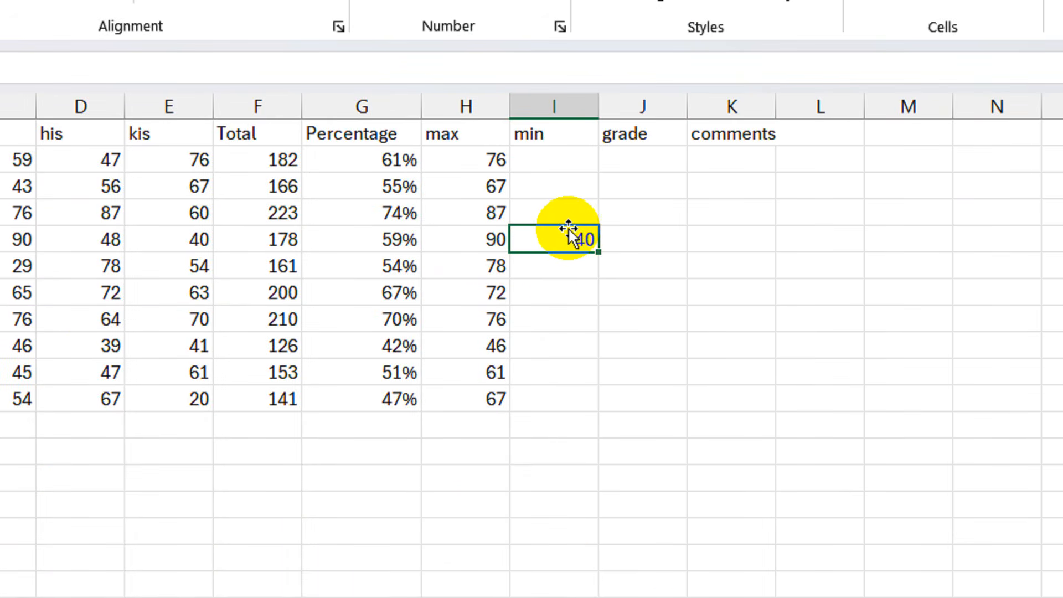
# - Start a MIN formula in cell I2 for the first student's lowest mark
pyautogui.click(552, 152)
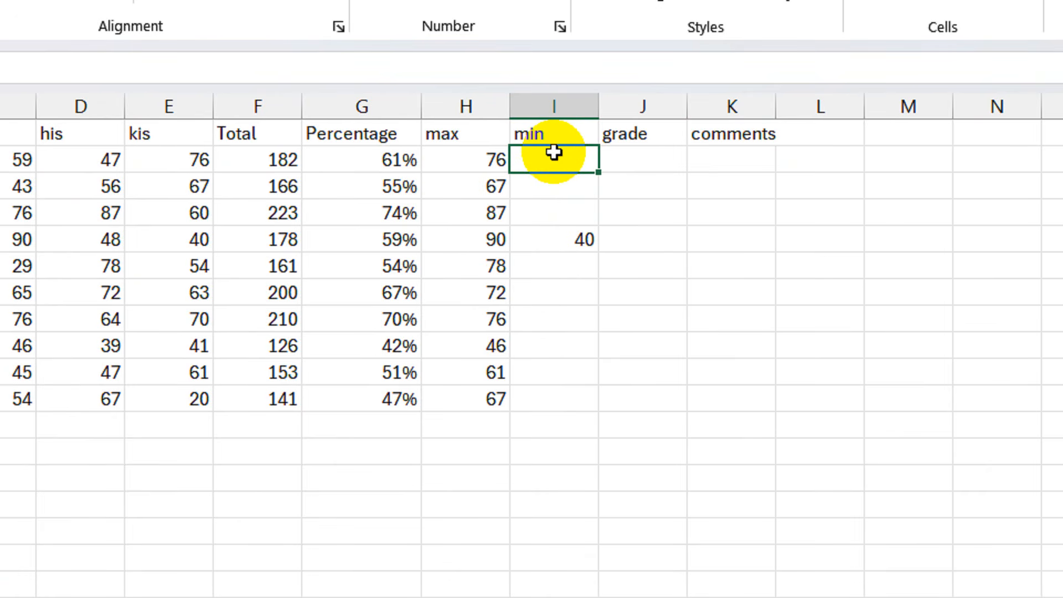
pyautogui.write('=')
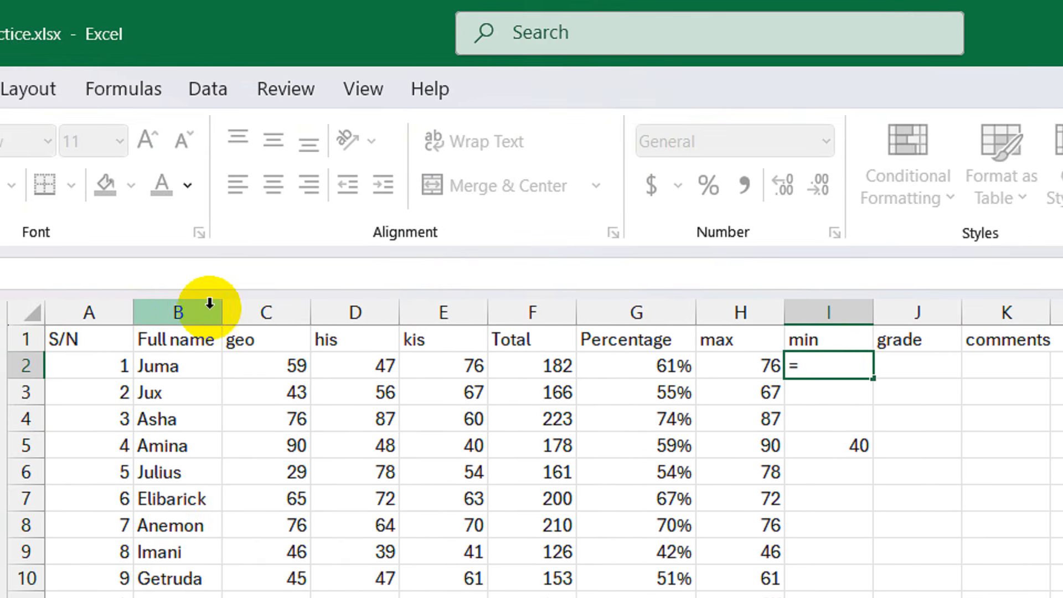
pyautogui.write('min')
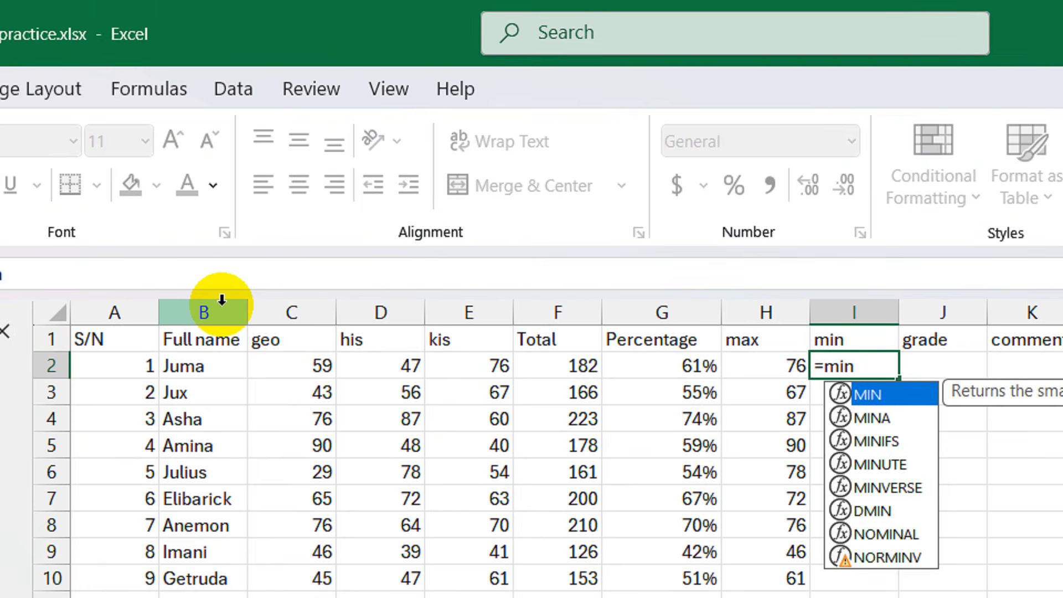
pyautogui.write('(')
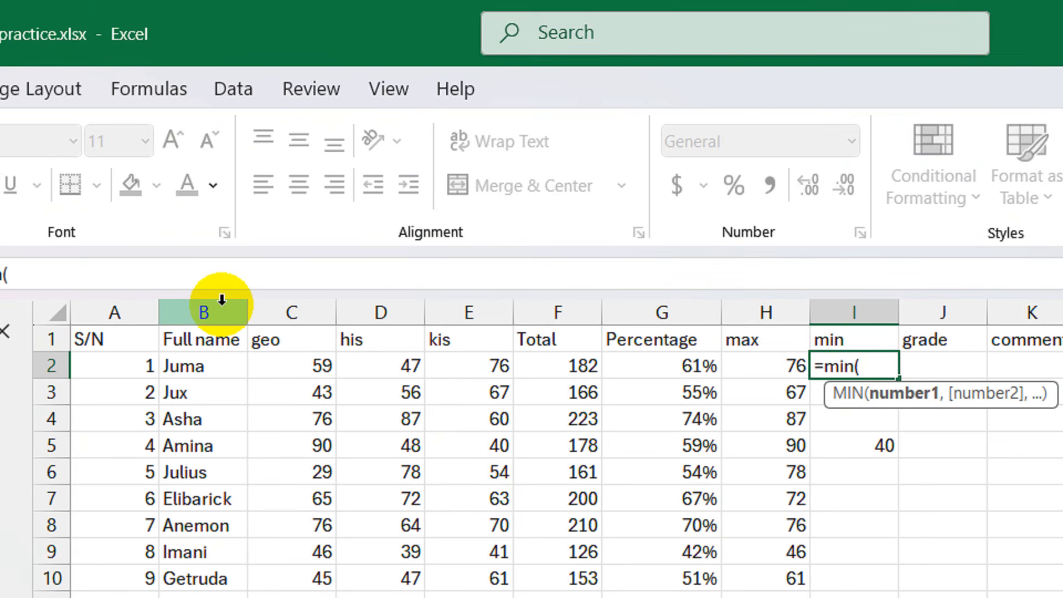
pyautogui.write('g')
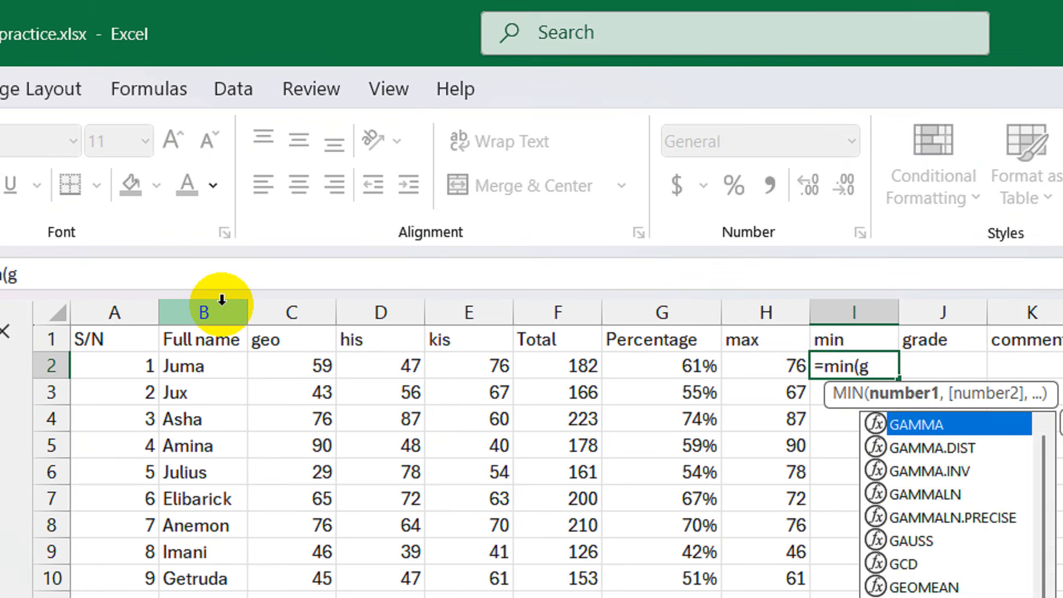
pyautogui.write('e')
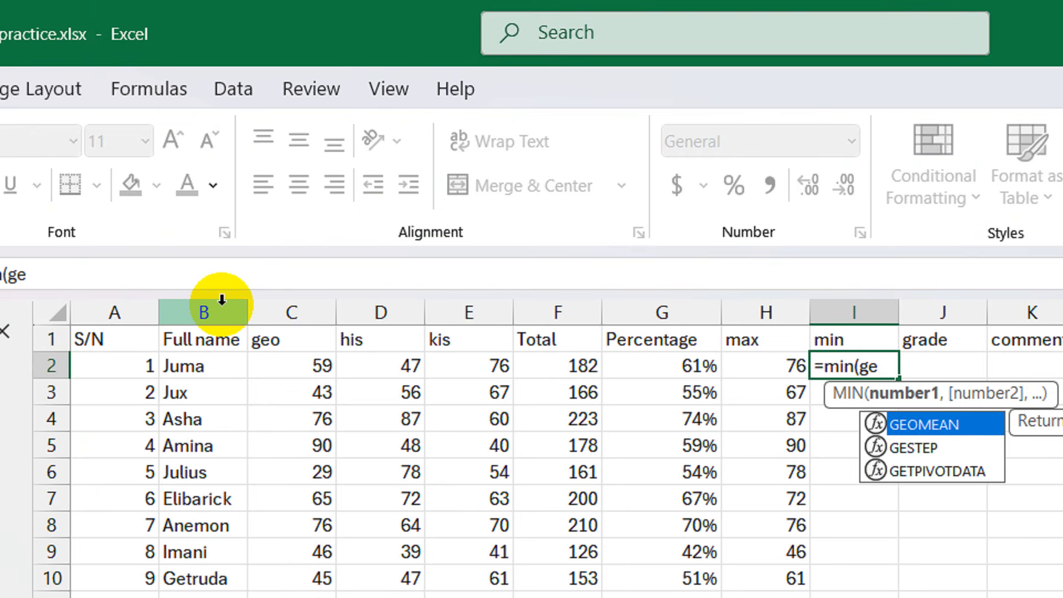
pyautogui.write('o')
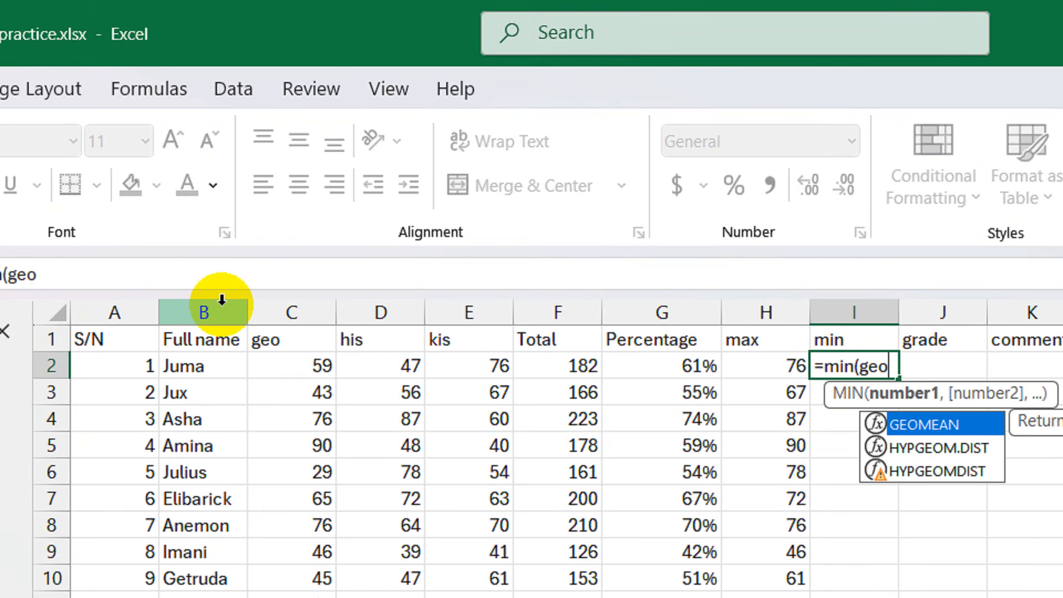
pyautogui.press('BackSpace')
pyautogui.press('BackSpace')
pyautogui.press('BackSpace')
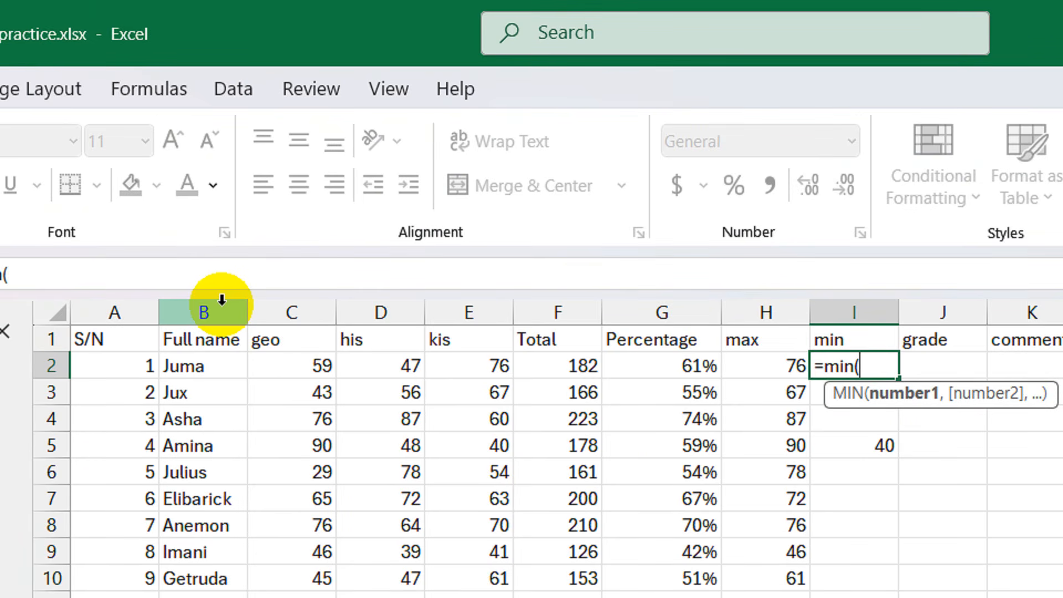
# - Complete the formula in I2 with the range C2:E2, making it =MIN(C2:E2)
pyautogui.write('c')
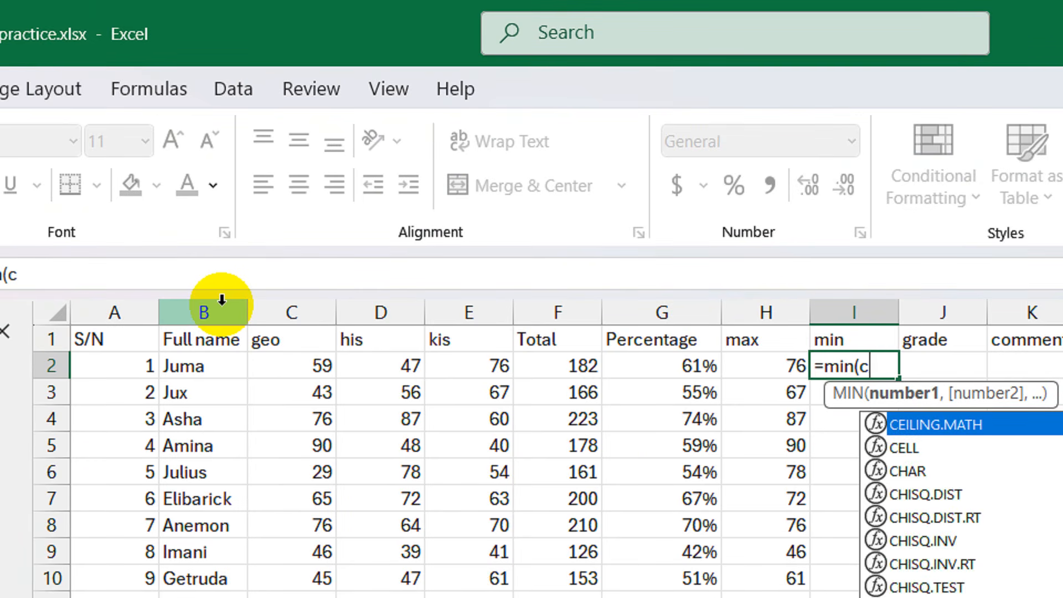
pyautogui.write('2')
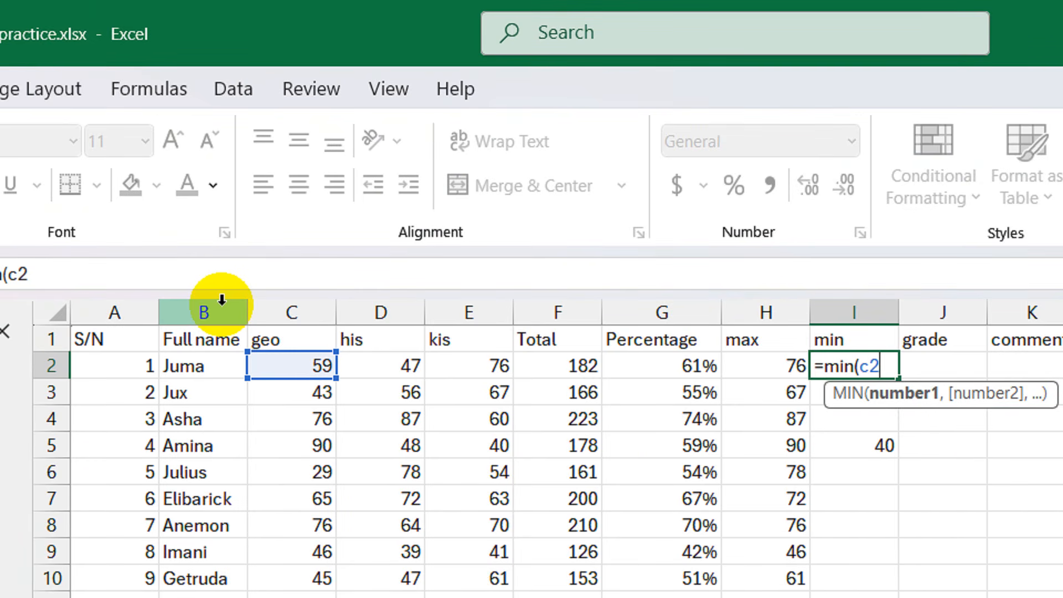
pyautogui.write(':e2')
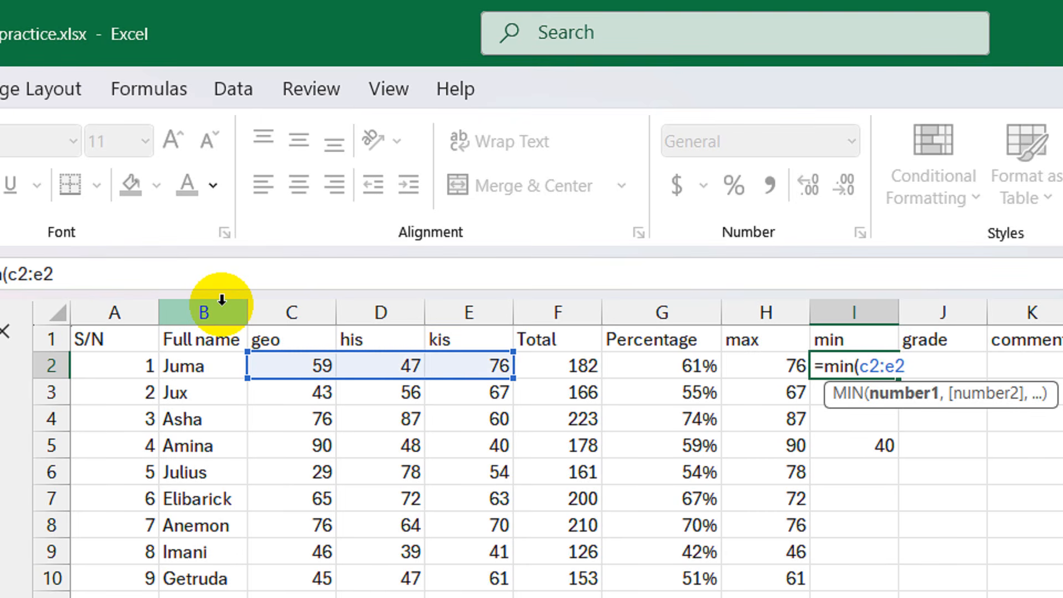
pyautogui.write(')')
pyautogui.press('Return')
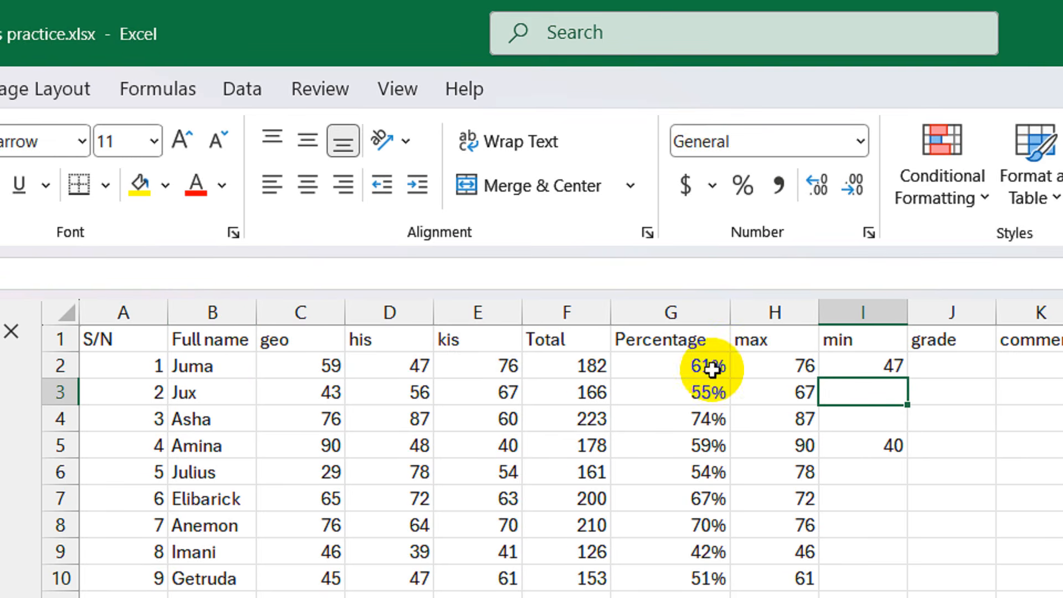
# - Copy the =MIN(C2:E2) formula from I2 down through I11 to find every student's lowest mark
pyautogui.click(842, 363)
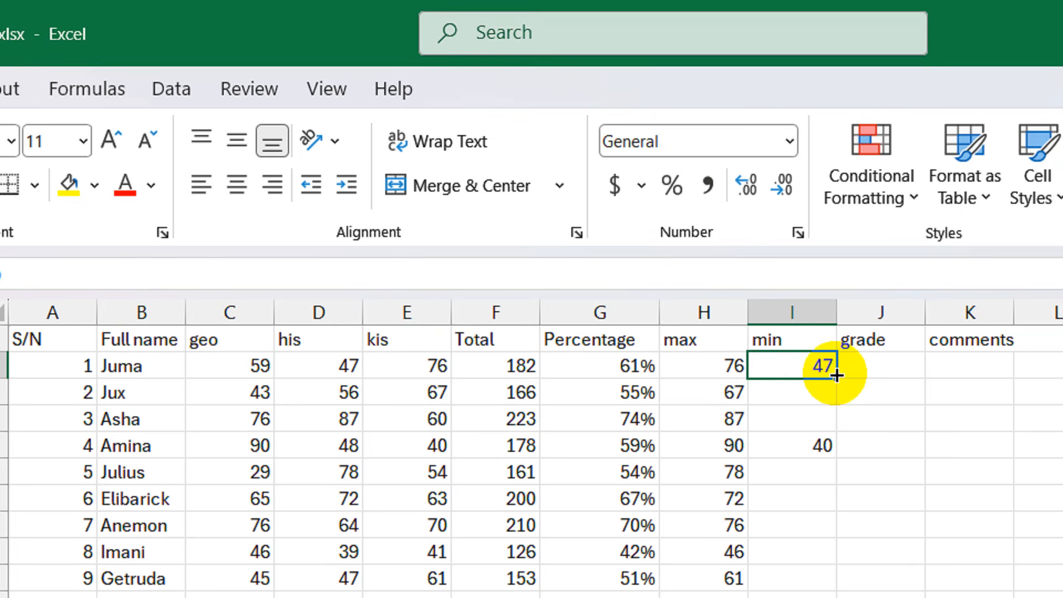
pyautogui.moveTo(837, 376); pyautogui.dragTo(804, 596)
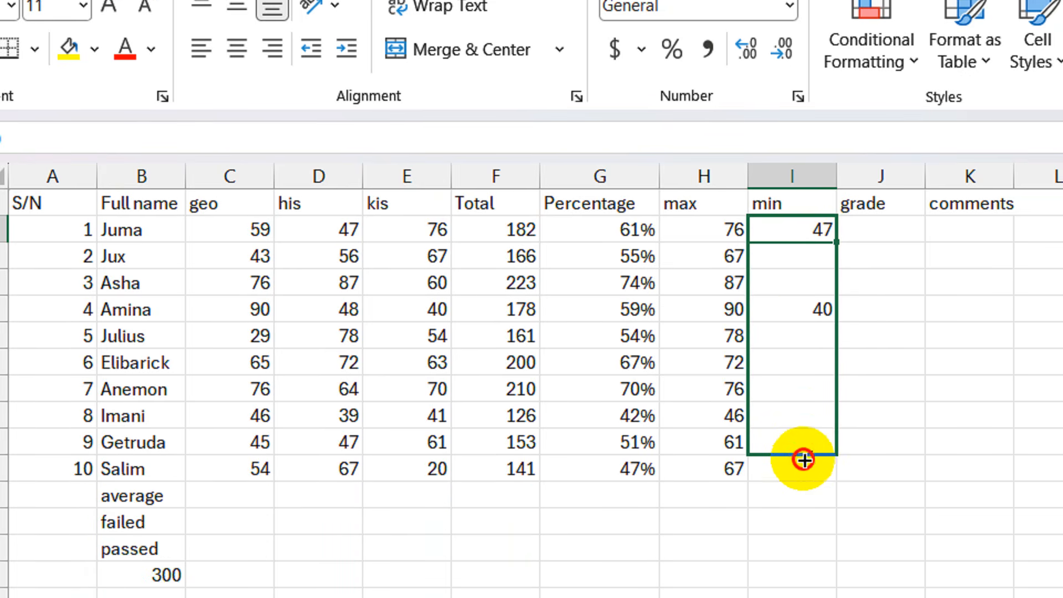
pyautogui.moveTo(804, 460); pyautogui.dragTo(815, 471)
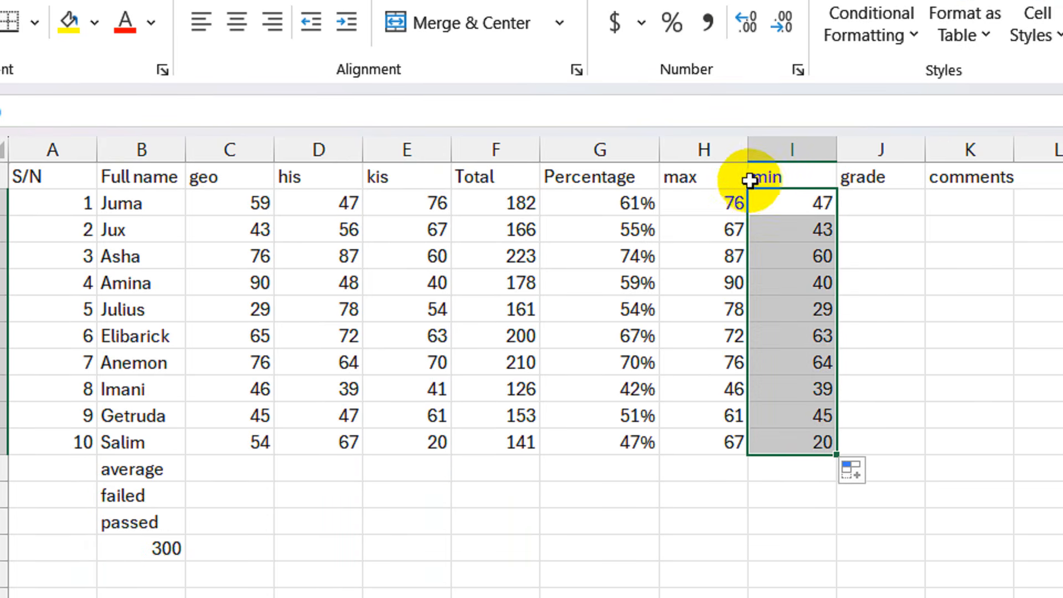
# - Start an IF formula in grade cell J2 that returns "A" when G2>=80%
pyautogui.click(896, 200)
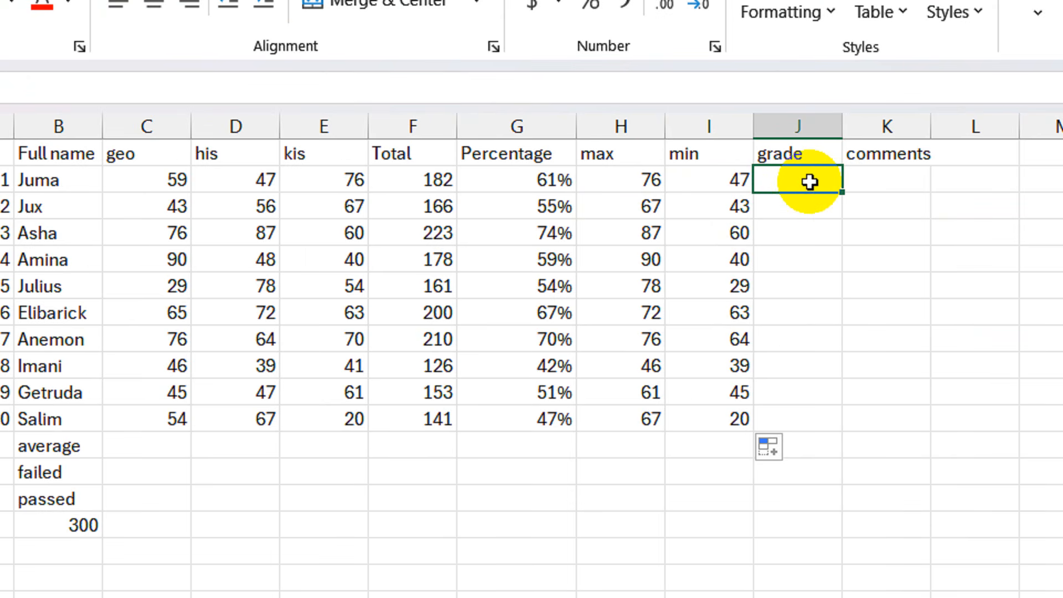
pyautogui.write('=')
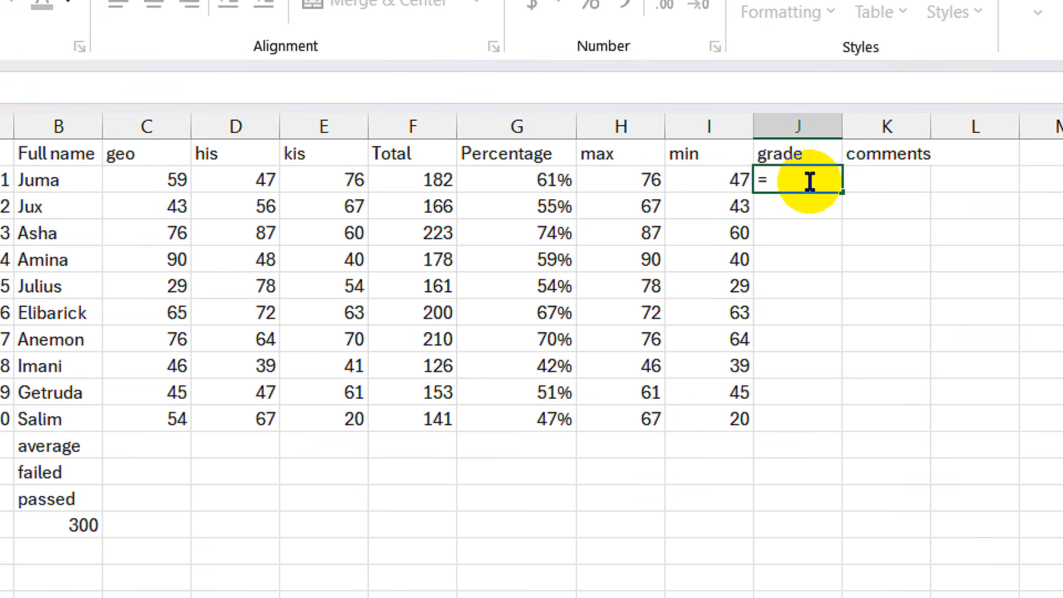
pyautogui.write('i')
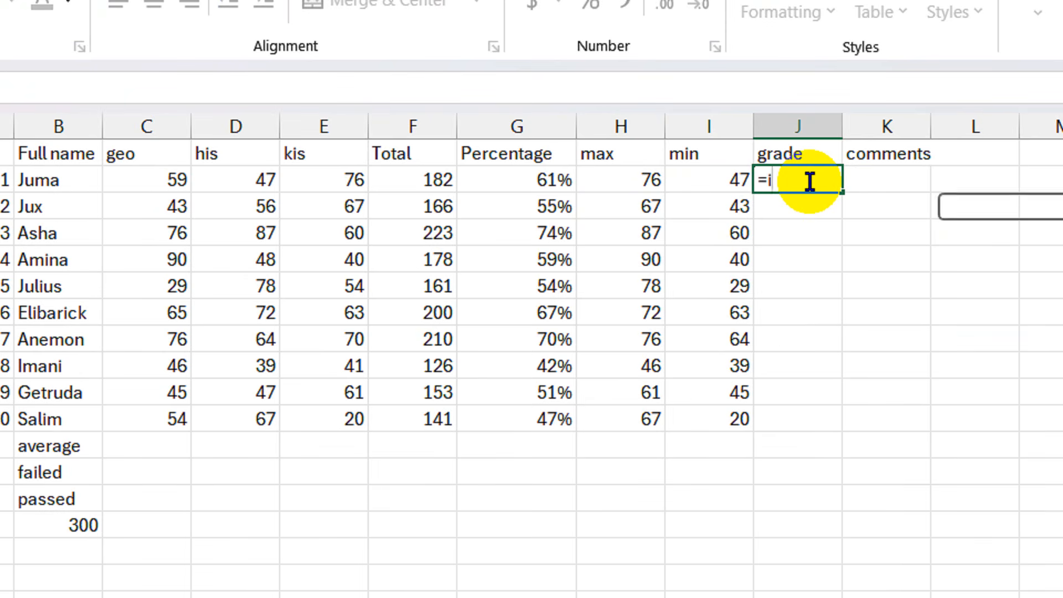
pyautogui.write('f(')
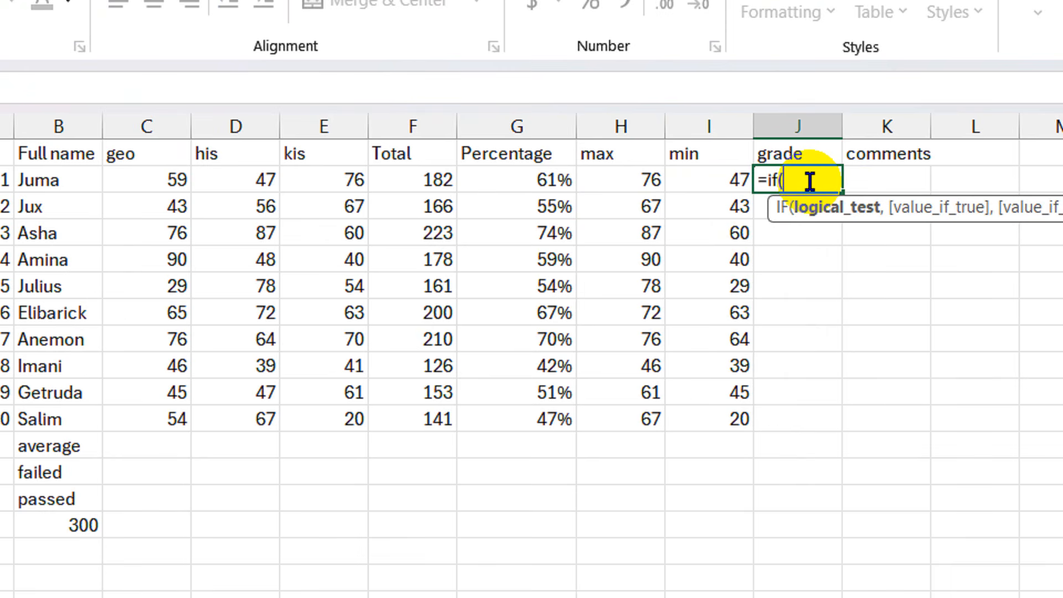
pyautogui.write('g2')
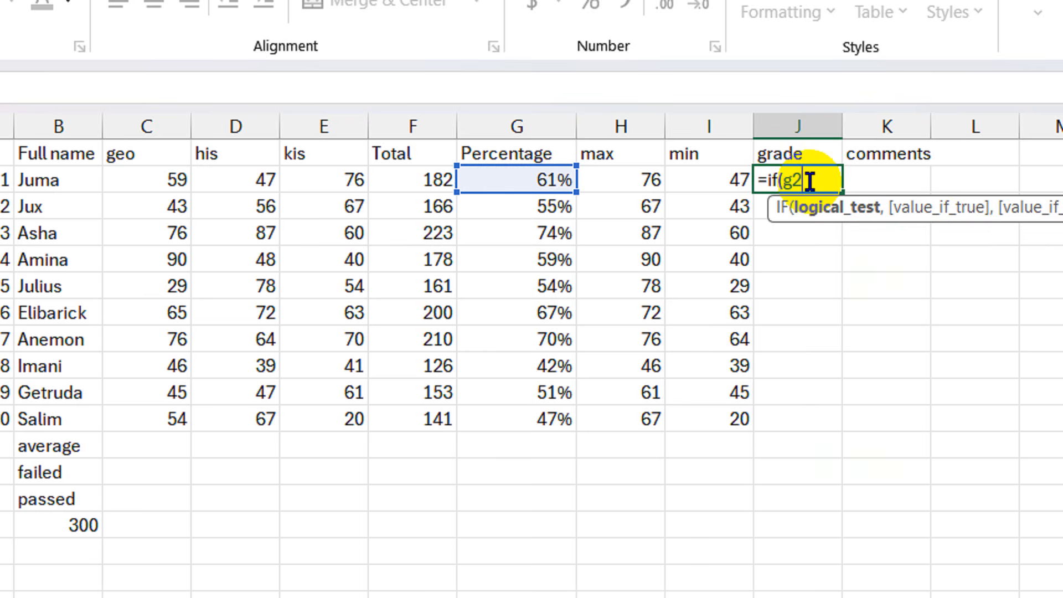
pyautogui.write('>=')
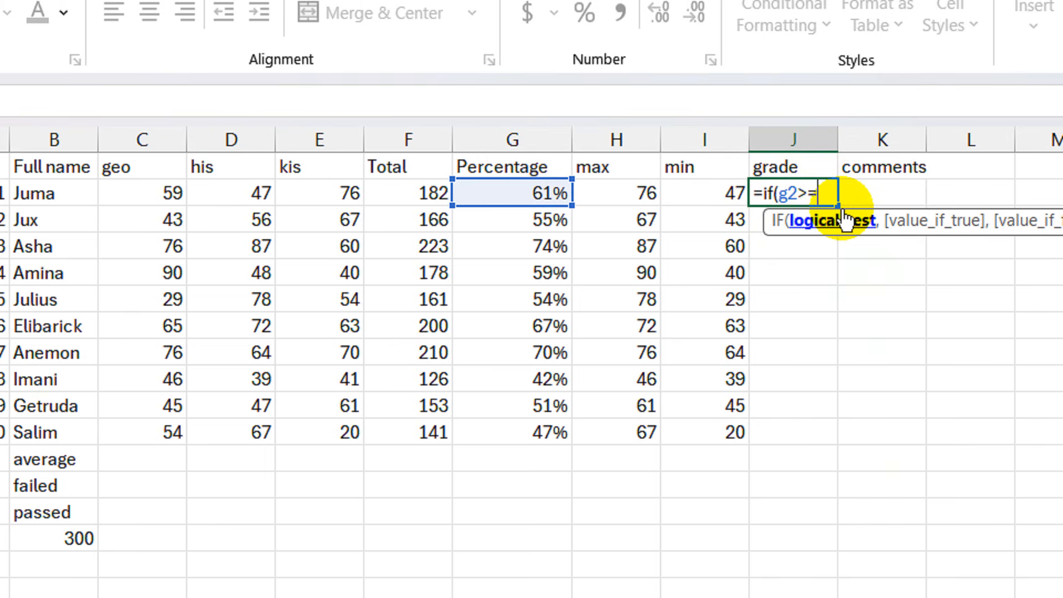
pyautogui.write('80%,')
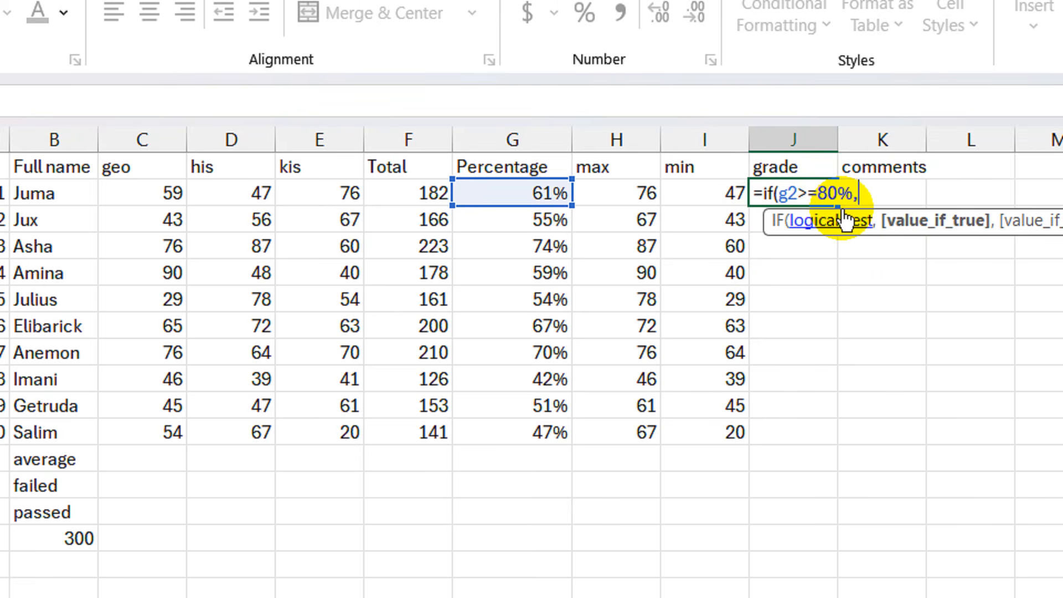
pyautogui.write('"')
pyautogui.write('A",')
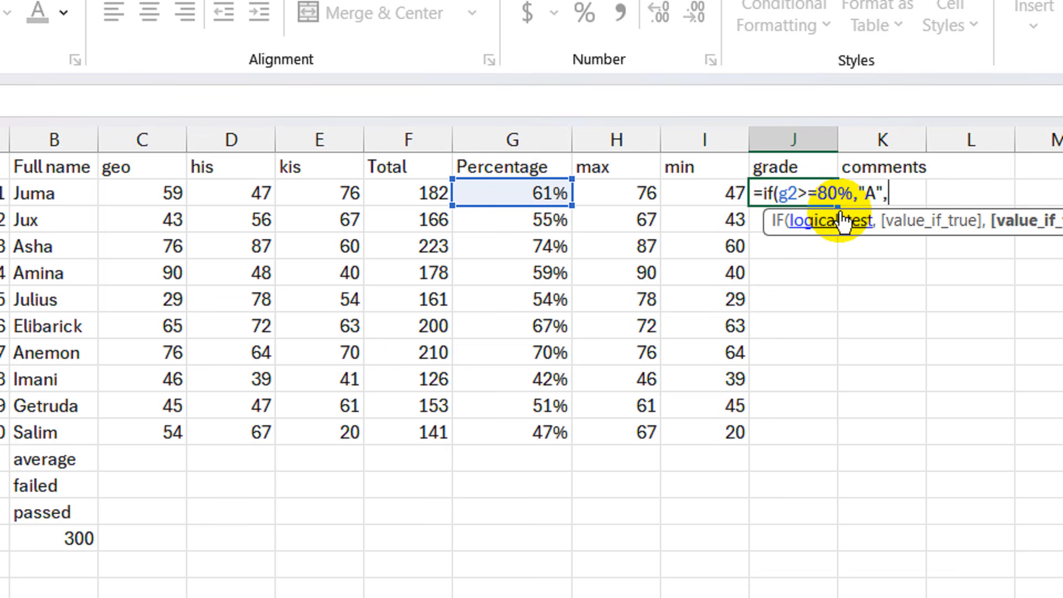
# - Nest a second IF in the J2 grade formula that returns "B" when G2>=60%
pyautogui.write(' if')
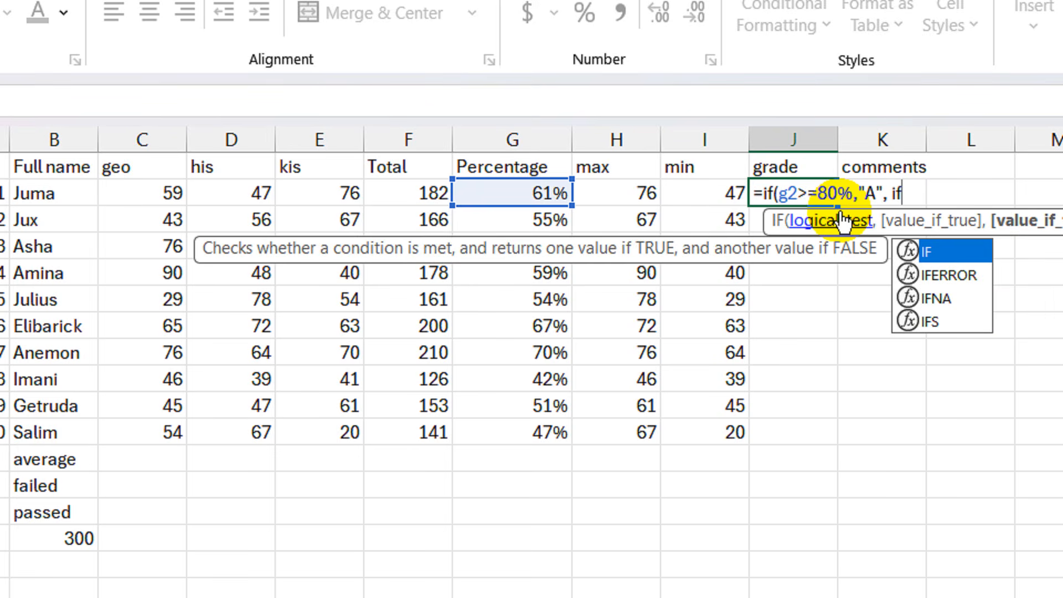
pyautogui.write('(')
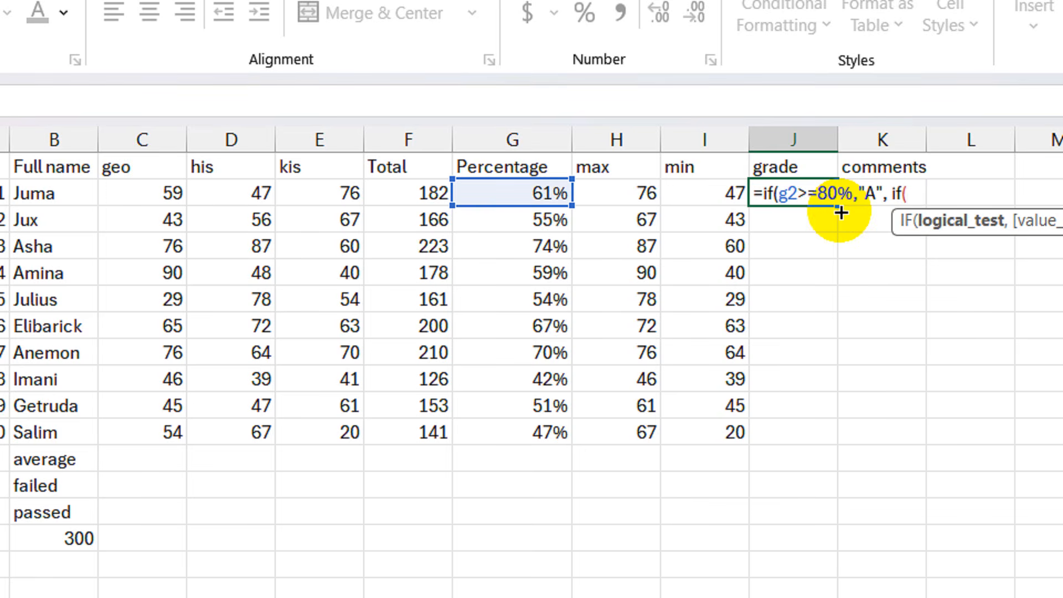
pyautogui.write('g2')
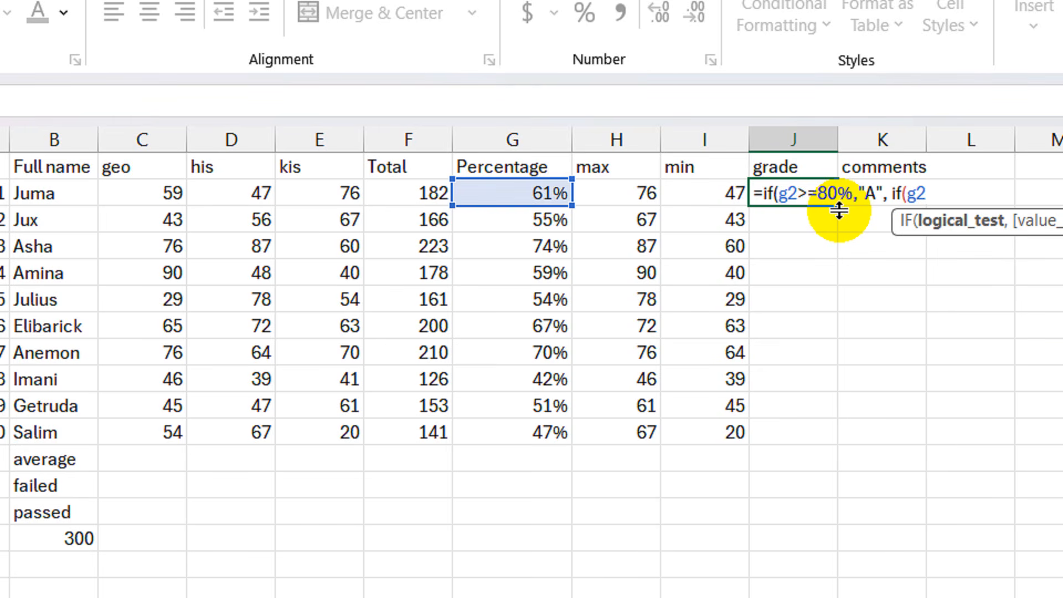
pyautogui.write('>=60')
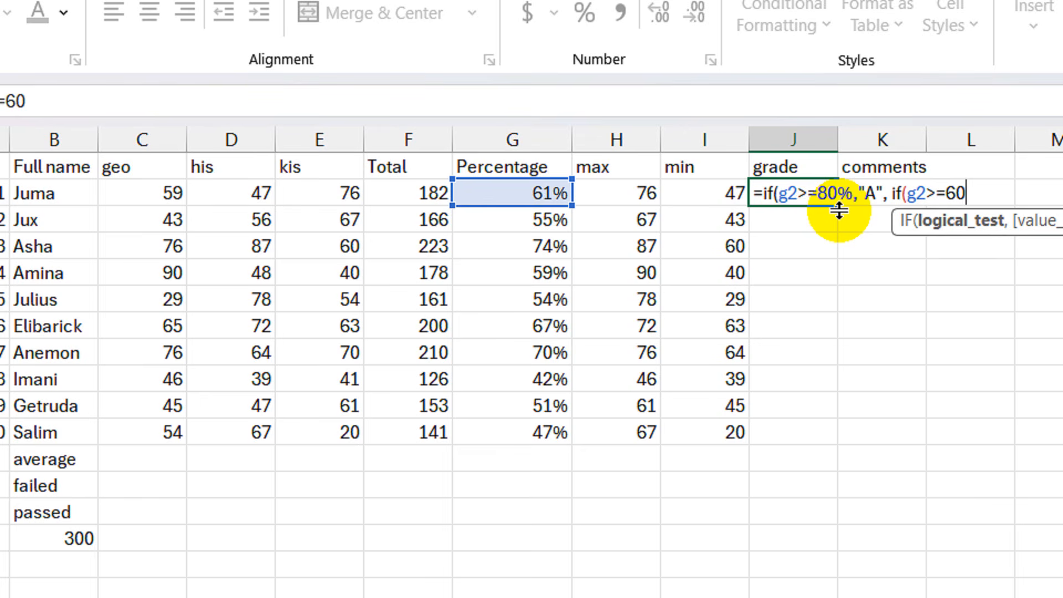
pyautogui.write('%,')
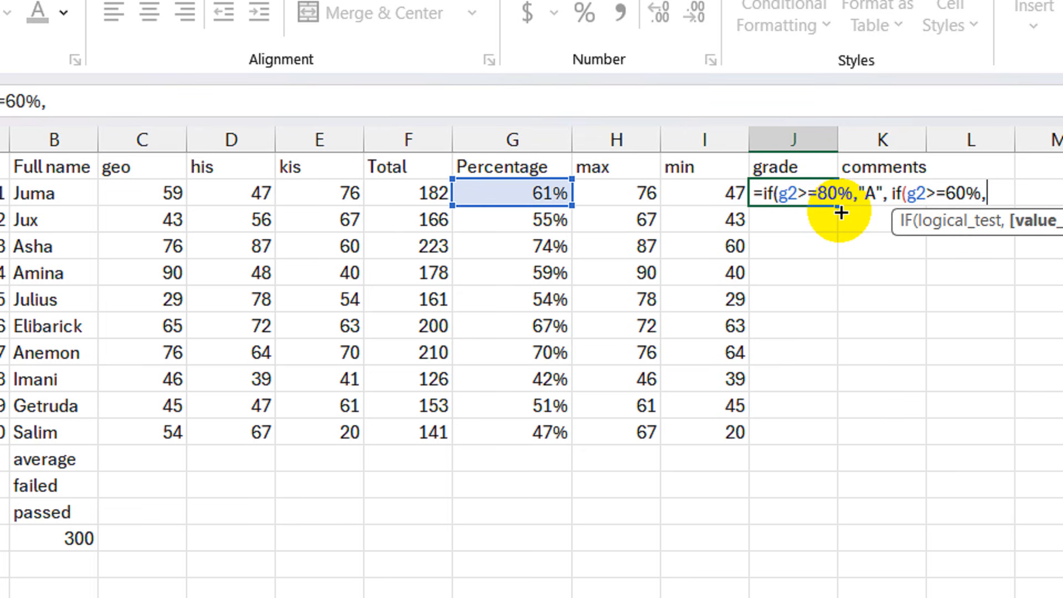
pyautogui.write('"B",')
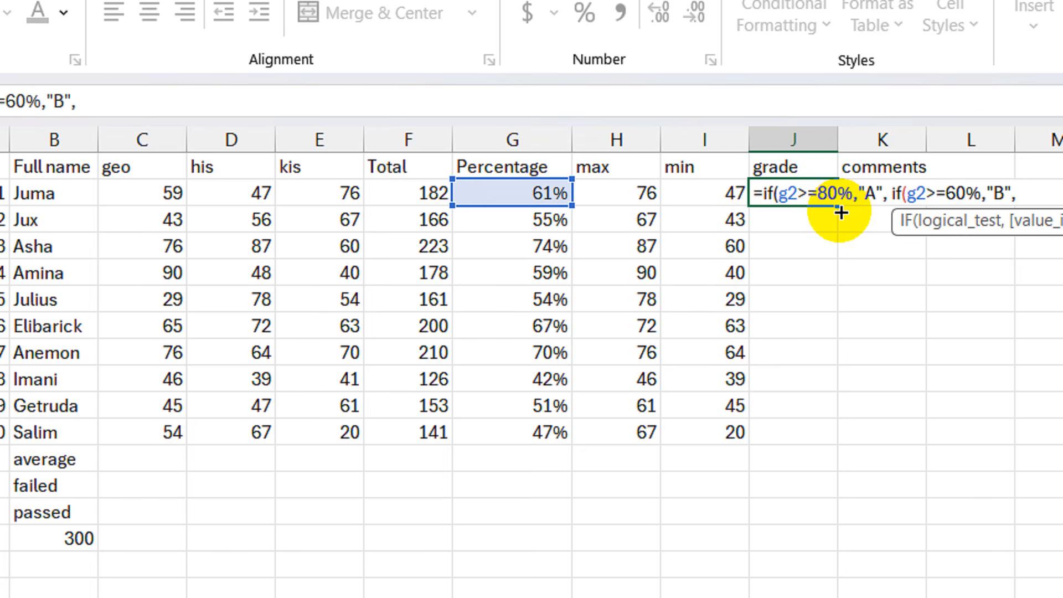
# - Nest a third IF in the J2 grade formula that returns "C" when G2>=40
pyautogui.write(' if(')
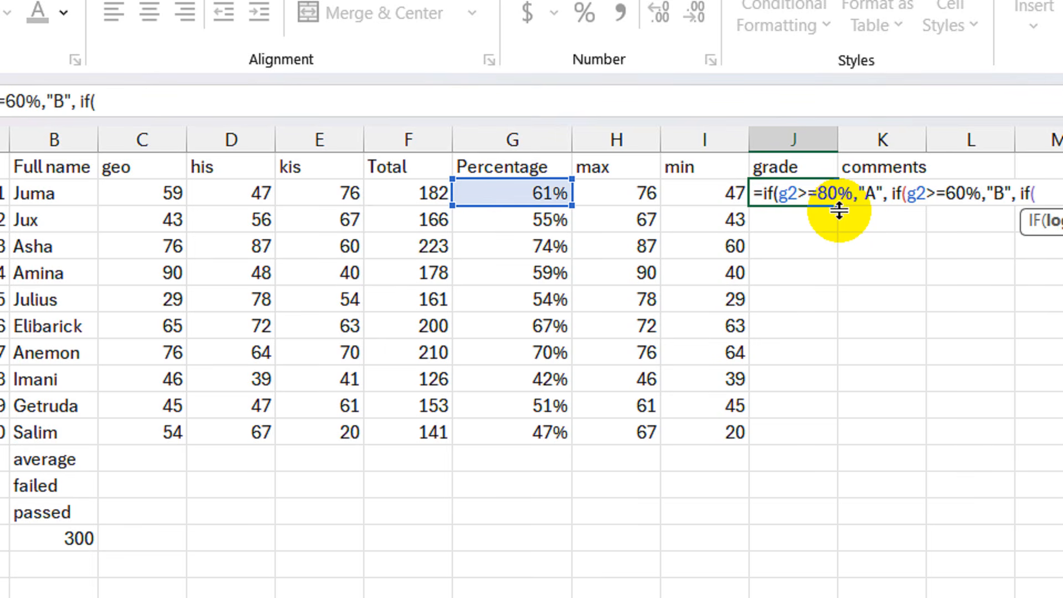
pyautogui.write('g2')
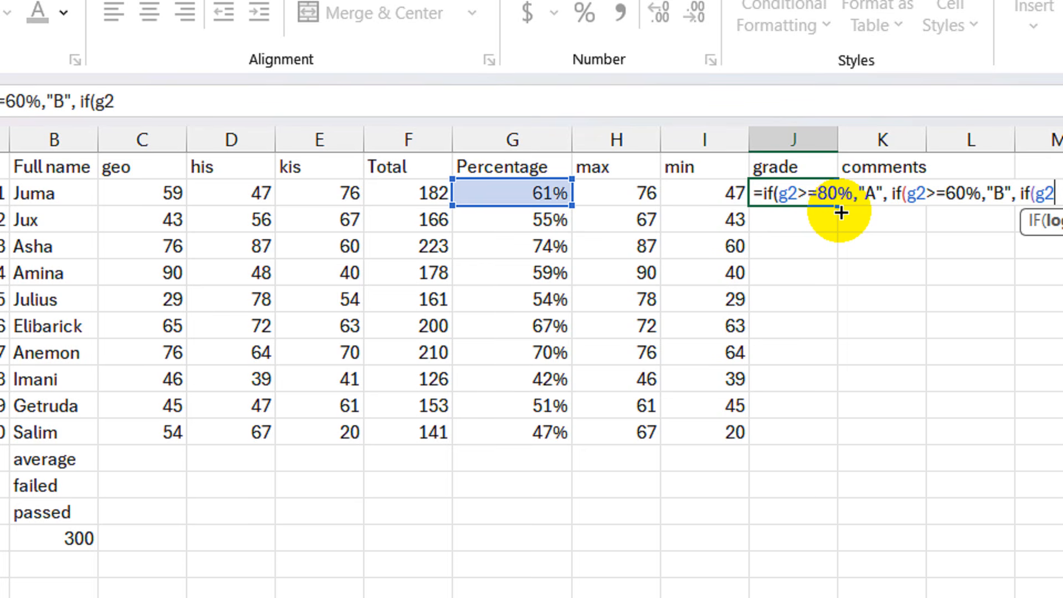
pyautogui.write('>=')
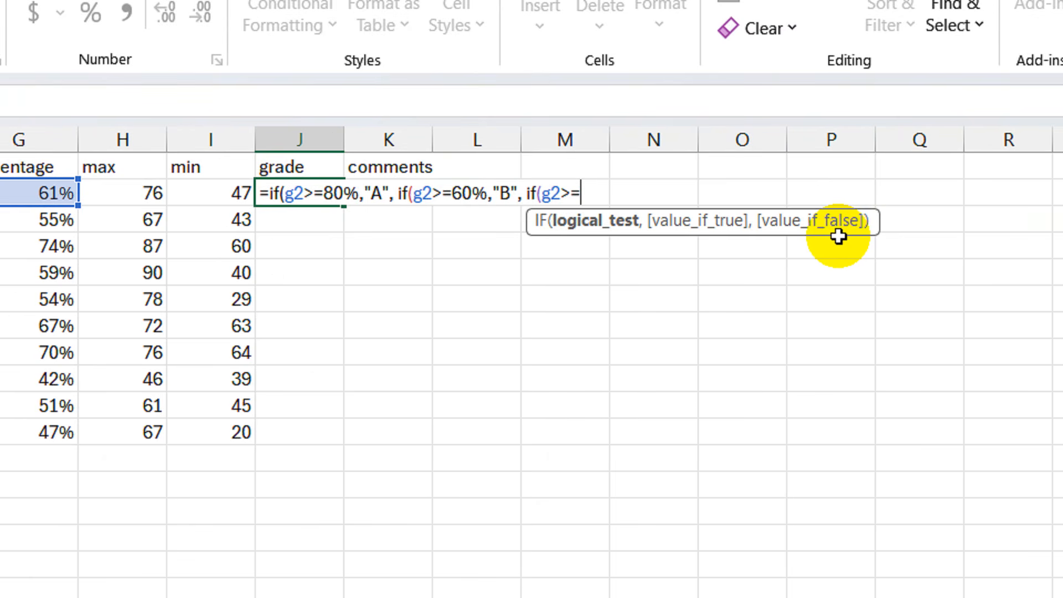
pyautogui.write('40,"')
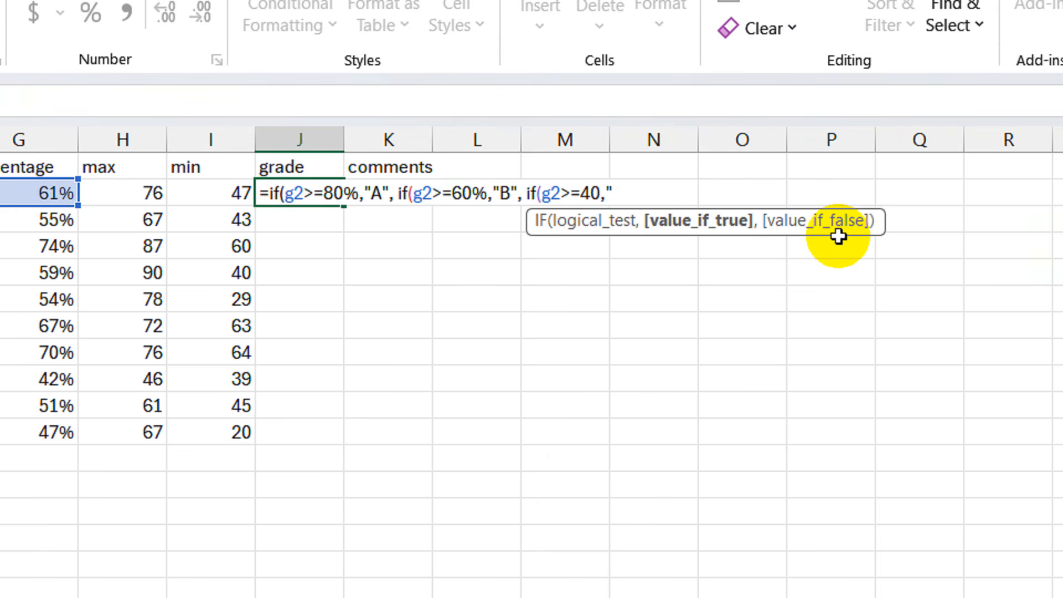
pyautogui.write('C", ')
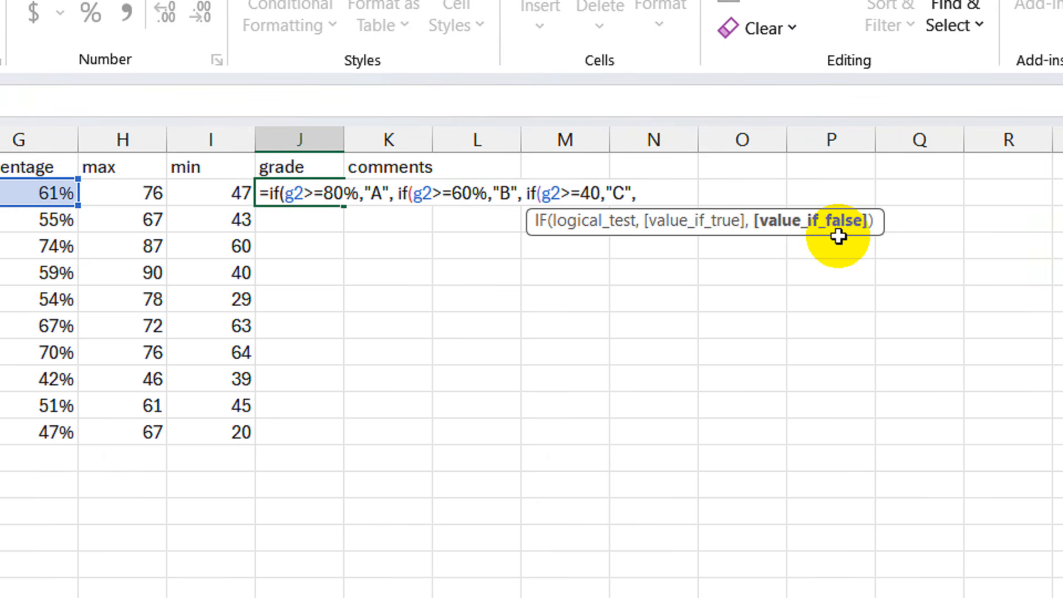
# - Nest a fourth IF returning "D" when G2>=20 and otherwise "F", and complete the grade formula in J2
pyautogui.write('if')
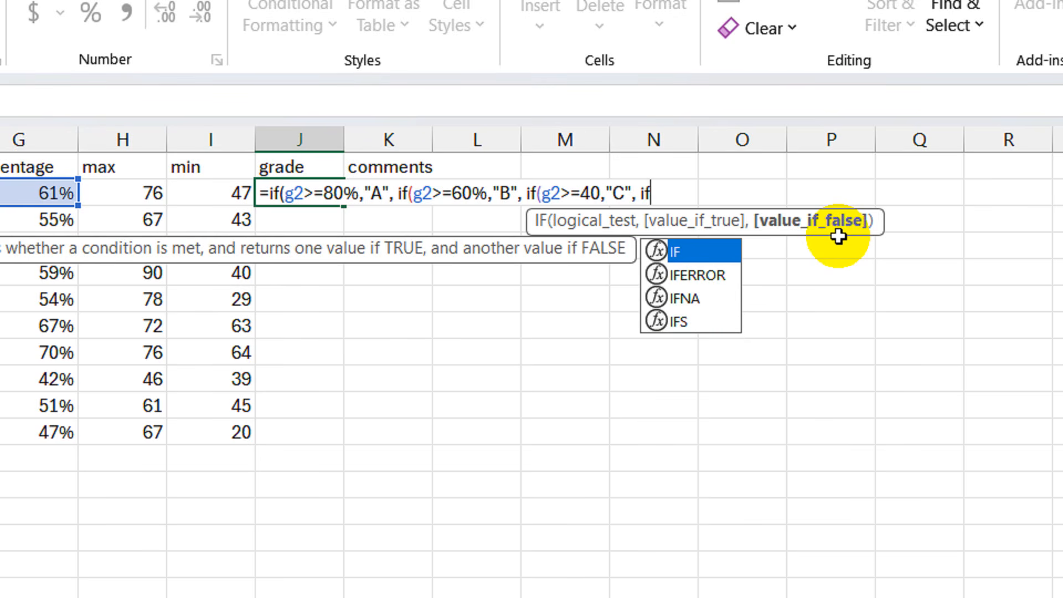
pyautogui.write('(g2')
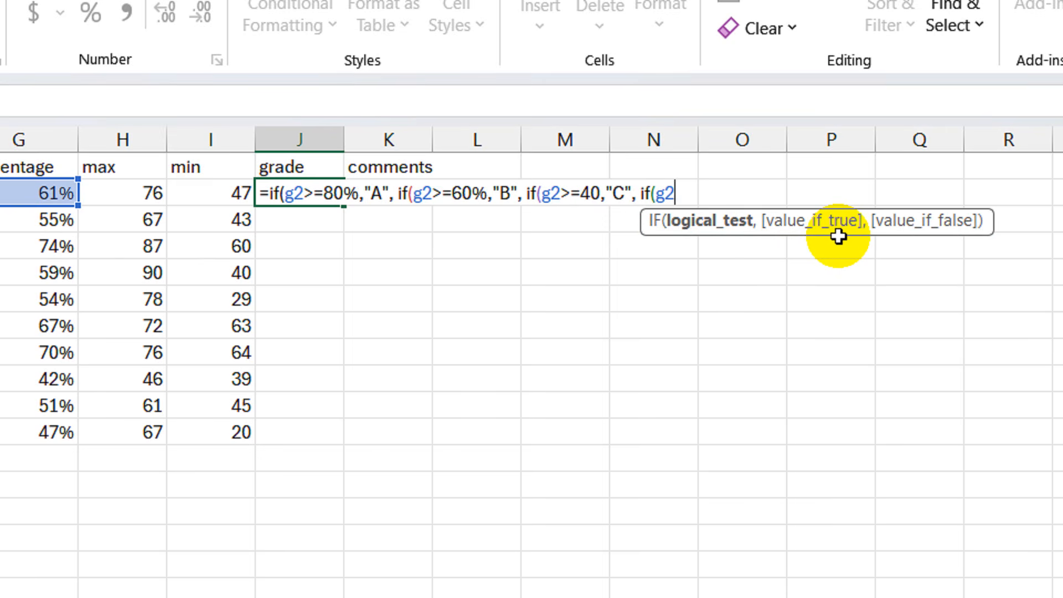
pyautogui.write('>=20,"')
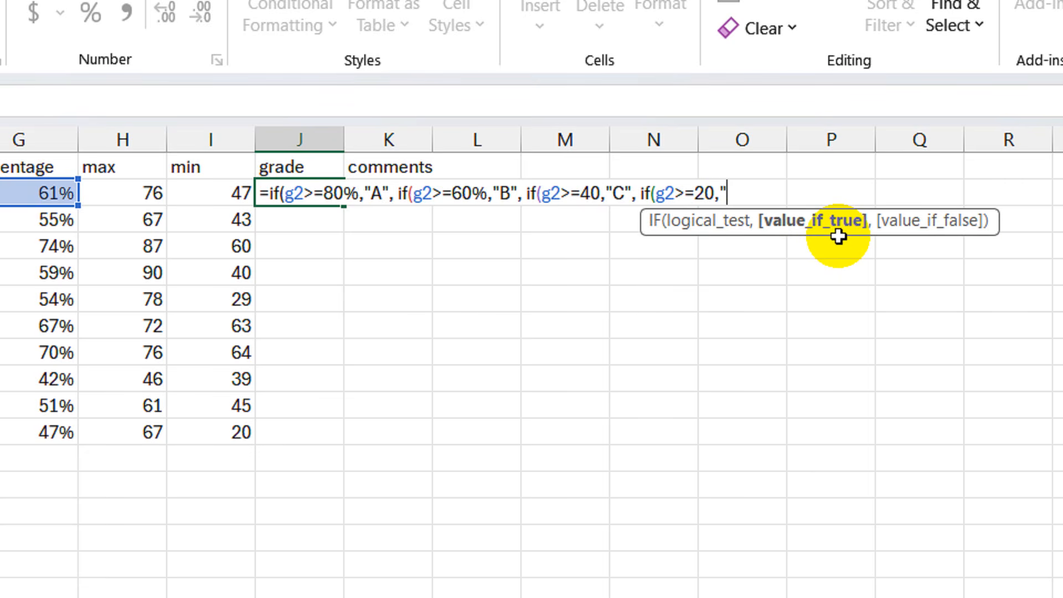
pyautogui.write('D",')
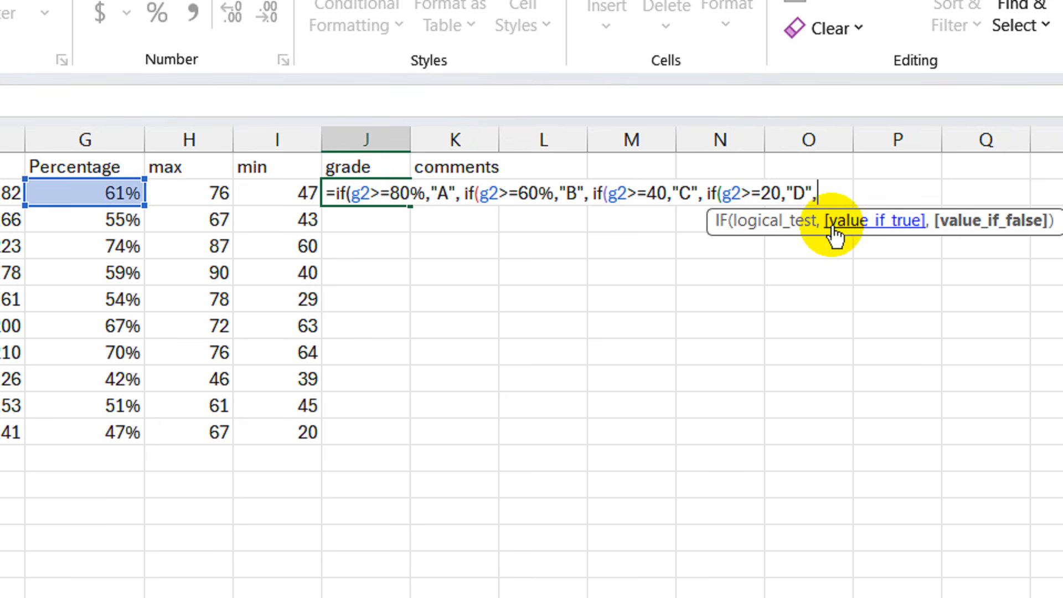
pyautogui.write('"F')
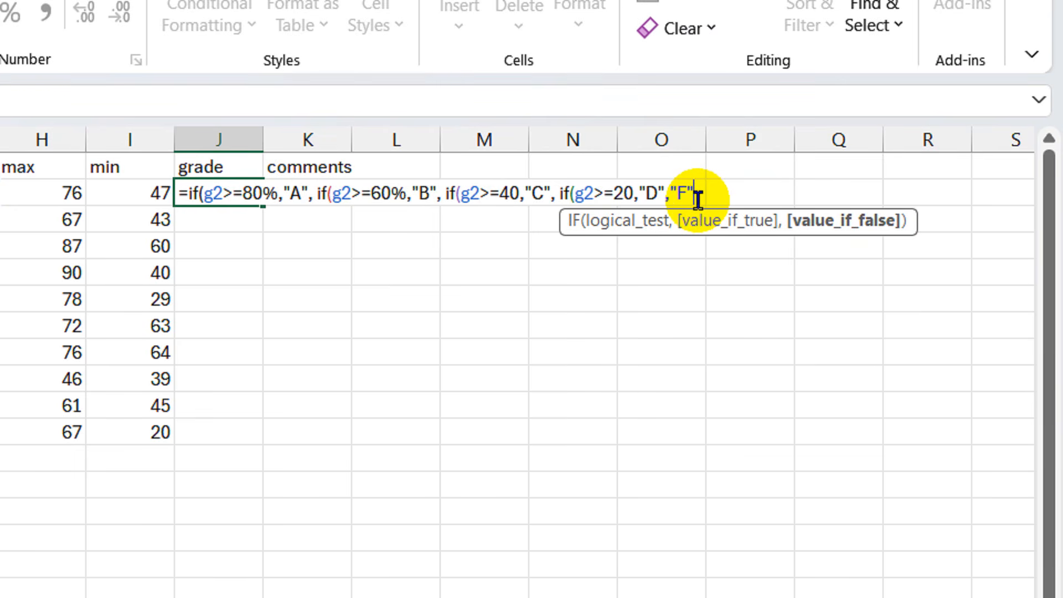
pyautogui.write(')))')
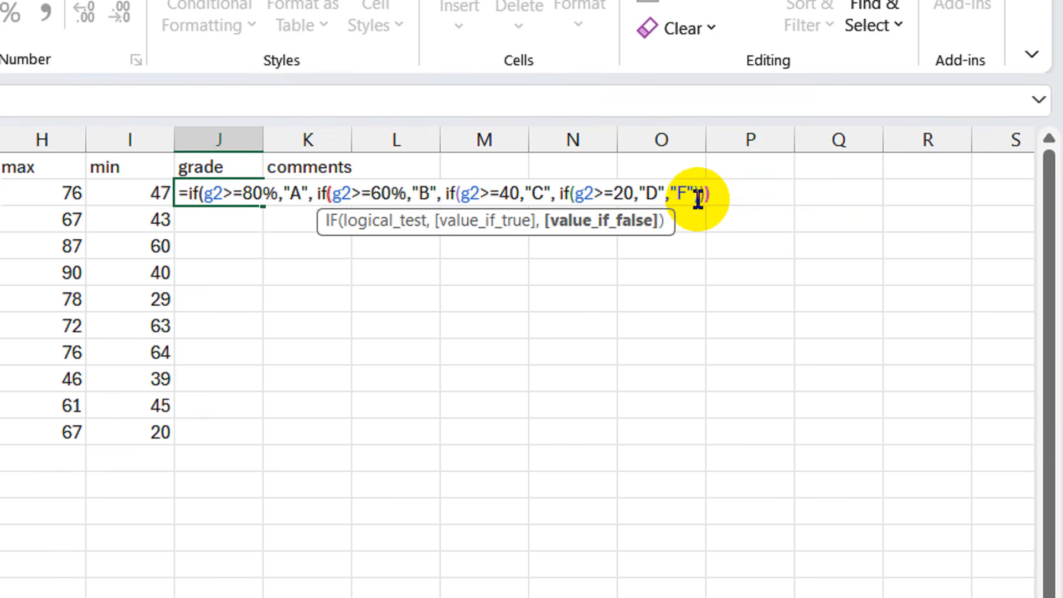
pyautogui.write(')')
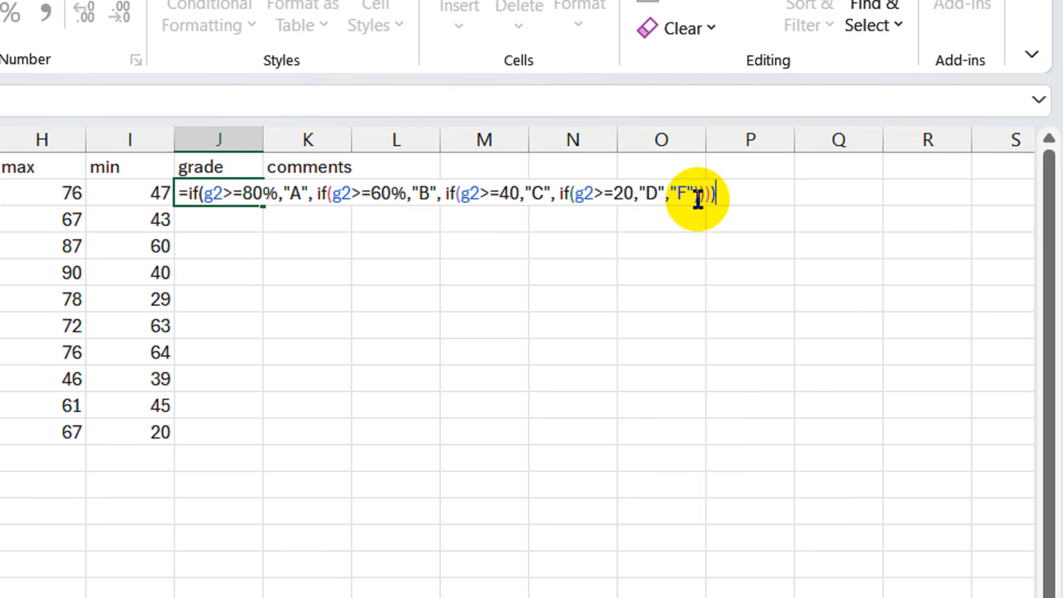
pyautogui.press('Return')
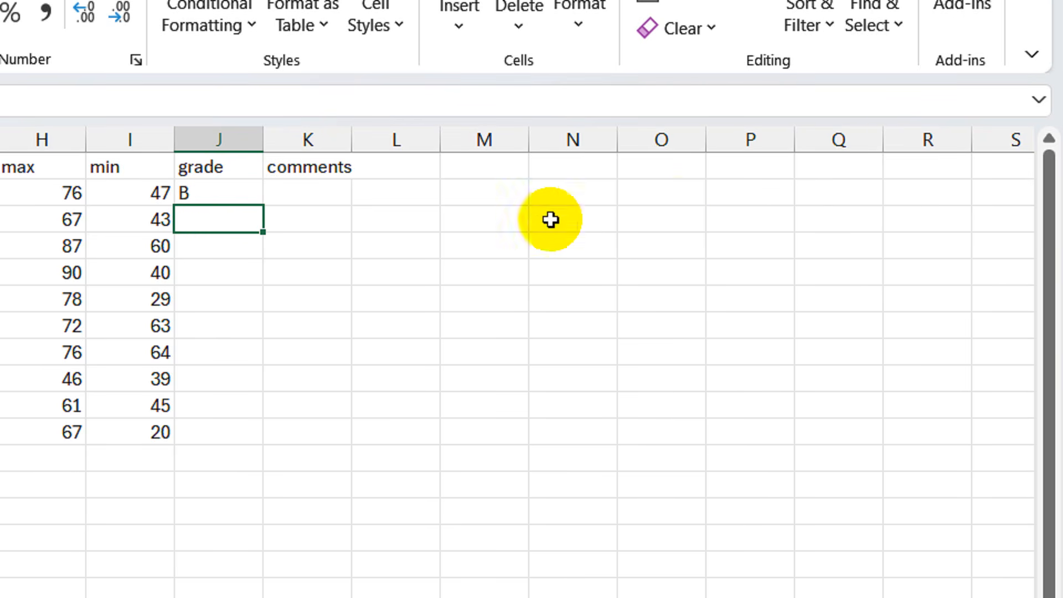
# - Copy the nested IF grade formula from J2 down through J11
pyautogui.click(247, 188)
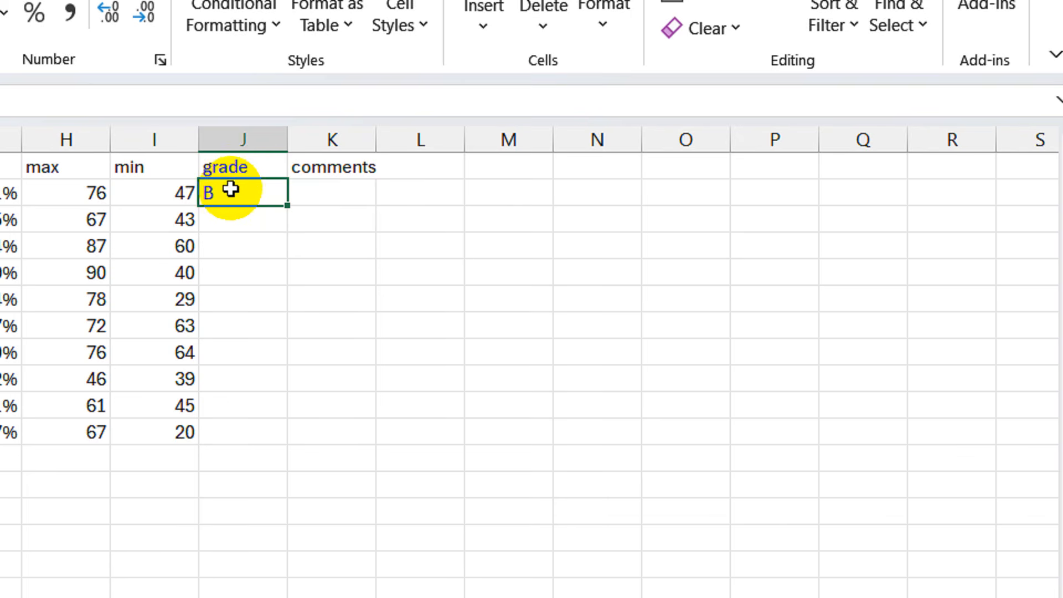
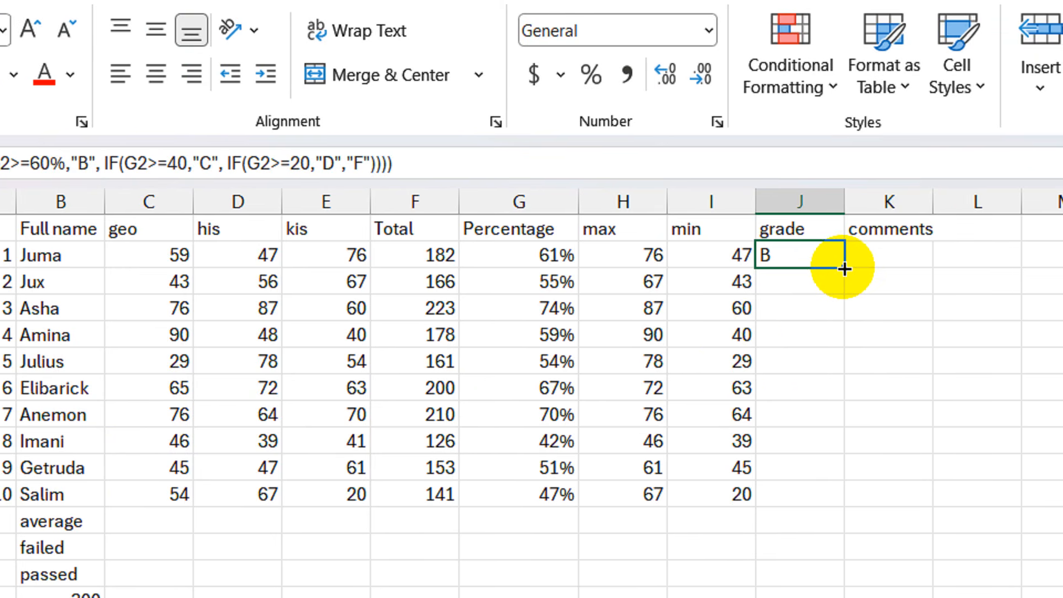
pyautogui.moveTo(844, 269); pyautogui.dragTo(811, 463)
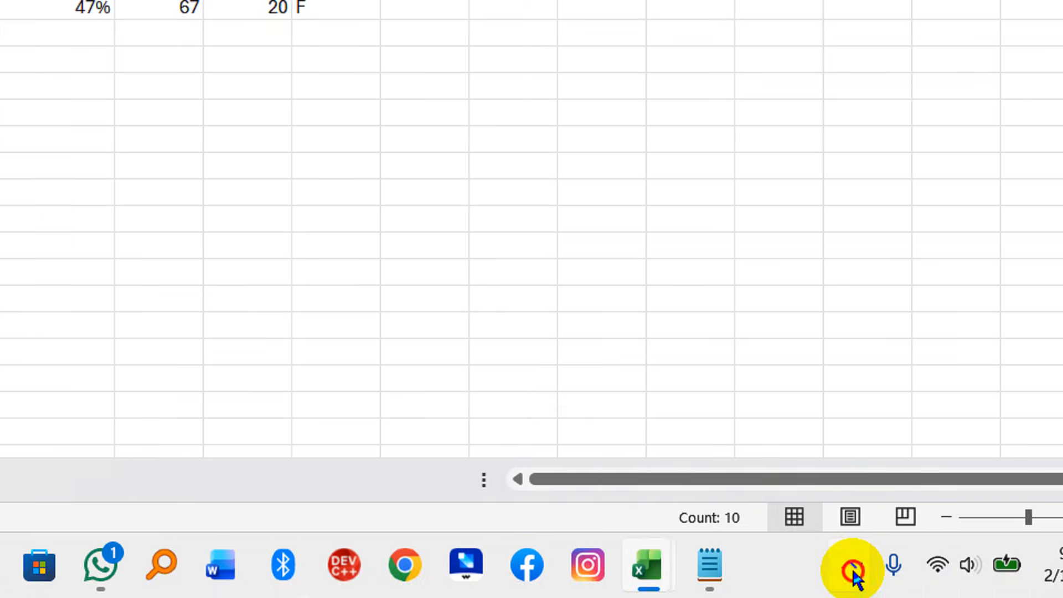
pyautogui.click(942, 563)
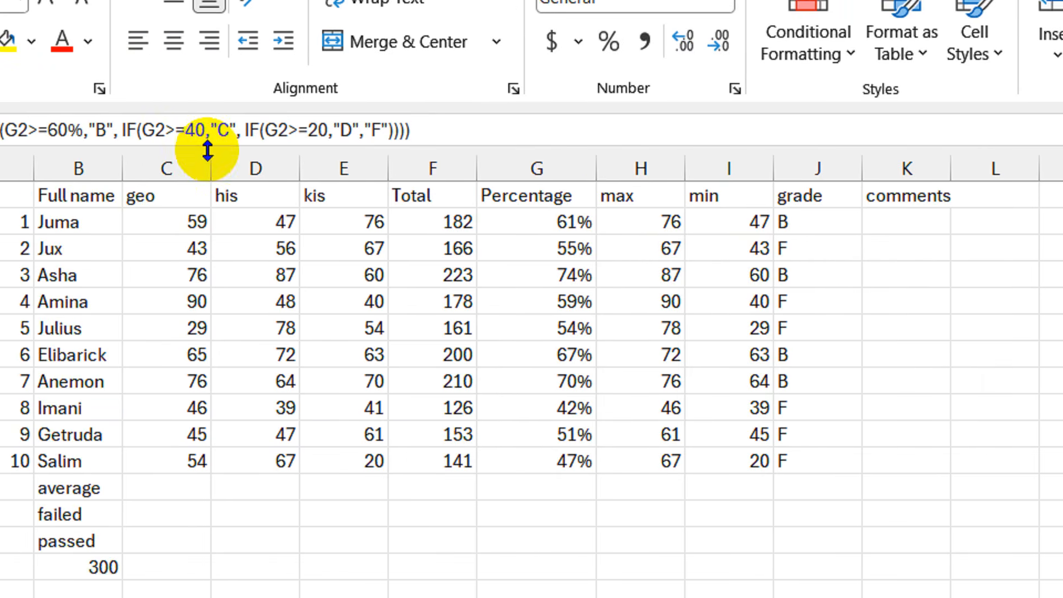
# - Change the C and D thresholds in the J2 grade formula to 40% and 20%, and copy it down through J11
pyautogui.click(826, 221)
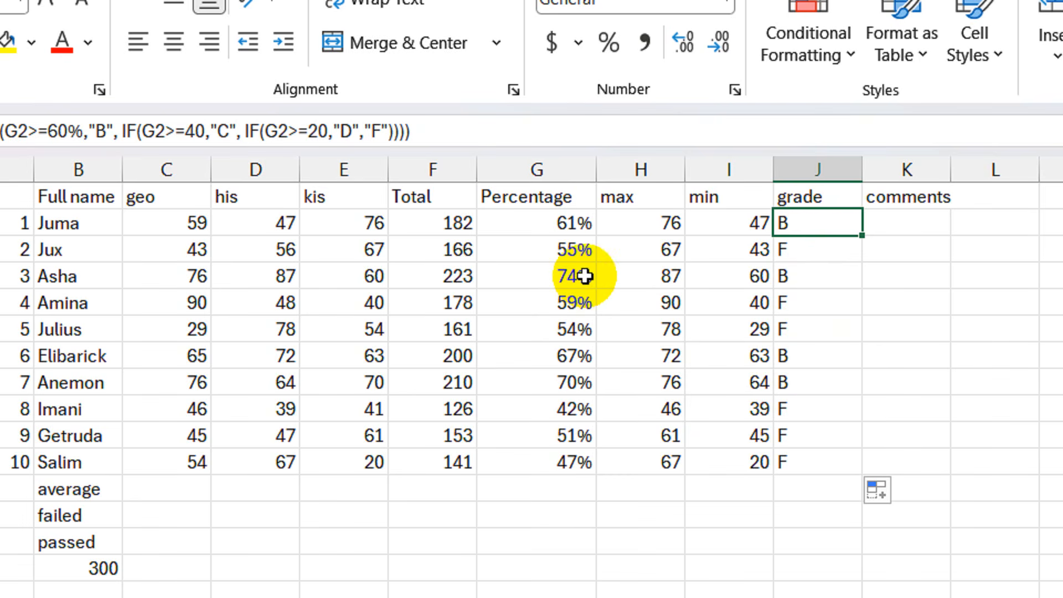
pyautogui.doubleClick(821, 221)
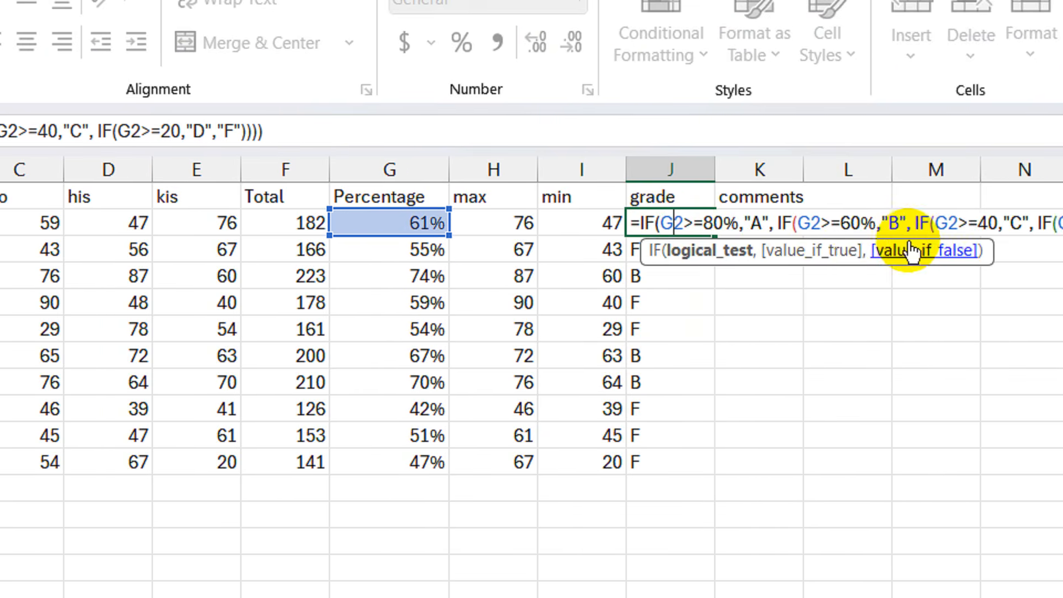
pyautogui.click(836, 224)
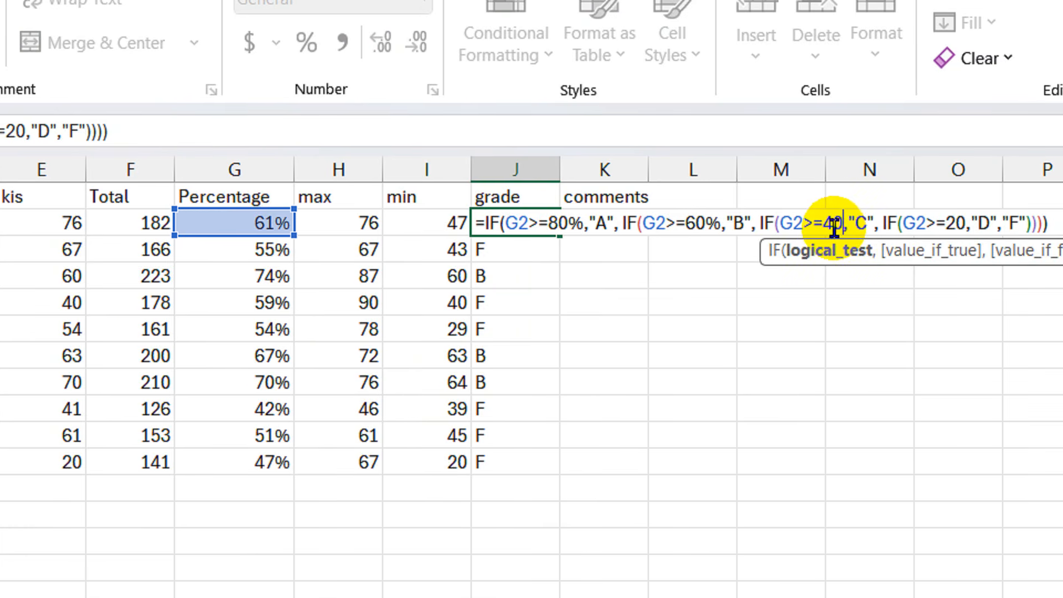
pyautogui.write('%')
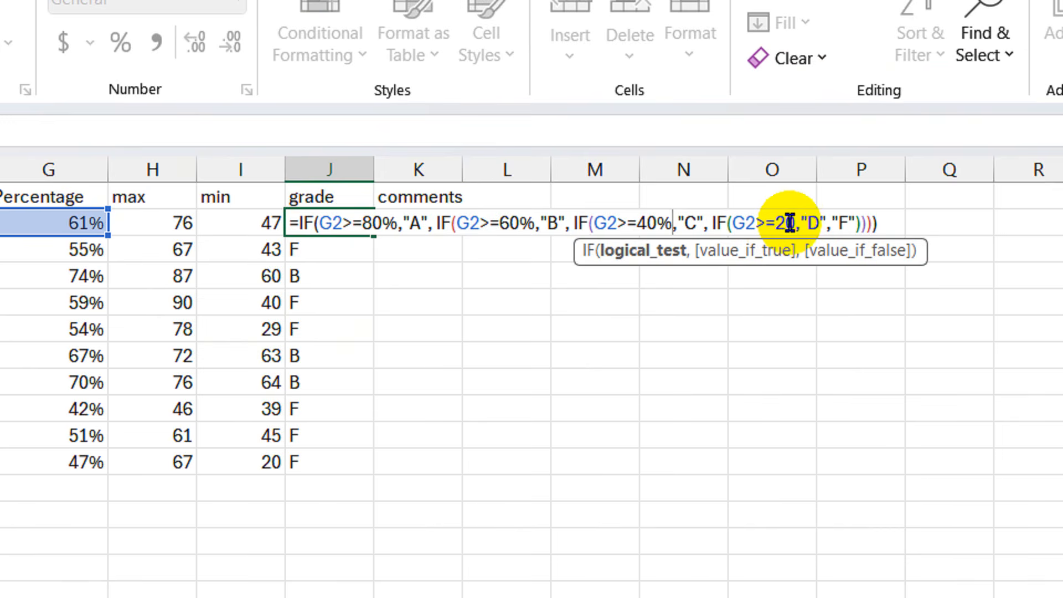
pyautogui.click(795, 223)
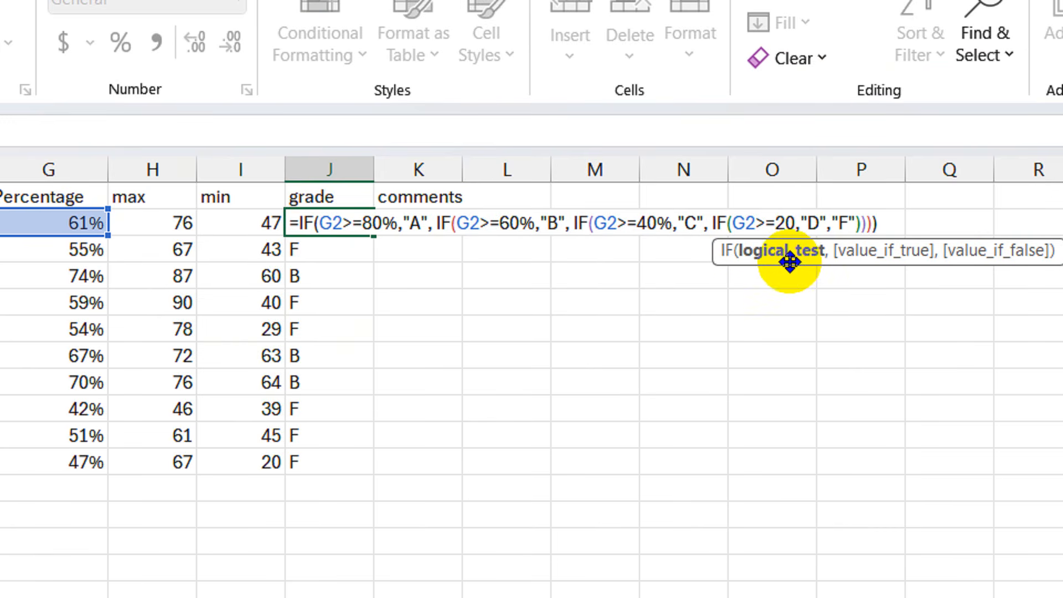
pyautogui.write('%')
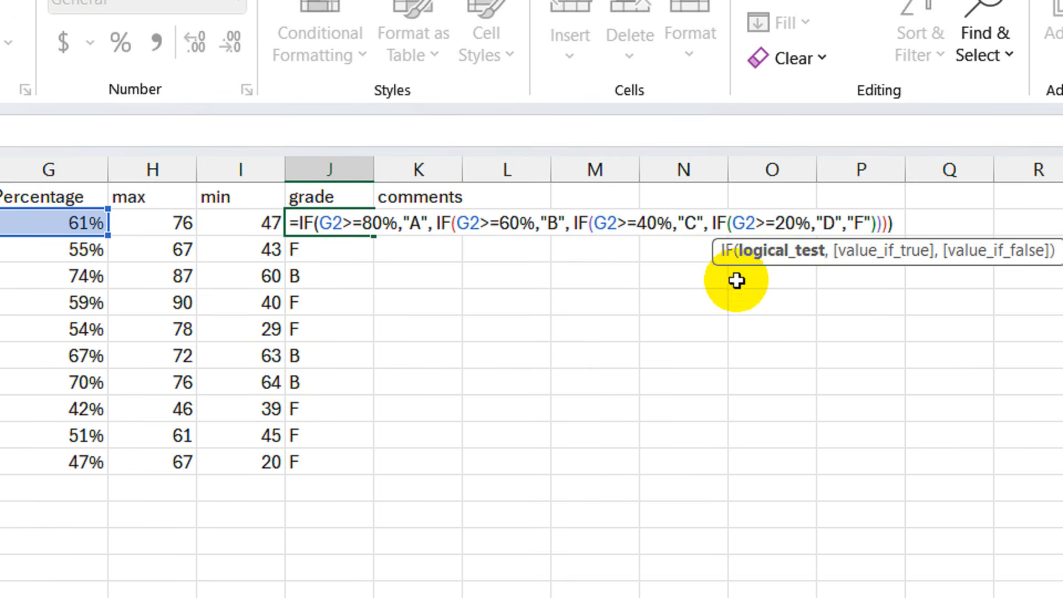
pyautogui.press('Return')
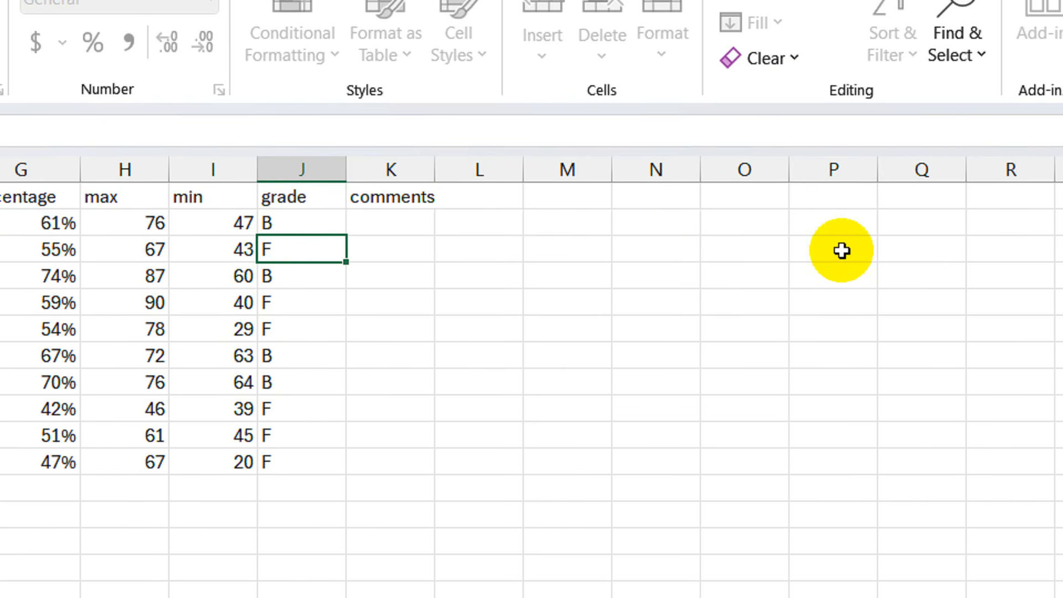
pyautogui.click(281, 217)
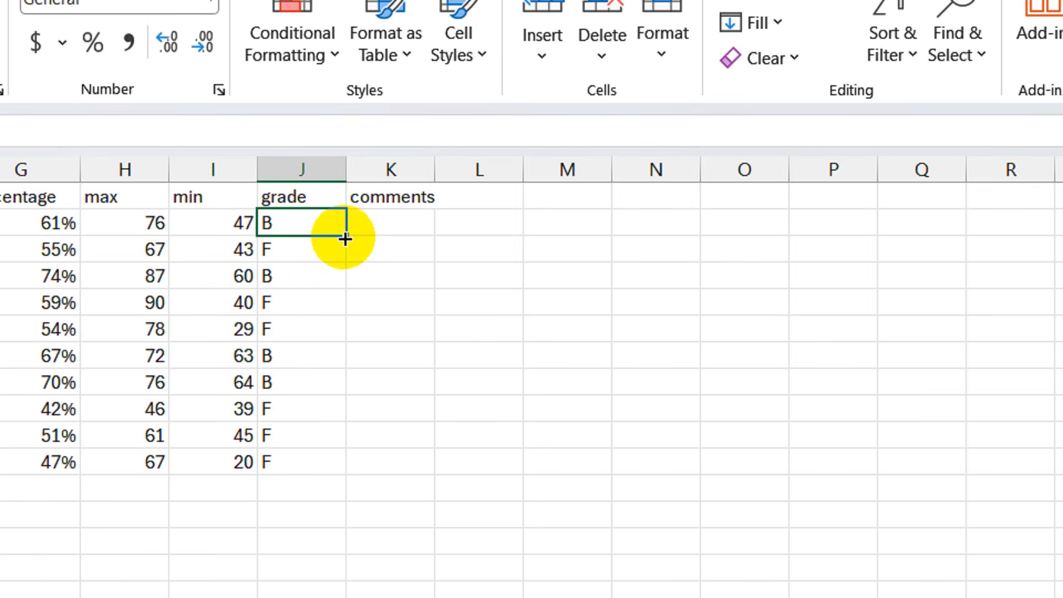
pyautogui.moveTo(345, 237); pyautogui.dragTo(359, 458)
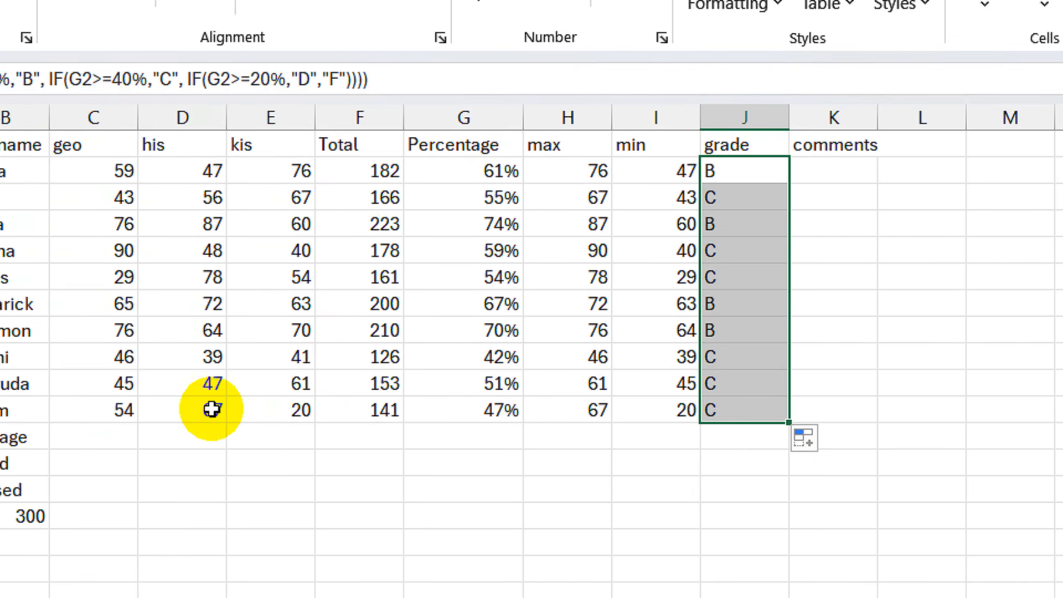
# - Set the tenth student's his mark in D11 to 15
pyautogui.click(166, 410)
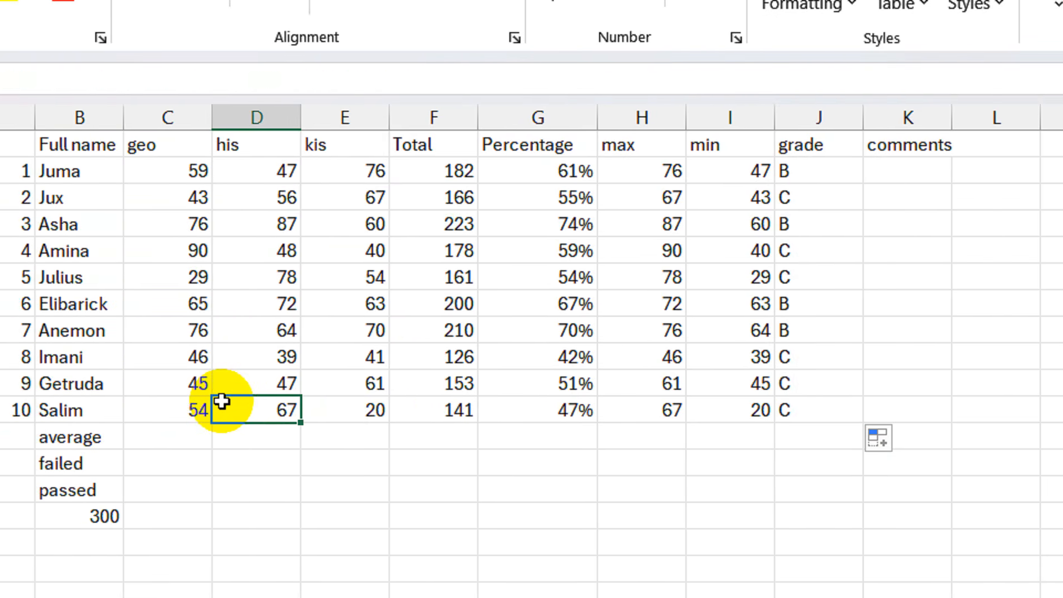
pyautogui.write('15')
pyautogui.press('Return')
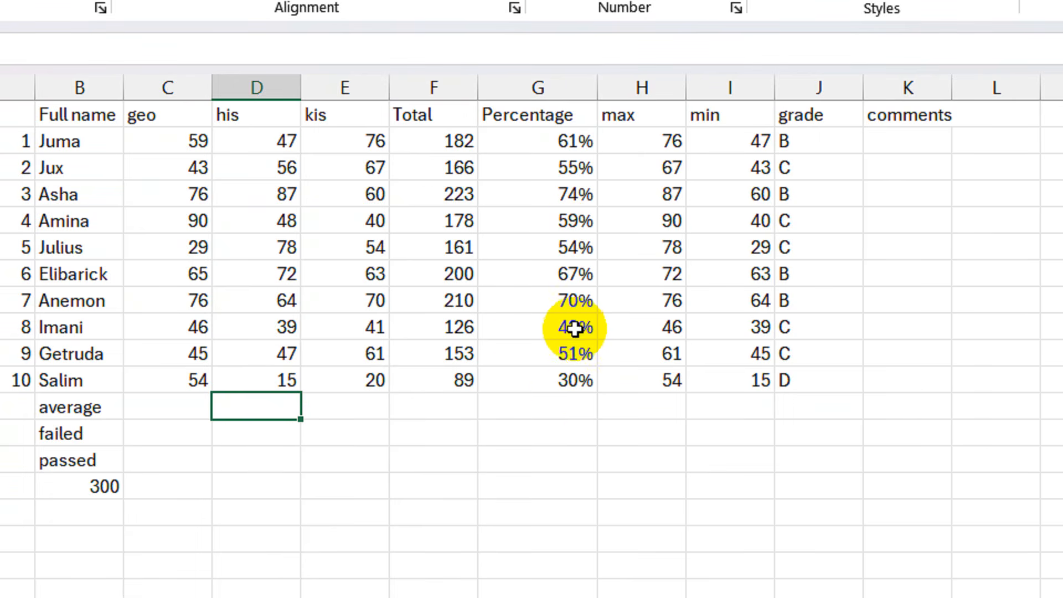
# - Set the eighth student's marks in row 9 to 20 for geo, 10 for his and 20 for kis
pyautogui.click(208, 328)
pyautogui.hscroll(-1, 212, 326)
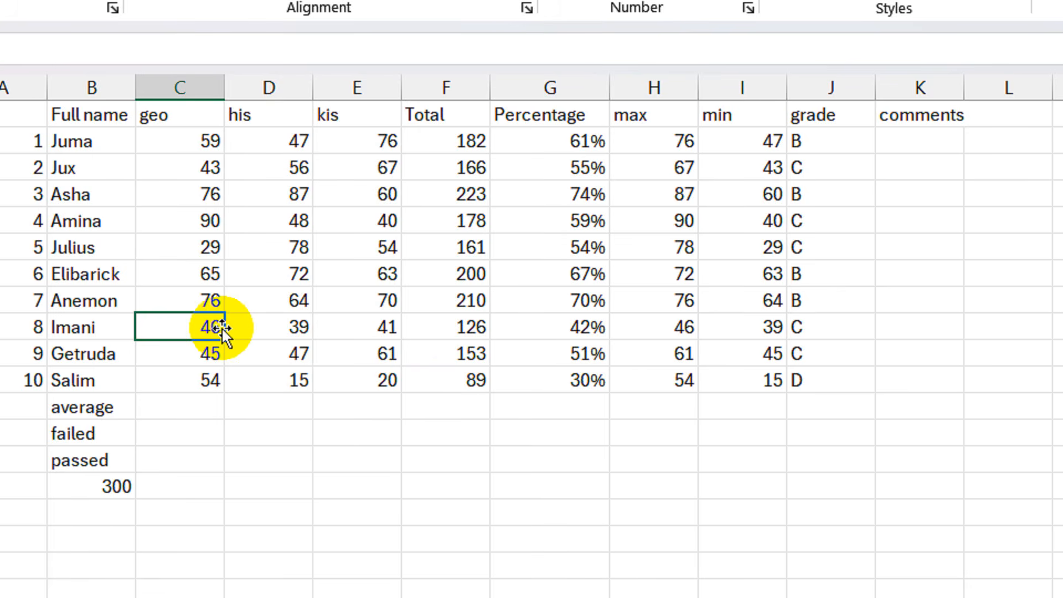
pyautogui.write('20')
pyautogui.press('Tab')
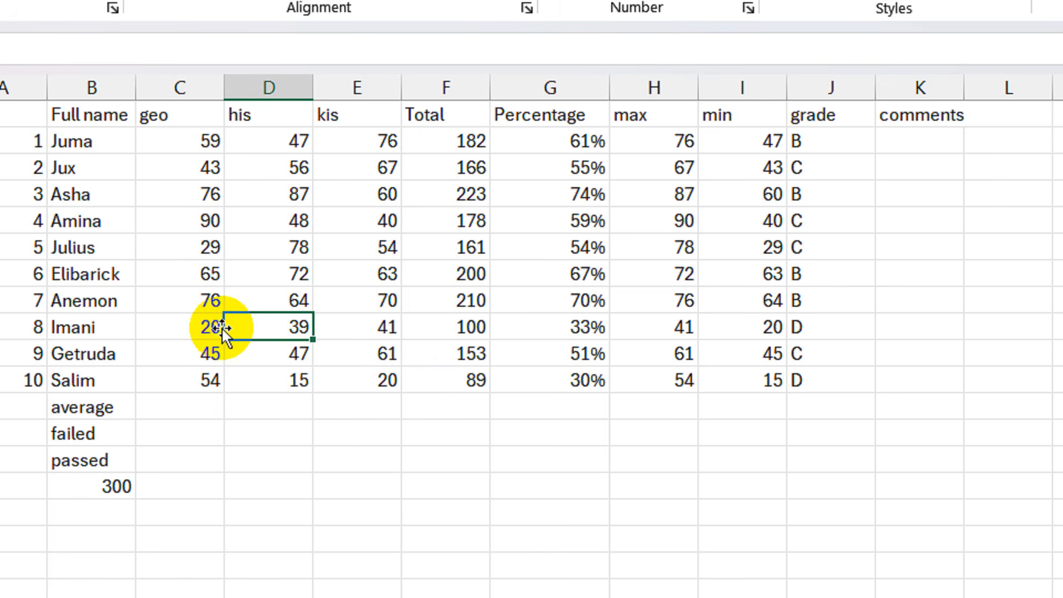
pyautogui.write('10')
pyautogui.press('Tab')
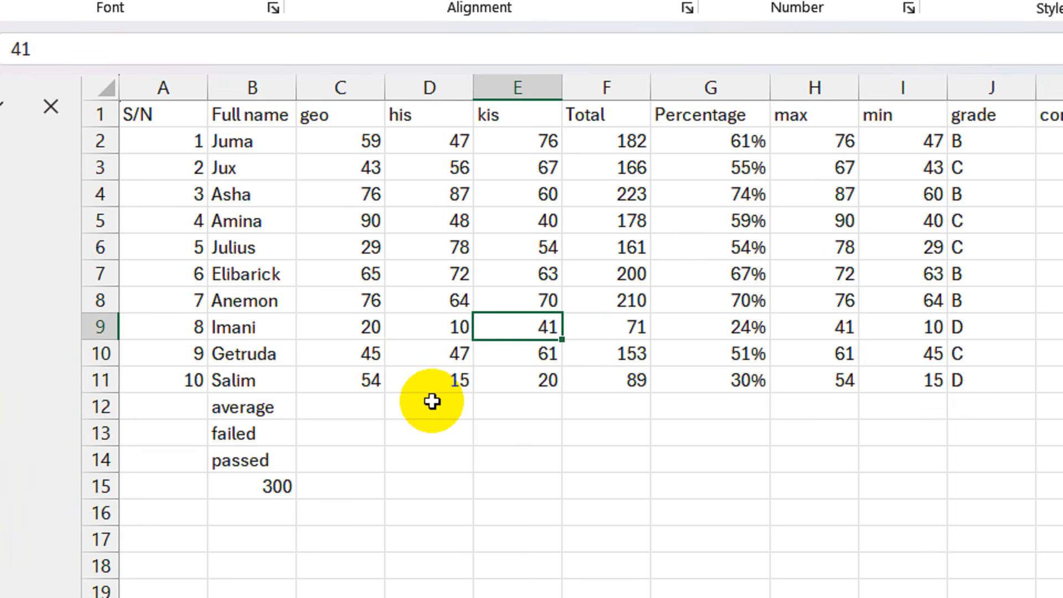
pyautogui.press('Return')
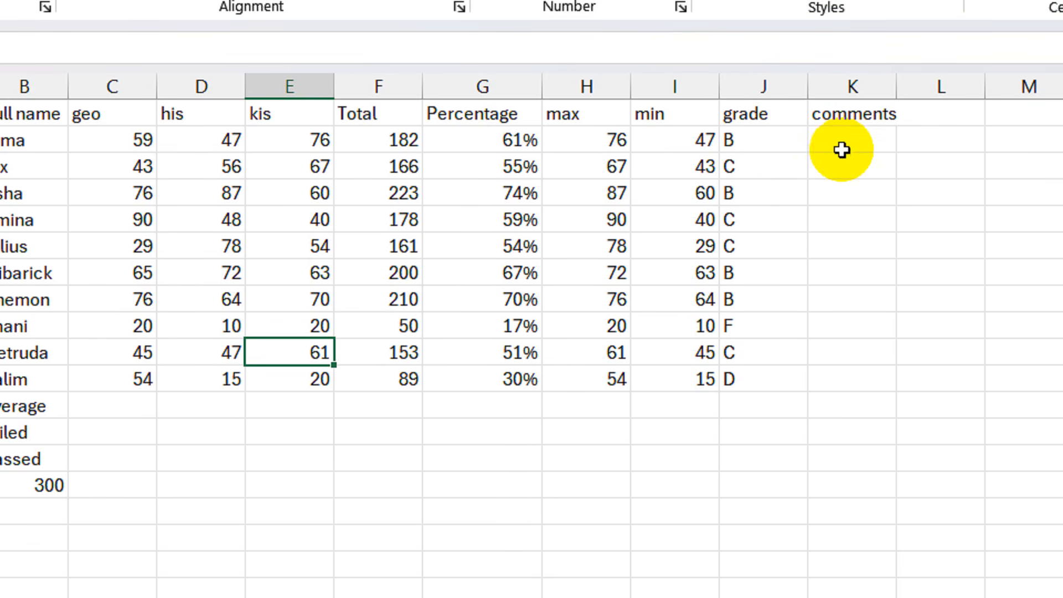
# - Enter if(g2>=50,"Go to form one","failed") without a leading equals sign in comments cell K2
pyautogui.click(889, 127)
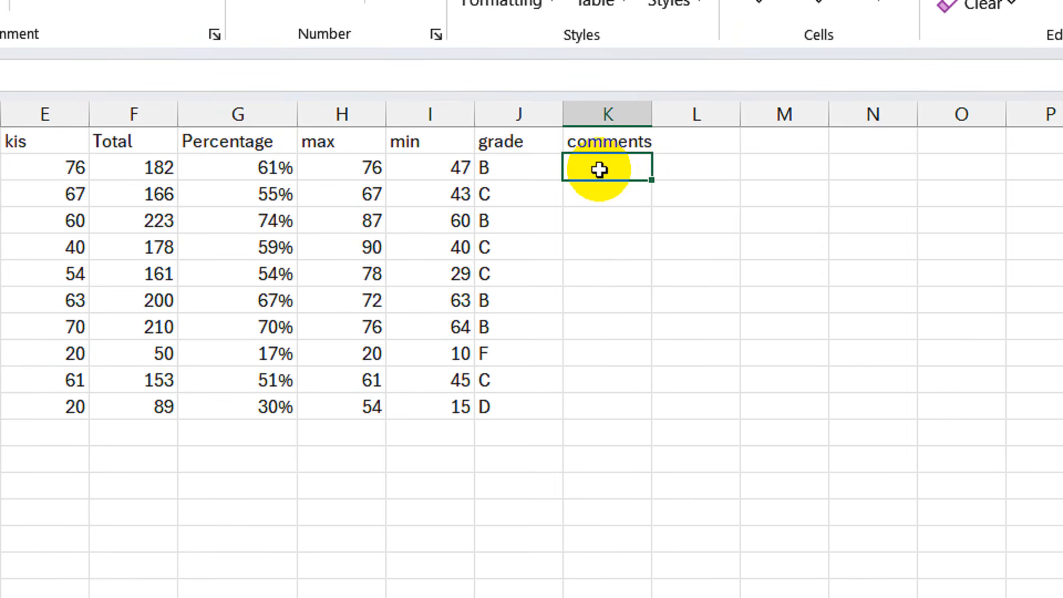
pyautogui.write('if(g2>=')
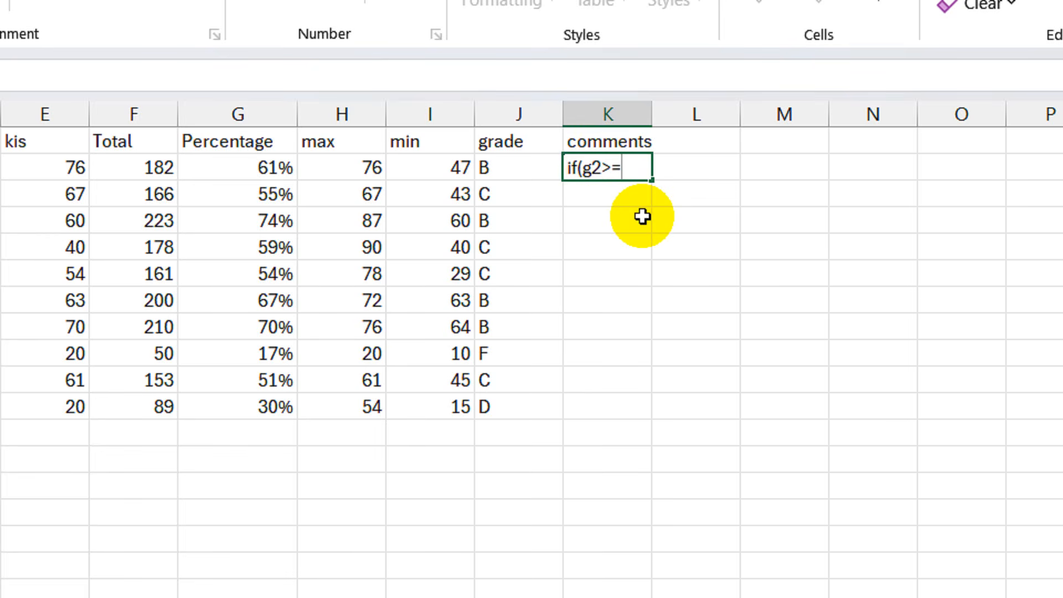
pyautogui.write('50')
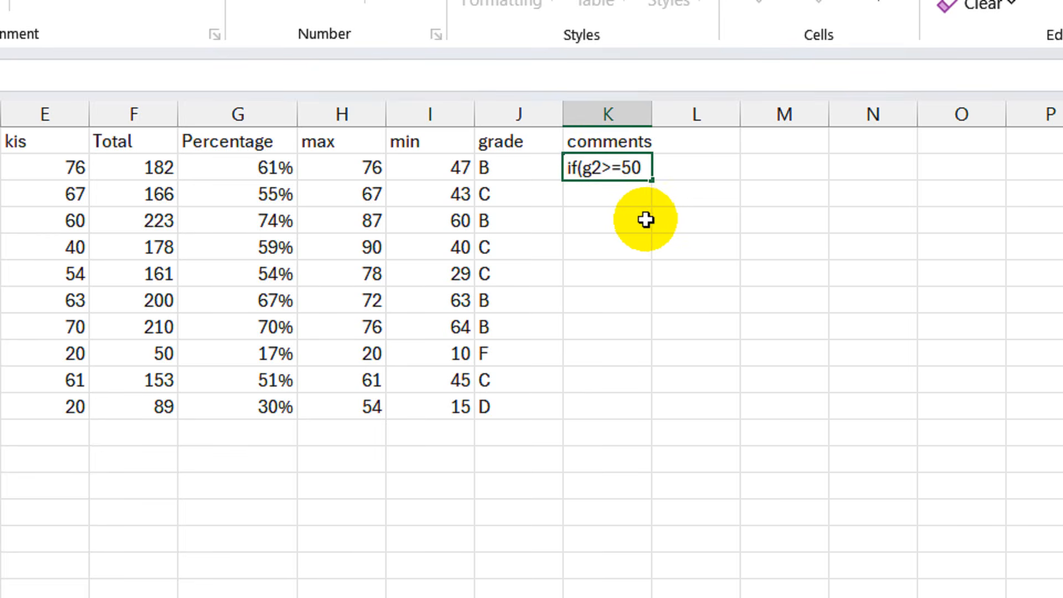
pyautogui.write(',')
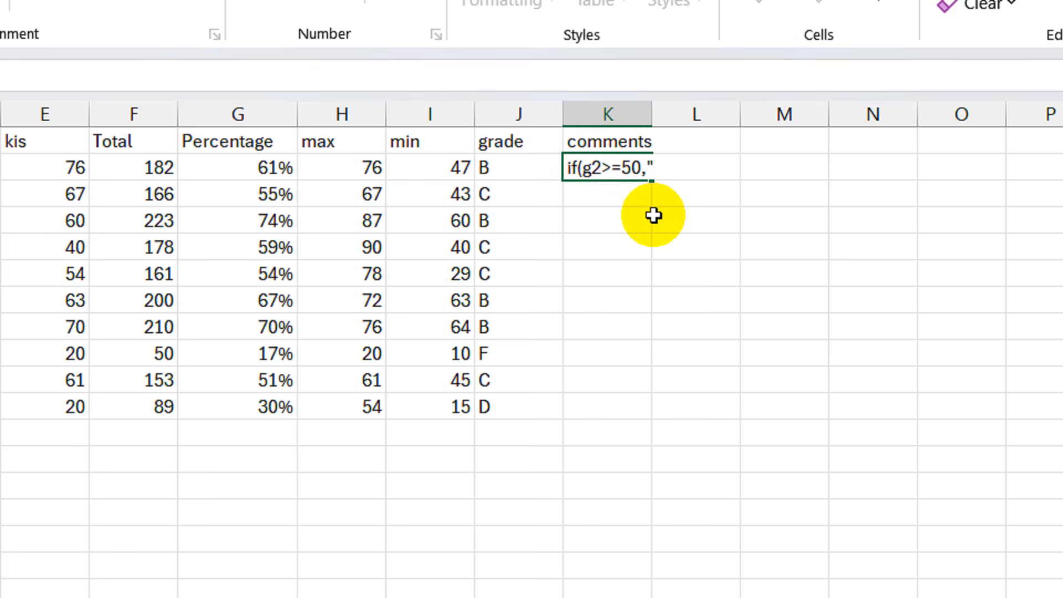
pyautogui.write('"Go to')
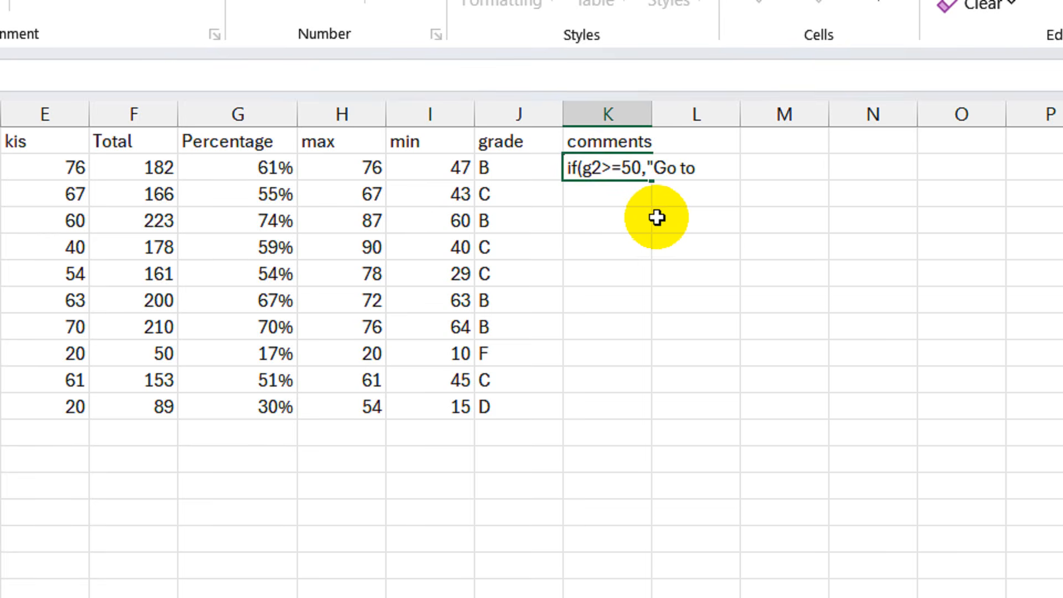
pyautogui.write(' form one')
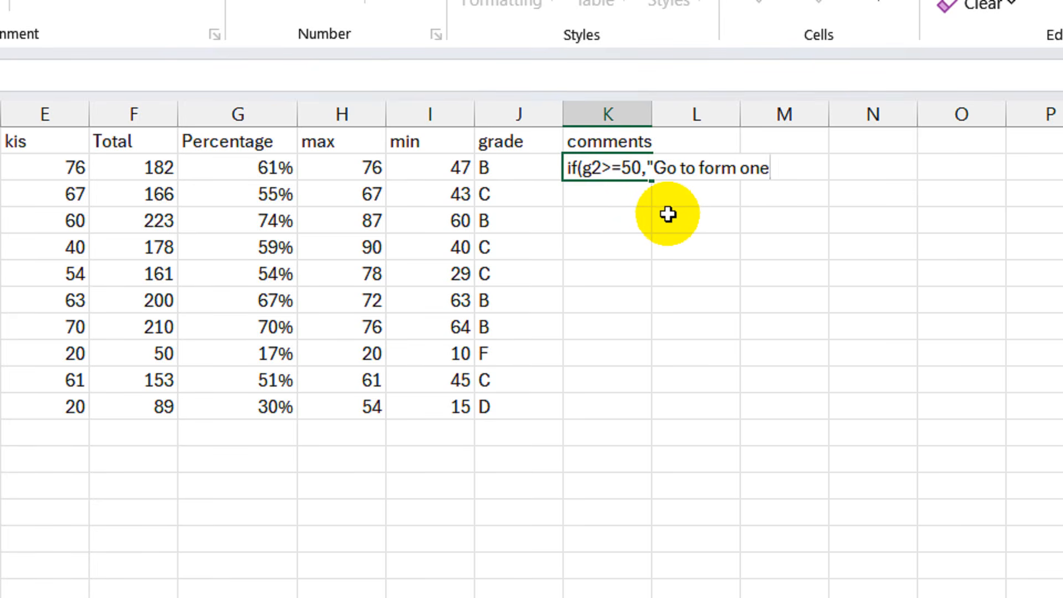
pyautogui.write('",')
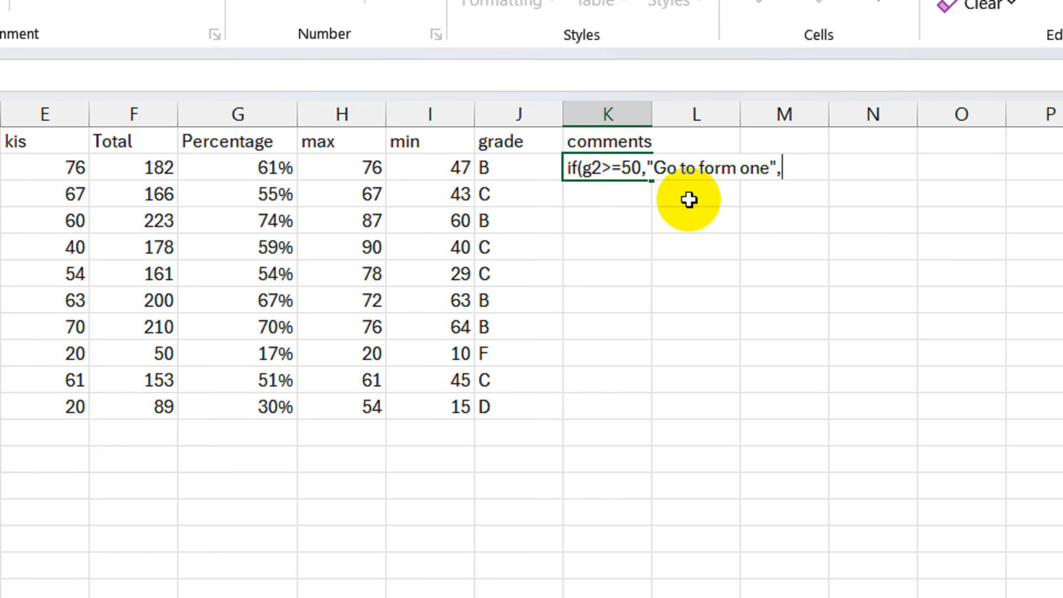
pyautogui.write('"fa')
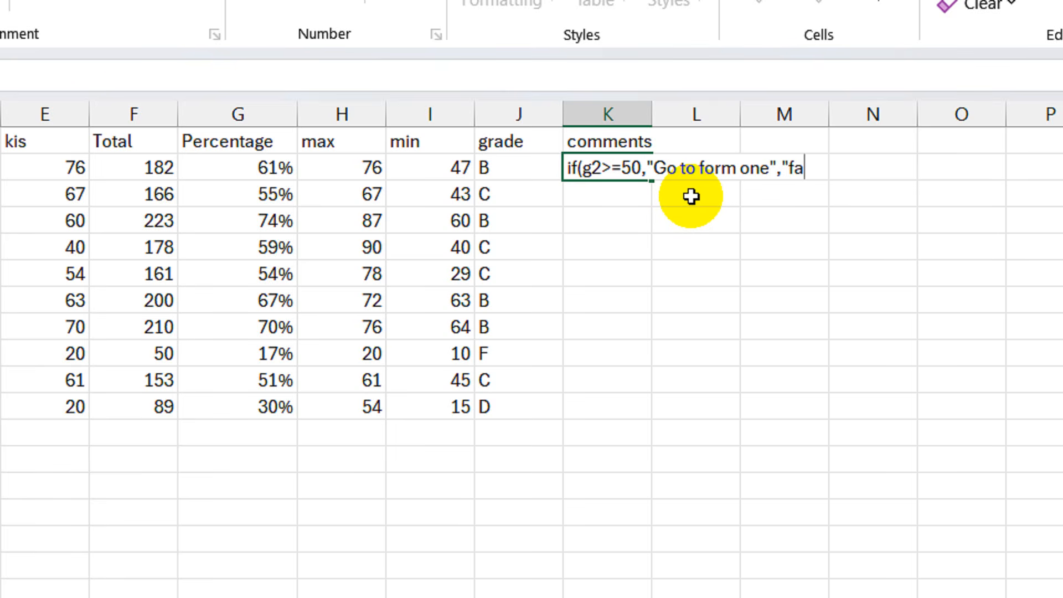
pyautogui.write('iled"')
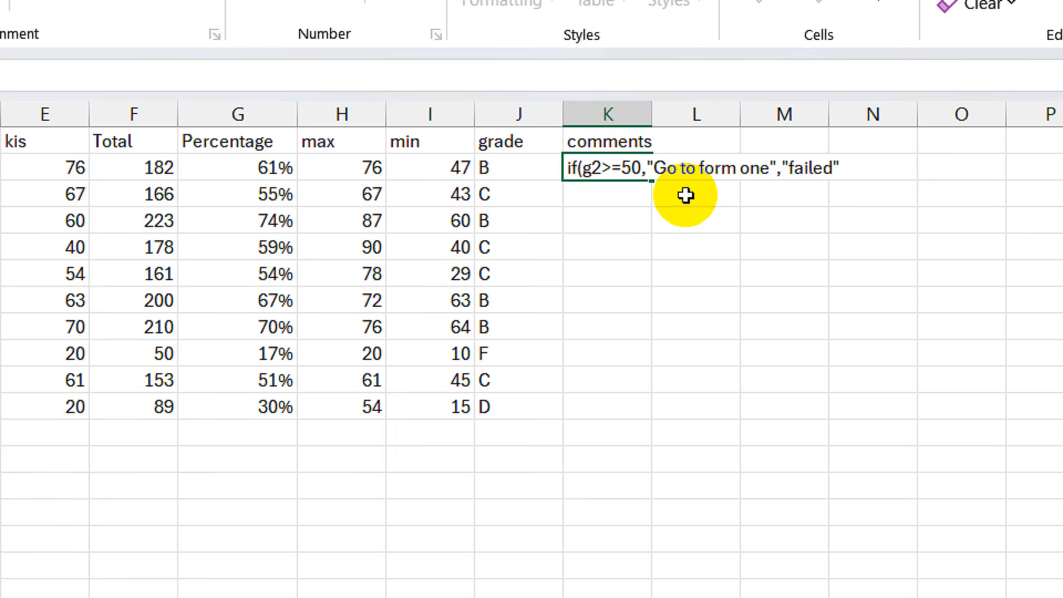
pyautogui.write(')')
pyautogui.press('Return')
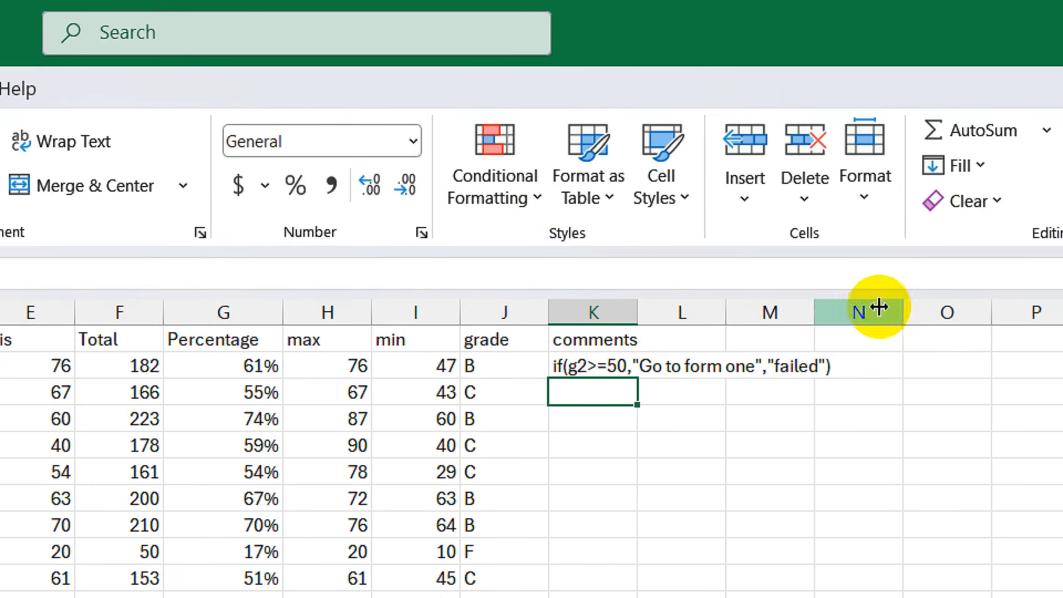
# - Add an equals sign at the start of the K2 entry to make it an IF formula
pyautogui.click(770, 366)
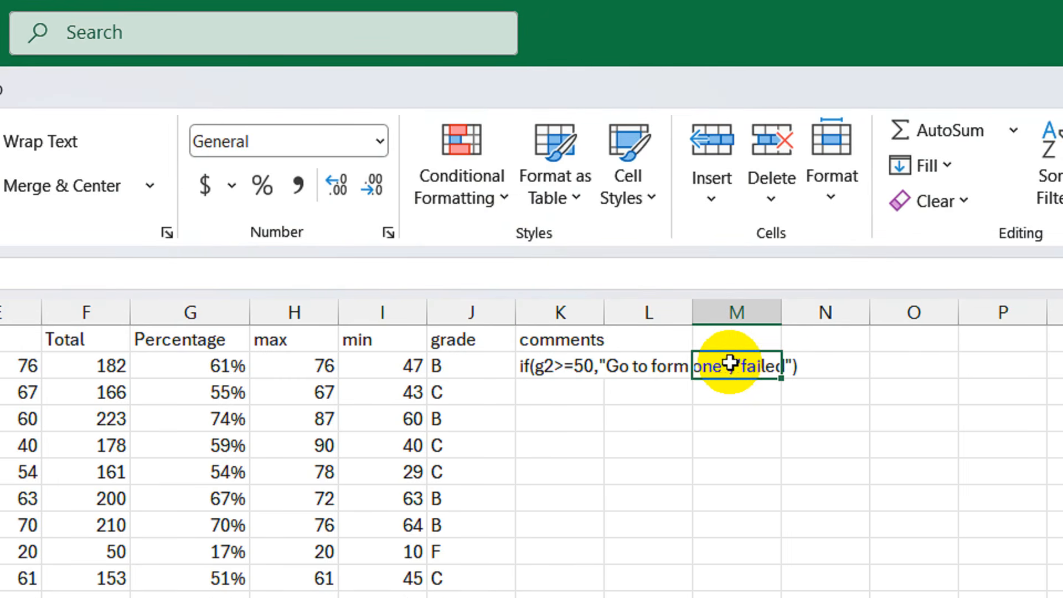
pyautogui.doubleClick(596, 365)
pyautogui.write(',')
pyautogui.doubleClick(546, 369)
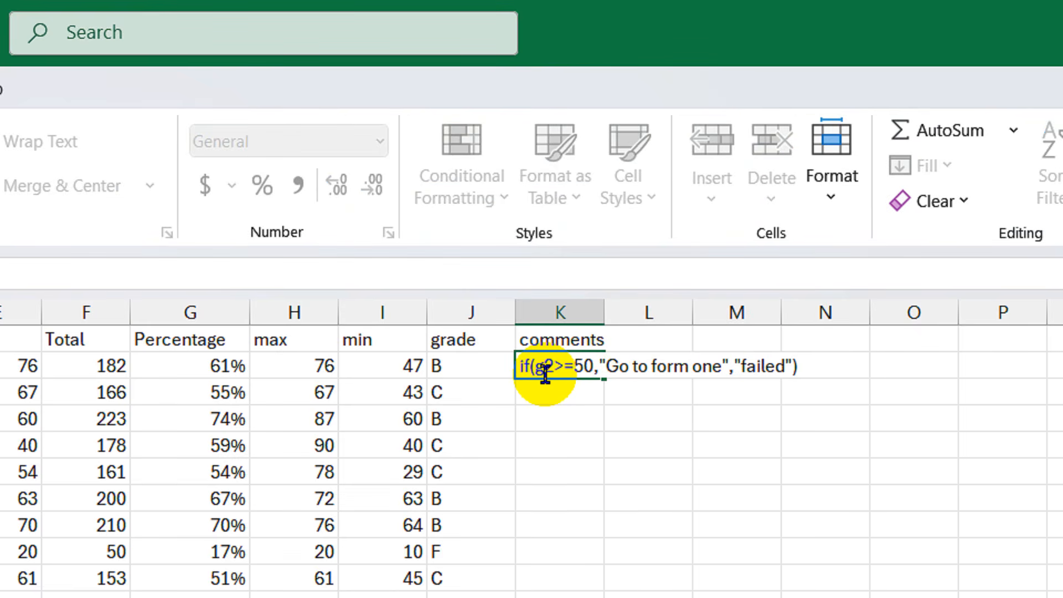
pyautogui.press('Home')
pyautogui.write('=')
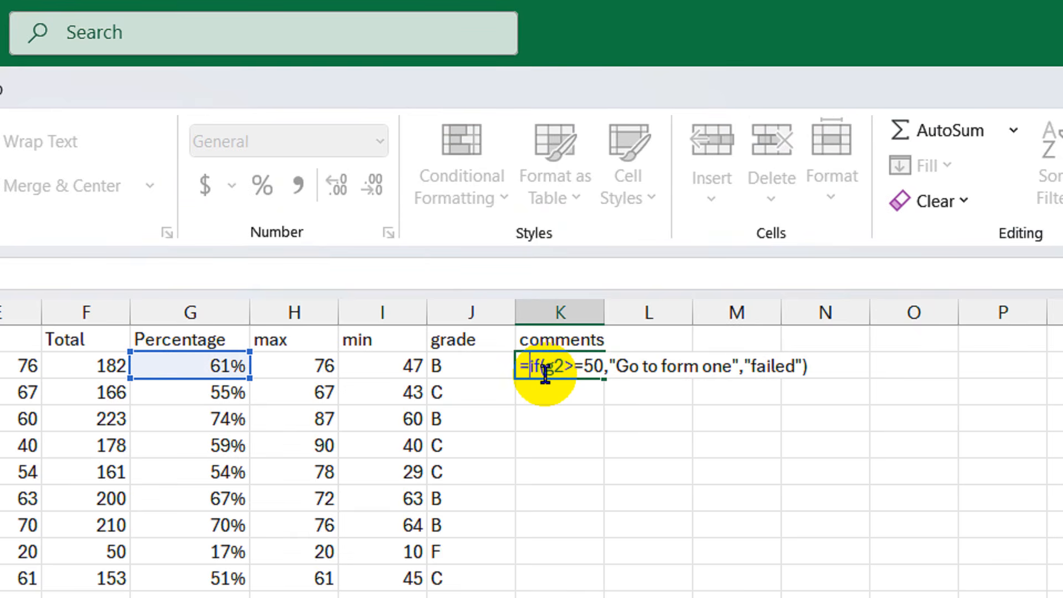
pyautogui.press('Return')
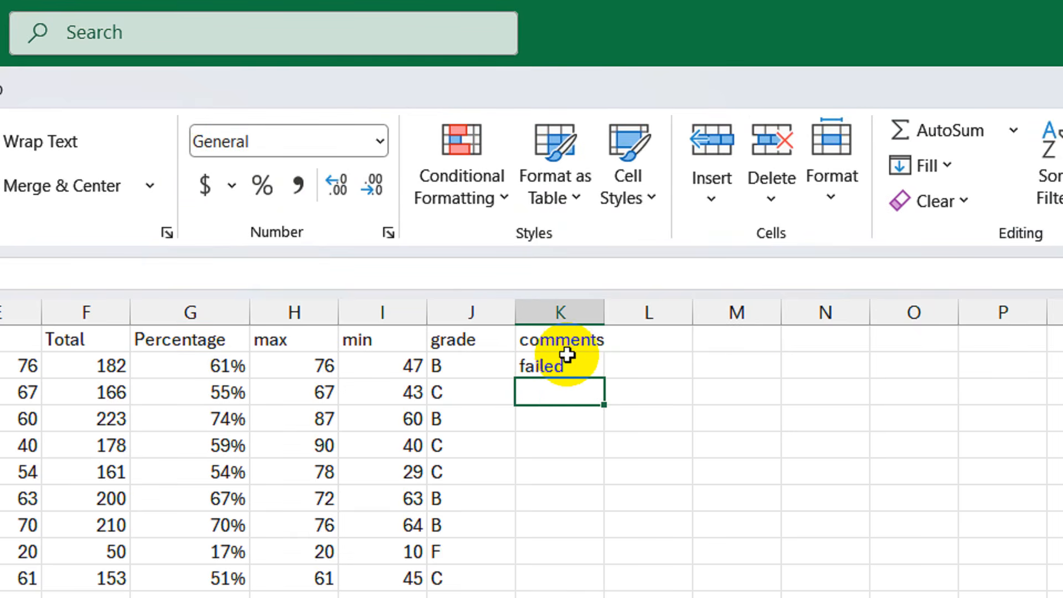
# - Change the threshold in the K2 comments formula to 50%
pyautogui.click(569, 362)
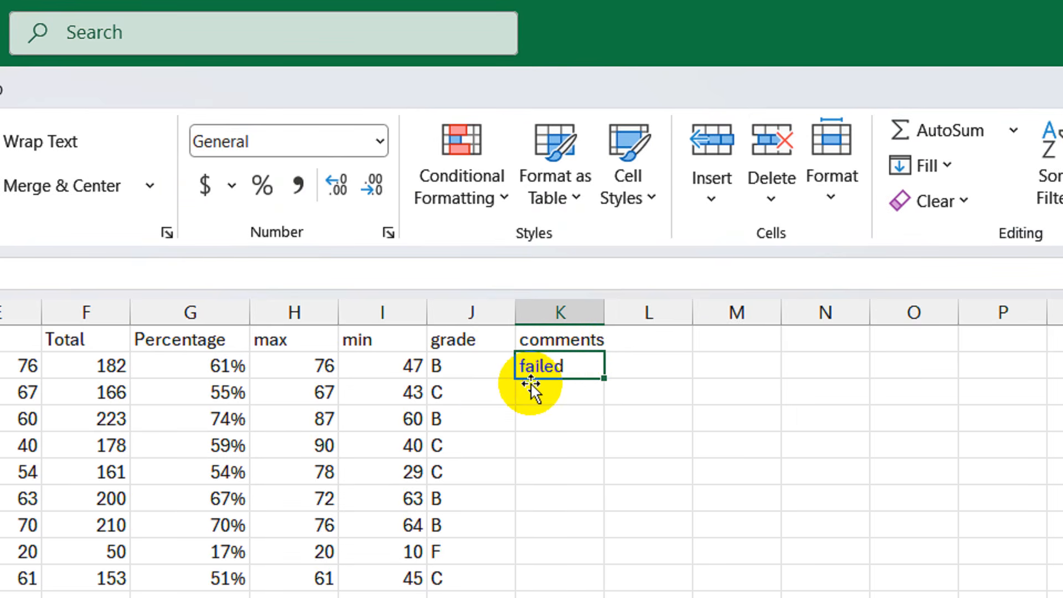
pyautogui.doubleClick(571, 366)
pyautogui.click(615, 363)
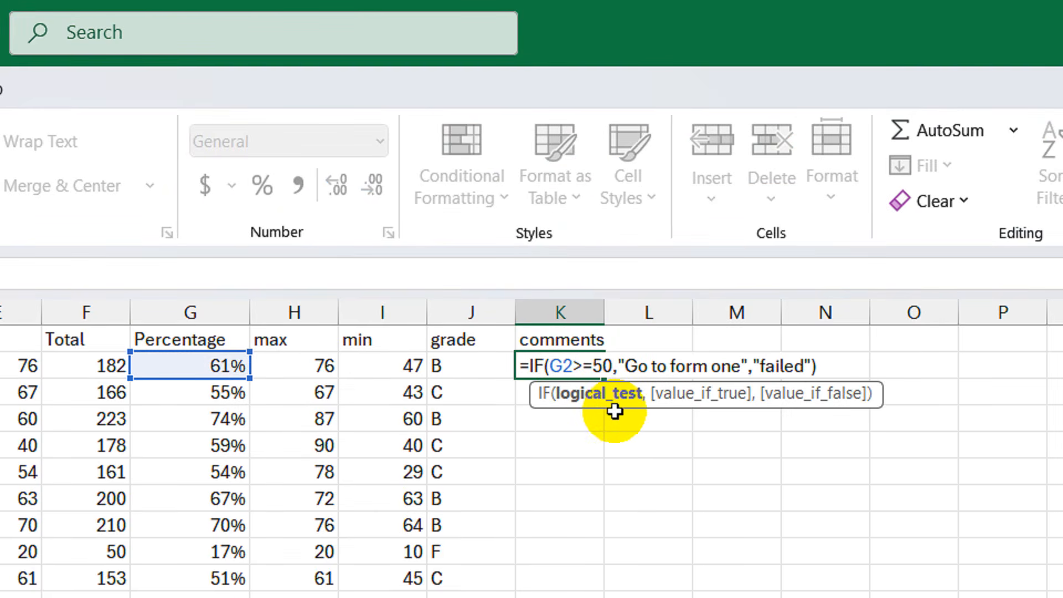
pyautogui.write('%')
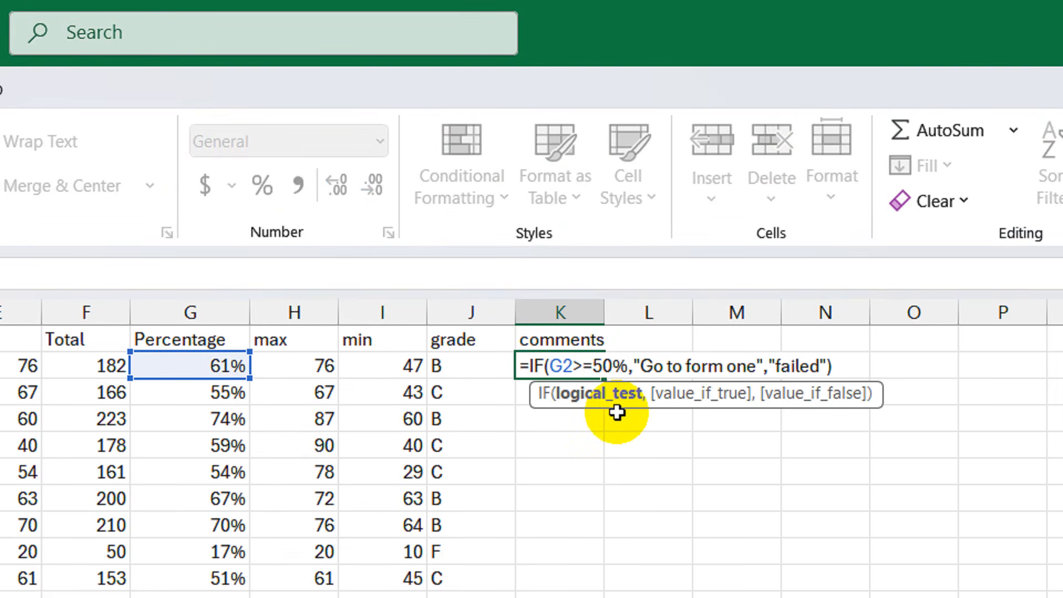
pyautogui.press('Return')
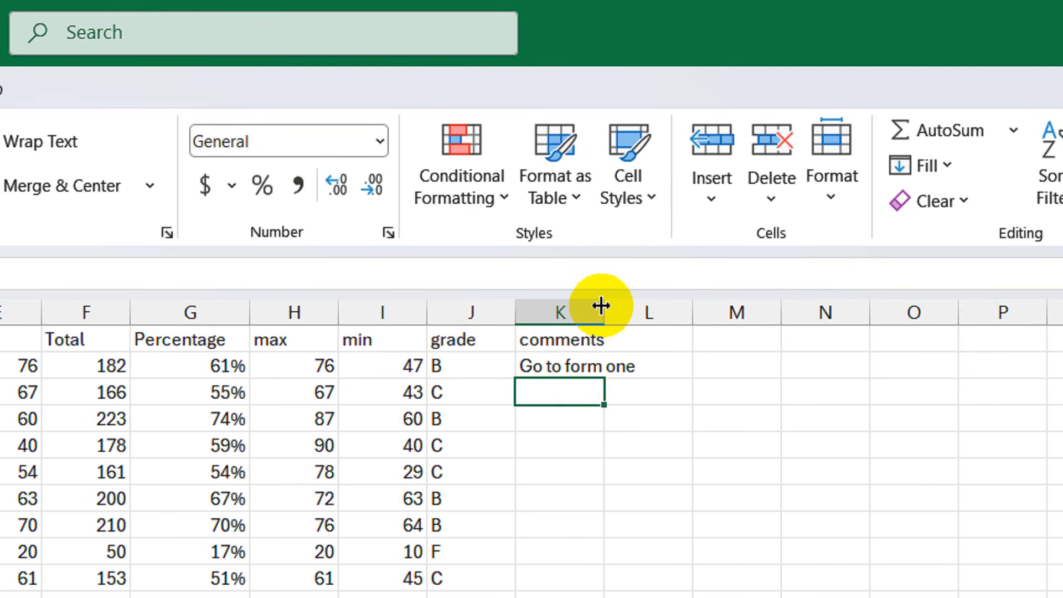
# - Widen the comments column K to fit its text and copy the K2 formula down through K11
pyautogui.moveTo(609, 305); pyautogui.dragTo(659, 333)
pyautogui.click(621, 364)
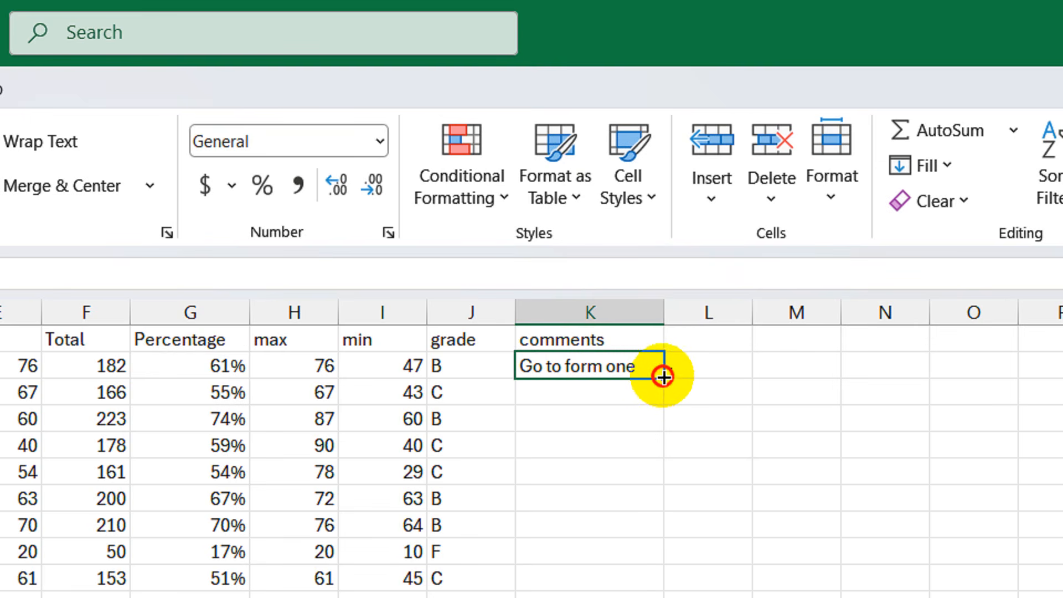
pyautogui.moveTo(664, 377); pyautogui.dragTo(689, 597)
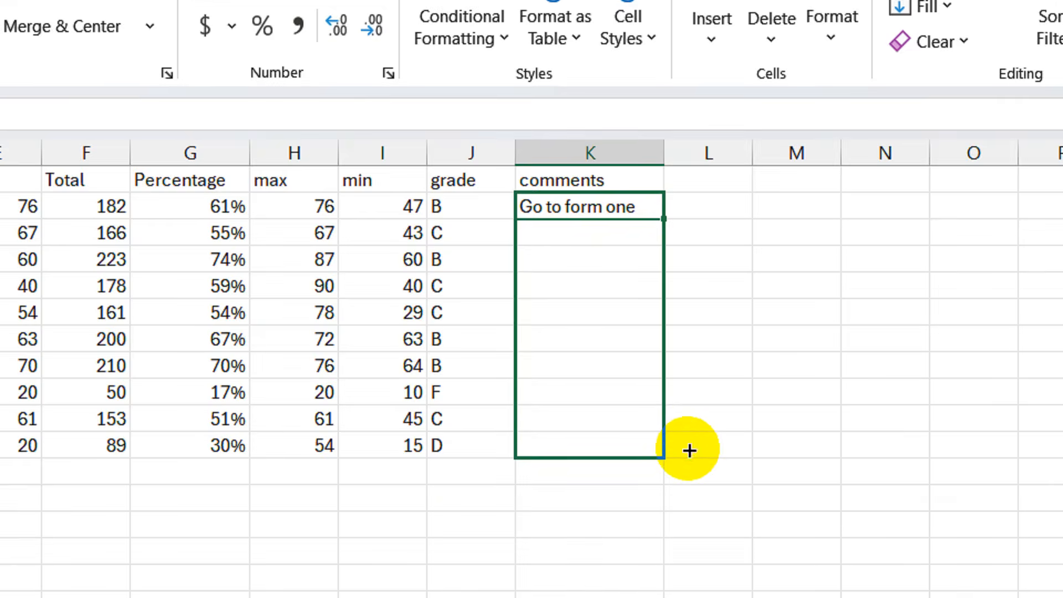
pyautogui.moveTo(689, 450); pyautogui.dragTo(689, 443)
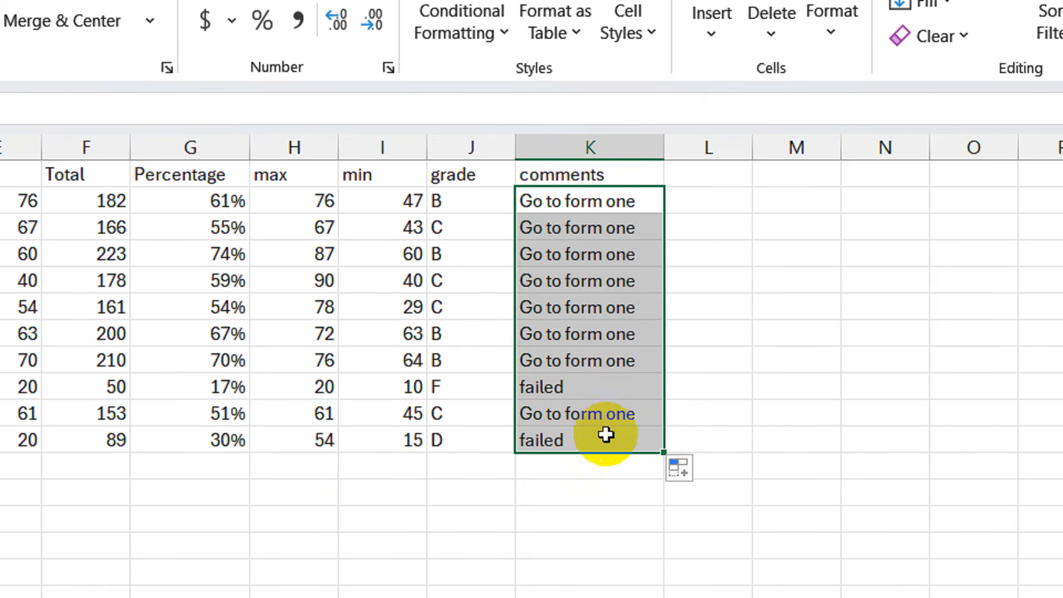
# - Set the fifth student's his mark in D6 to 30
pyautogui.click(218, 308)
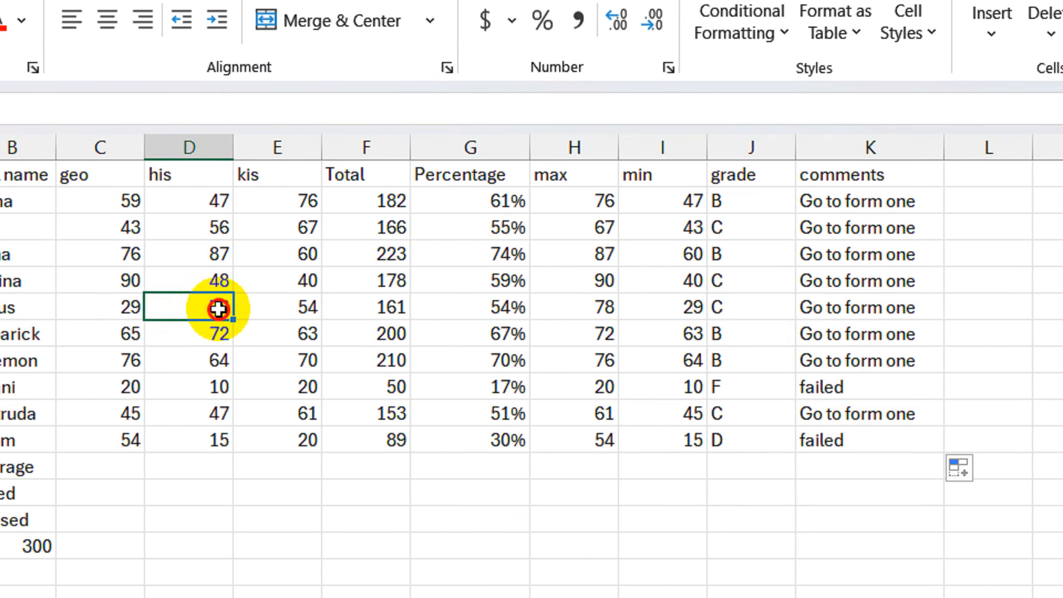
pyautogui.write('3')
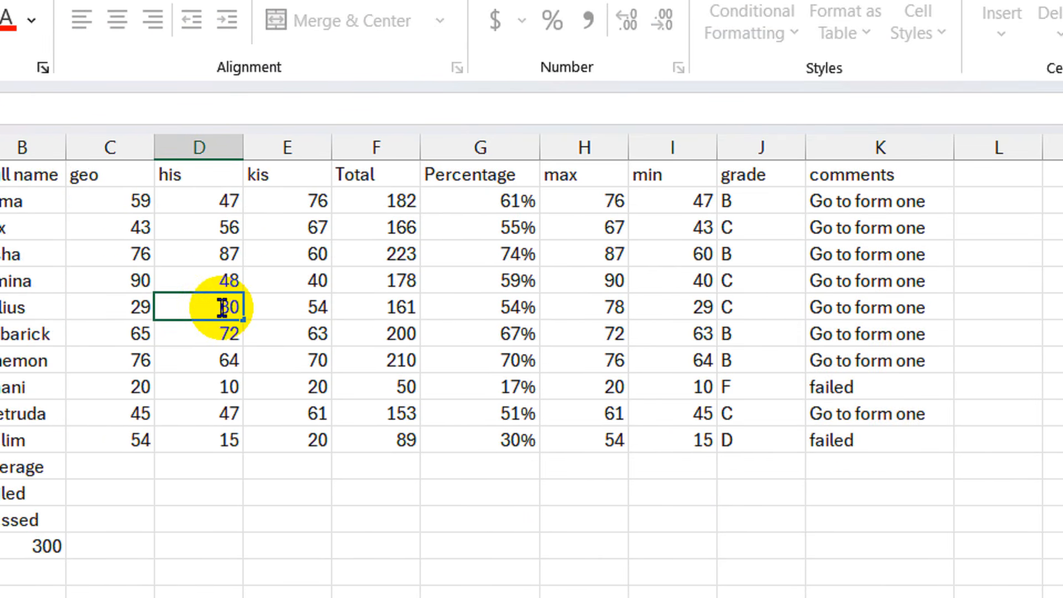
pyautogui.write('0')
pyautogui.press('Return')
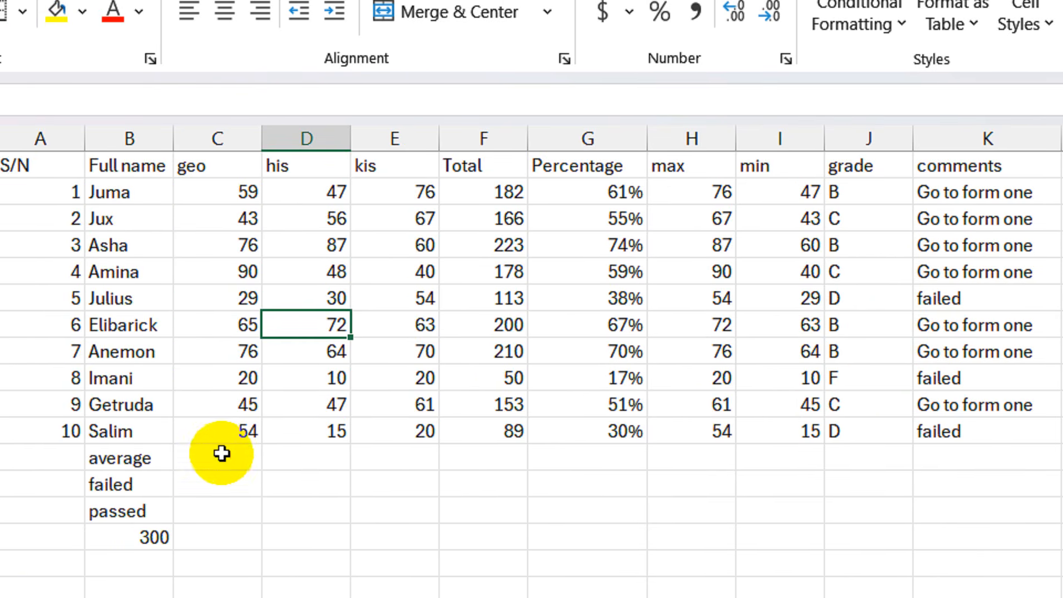
# - Enter the formula =average(c2:c11) in C12 to average the geo marks
pyautogui.click(216, 466)
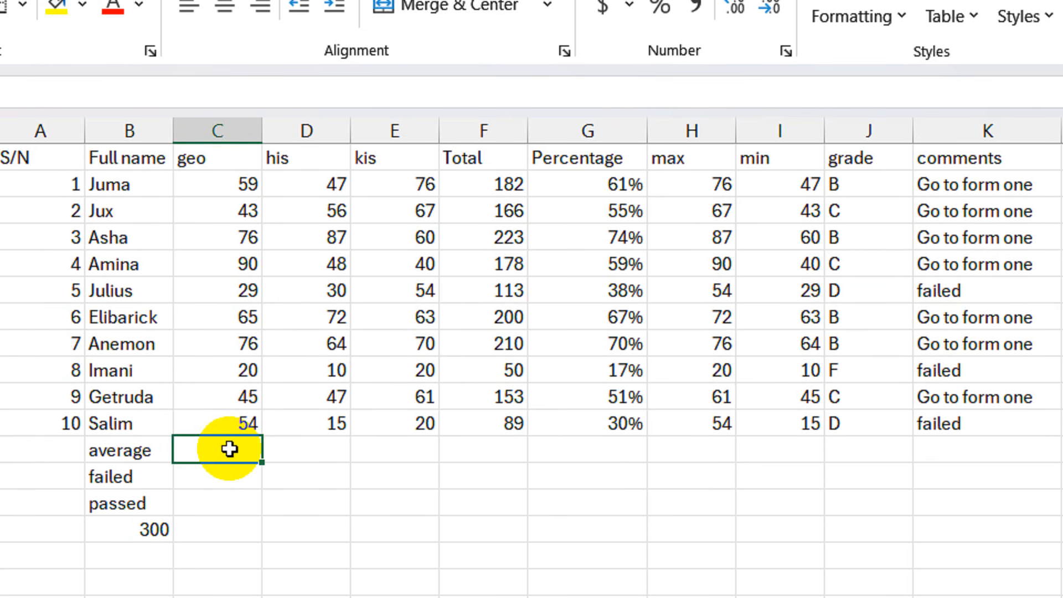
pyautogui.write('=')
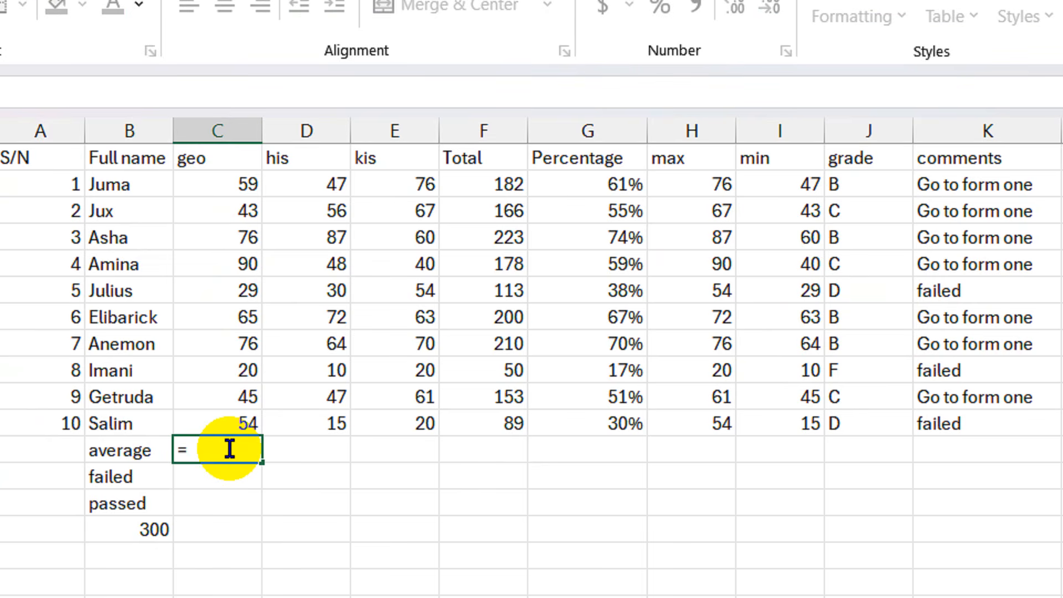
pyautogui.write('ave')
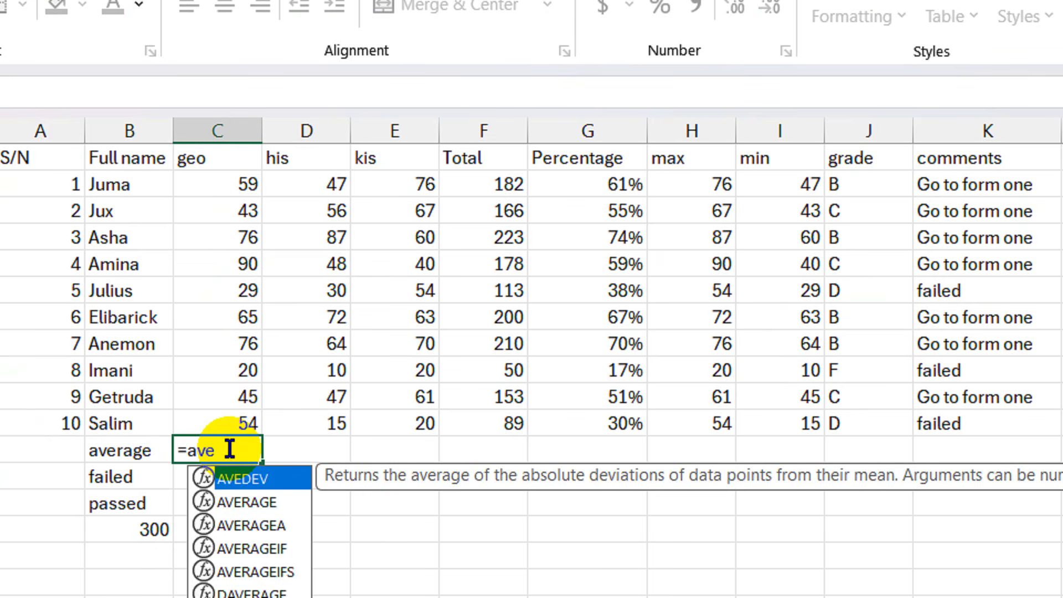
pyautogui.write('ra')
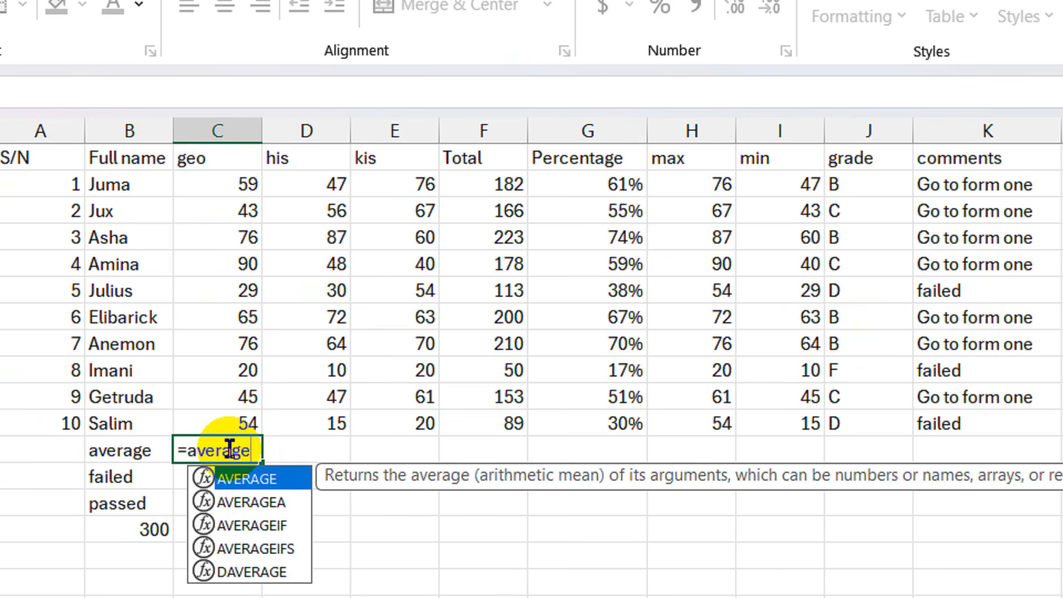
pyautogui.write('ge(')
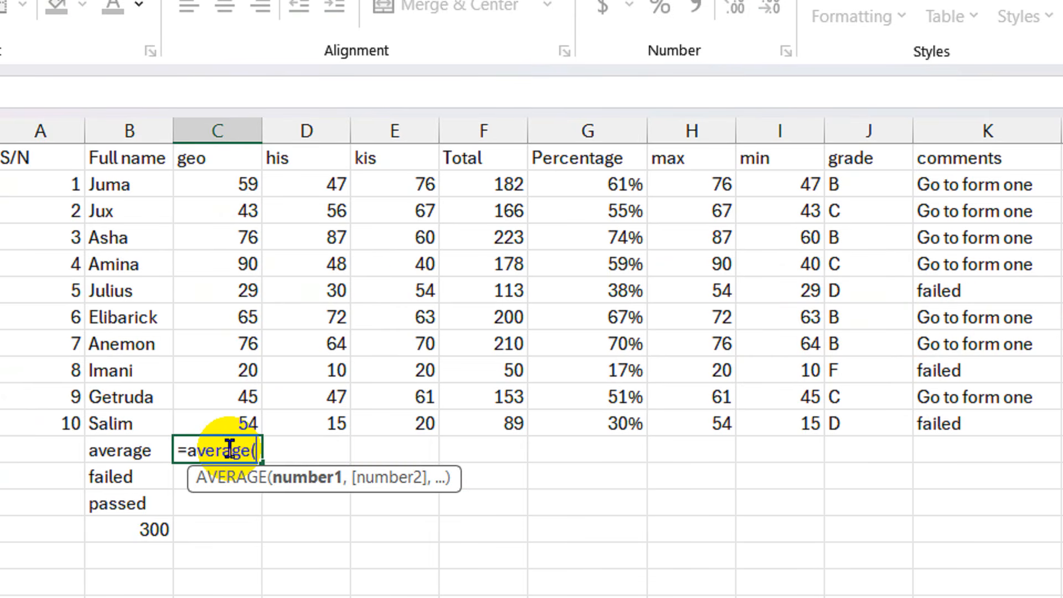
pyautogui.write('c2:')
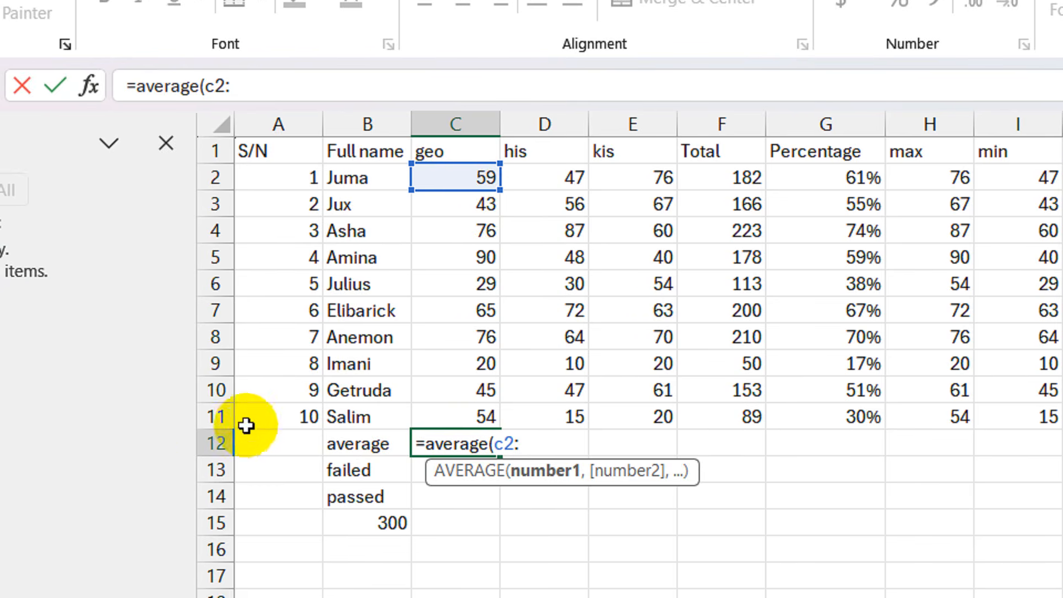
pyautogui.write('c11')
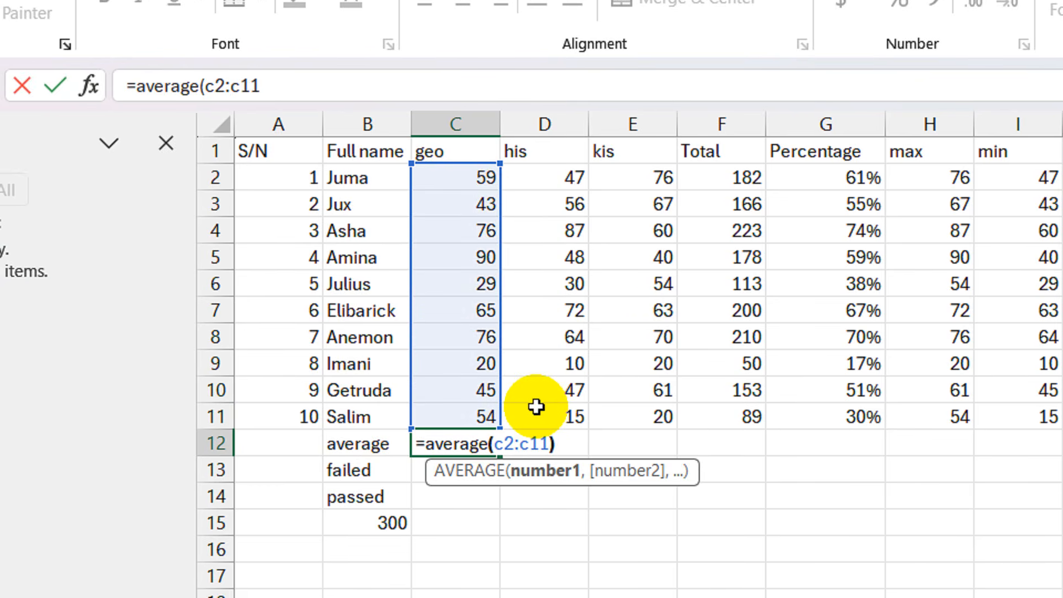
pyautogui.write(')')
pyautogui.press('Return')
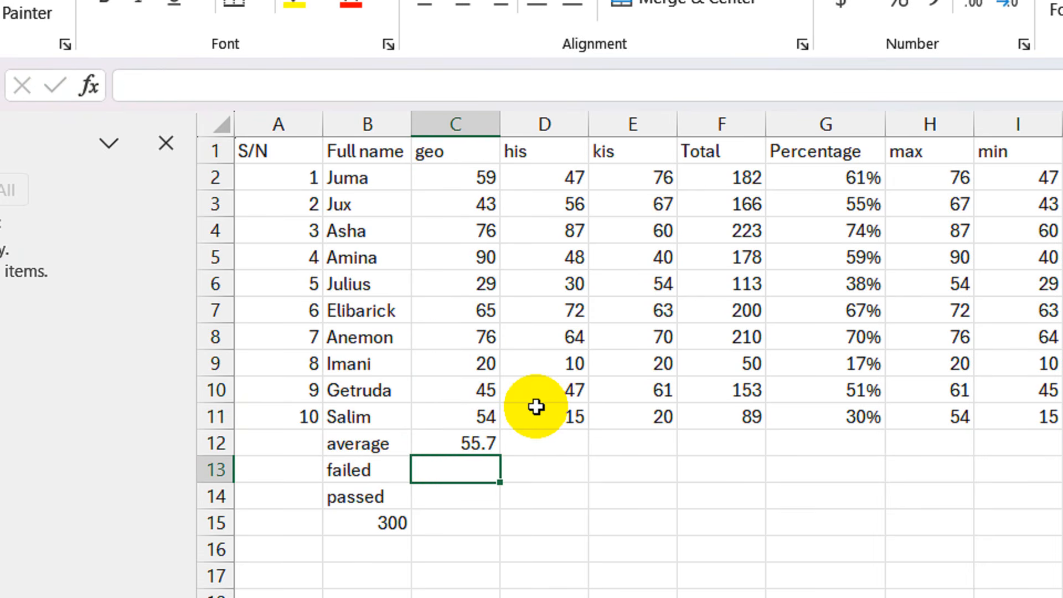
# - Format the geo average in C12 to show two decimal places
pyautogui.click(473, 443)
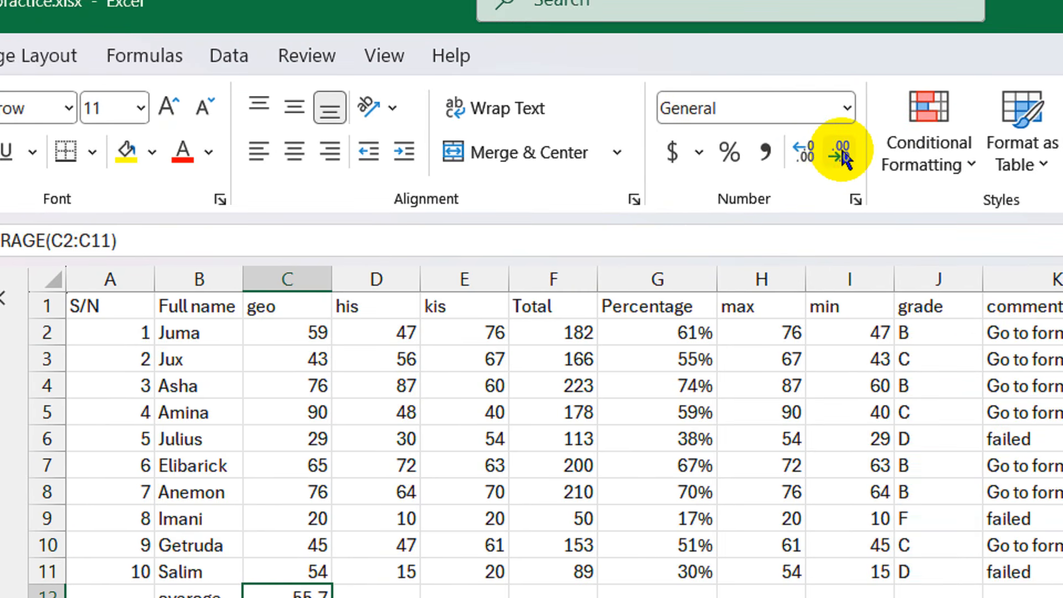
pyautogui.click(875, 146)
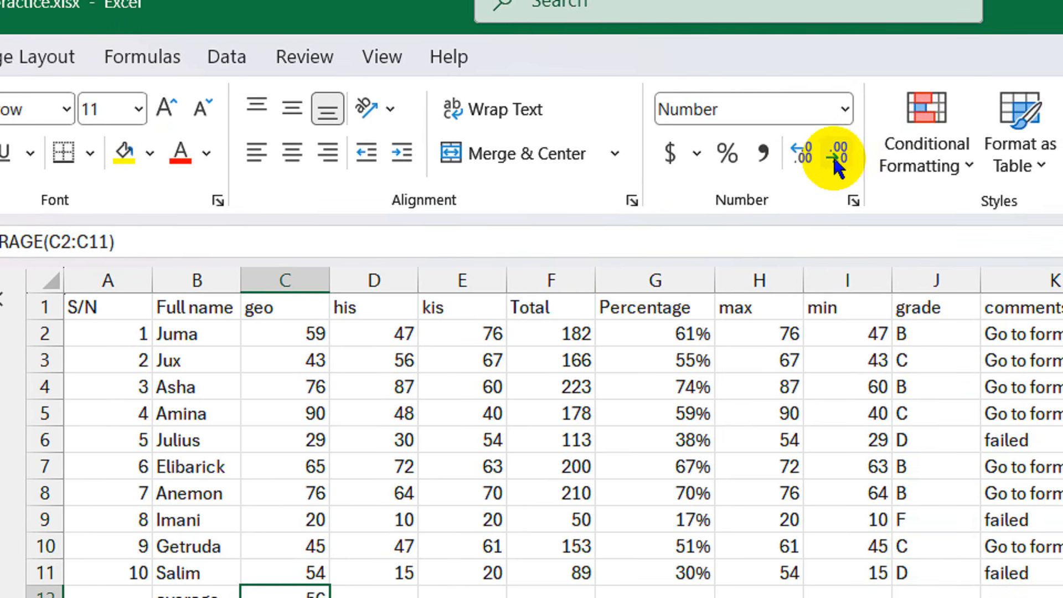
pyautogui.click(797, 160)
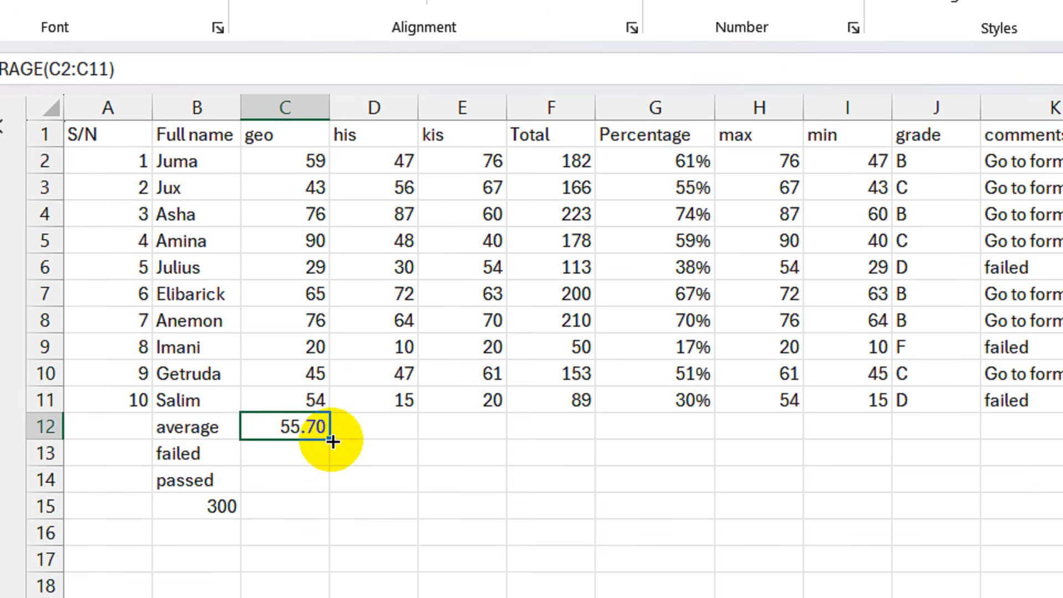
# - Copy the C12 average formula across through G12 and format G12 as a percentage
pyautogui.moveTo(331, 440); pyautogui.dragTo(699, 421)
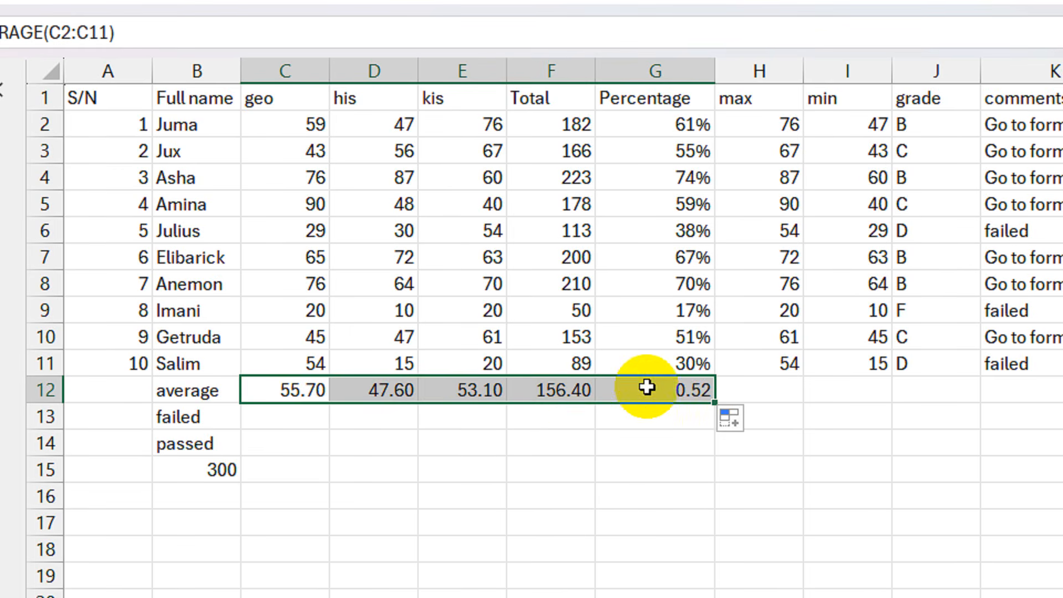
pyautogui.click(701, 410)
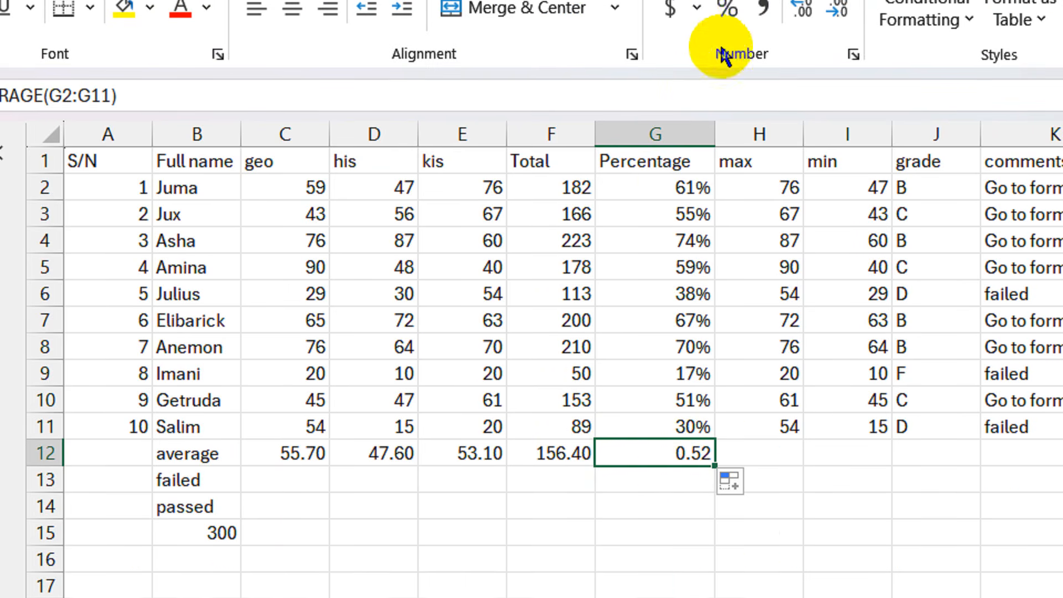
pyautogui.click(728, 124)
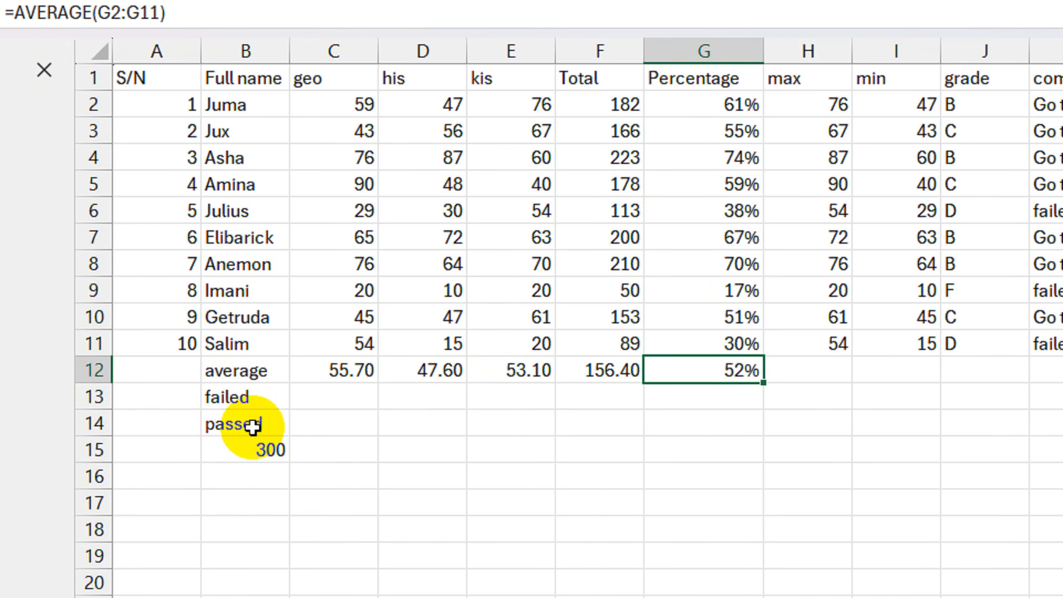
# - Replace the label in B14 with "go to form one" and widen column B to fit it
pyautogui.click(253, 426)
pyautogui.write('go to f')
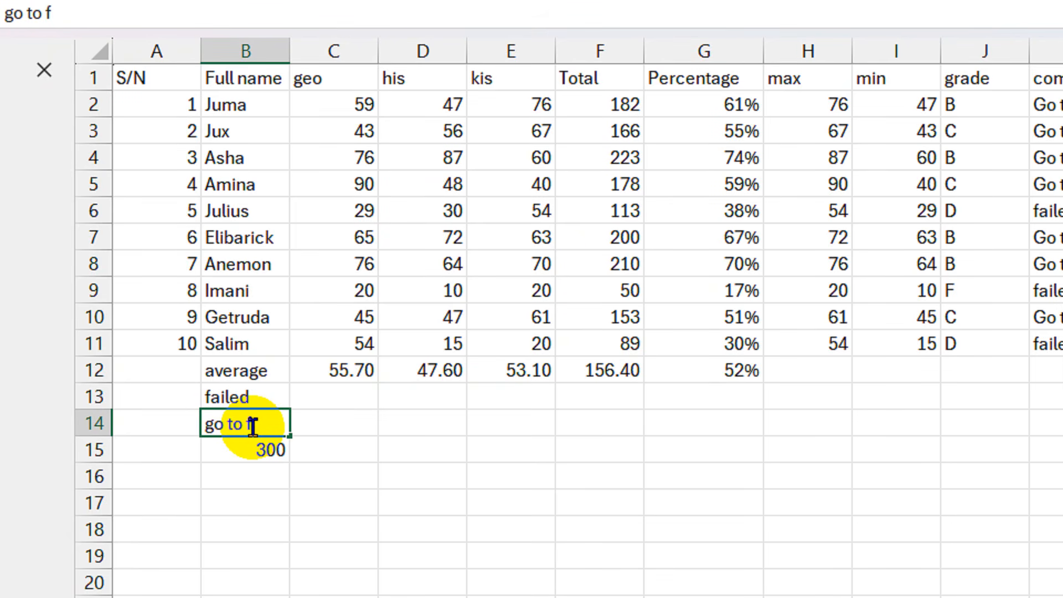
pyautogui.write('orm')
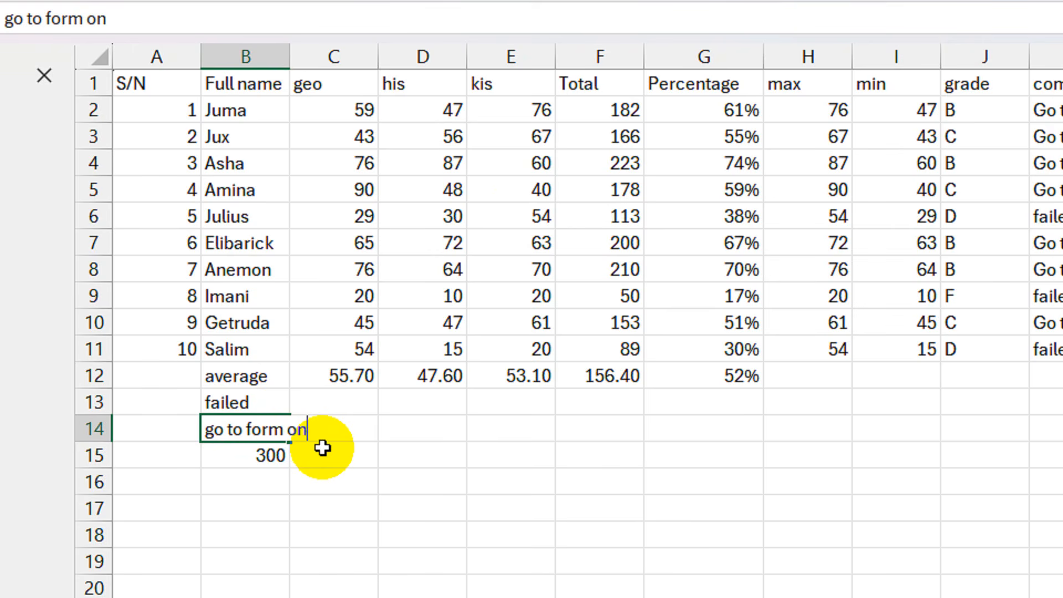
pyautogui.write('one')
pyautogui.click(388, 512)
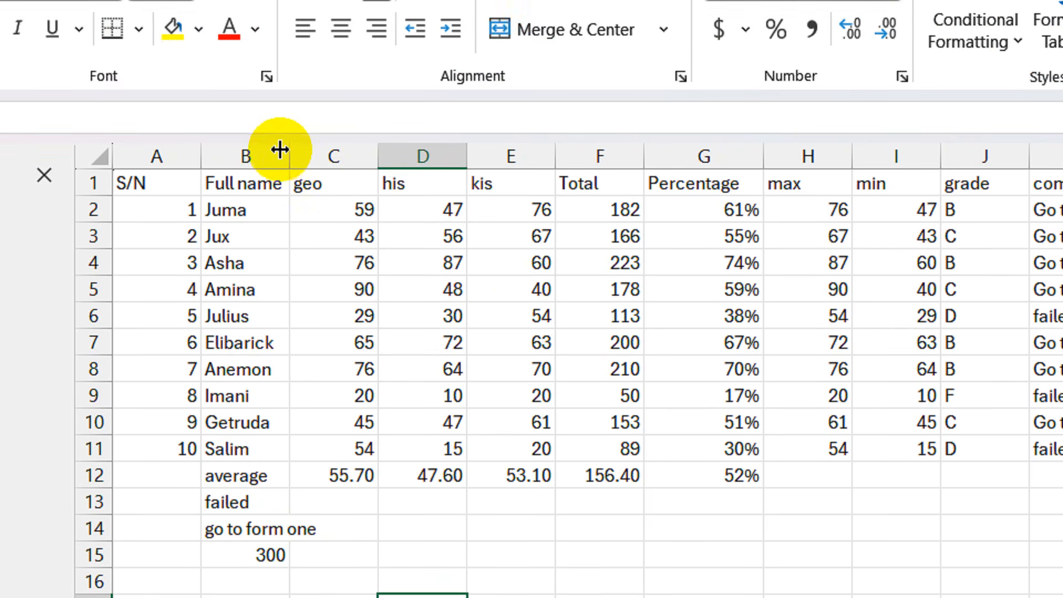
pyautogui.moveTo(280, 34); pyautogui.dragTo(306, 48)
pyautogui.moveTo(305, 161); pyautogui.dragTo(318, 165)
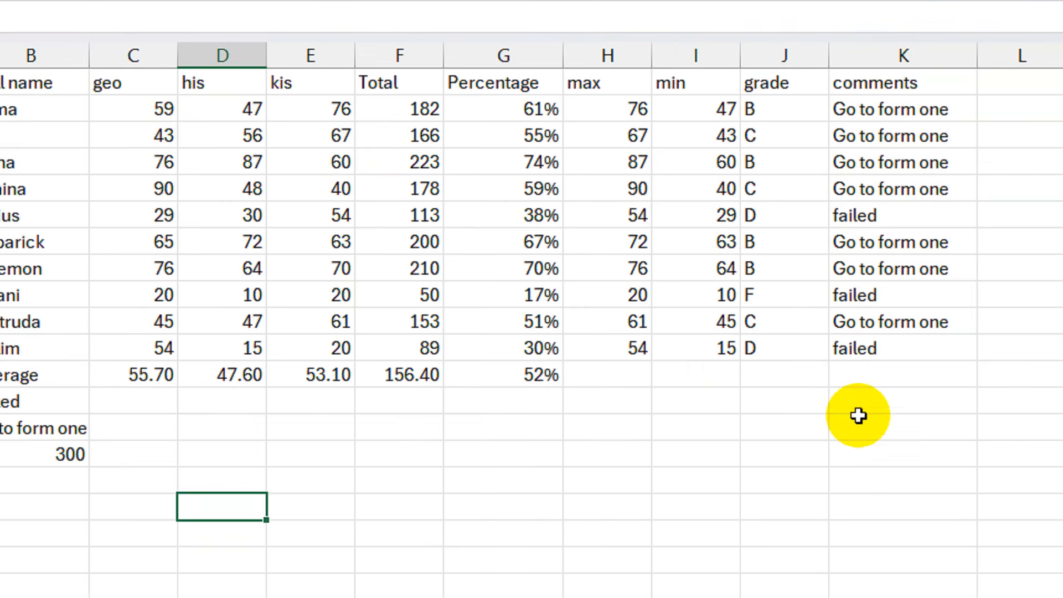
pyautogui.click(1028, 417)
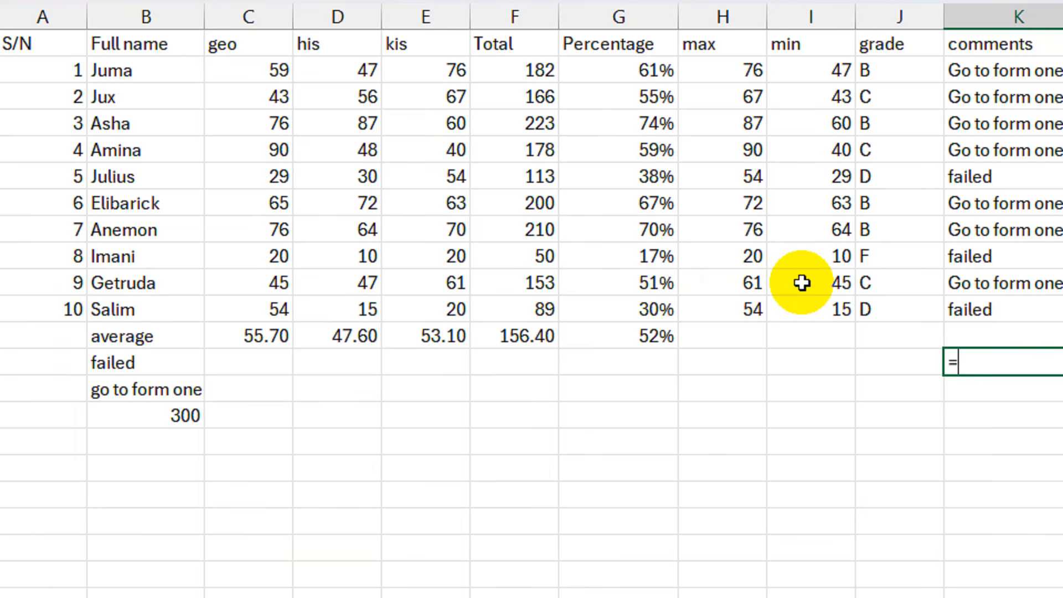
pyautogui.write('=count')
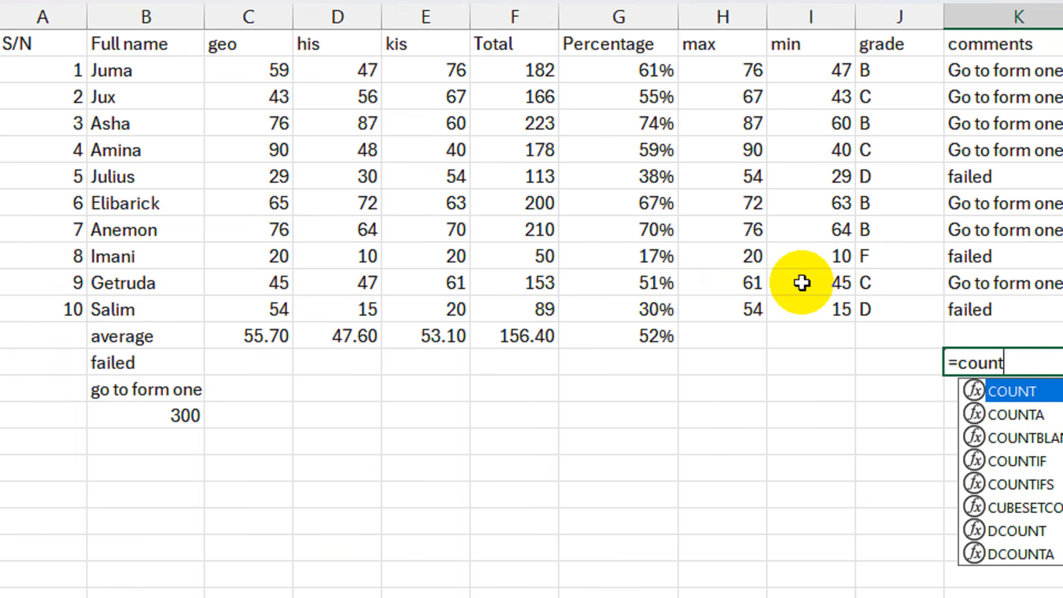
pyautogui.write('if')
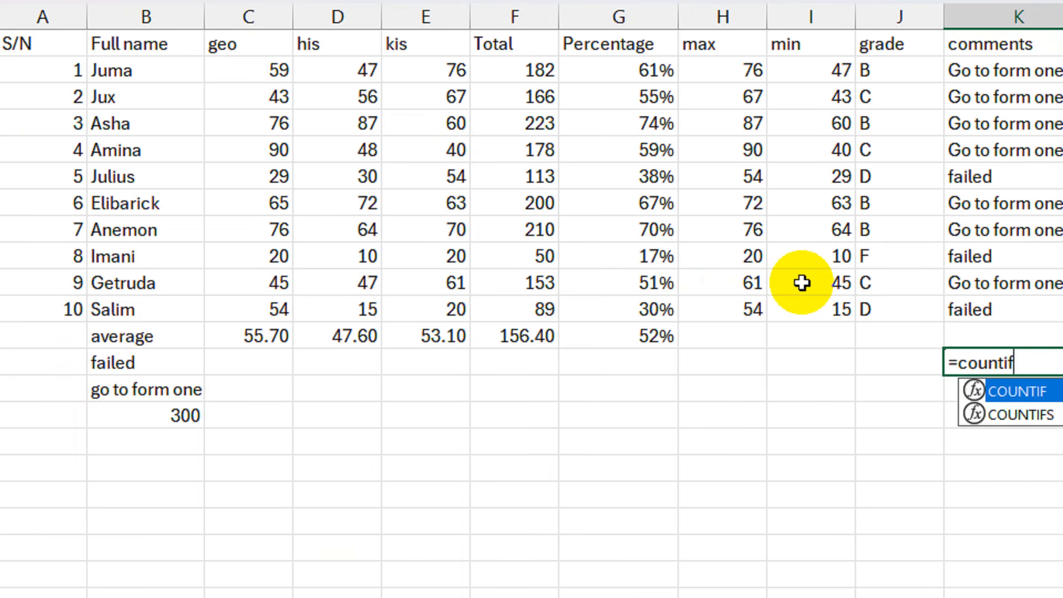
pyautogui.write('(')
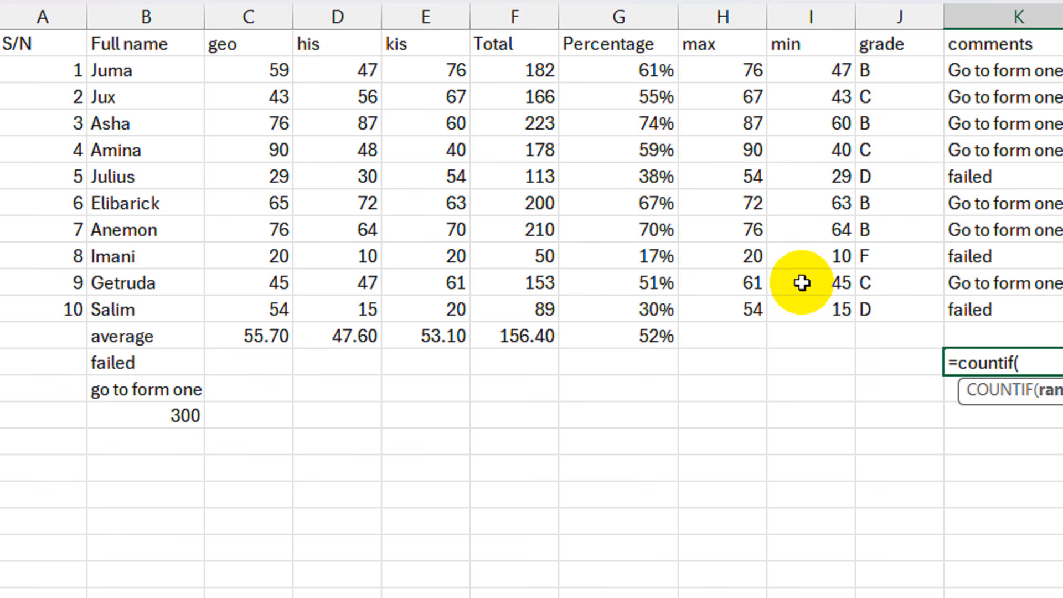
pyautogui.write('k2=')
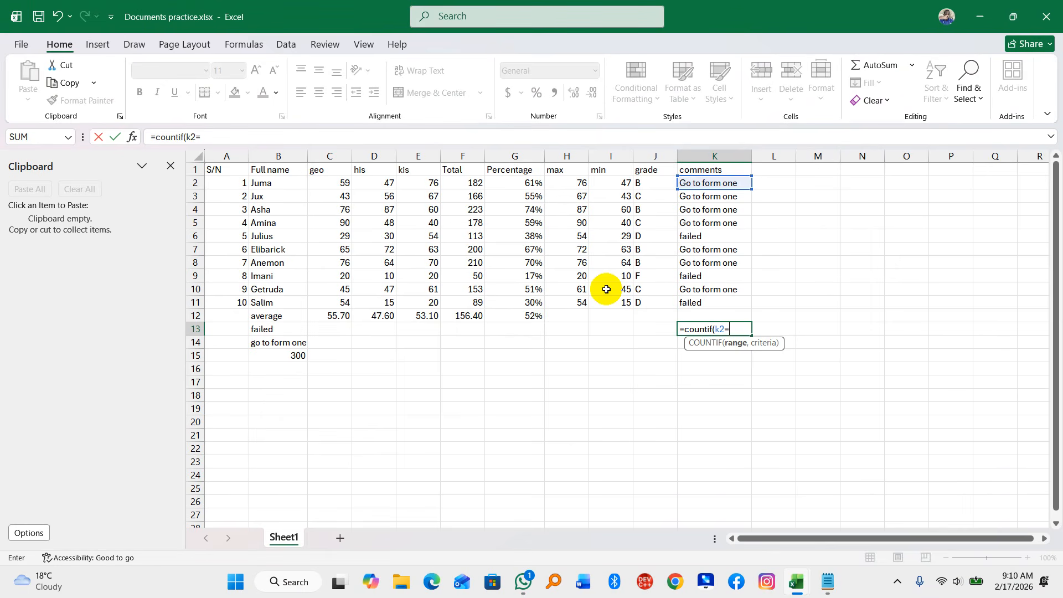
pyautogui.click(895, 583)
pyautogui.click(679, 319)
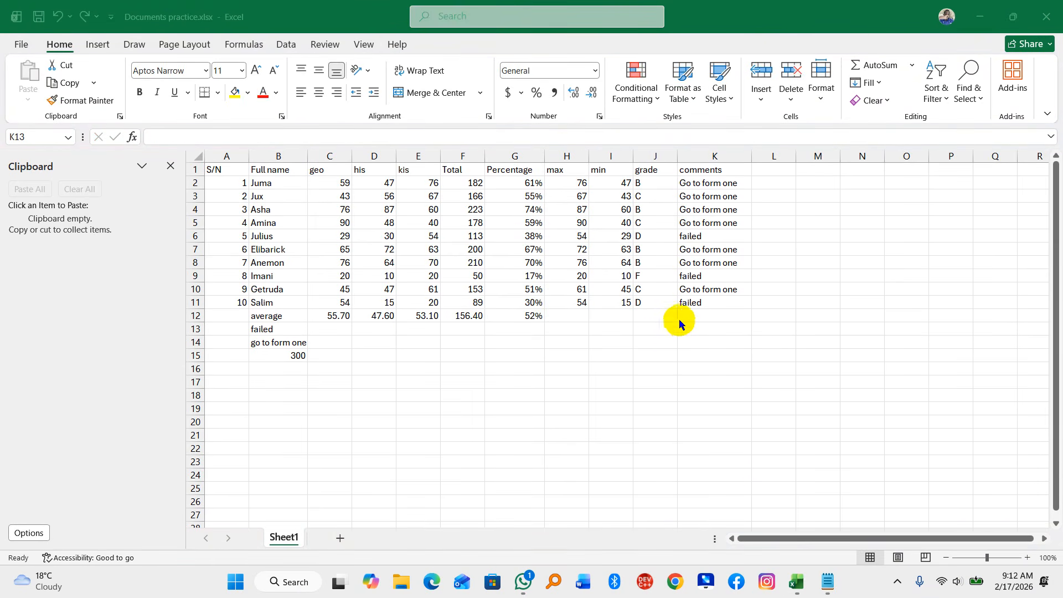
pyautogui.press('Escape')
pyautogui.moveTo(699, 305); pyautogui.dragTo(696, 316)
pyautogui.click(692, 318)
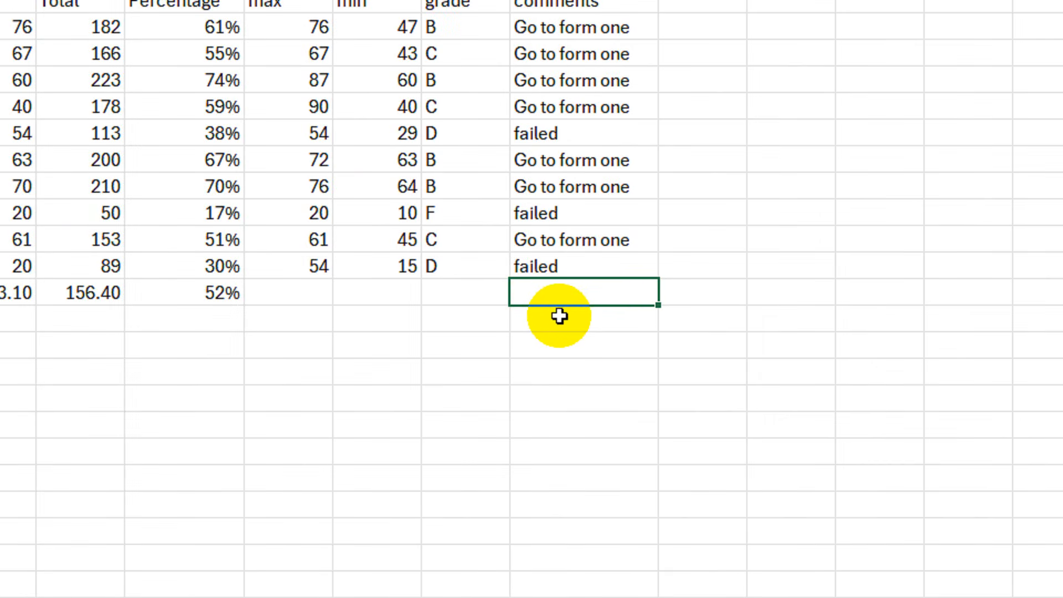
pyautogui.click(577, 342)
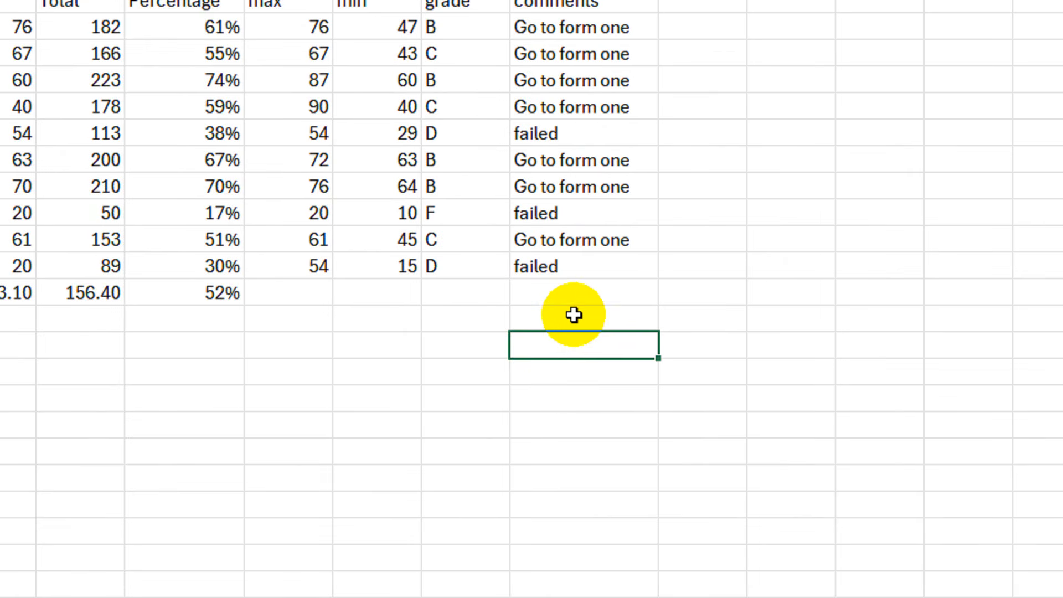
# - Enter the formula =countif(k2:k11,"failed") in K13 to count the failed students
pyautogui.click(574, 315)
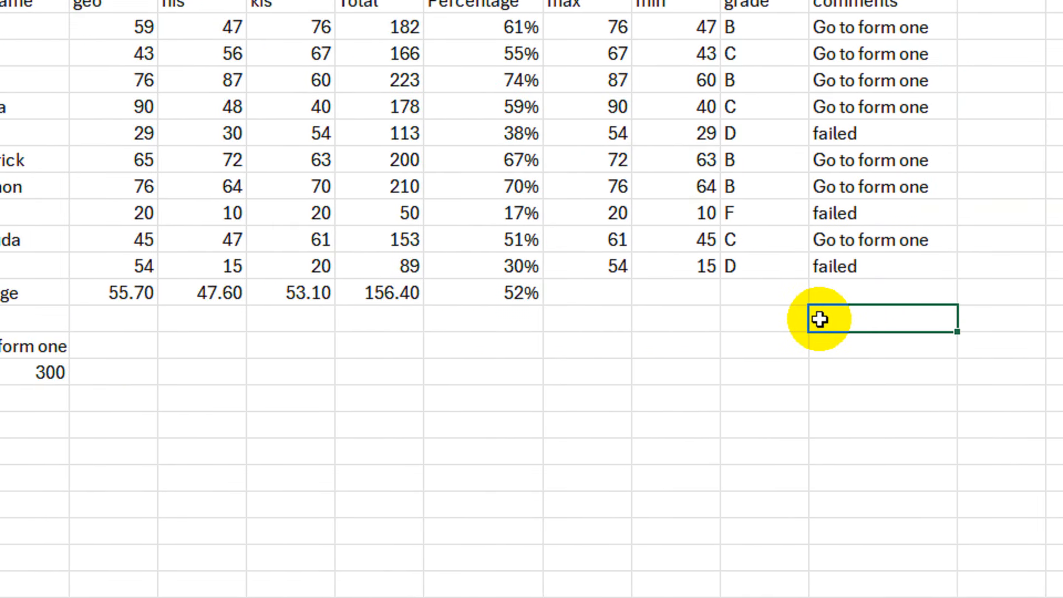
pyautogui.write('=c')
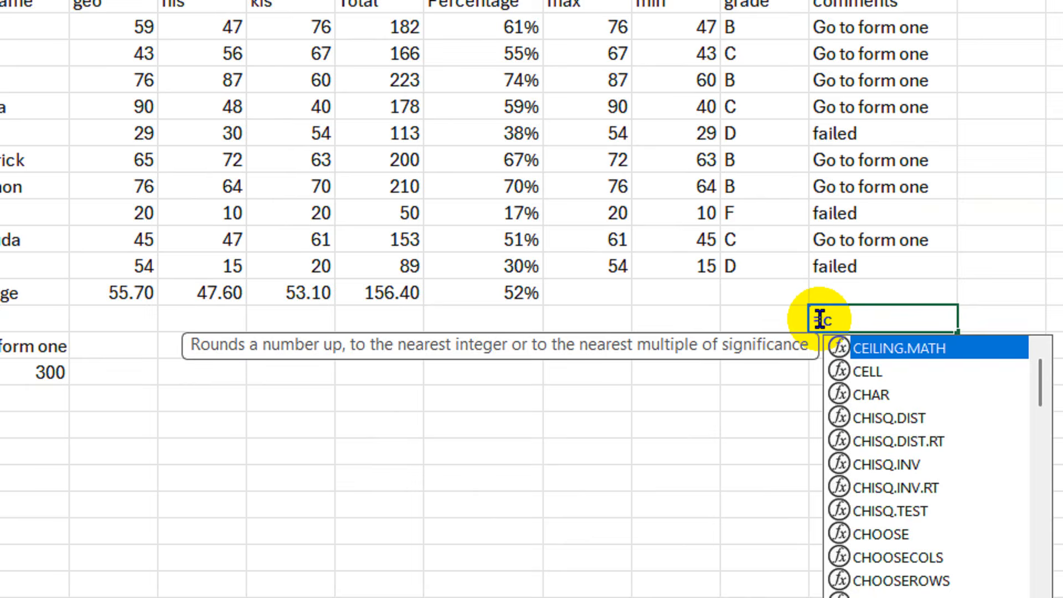
pyautogui.write('ount')
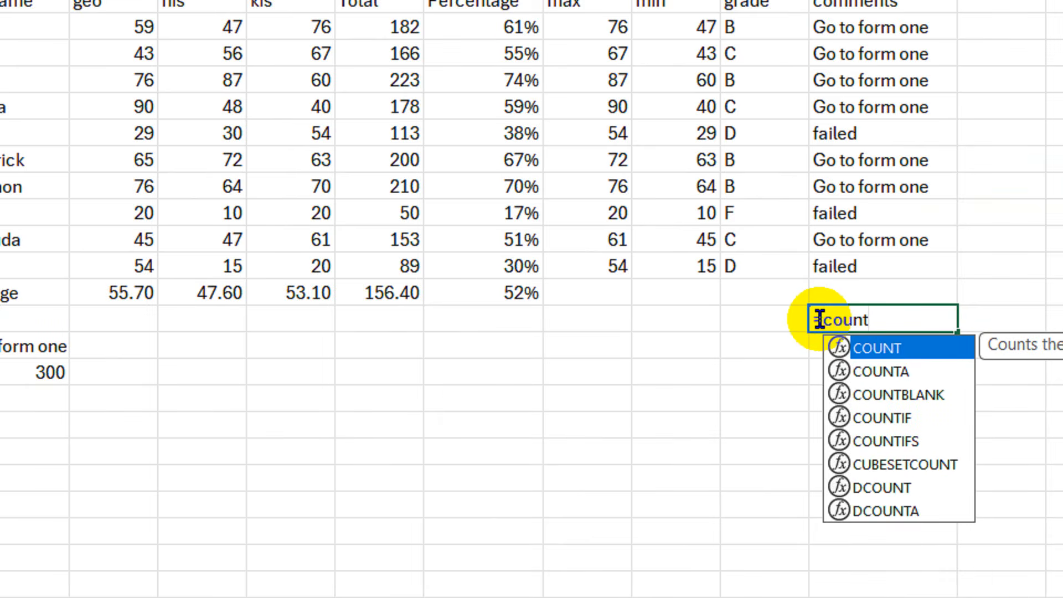
pyautogui.write('if')
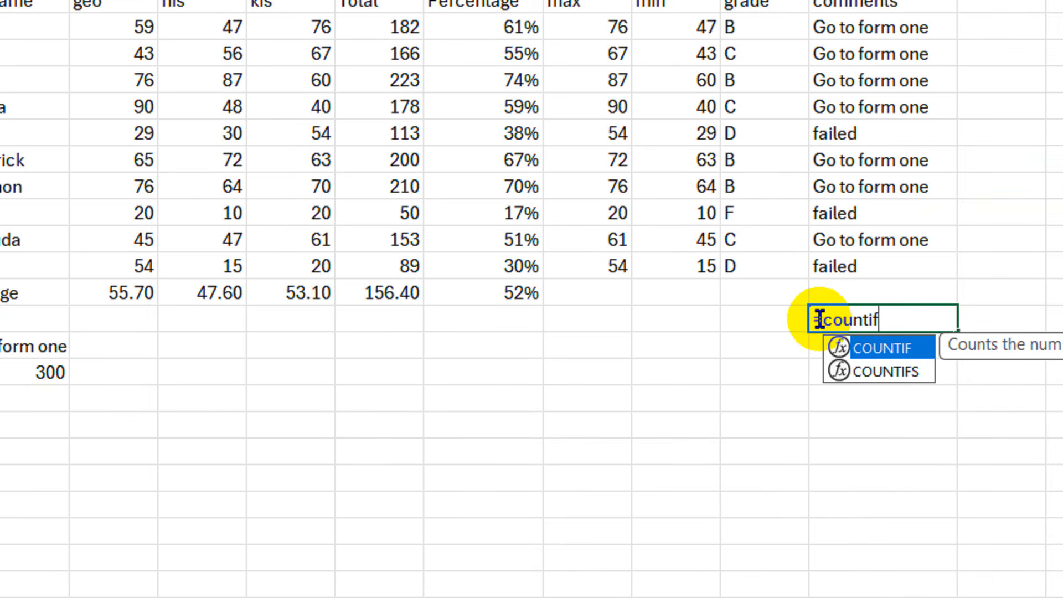
pyautogui.write('(')
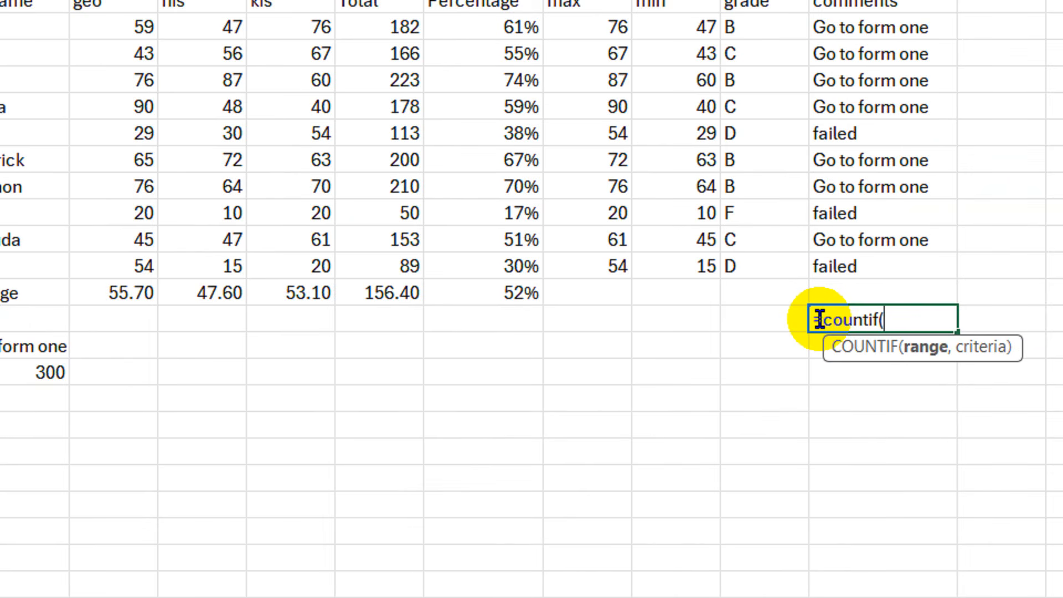
pyautogui.write('k2')
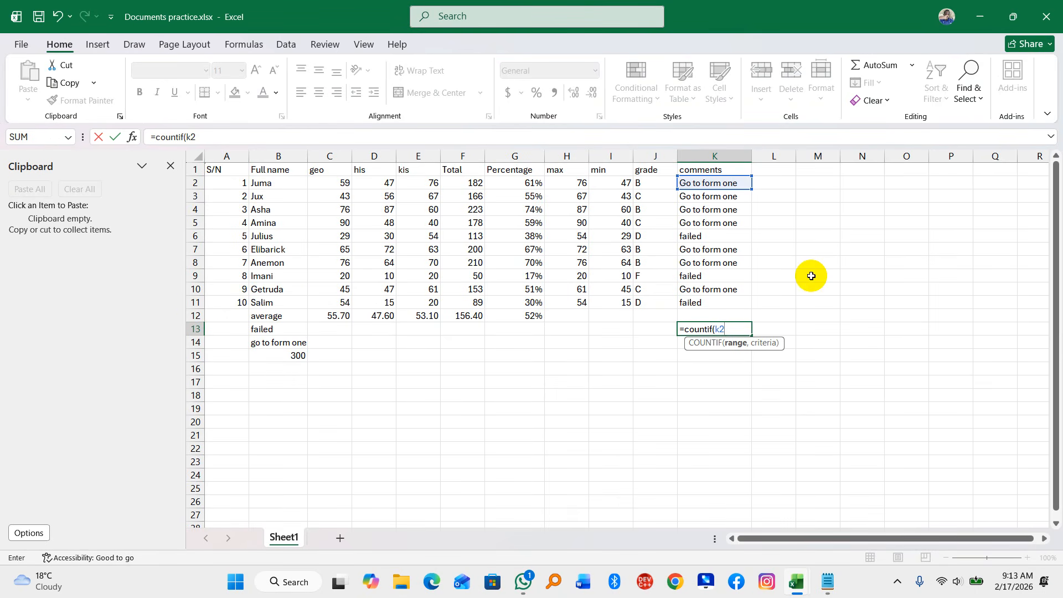
pyautogui.write('k11')
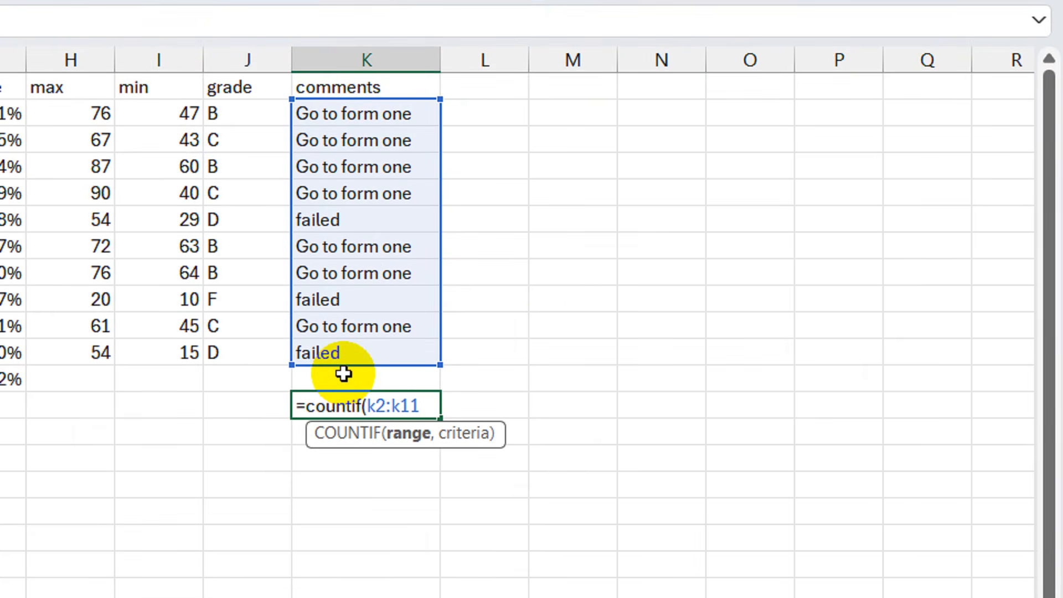
pyautogui.write(',"')
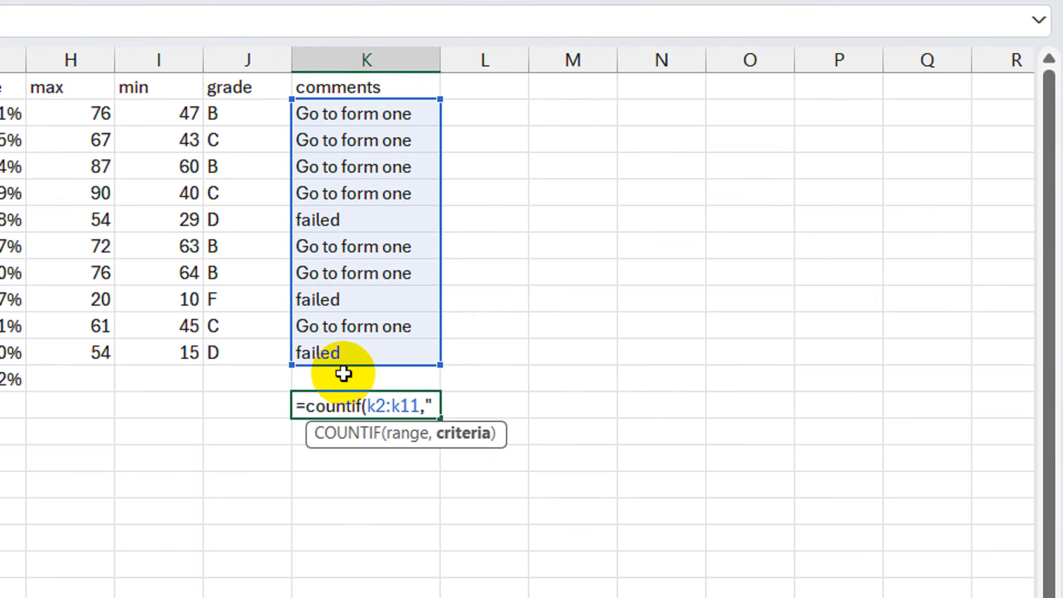
pyautogui.write('G')
pyautogui.write('o')
pyautogui.press('BackSpace')
pyautogui.press('BackSpace')
pyautogui.press('BackSpace')
pyautogui.write('failed')
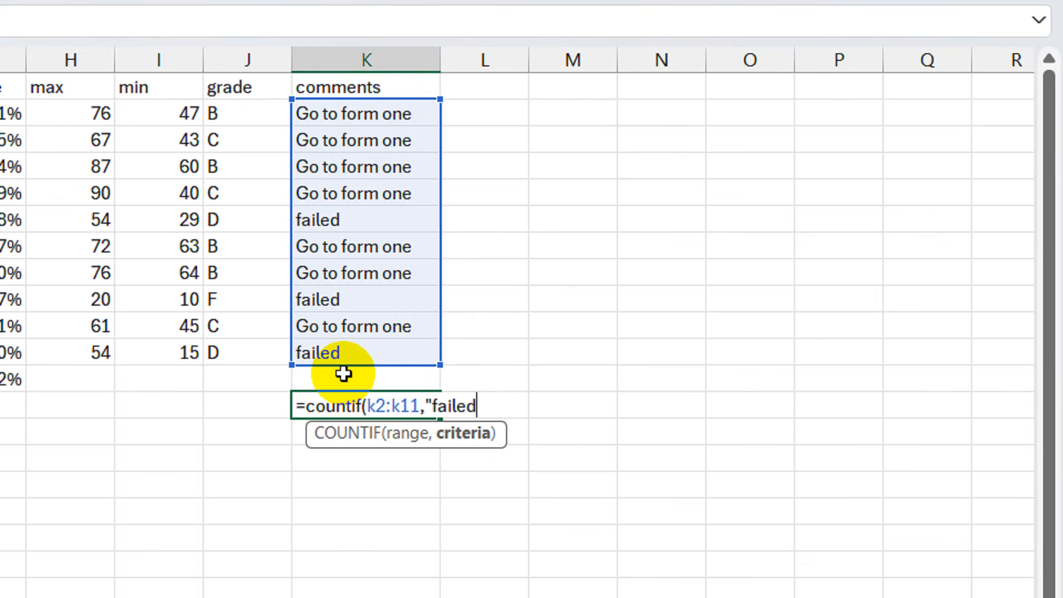
pyautogui.write('")')
pyautogui.press('Return')
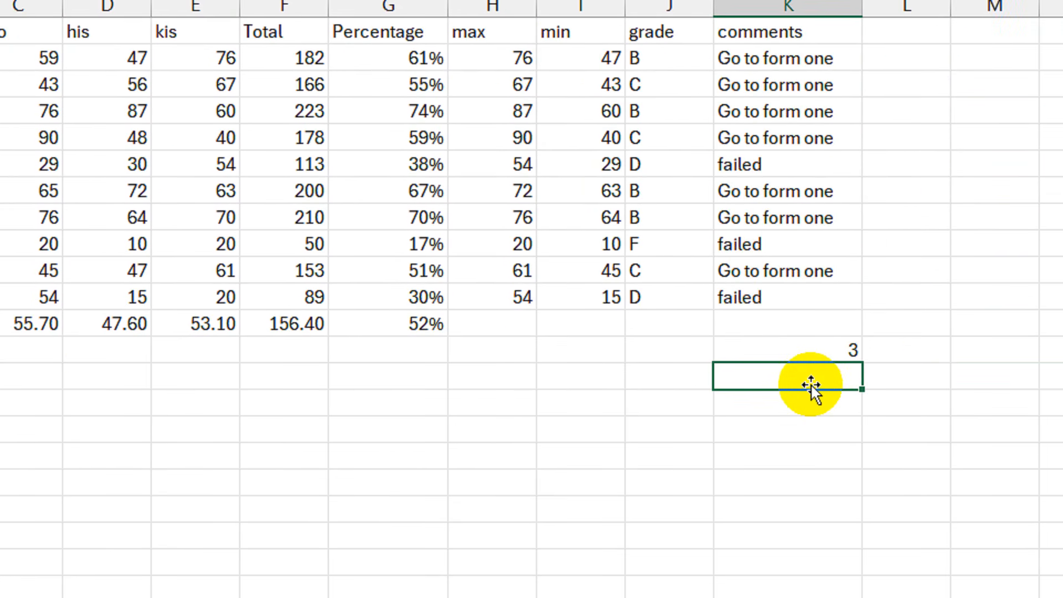
# - Enter the formula =countif(k2:k11,"Go to form one") in K14 to count the students who passed
pyautogui.write('=count')
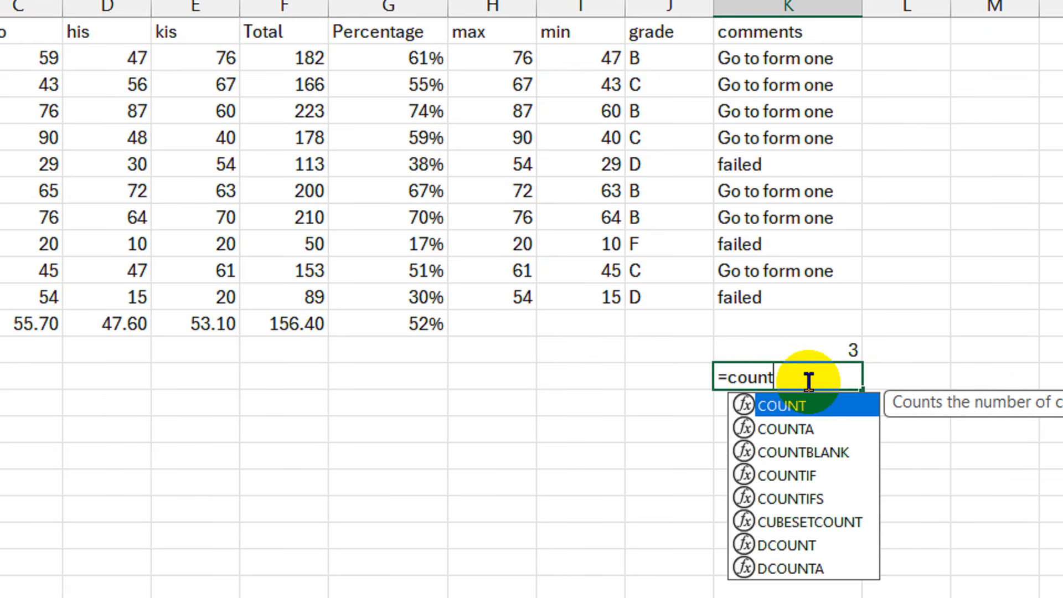
pyautogui.write('if')
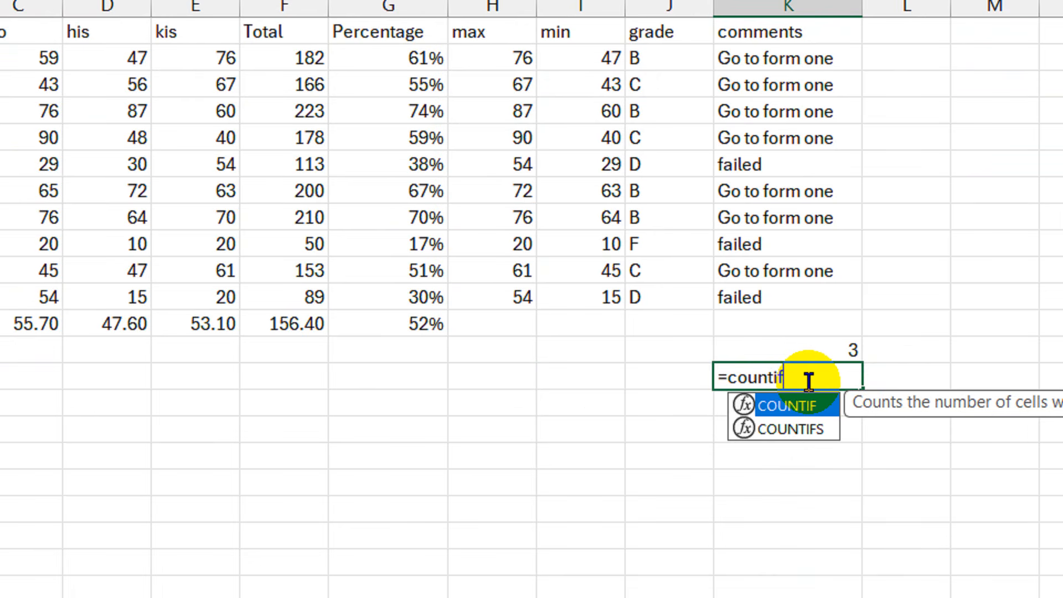
pyautogui.write('(')
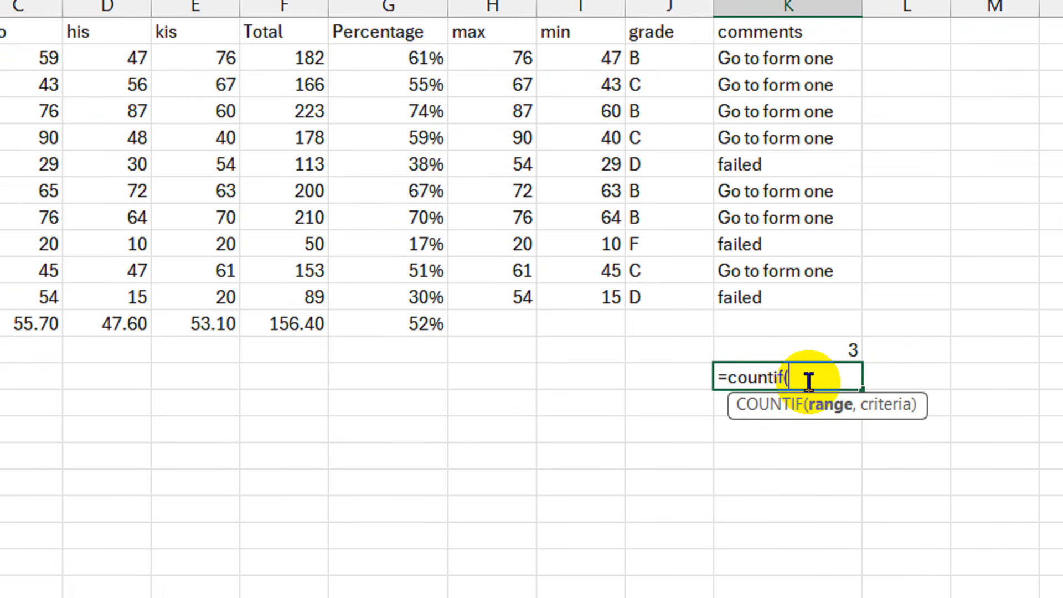
pyautogui.write('k2')
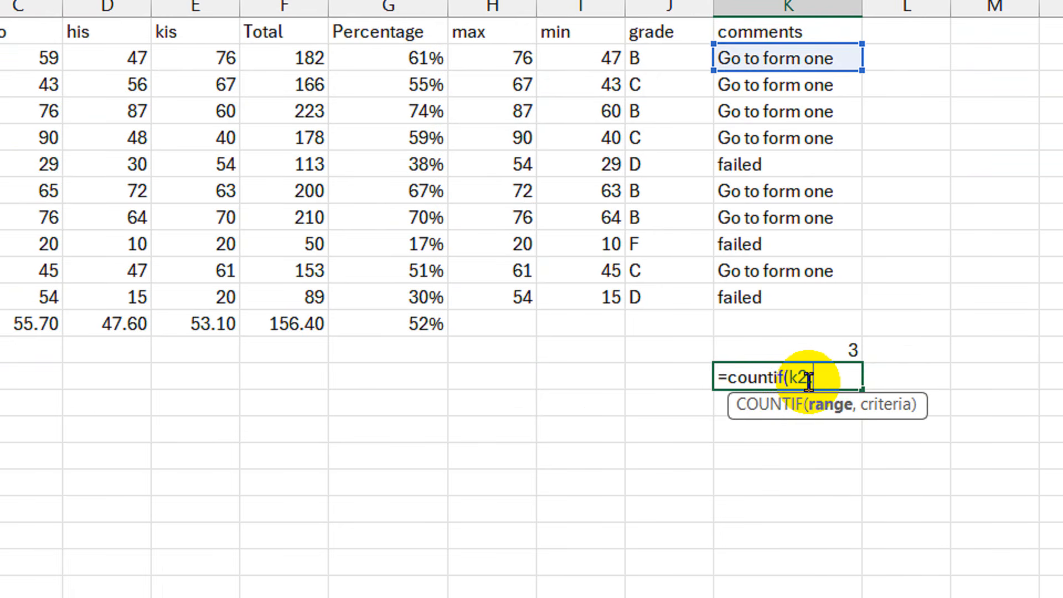
pyautogui.write(':k11')
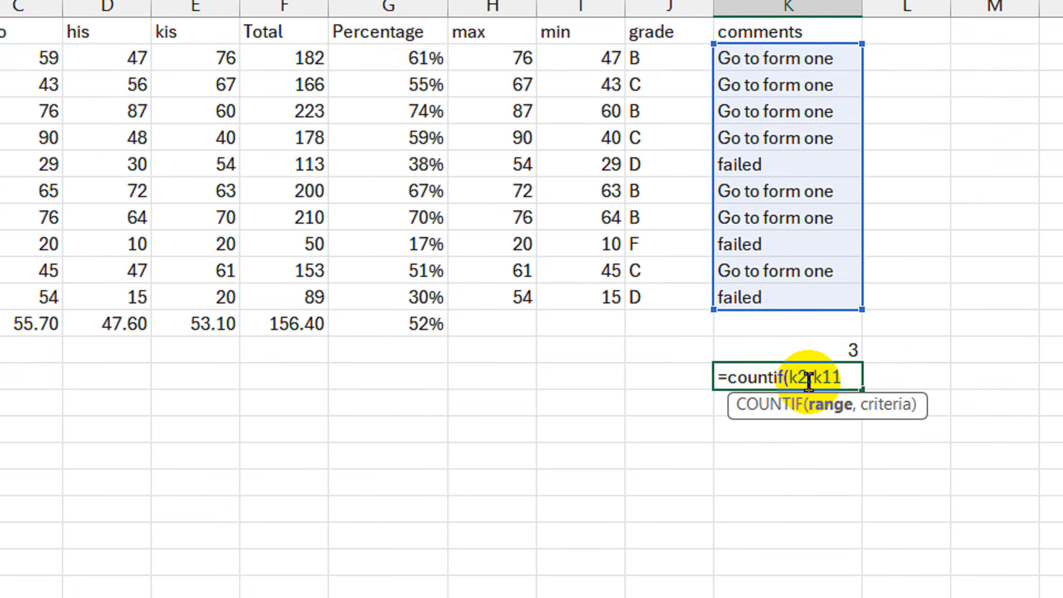
pyautogui.write(',')
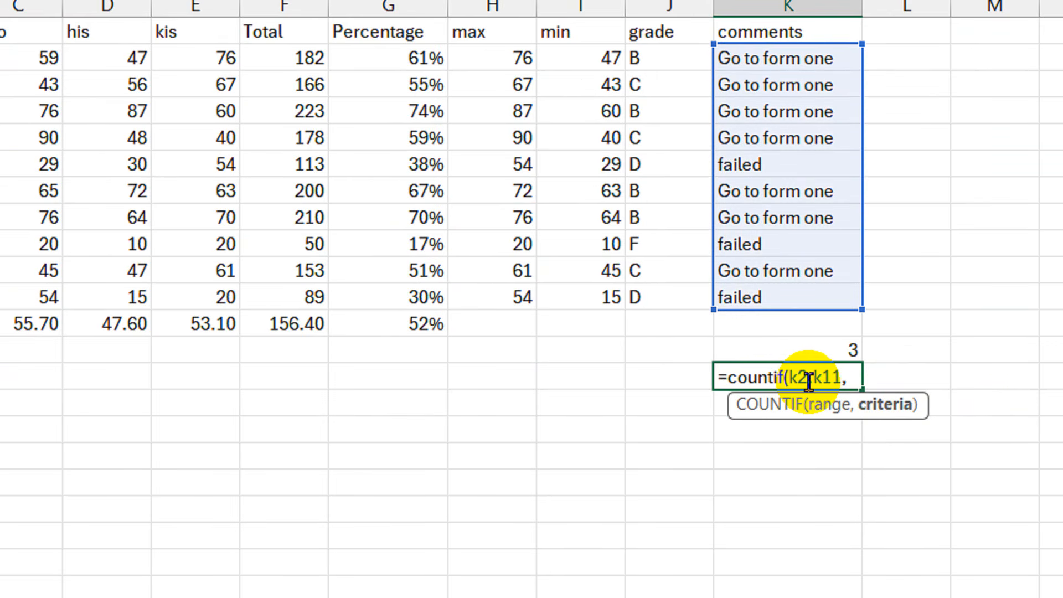
pyautogui.write('"Go to form one')
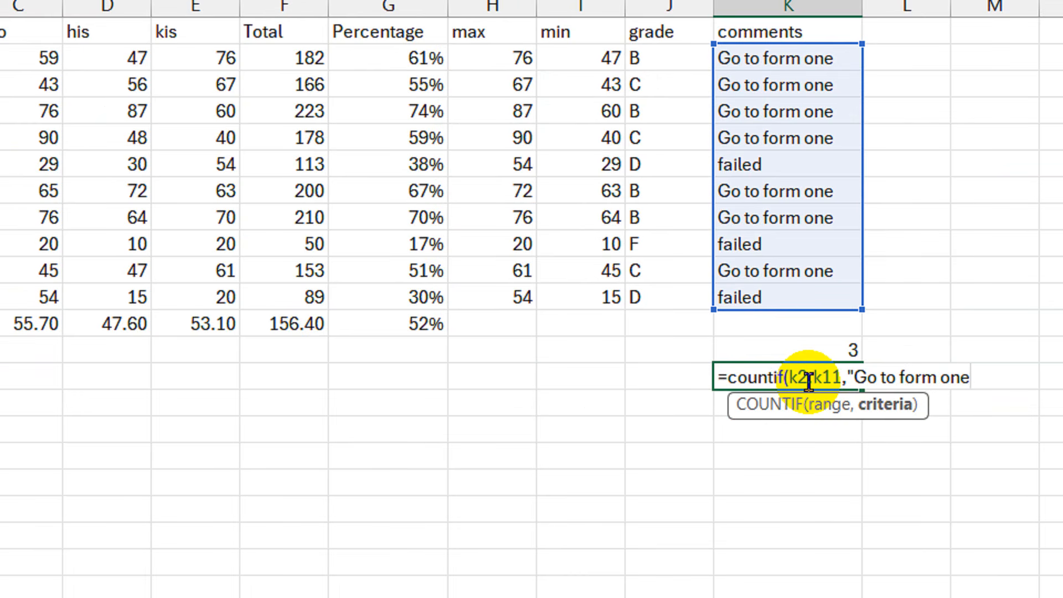
pyautogui.write('")')
pyautogui.press('Return')
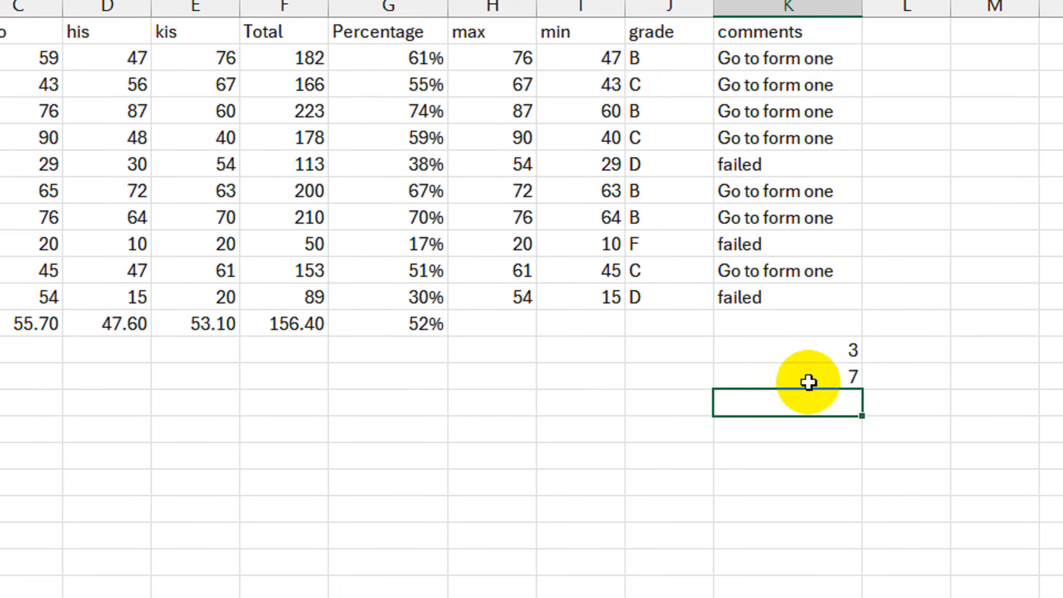
pyautogui.click(833, 380)
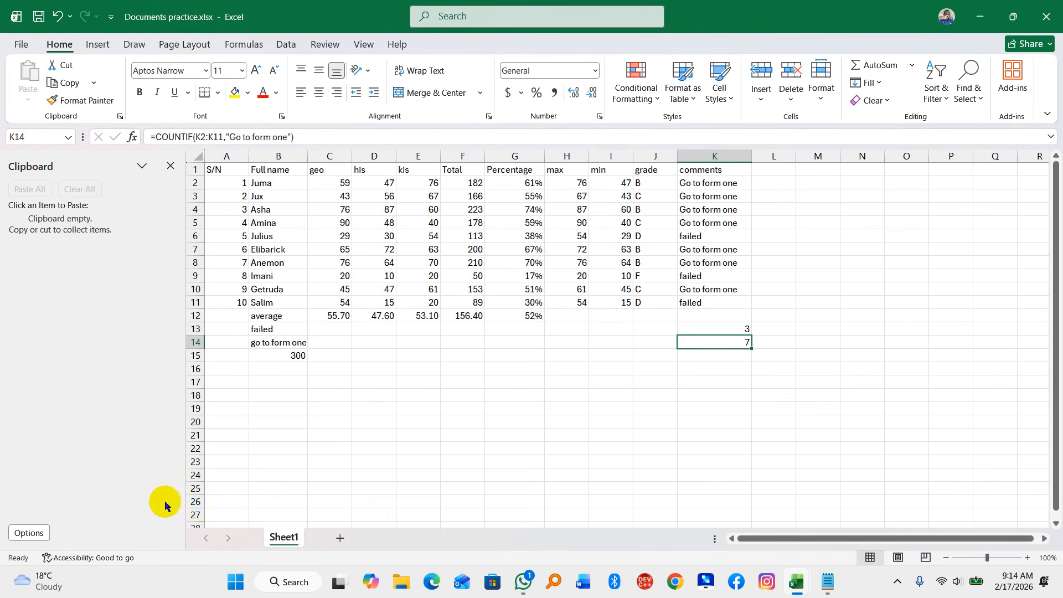
# - Rename the marks worksheet Sheet1 as "Mtokeo la saba"
pyautogui.rightClick(277, 542)
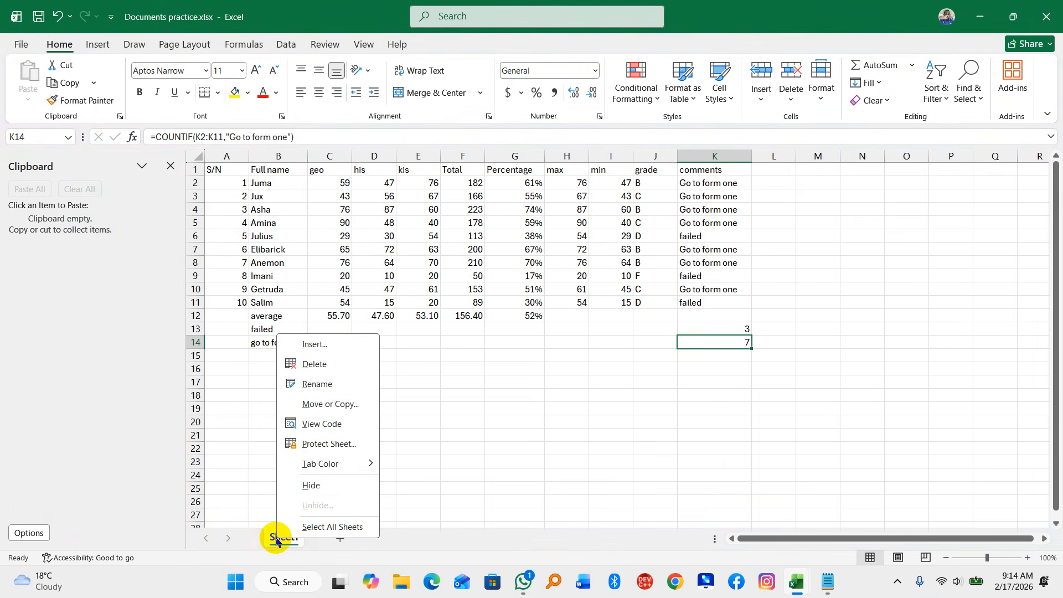
pyautogui.click(310, 384)
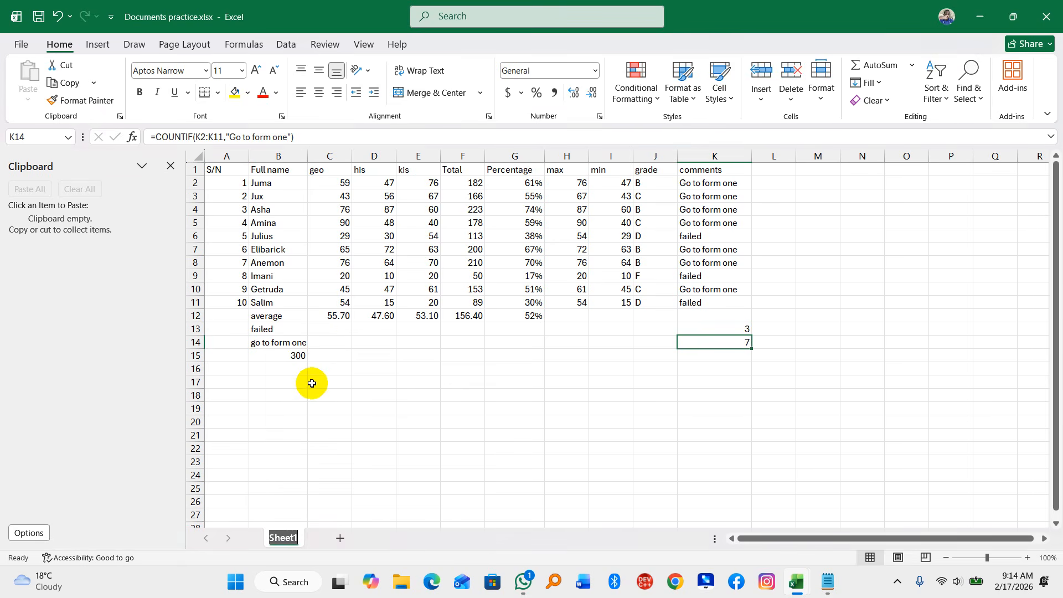
pyautogui.write('Mto')
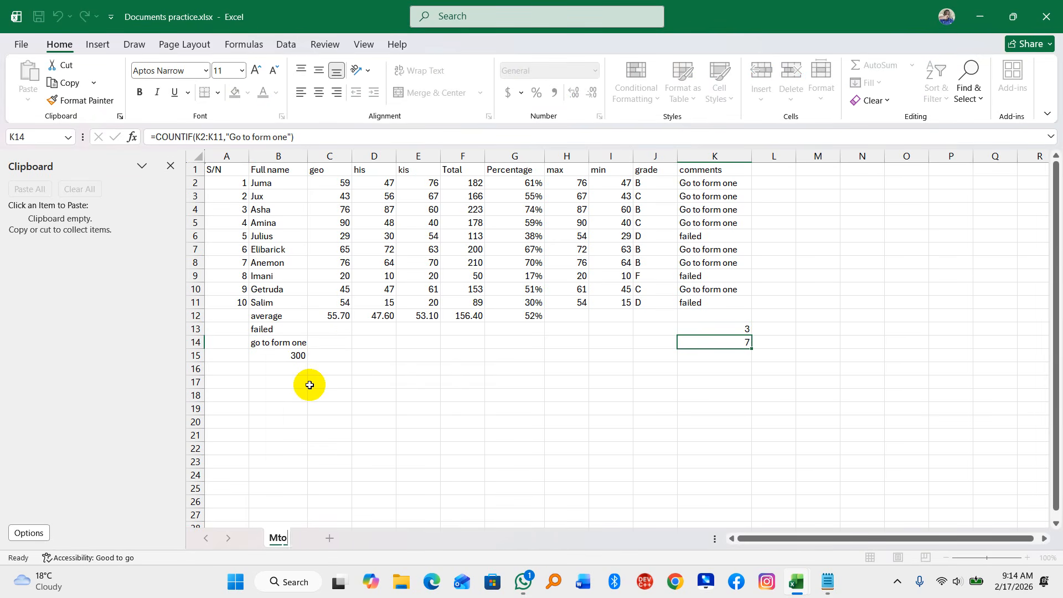
pyautogui.write('keo form')
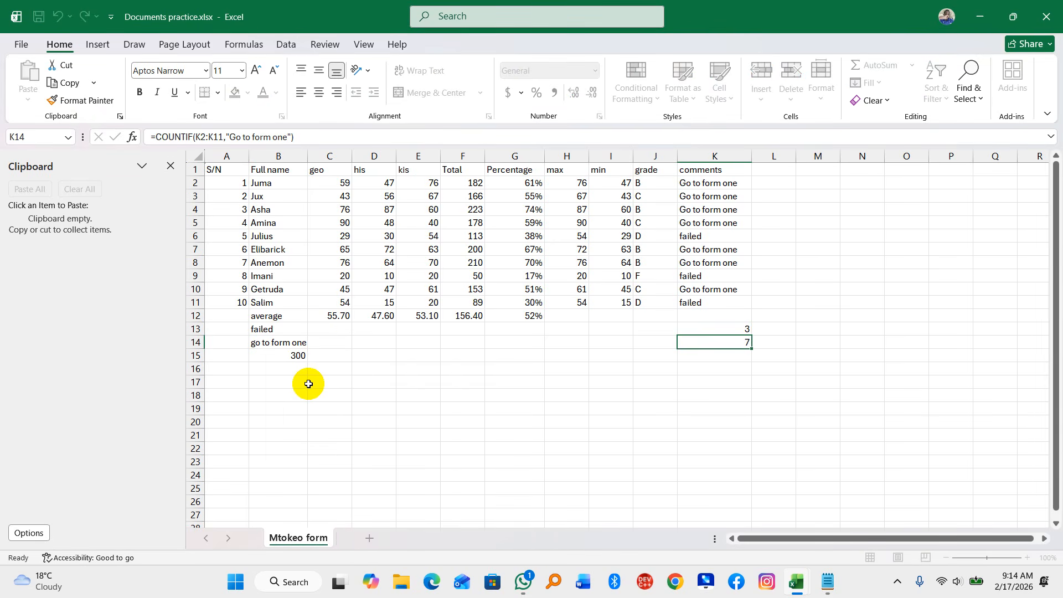
pyautogui.press('BackSpace')
pyautogui.press('BackSpace')
pyautogui.press('BackSpace')
pyautogui.press('BackSpace')
pyautogui.press('BackSpace')
pyautogui.write('la saba')
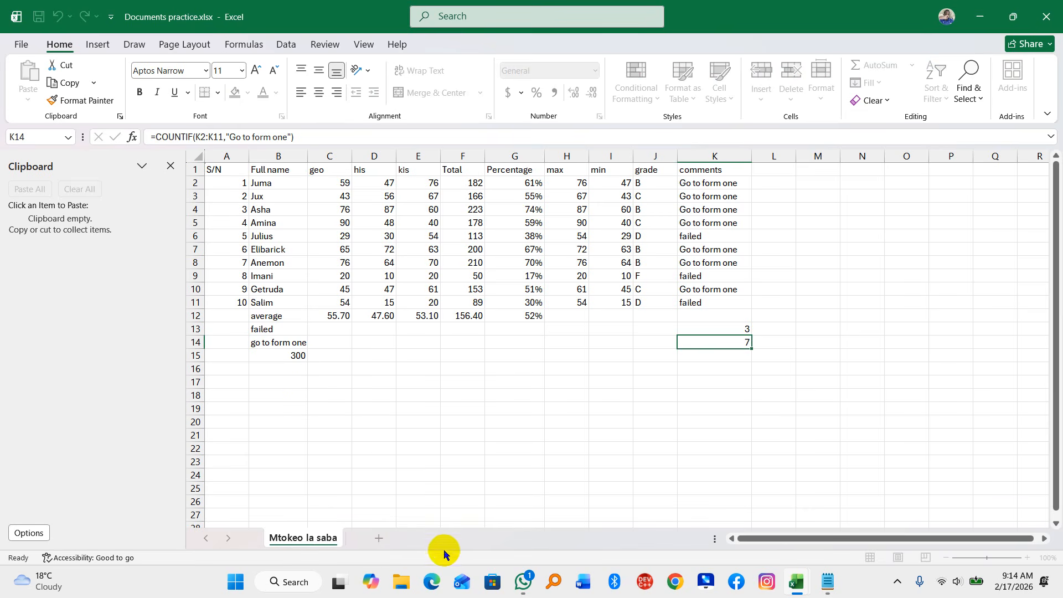
# - Add a new worksheet and rename it "Matokeo la 4"
pyautogui.click(379, 539)
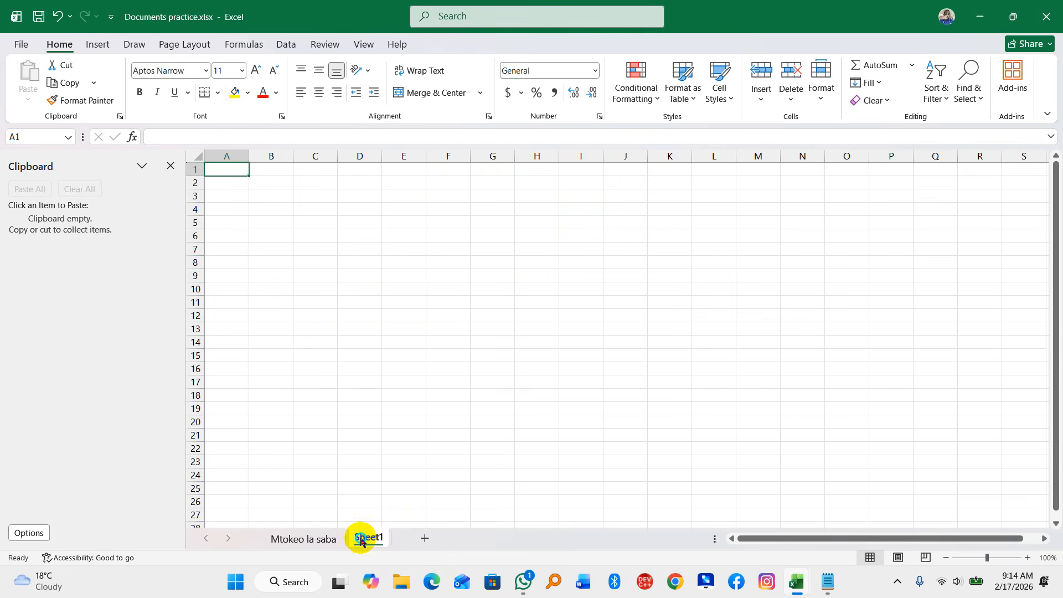
pyautogui.rightClick(363, 539)
pyautogui.click(394, 386)
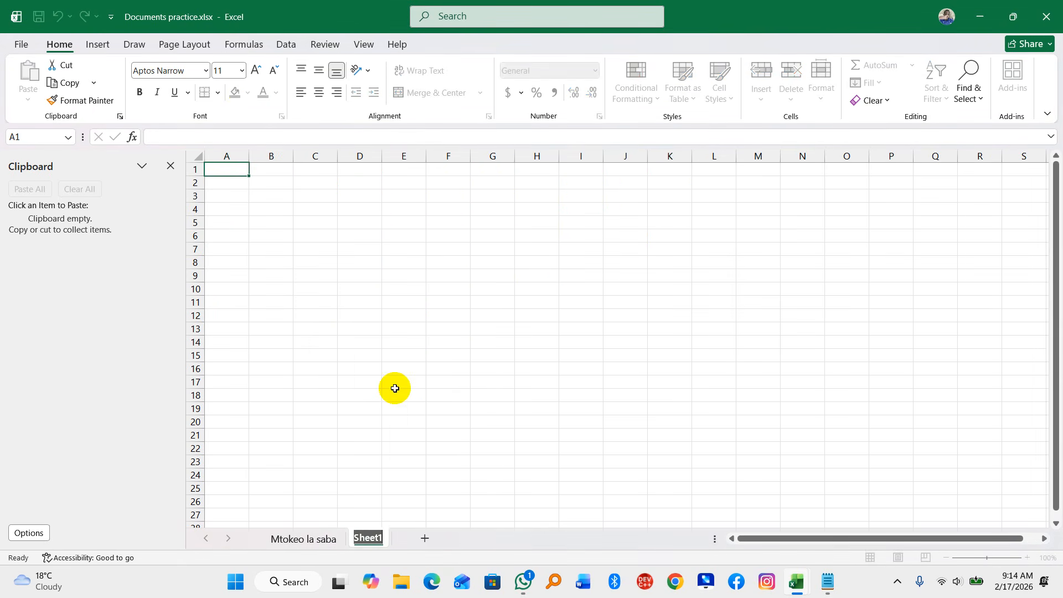
pyautogui.write('Matokeo')
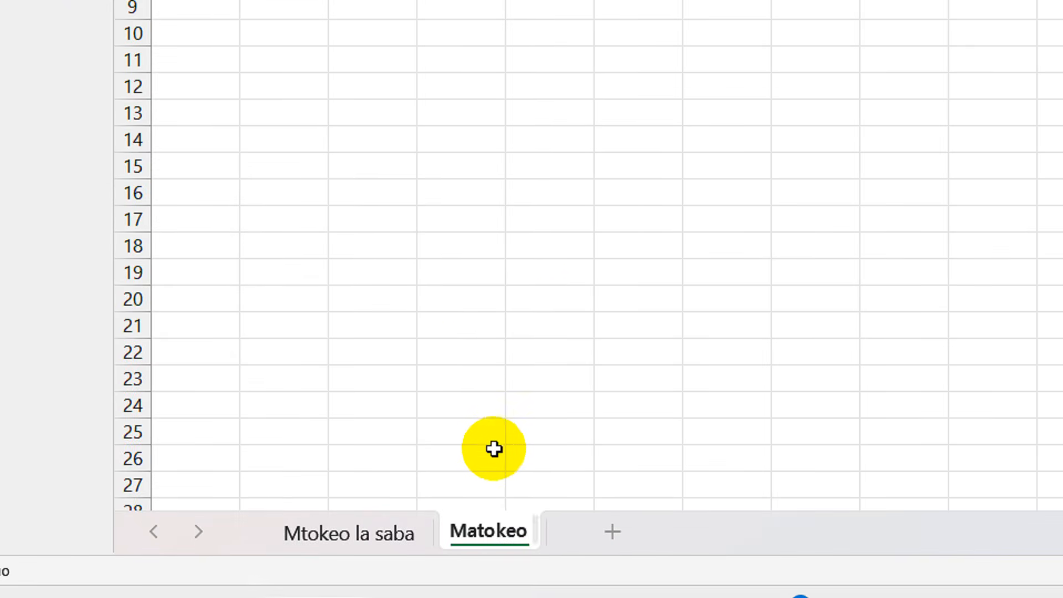
pyautogui.write(' la 4')
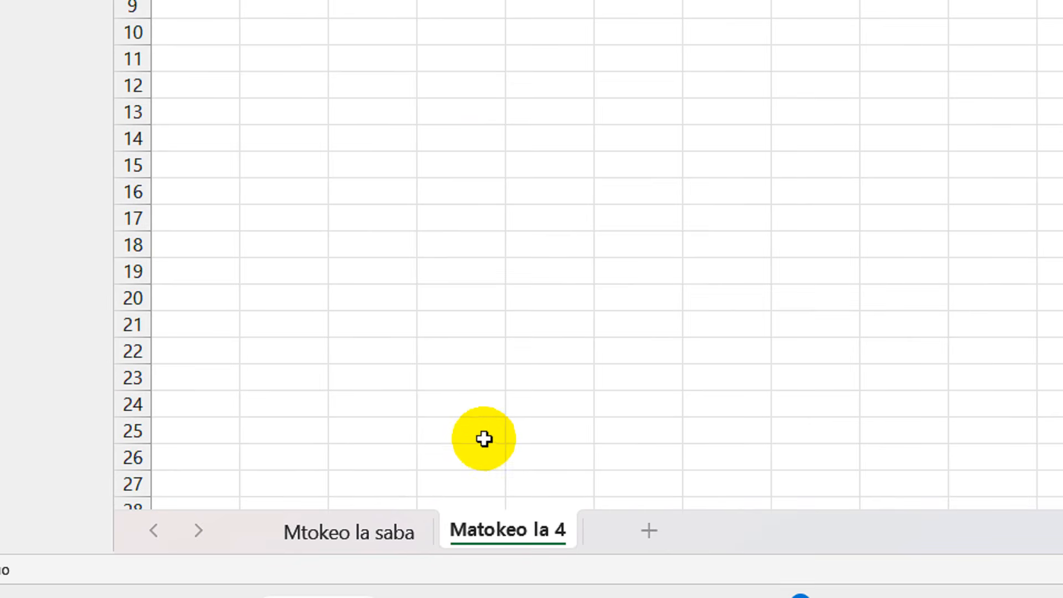
pyautogui.click(736, 494)
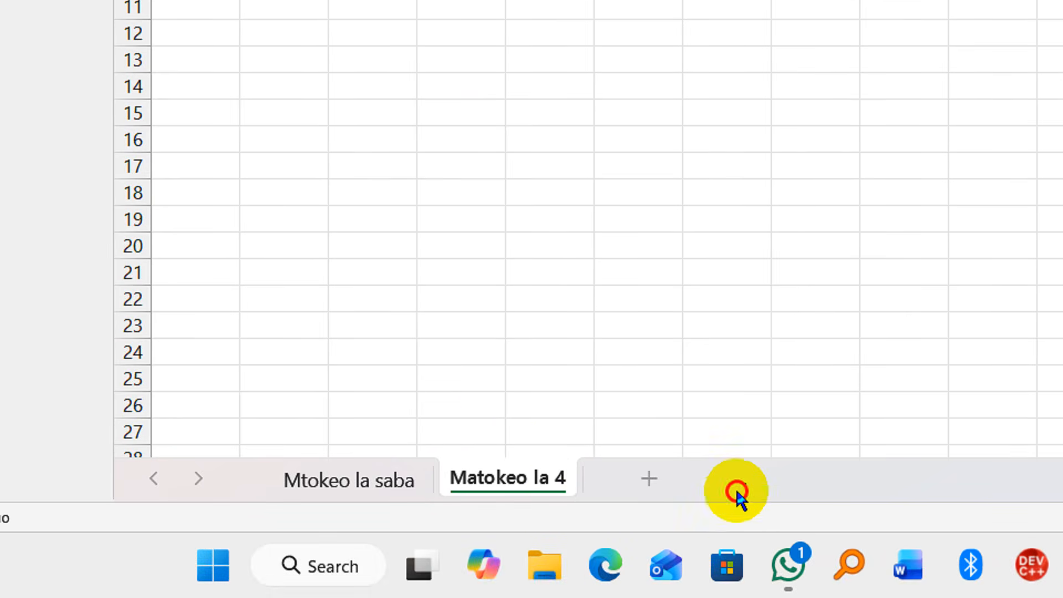